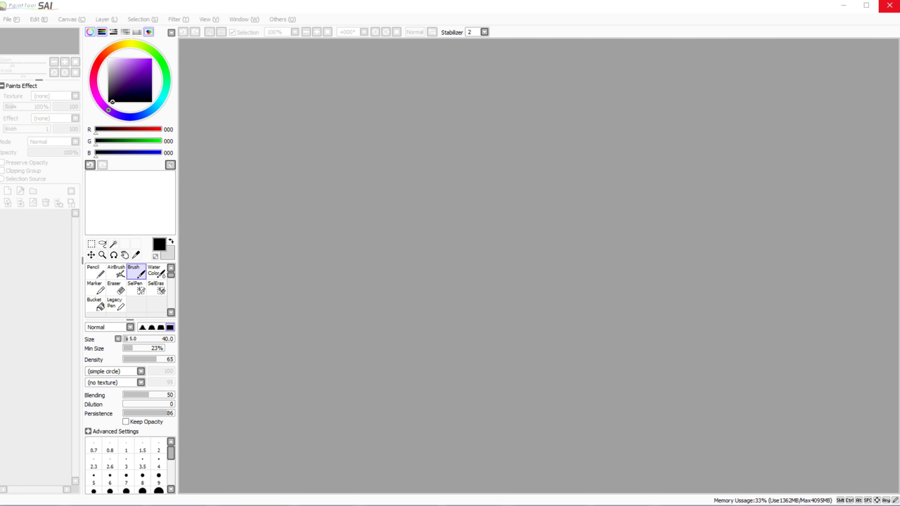
{"action": "left_click", "coordinate": [826, 117]}
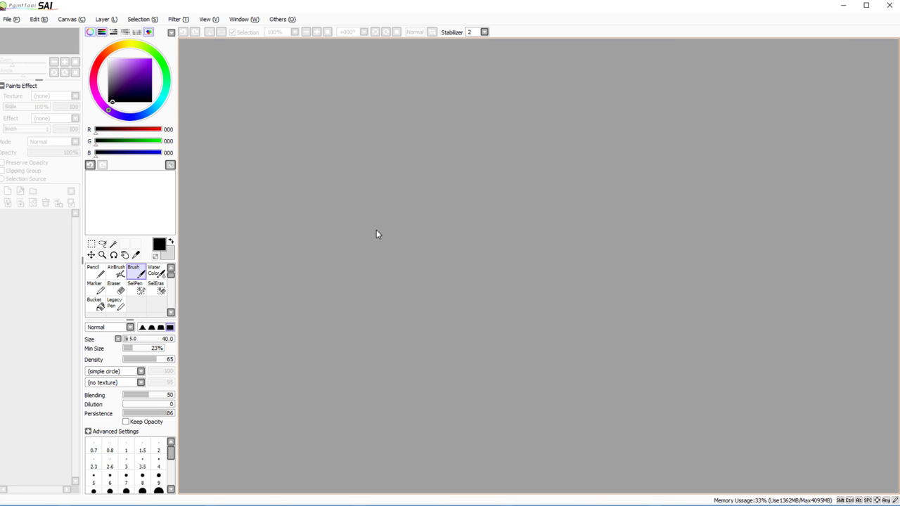
{"action": "left_click", "coordinate": [15, 21]}
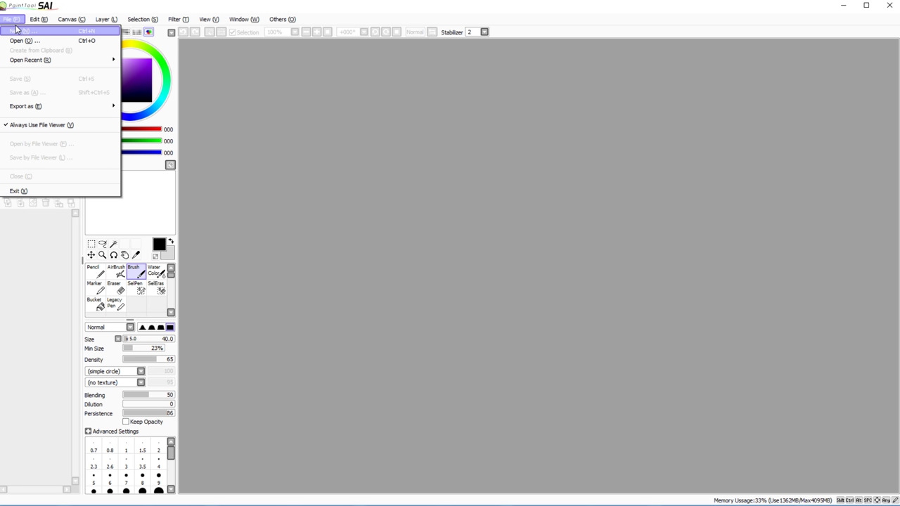
{"action": "left_click", "coordinate": [10, 21]}
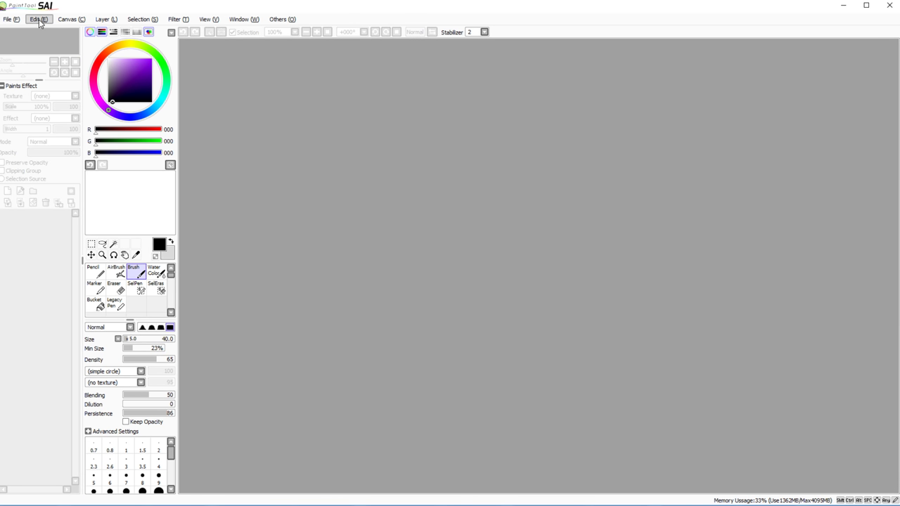
{"action": "left_click", "coordinate": [13, 18]}
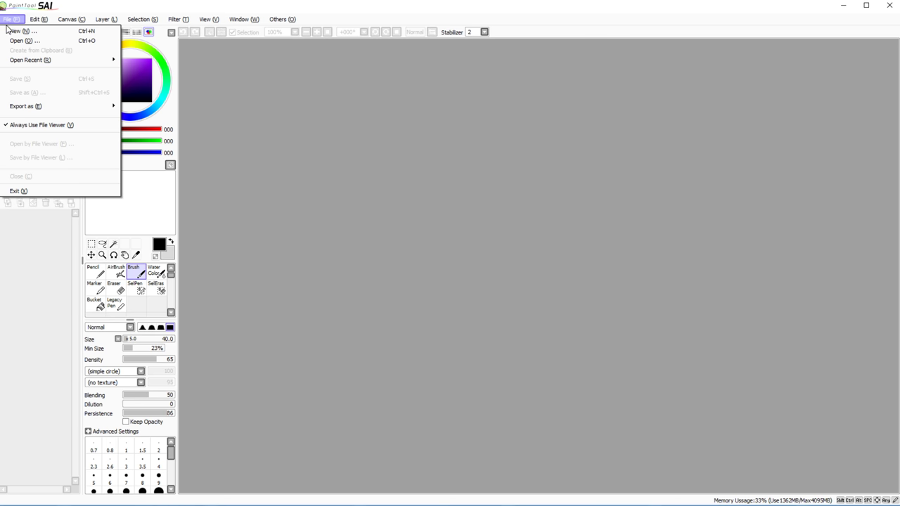
{"action": "mouse_move", "coordinate": [42, 21]}
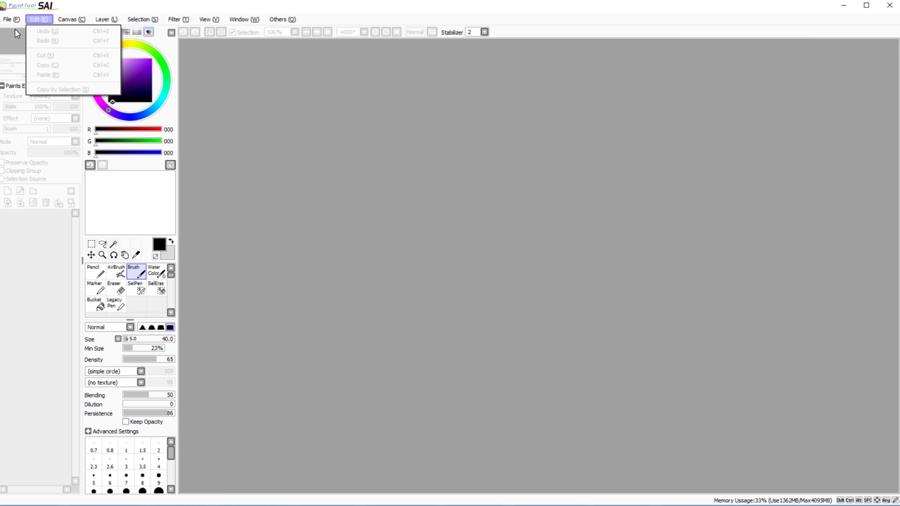
{"action": "mouse_move", "coordinate": [12, 19]}
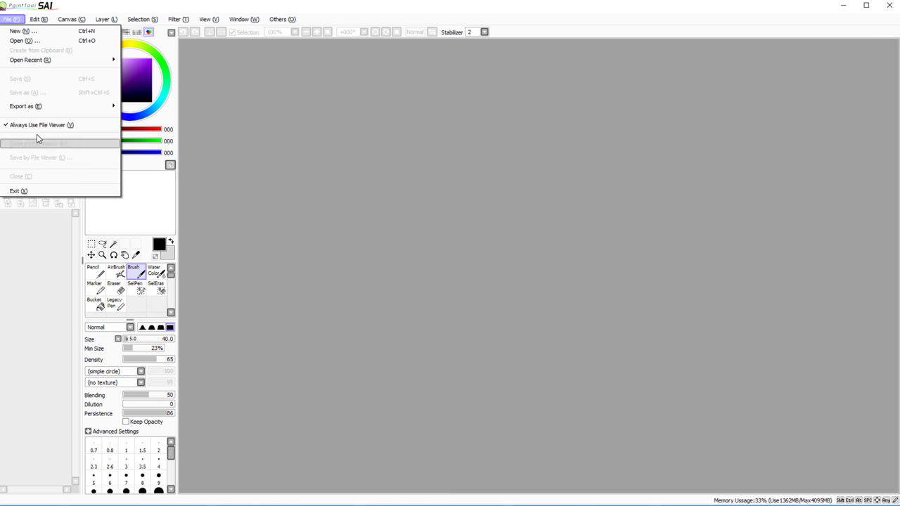
Step: Start a new canvas and name it Tutorial
{"action": "left_click", "coordinate": [20, 34]}
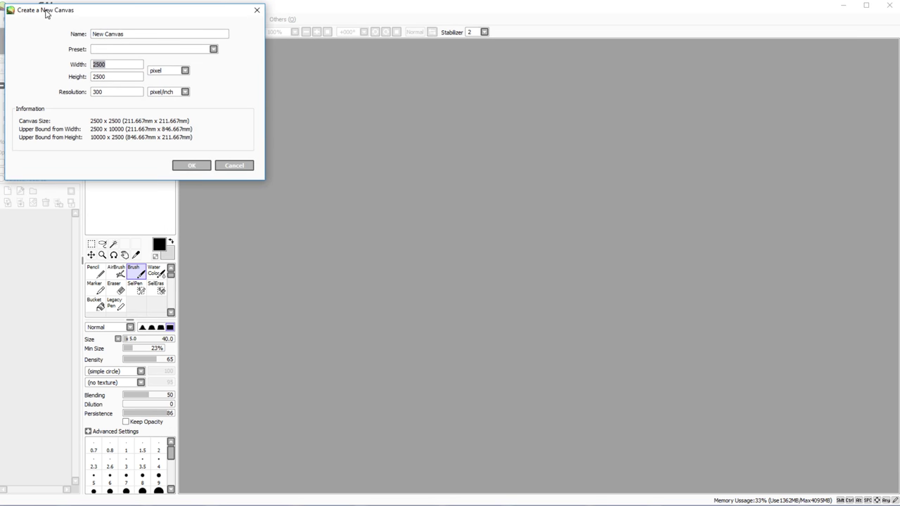
{"action": "left_click_drag", "start_coordinate": [45, 12], "coordinate": [398, 190]}
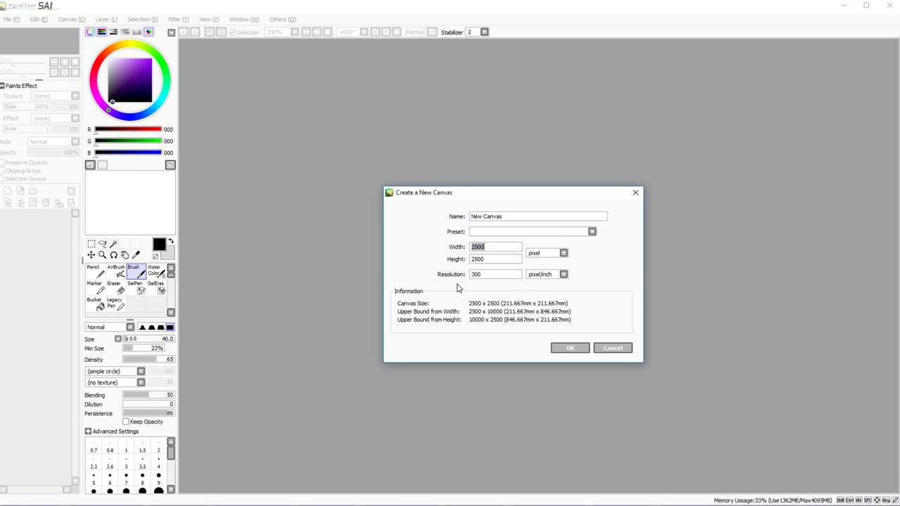
{"action": "left_click", "coordinate": [490, 216]}
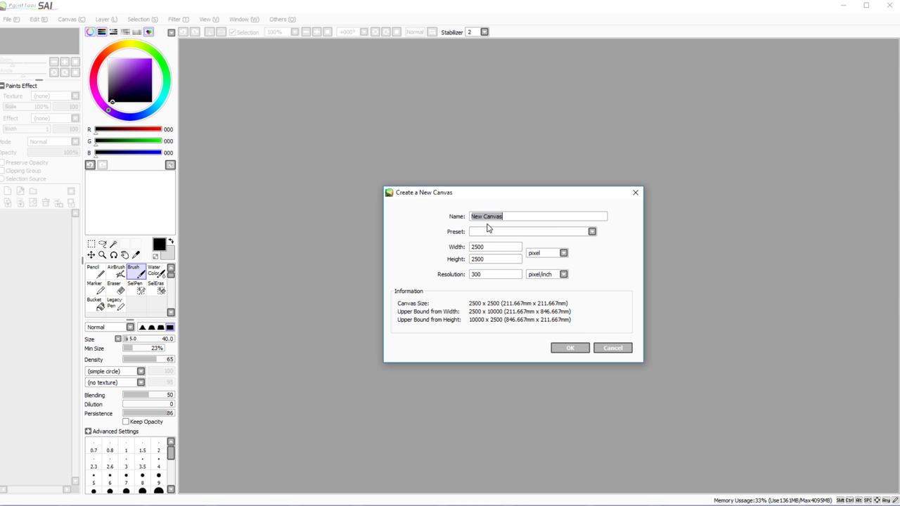
{"action": "key", "text": "BackSpace"}
Step: Look through the canvas size presets and preview the dimensions in inches, returning the unit to pixel each time
{"action": "left_click", "coordinate": [487, 233]}
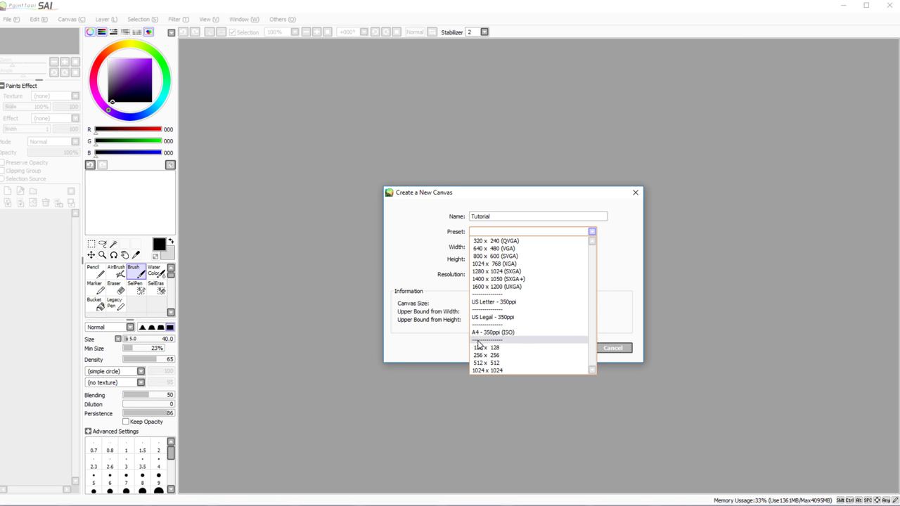
{"action": "left_click", "coordinate": [478, 232]}
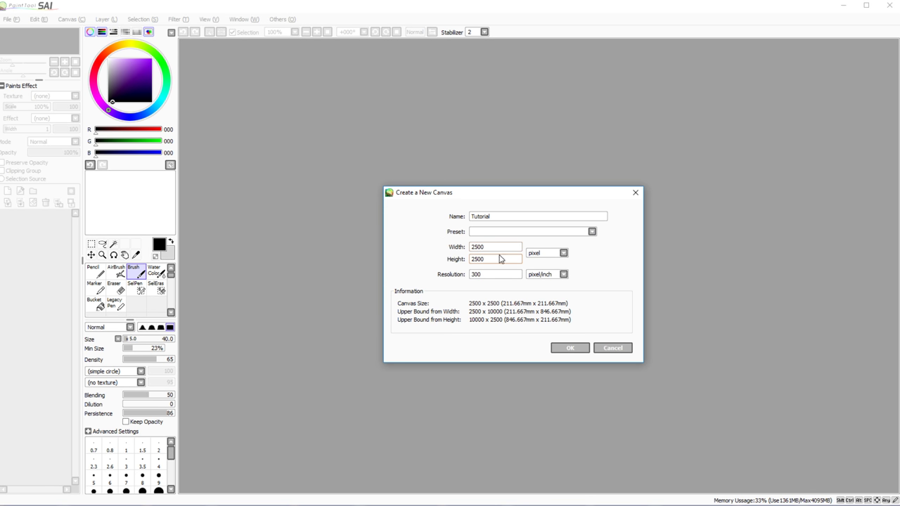
{"action": "left_click", "coordinate": [531, 259]}
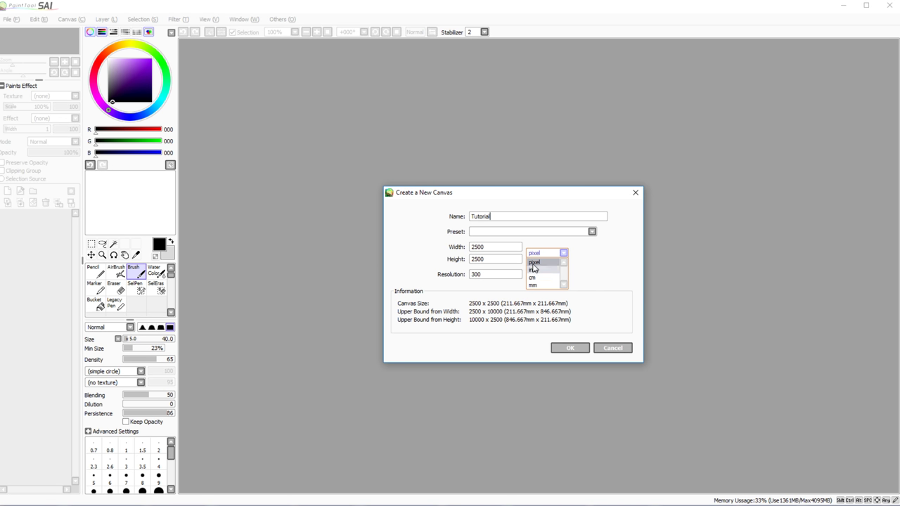
{"action": "left_click", "coordinate": [535, 271]}
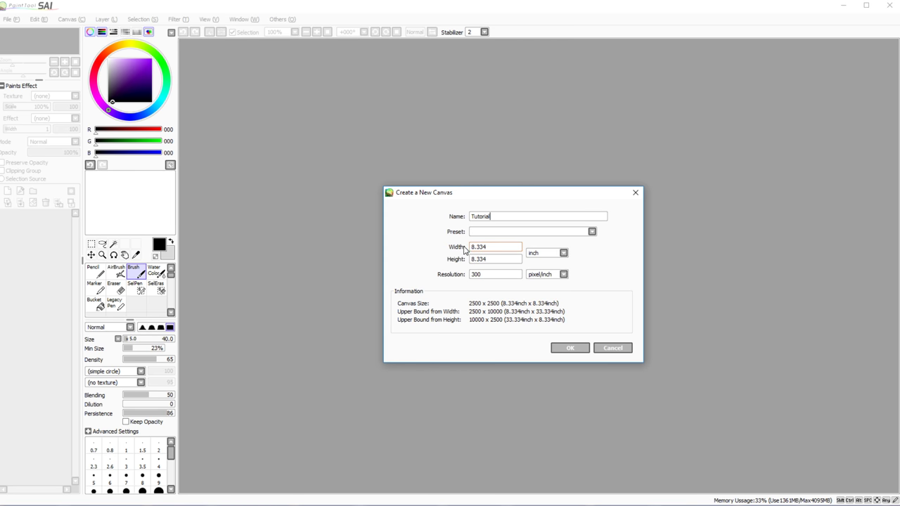
{"action": "left_click", "coordinate": [532, 253]}
{"action": "left_click", "coordinate": [536, 262]}
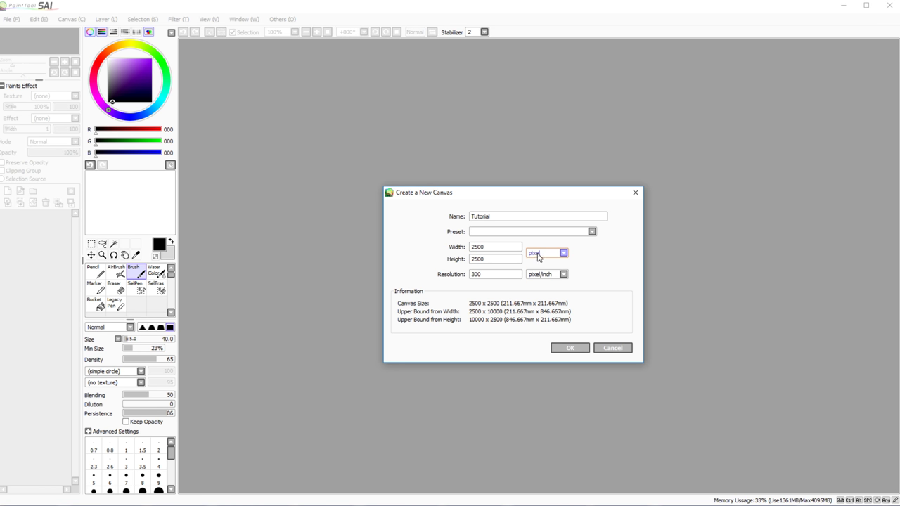
{"action": "left_click", "coordinate": [538, 253]}
{"action": "left_click", "coordinate": [534, 271]}
{"action": "left_click", "coordinate": [533, 253]}
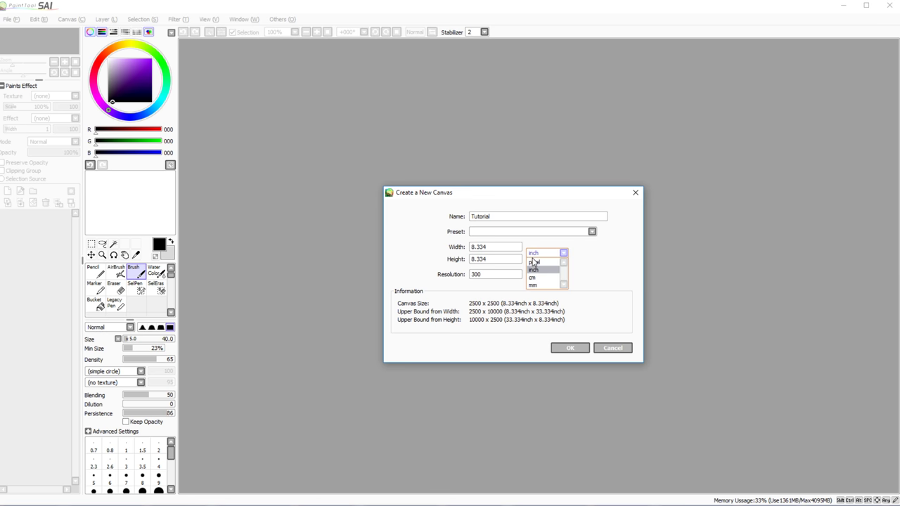
{"action": "left_click", "coordinate": [535, 262]}
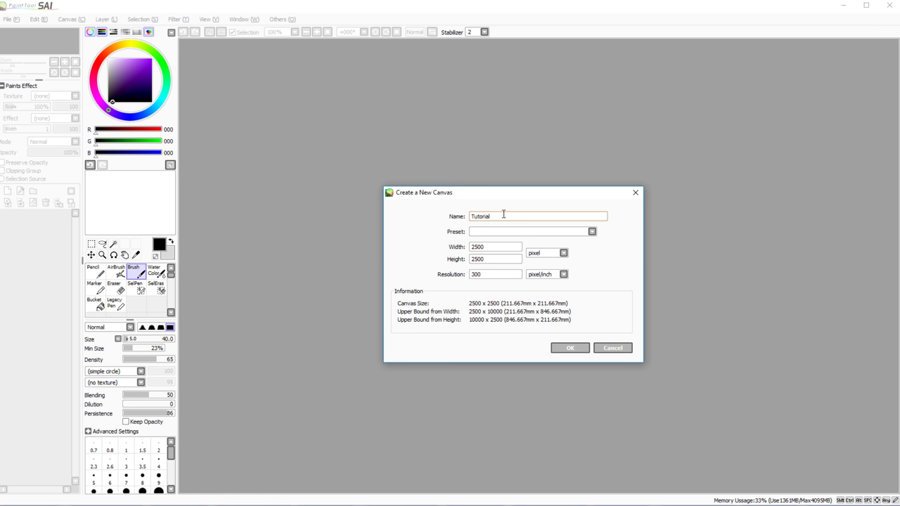
{"action": "left_click", "coordinate": [535, 253]}
{"action": "left_click", "coordinate": [534, 270]}
{"action": "left_click", "coordinate": [535, 255]}
{"action": "left_click", "coordinate": [535, 261]}
Step: Create the Tutorial canvas at 2500 by 2500 pixels with a resolution of 300 pixel/inch
{"action": "left_click", "coordinate": [485, 247]}
{"action": "double_click", "coordinate": [492, 273]}
{"action": "left_click", "coordinate": [477, 274]}
{"action": "left_click", "coordinate": [568, 349]}
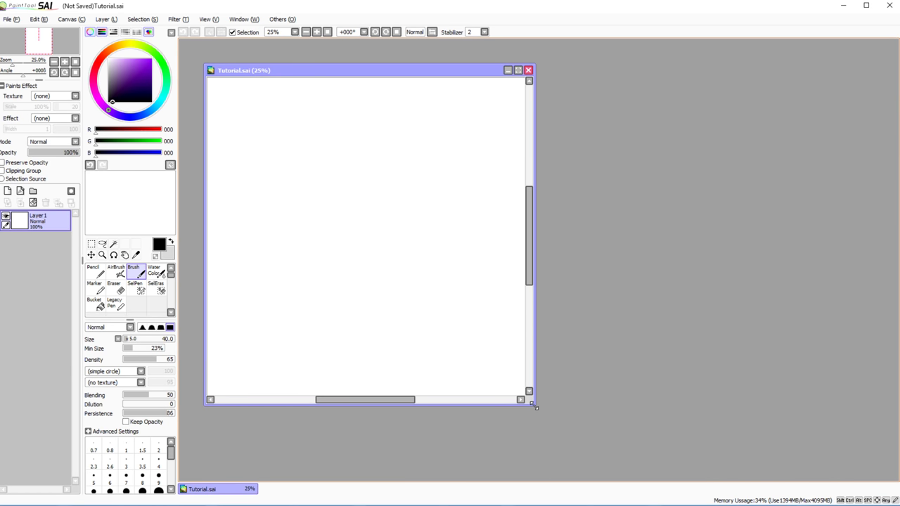
Step: Maximize and restore the Tutorial window, and enlarge it enough to show the entire canvas
{"action": "left_click", "coordinate": [518, 71]}
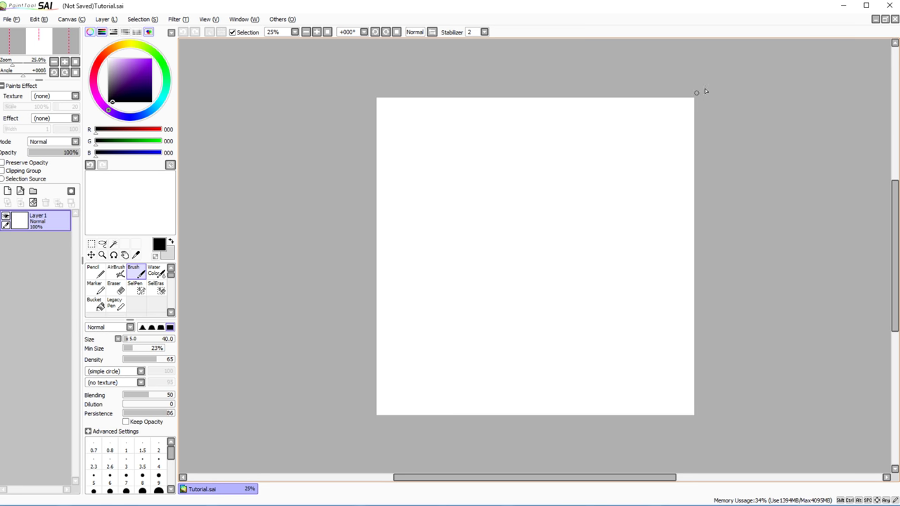
{"action": "left_click", "coordinate": [885, 19]}
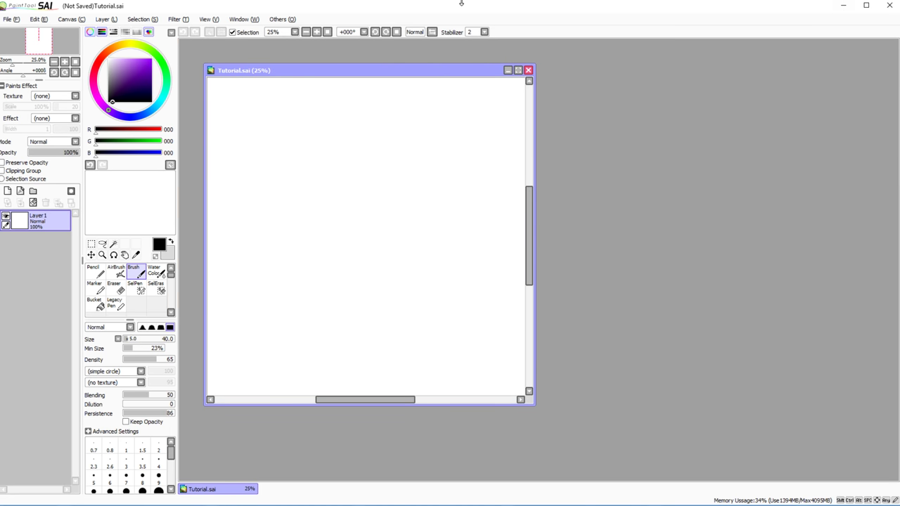
{"action": "left_click_drag", "start_coordinate": [535, 406], "coordinate": [599, 445]}
Step: Create a second canvas, keeping the default name New Canvas and the default settings
{"action": "left_click", "coordinate": [11, 19]}
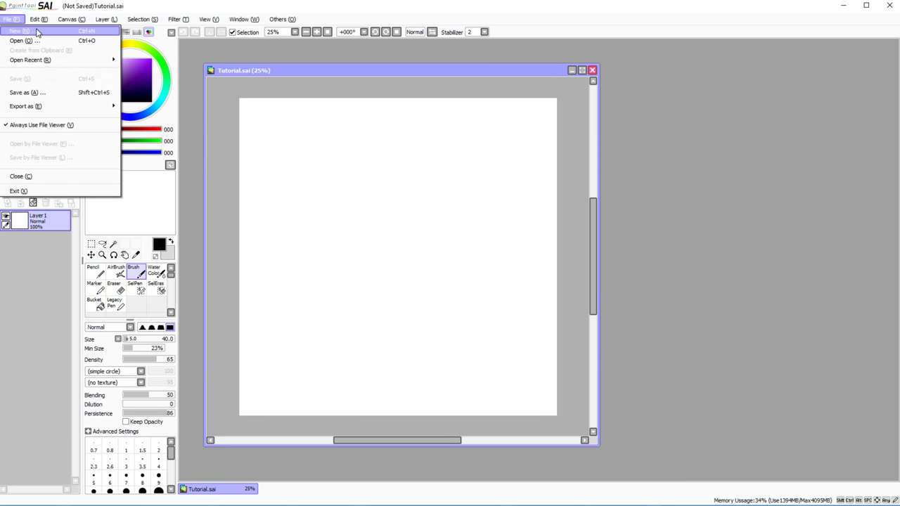
{"action": "left_click", "coordinate": [21, 30]}
{"action": "left_click", "coordinate": [190, 166]}
Step: Enlarge the New Canvas window and arrange it beside the Tutorial window, then close New Canvas
{"action": "left_click_drag", "start_coordinate": [267, 78], "coordinate": [664, 97]}
{"action": "left_click", "coordinate": [615, 97]}
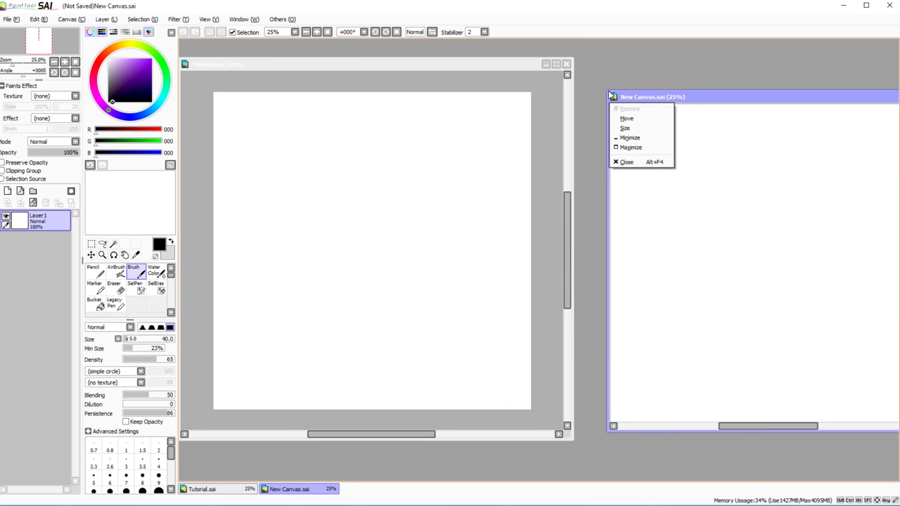
{"action": "left_click", "coordinate": [604, 90]}
{"action": "left_click_drag", "start_coordinate": [605, 91], "coordinate": [554, 58]}
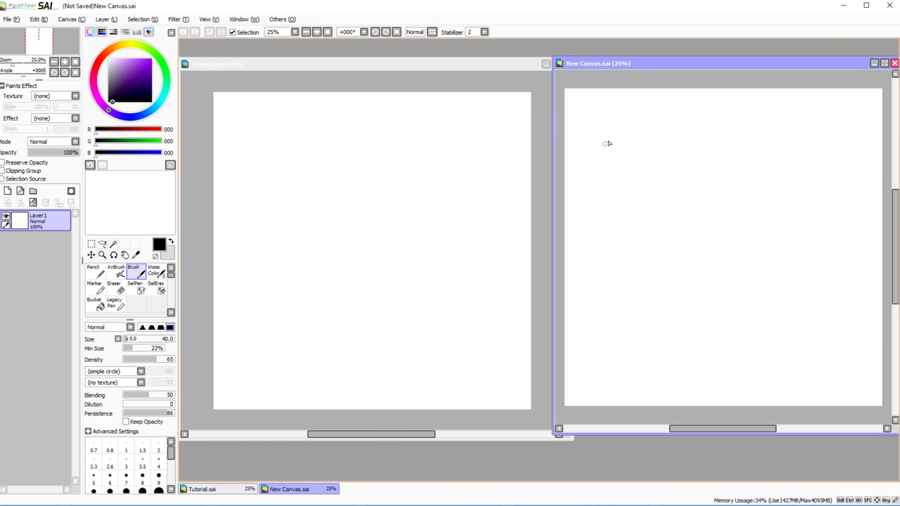
{"action": "left_click_drag", "start_coordinate": [818, 62], "coordinate": [732, 59]}
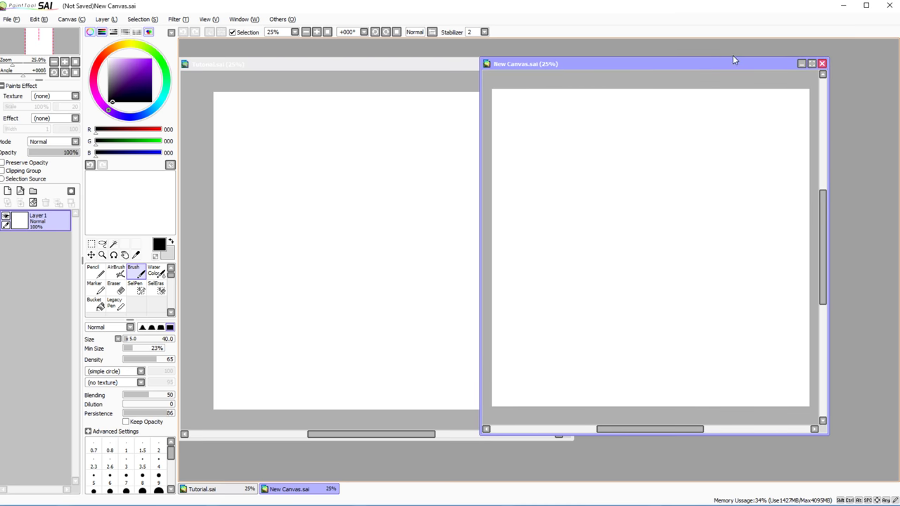
{"action": "left_click", "coordinate": [822, 65]}
Step: Move the Tutorial window toward the middle of the workspace
{"action": "left_click_drag", "start_coordinate": [361, 68], "coordinate": [454, 79]}
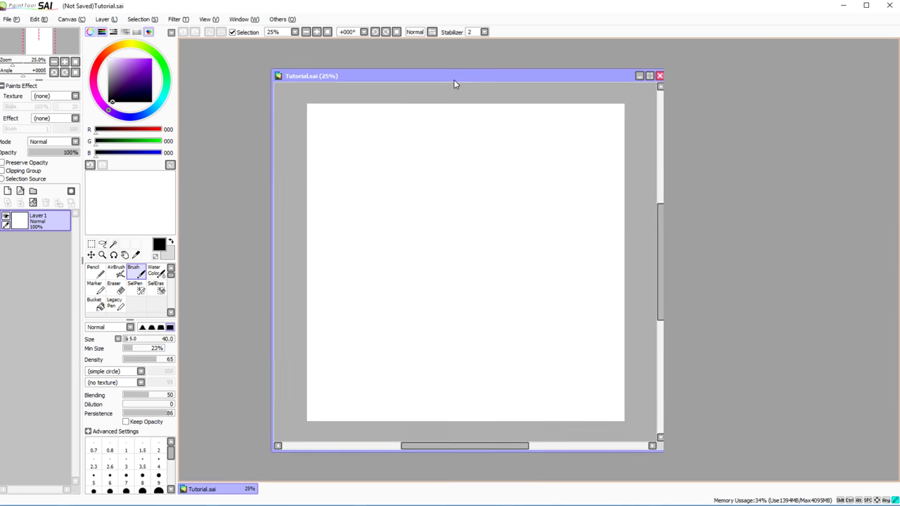
{"action": "left_click", "coordinate": [276, 21]}
{"action": "left_click", "coordinate": [277, 21]}
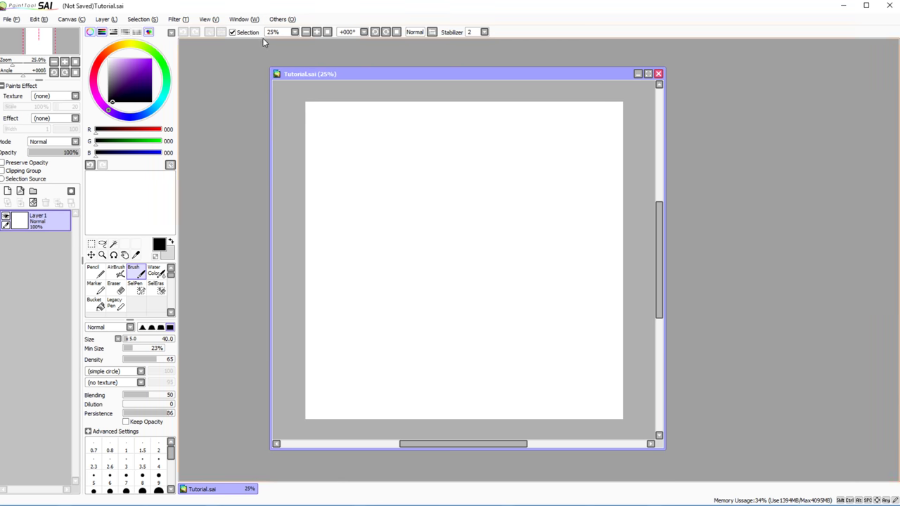
{"action": "left_click_drag", "start_coordinate": [306, 75], "coordinate": [295, 73]}
Step: Set up a second view of Tutorial as a small window beside the main one, fit the whole canvas in it, and reactivate the main view
{"action": "left_click_drag", "start_coordinate": [213, 53], "coordinate": [633, 153]}
{"action": "left_click", "coordinate": [289, 159]}
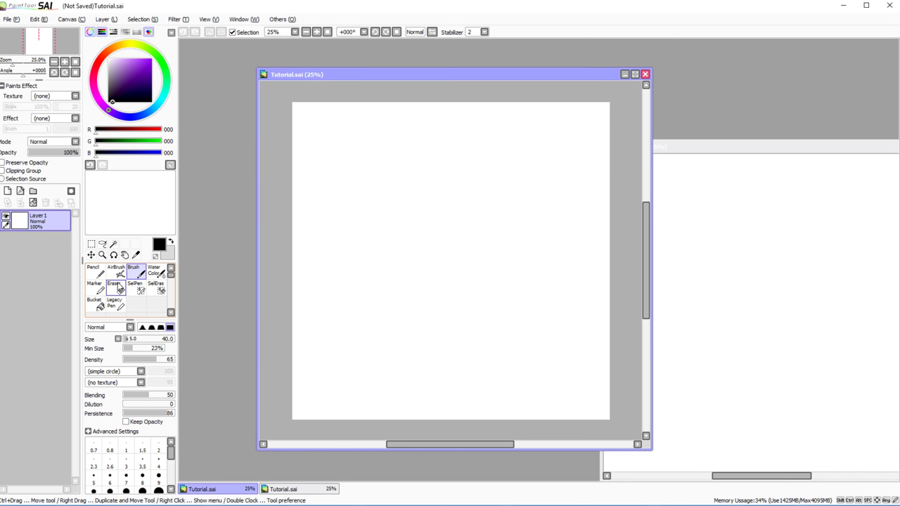
{"action": "left_click_drag", "start_coordinate": [690, 153], "coordinate": [725, 336]}
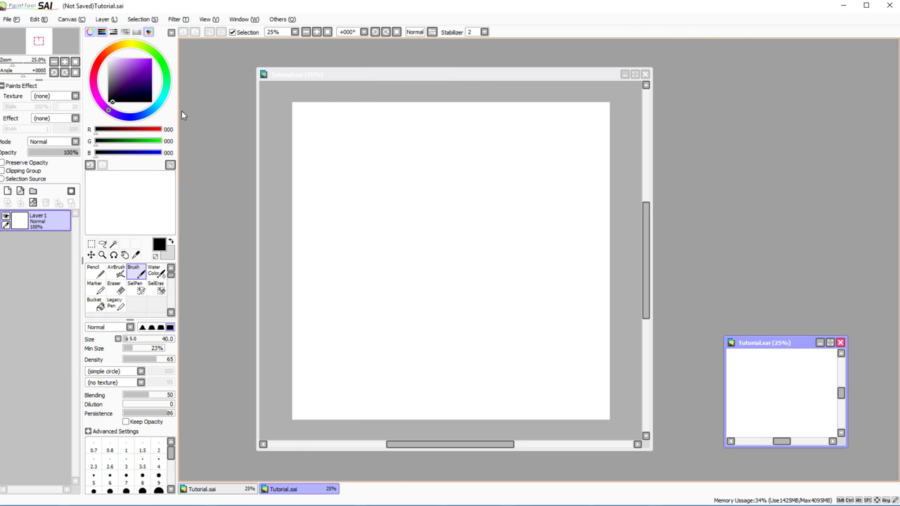
{"action": "left_click", "coordinate": [326, 33]}
{"action": "left_click", "coordinate": [366, 88]}
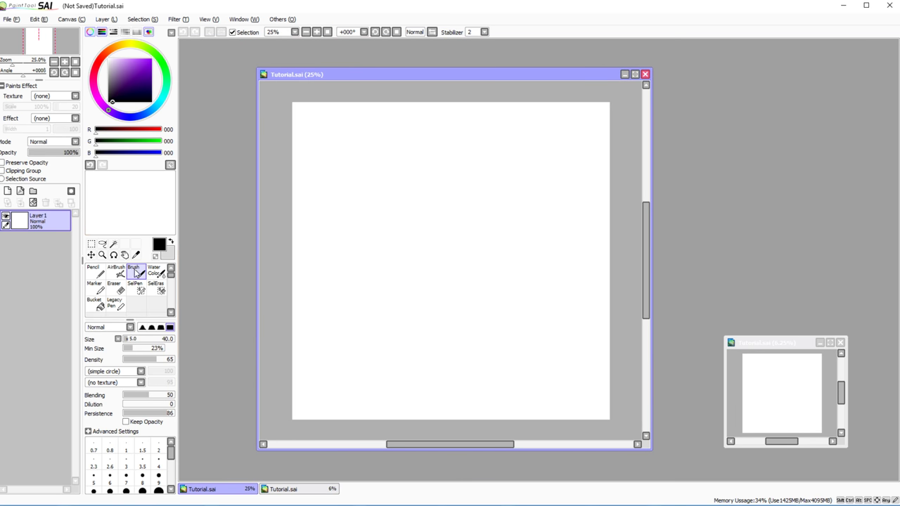
Step: Draw a large winding S-shaped curve and overlapping zigzag strokes in black with the Brush to test the linked views
{"action": "mouse_move", "coordinate": [519, 186]}
{"action": "left_mouse_down"}
{"action": "mouse_move", "coordinate": [440, 191]}
{"action": "mouse_move", "coordinate": [414, 285]}
{"action": "mouse_move", "coordinate": [475, 368]}
{"action": "left_mouse_up"}
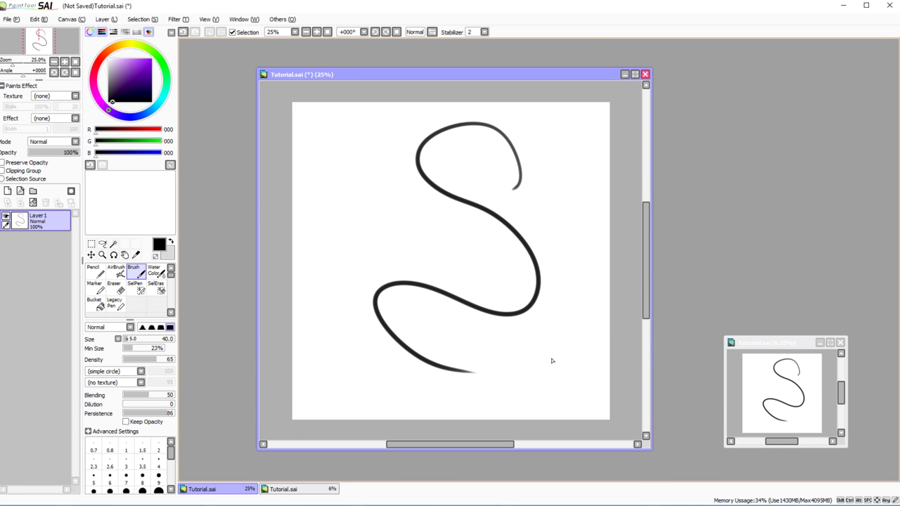
{"action": "left_click", "coordinate": [743, 415]}
{"action": "mouse_move", "coordinate": [772, 379]}
{"action": "left_mouse_down"}
{"action": "mouse_move", "coordinate": [761, 421]}
{"action": "mouse_move", "coordinate": [773, 394]}
{"action": "left_mouse_up"}
{"action": "left_click", "coordinate": [633, 359]}
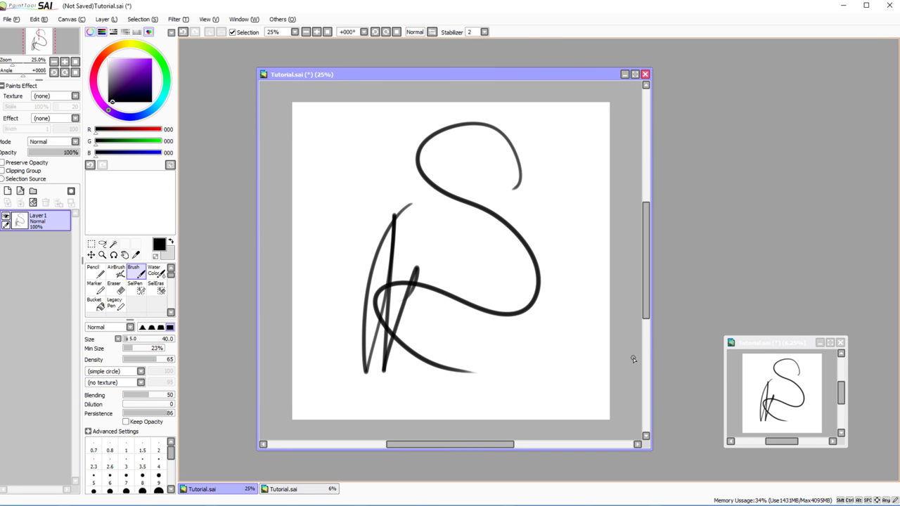
Step: Undo all the test brush strokes and close the small second view of Tutorial
{"action": "key", "text": "ctrl+z"}
{"action": "key", "text": "ctrl+z"}
{"action": "key", "text": "ctrl+z"}
{"action": "key", "text": "ctrl+z"}
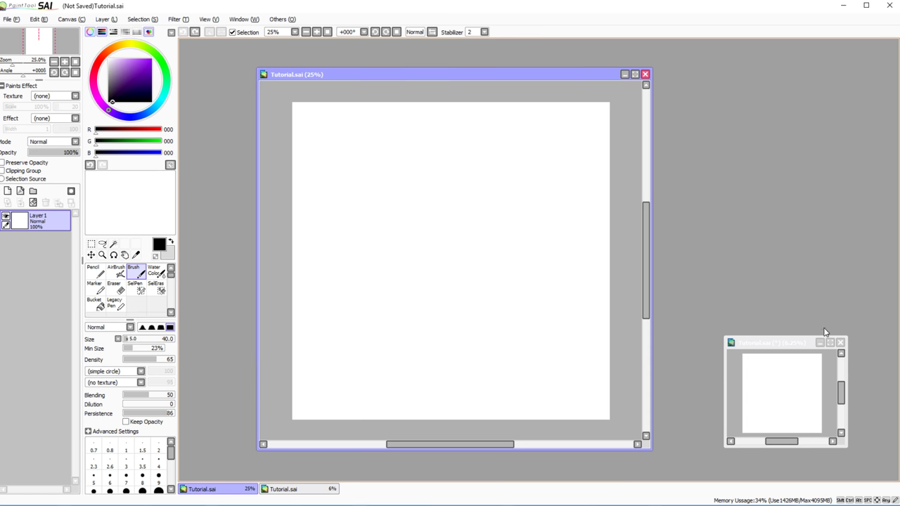
{"action": "left_click", "coordinate": [841, 344]}
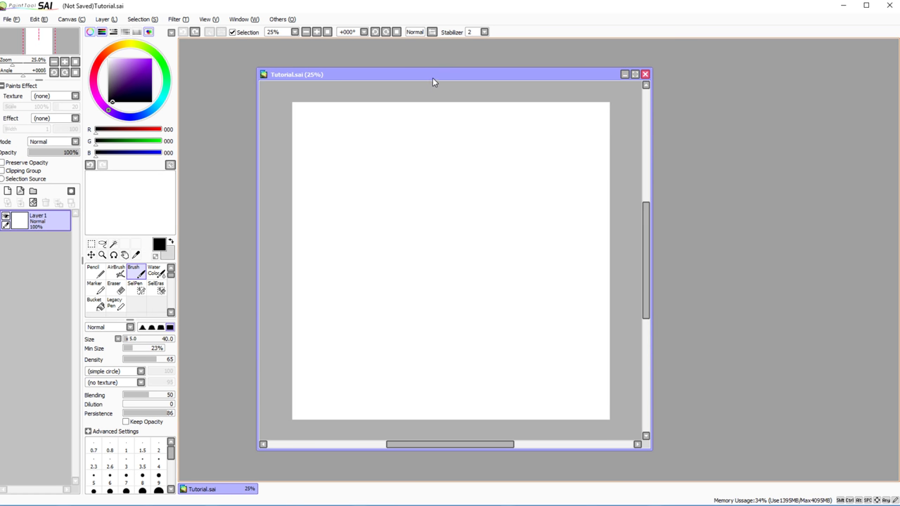
Step: Fit the whole canvas in the Tutorial window and maximize that window
{"action": "left_click_drag", "start_coordinate": [432, 82], "coordinate": [465, 91]}
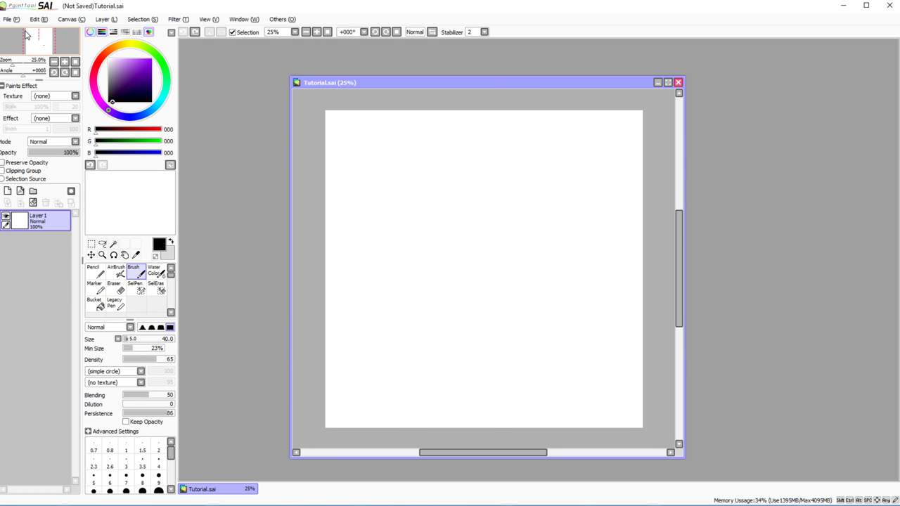
{"action": "mouse_move", "coordinate": [40, 47]}
{"action": "left_mouse_down"}
{"action": "mouse_move", "coordinate": [34, 40]}
{"action": "mouse_move", "coordinate": [47, 55]}
{"action": "mouse_move", "coordinate": [49, 35]}
{"action": "mouse_move", "coordinate": [35, 50]}
{"action": "mouse_move", "coordinate": [40, 35]}
{"action": "left_mouse_up"}
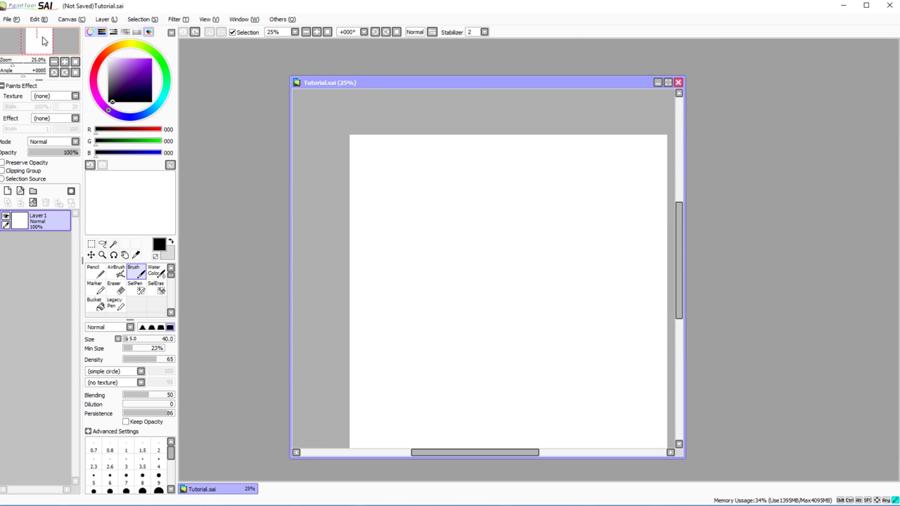
{"action": "left_click", "coordinate": [327, 32]}
{"action": "left_click", "coordinate": [668, 83]}
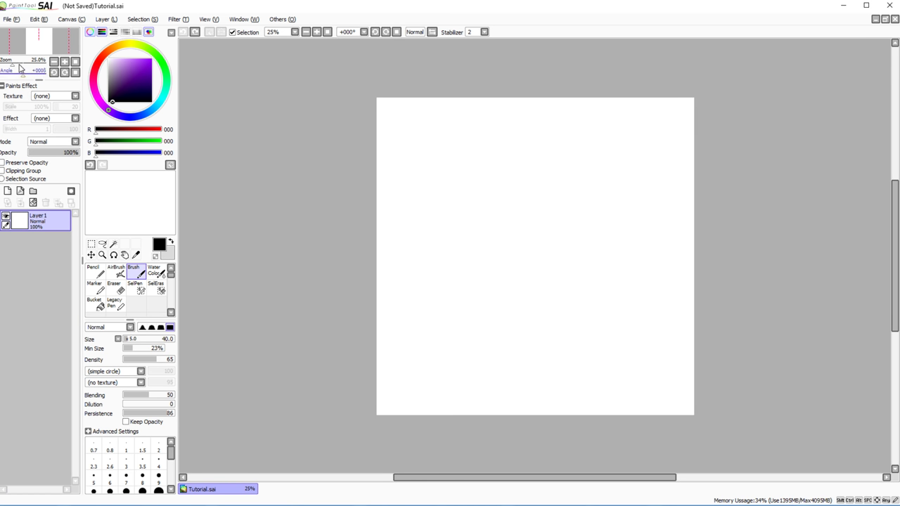
Step: Zoom the canvas view to about 35.8% and rotate it freely through several angles
{"action": "mouse_move", "coordinate": [12, 64]}
{"action": "left_mouse_down"}
{"action": "mouse_move", "coordinate": [25, 65]}
{"action": "mouse_move", "coordinate": [5, 67]}
{"action": "mouse_move", "coordinate": [22, 69]}
{"action": "mouse_move", "coordinate": [18, 75]}
{"action": "left_mouse_up"}
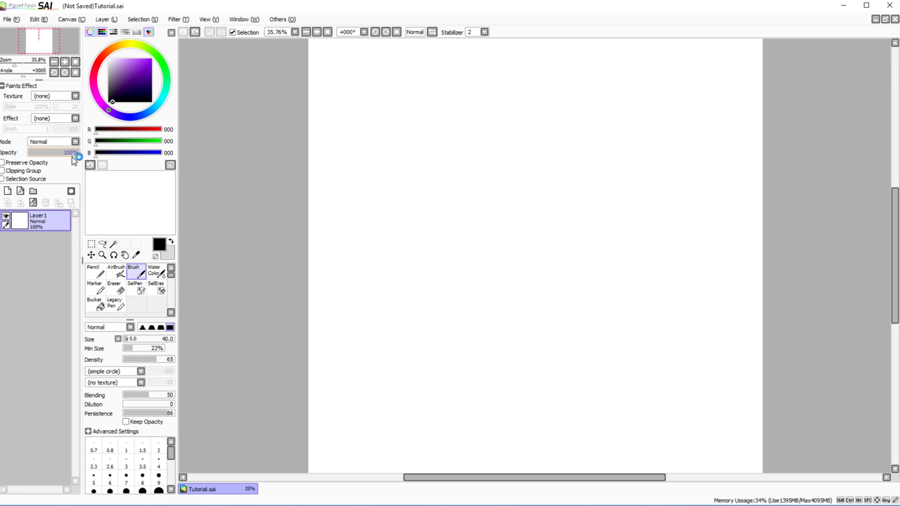
{"action": "left_click_drag", "start_coordinate": [22, 78], "coordinate": [79, 51]}
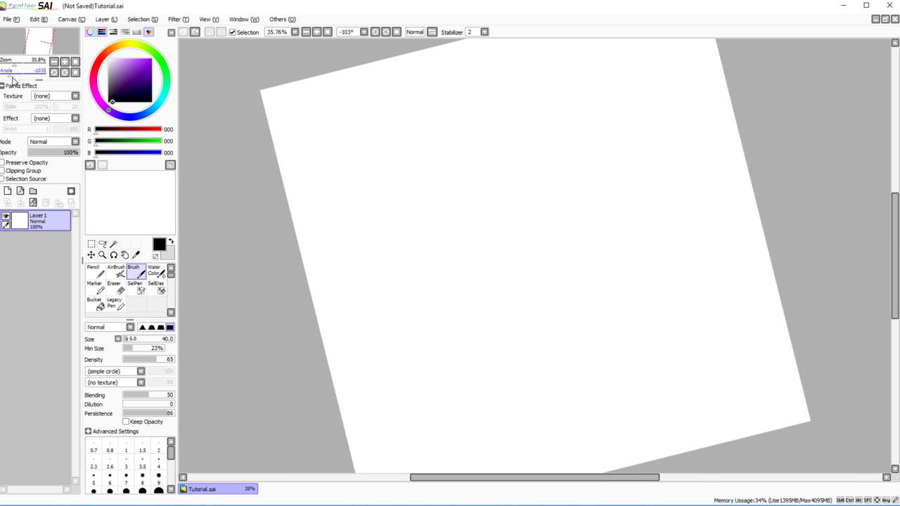
{"action": "left_click_drag", "start_coordinate": [12, 80], "coordinate": [13, 79]}
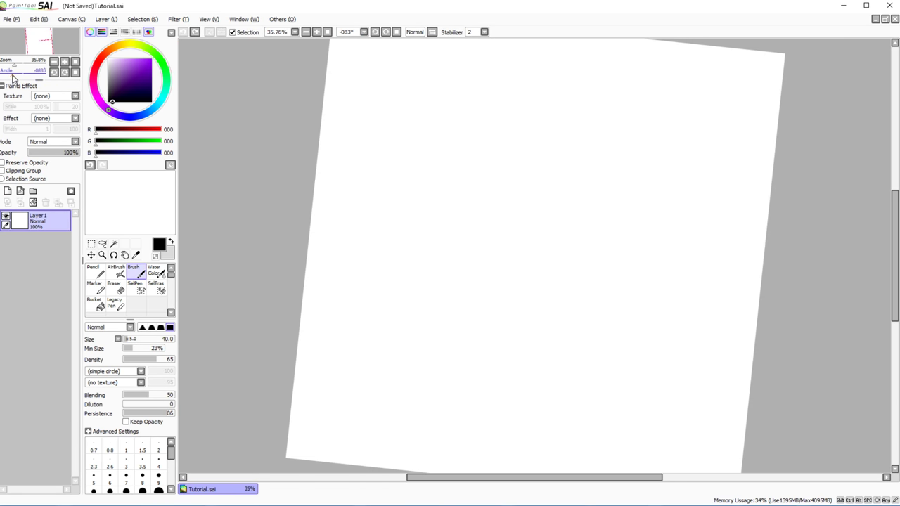
{"action": "left_click", "coordinate": [385, 32]}
{"action": "left_click_drag", "start_coordinate": [385, 32], "coordinate": [383, 33]}
Step: Rotate the view to the preset angles -135° and +045°, and reset it to an upright canvas at 33.33% zoom
{"action": "left_click", "coordinate": [365, 31]}
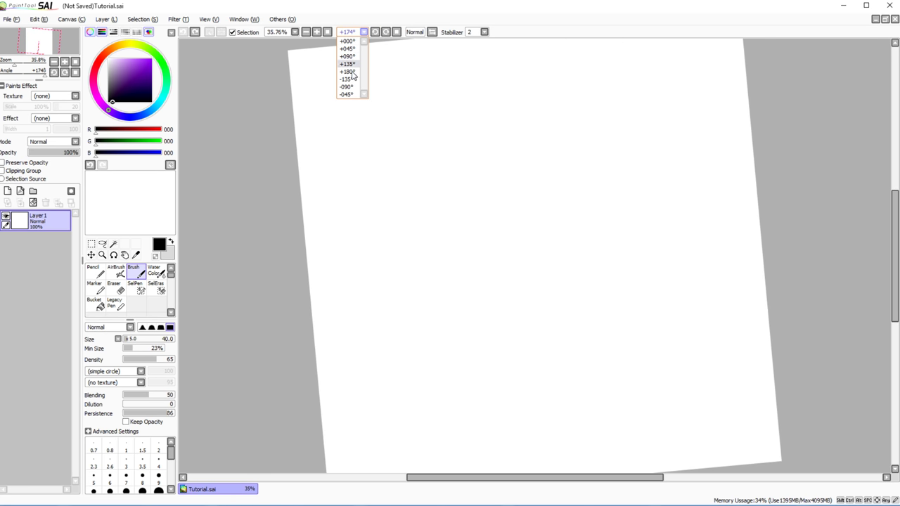
{"action": "left_click", "coordinate": [347, 78]}
{"action": "left_click", "coordinate": [365, 32]}
{"action": "left_click", "coordinate": [347, 48]}
{"action": "left_click", "coordinate": [365, 33]}
{"action": "left_click", "coordinate": [397, 32]}
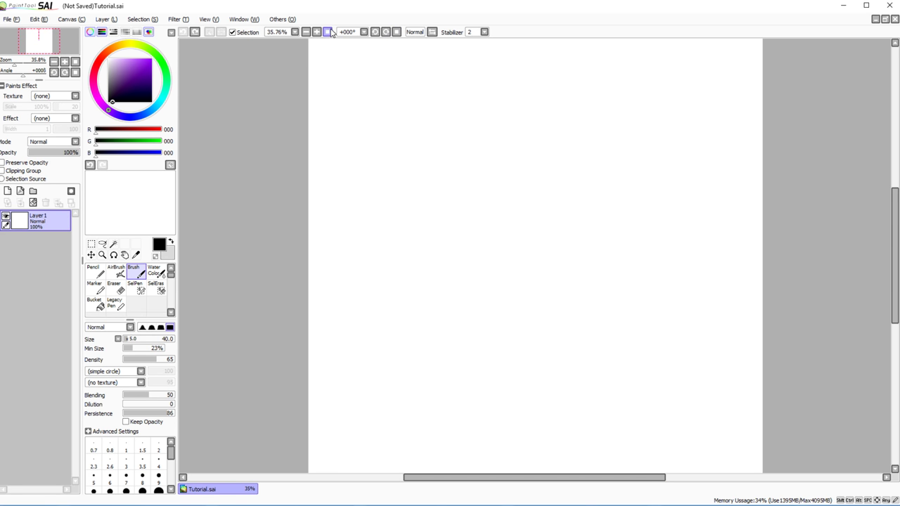
{"action": "left_click", "coordinate": [314, 32]}
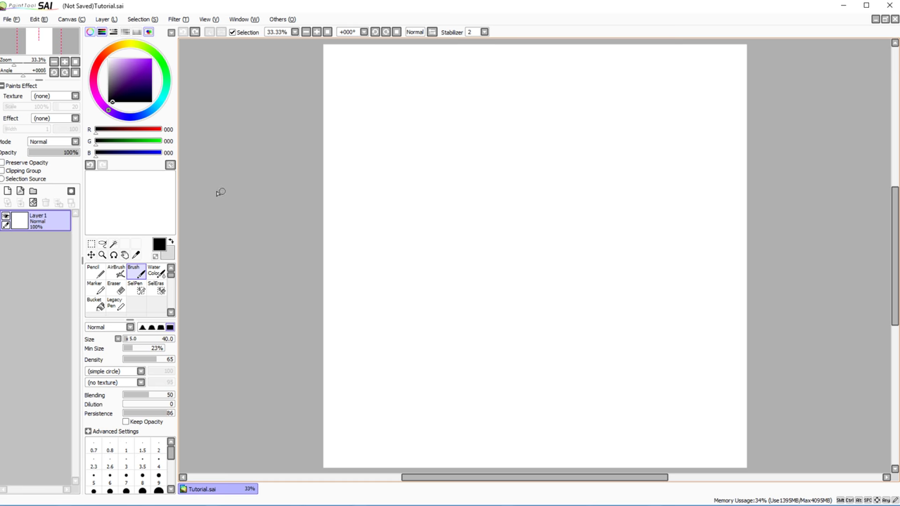
Step: Collapse and expand the Paints Effect settings
{"action": "left_click", "coordinate": [3, 86]}
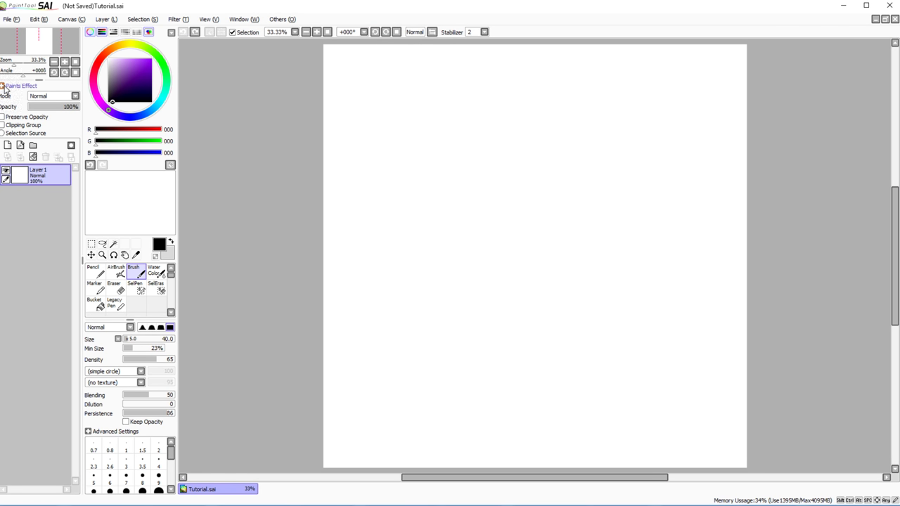
{"action": "left_click", "coordinate": [3, 85]}
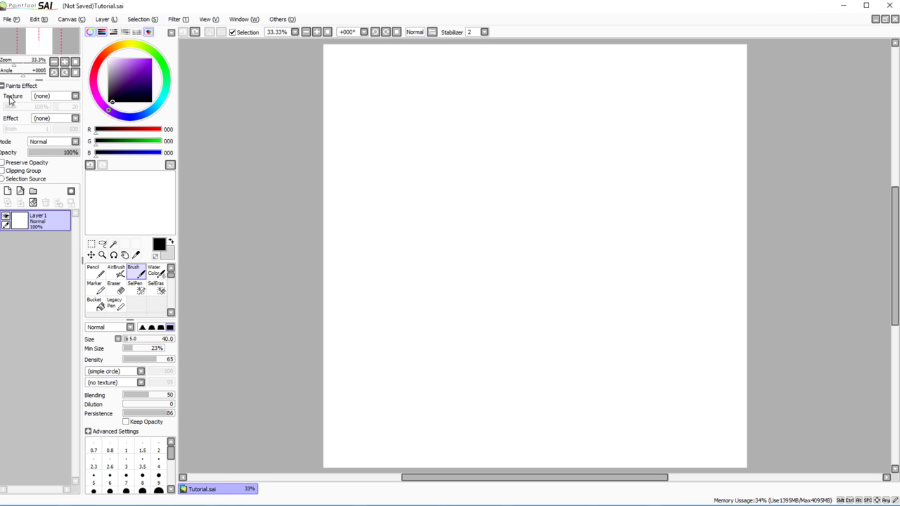
Step: Paint a large purple disc (RGB 189, 90, 255) with the Pencil at size 395 and erase two eyes and a smile from it
{"action": "double_click", "coordinate": [94, 271]}
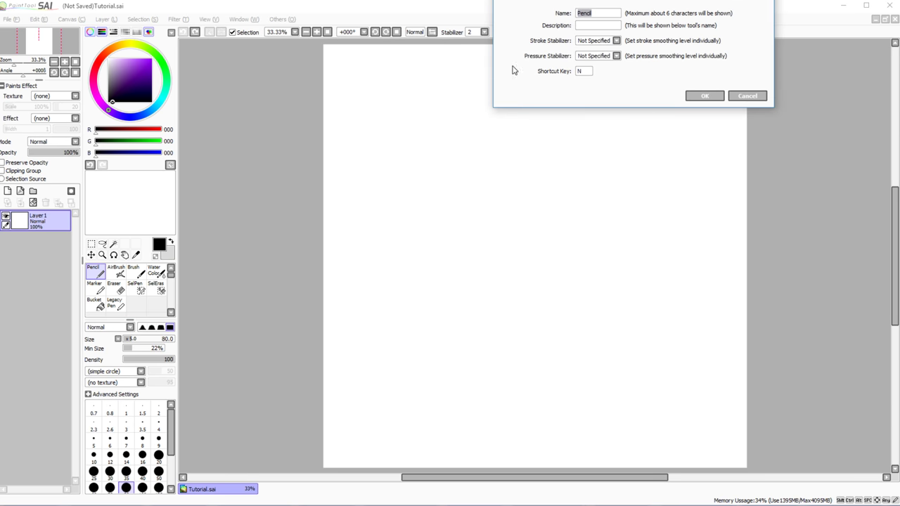
{"action": "left_click", "coordinate": [743, 93]}
{"action": "left_click", "coordinate": [135, 59]}
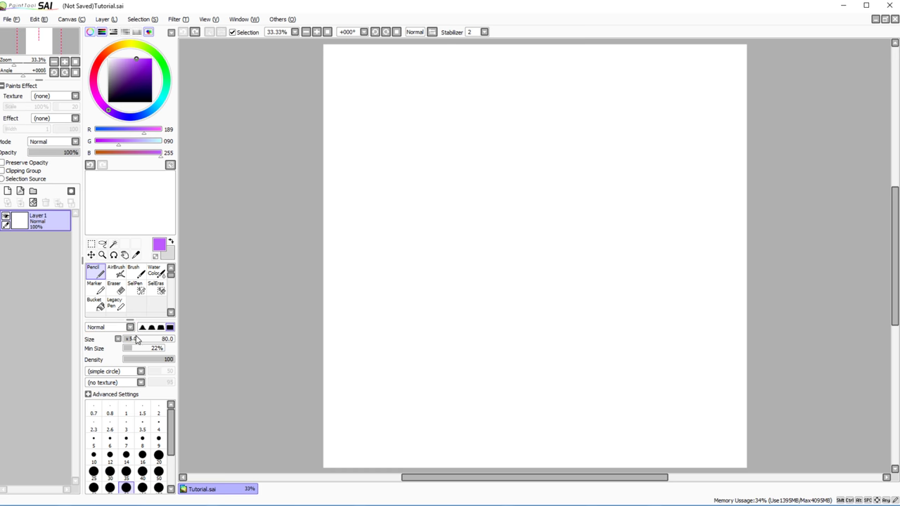
{"action": "mouse_move", "coordinate": [545, 142]}
{"action": "left_mouse_down"}
{"action": "mouse_move", "coordinate": [592, 285]}
{"action": "mouse_move", "coordinate": [501, 186]}
{"action": "mouse_move", "coordinate": [566, 184]}
{"action": "left_mouse_up"}
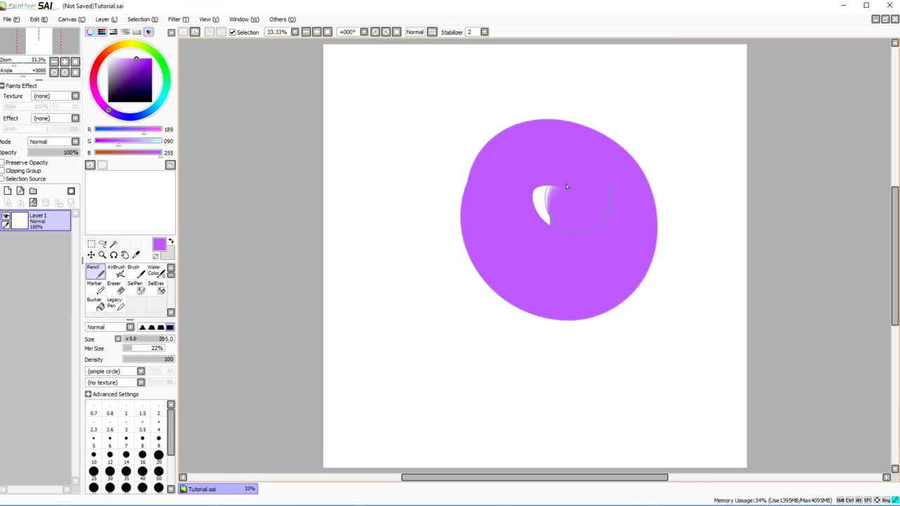
{"action": "left_click", "coordinate": [114, 287]}
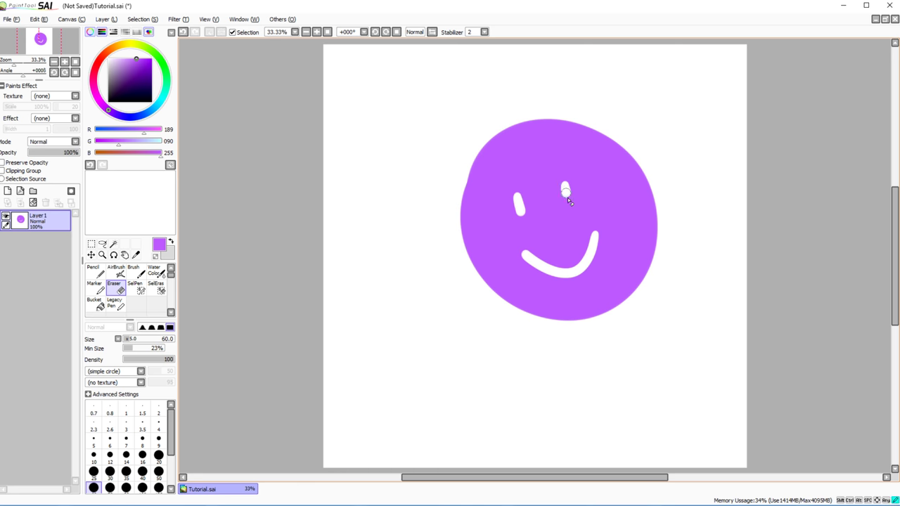
Step: Apply the Watercolor A texture to Layer1 with 500% scale and intensity 100
{"action": "left_click", "coordinate": [41, 97]}
{"action": "left_click", "coordinate": [39, 106]}
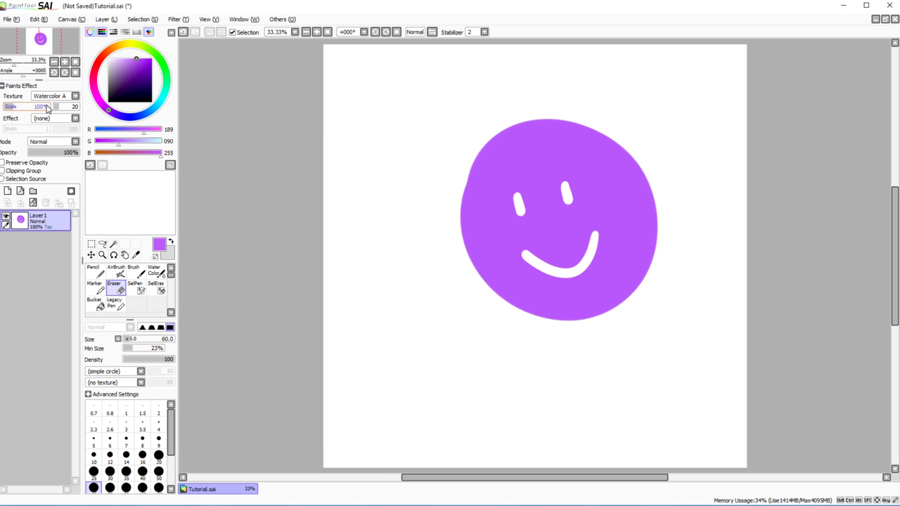
{"action": "mouse_move", "coordinate": [62, 110]}
{"action": "left_mouse_down"}
{"action": "mouse_move", "coordinate": [80, 107]}
{"action": "mouse_move", "coordinate": [32, 107]}
{"action": "mouse_move", "coordinate": [72, 112]}
{"action": "left_mouse_up"}
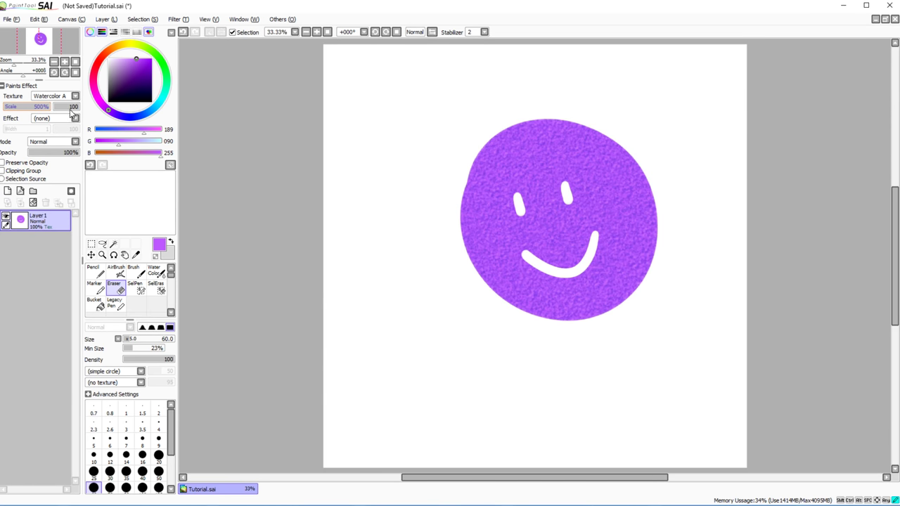
Step: Try the Watercolor B and Paper textures on the smiley layer, ending with Canvas
{"action": "left_click", "coordinate": [53, 95]}
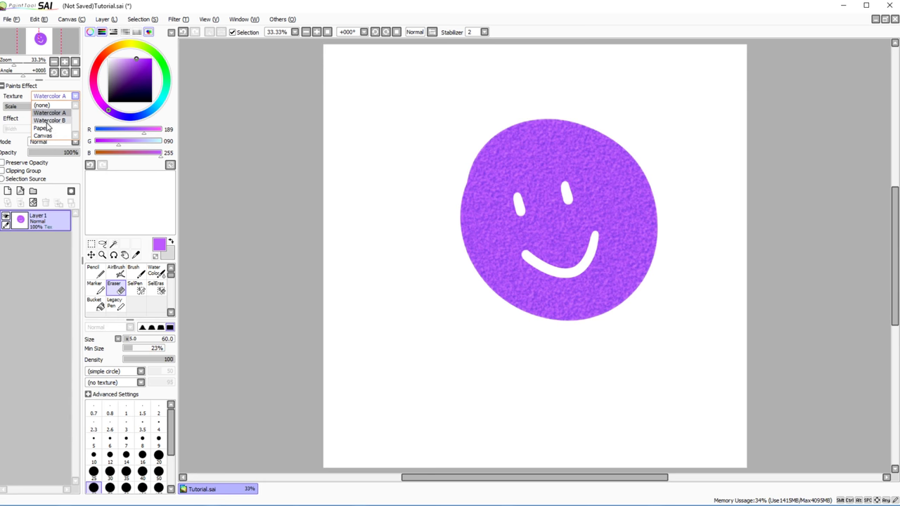
{"action": "left_click", "coordinate": [62, 122]}
{"action": "left_click", "coordinate": [49, 96]}
{"action": "left_click", "coordinate": [41, 128]}
{"action": "left_click", "coordinate": [47, 97]}
{"action": "left_click", "coordinate": [48, 136]}
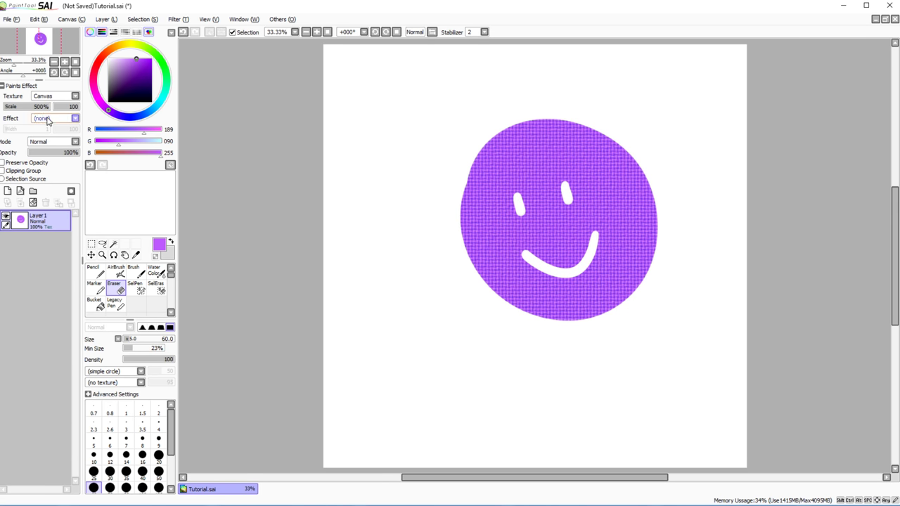
Step: Reduce the Canvas texture's scale to 211% and set the layer's texture to none
{"action": "left_click_drag", "start_coordinate": [71, 107], "coordinate": [22, 107]}
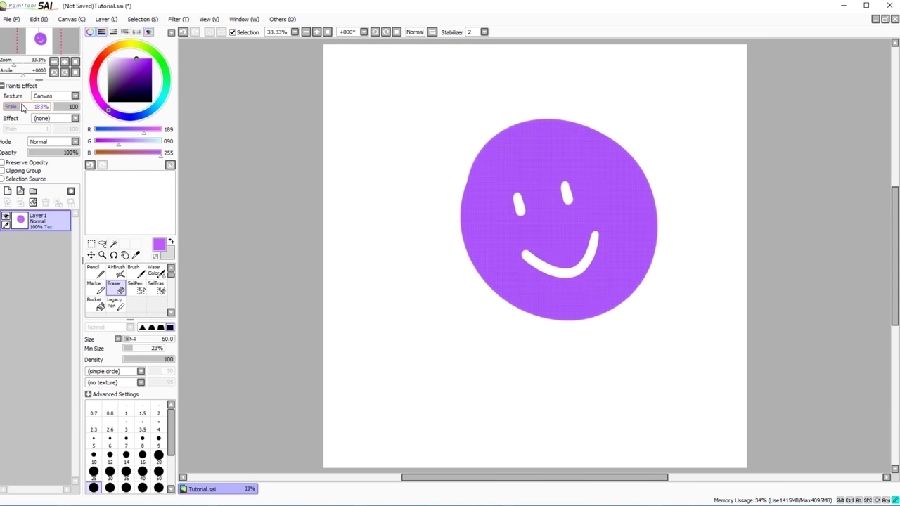
{"action": "left_click", "coordinate": [48, 97]}
{"action": "left_click", "coordinate": [39, 98]}
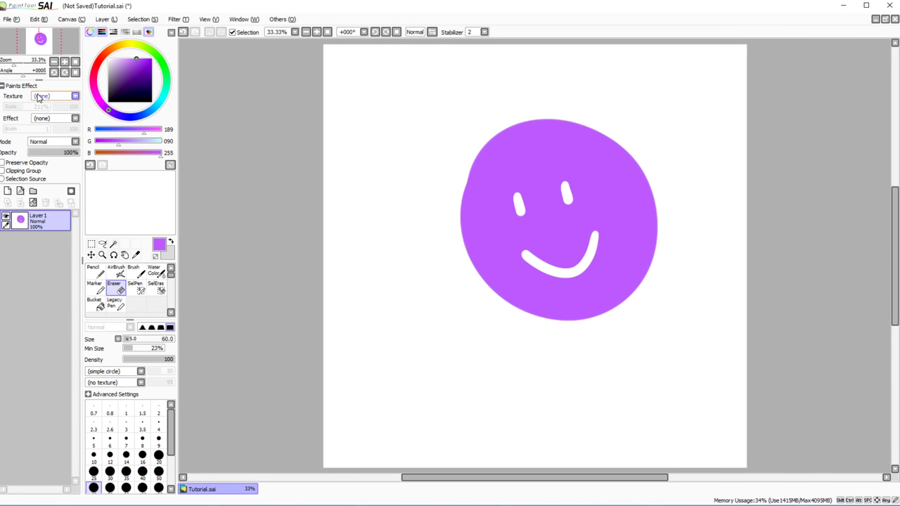
Step: Look through the blending modes available for Layer1
{"action": "left_click", "coordinate": [32, 143]}
{"action": "left_click", "coordinate": [38, 142]}
{"action": "left_click", "coordinate": [41, 143]}
{"action": "left_click", "coordinate": [44, 145]}
{"action": "left_click", "coordinate": [43, 144]}
{"action": "left_click", "coordinate": [38, 150]}
Step: Clear the smiley from Layer1 and select the Pencil
{"action": "left_click", "coordinate": [35, 204]}
{"action": "left_click", "coordinate": [94, 272]}
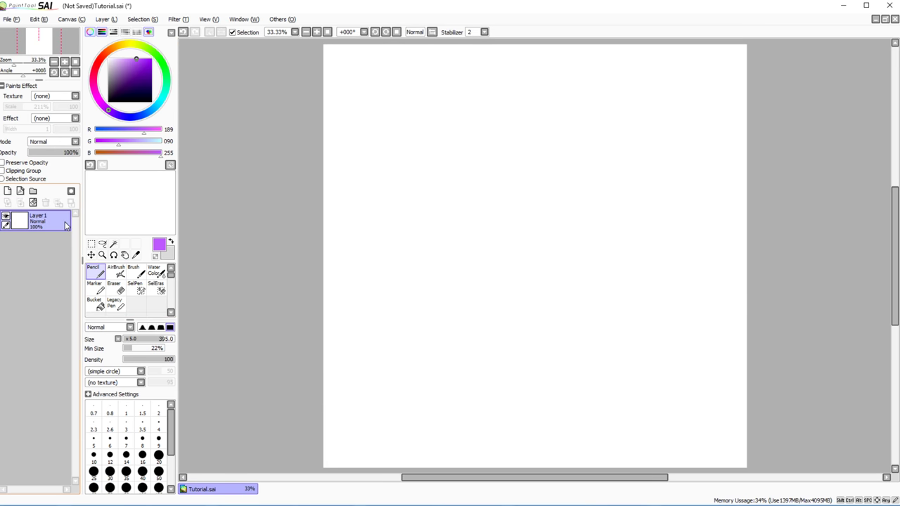
Step: Hide the color wheel, the RGB sliders and the scratchpad to make room for the tool settings
{"action": "left_click", "coordinate": [90, 32]}
{"action": "left_click", "coordinate": [101, 31]}
{"action": "left_click", "coordinate": [148, 32]}
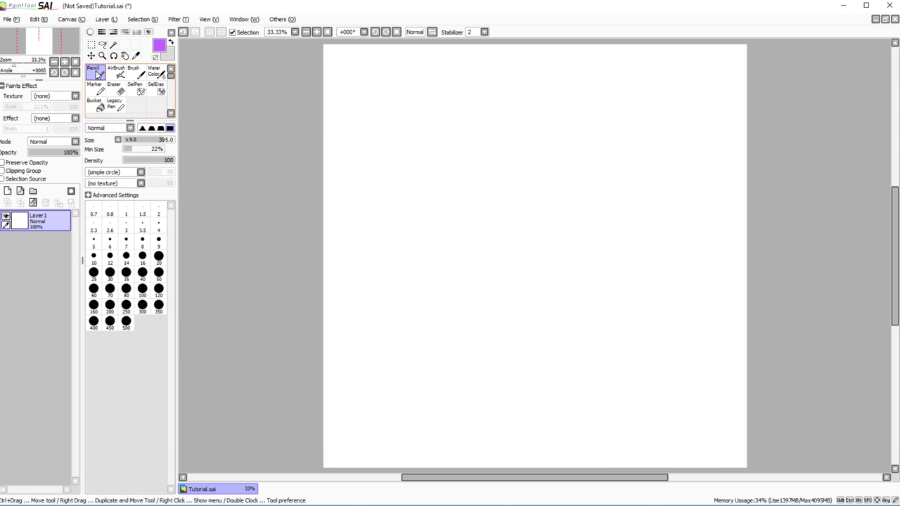
Step: Set the Pencil size to 195 and scribble overlapping purple loops across most of the canvas
{"action": "left_click", "coordinate": [145, 141]}
{"action": "left_click_drag", "start_coordinate": [145, 144], "coordinate": [144, 145]}
{"action": "mouse_move", "coordinate": [541, 145]}
{"action": "left_mouse_down"}
{"action": "mouse_move", "coordinate": [434, 91]}
{"action": "mouse_move", "coordinate": [474, 166]}
{"action": "mouse_move", "coordinate": [500, 270]}
{"action": "mouse_move", "coordinate": [473, 374]}
{"action": "mouse_move", "coordinate": [402, 428]}
{"action": "mouse_move", "coordinate": [545, 361]}
{"action": "mouse_move", "coordinate": [509, 212]}
{"action": "mouse_move", "coordinate": [351, 232]}
{"action": "mouse_move", "coordinate": [610, 180]}
{"action": "mouse_move", "coordinate": [646, 110]}
{"action": "mouse_move", "coordinate": [658, 321]}
{"action": "mouse_move", "coordinate": [511, 277]}
{"action": "mouse_move", "coordinate": [400, 361]}
{"action": "mouse_move", "coordinate": [658, 323]}
{"action": "mouse_move", "coordinate": [514, 254]}
{"action": "mouse_move", "coordinate": [336, 275]}
{"action": "mouse_move", "coordinate": [467, 166]}
{"action": "mouse_move", "coordinate": [432, 225]}
{"action": "mouse_move", "coordinate": [402, 239]}
{"action": "mouse_move", "coordinate": [660, 182]}
{"action": "mouse_move", "coordinate": [615, 296]}
{"action": "mouse_move", "coordinate": [508, 383]}
{"action": "left_mouse_up"}
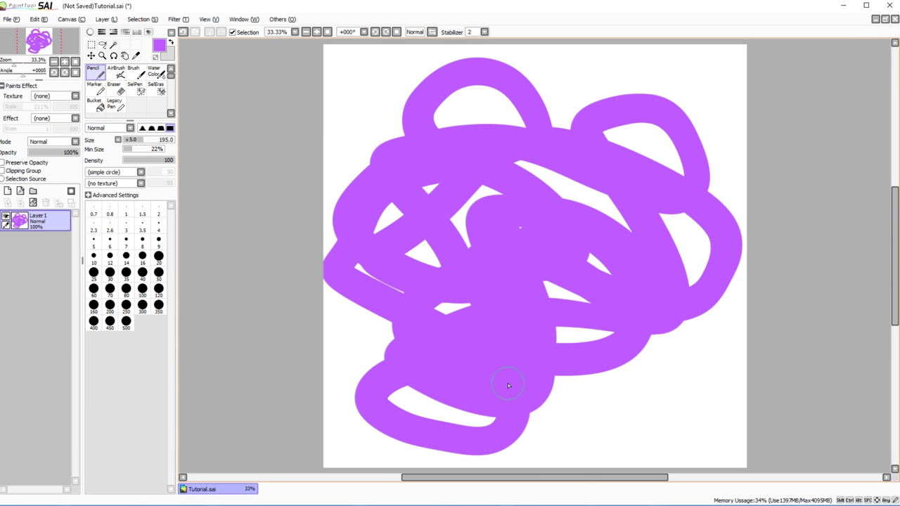
Step: Undo the large purple scribble on Layer1
{"action": "key", "text": "super+x"}
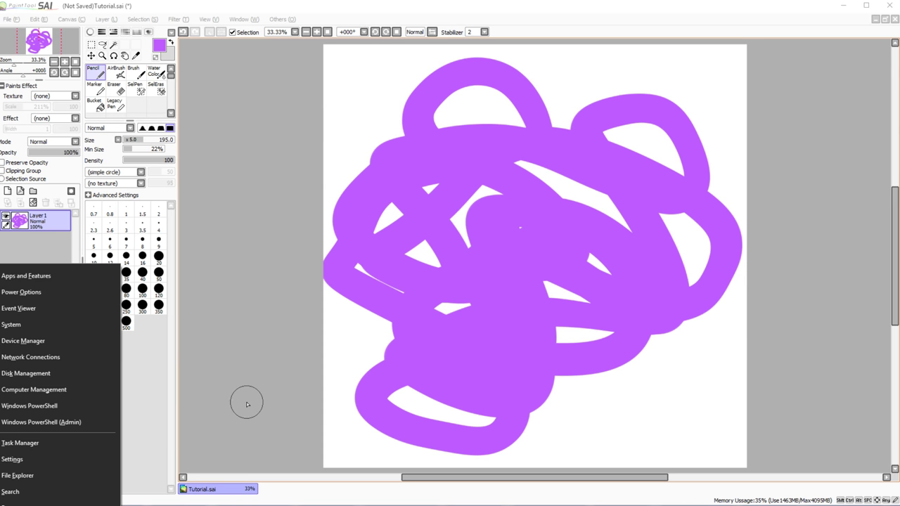
{"action": "key", "text": "Escape"}
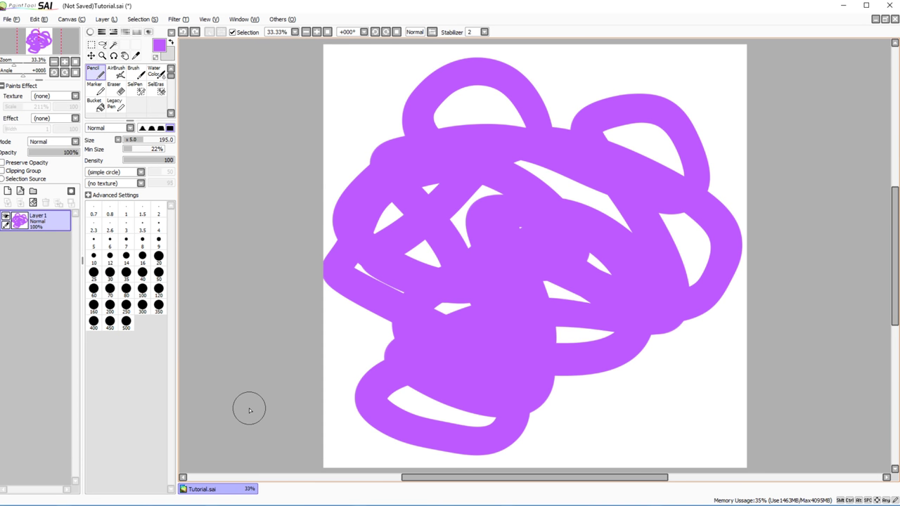
{"action": "left_click", "coordinate": [185, 34]}
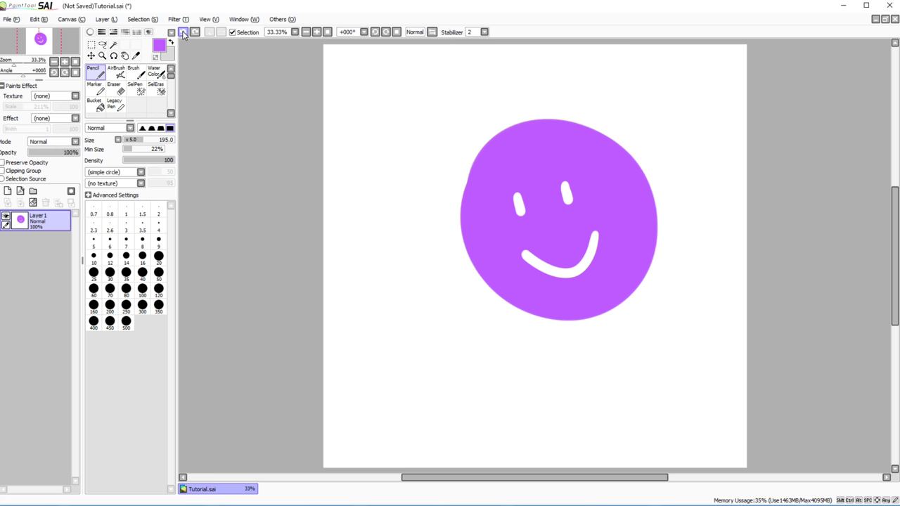
{"action": "left_click", "coordinate": [185, 34]}
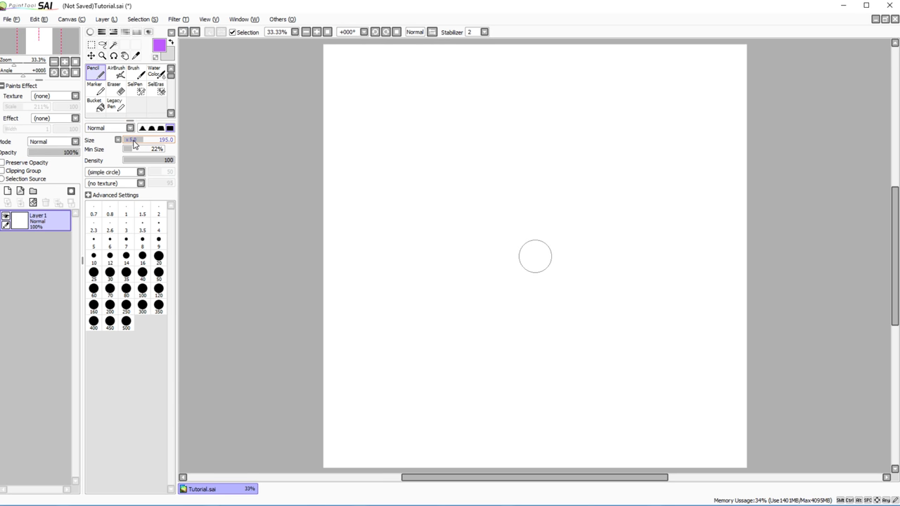
Step: Draw a test stroke down the canvas with the Pencil at size 35 and undo it
{"action": "left_click", "coordinate": [126, 272]}
{"action": "mouse_move", "coordinate": [589, 123]}
{"action": "left_mouse_down"}
{"action": "mouse_move", "coordinate": [509, 128]}
{"action": "mouse_move", "coordinate": [525, 205]}
{"action": "mouse_move", "coordinate": [499, 268]}
{"action": "mouse_move", "coordinate": [536, 310]}
{"action": "mouse_move", "coordinate": [539, 392]}
{"action": "left_mouse_up"}
{"action": "key", "text": "ctrl+z"}
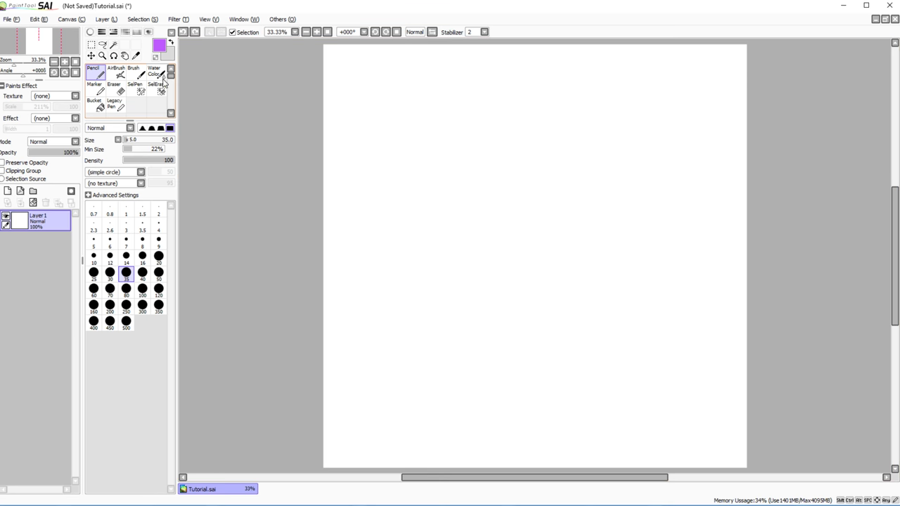
Step: Draw and undo more Pencil test strokes, and set the Pencil size to 320
{"action": "mouse_move", "coordinate": [536, 256]}
{"action": "left_mouse_down"}
{"action": "mouse_move", "coordinate": [562, 257]}
{"action": "mouse_move", "coordinate": [374, 154]}
{"action": "left_mouse_up"}
{"action": "mouse_move", "coordinate": [590, 168]}
{"action": "left_mouse_down"}
{"action": "mouse_move", "coordinate": [533, 150]}
{"action": "mouse_move", "coordinate": [516, 221]}
{"action": "mouse_move", "coordinate": [541, 241]}
{"action": "mouse_move", "coordinate": [618, 261]}
{"action": "mouse_move", "coordinate": [619, 277]}
{"action": "mouse_move", "coordinate": [586, 284]}
{"action": "mouse_move", "coordinate": [577, 298]}
{"action": "mouse_move", "coordinate": [607, 313]}
{"action": "mouse_move", "coordinate": [610, 330]}
{"action": "mouse_move", "coordinate": [510, 367]}
{"action": "mouse_move", "coordinate": [458, 261]}
{"action": "mouse_move", "coordinate": [272, 201]}
{"action": "left_mouse_up"}
{"action": "key", "text": "ctrl+z"}
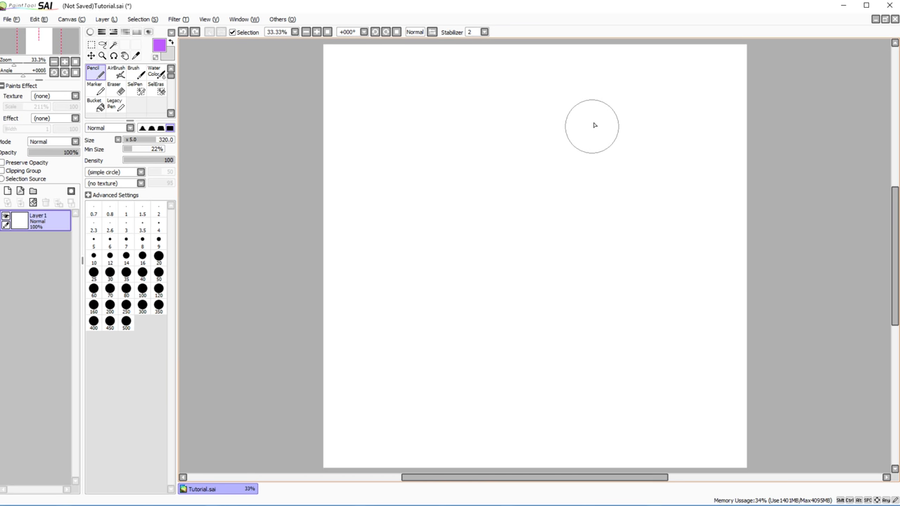
Step: Paint a thick winding S-shaped curve and an uneven ring of varying width around it with the Pencil
{"action": "left_click", "coordinate": [676, 103]}
{"action": "left_click_drag", "start_coordinate": [675, 103], "coordinate": [661, 134]}
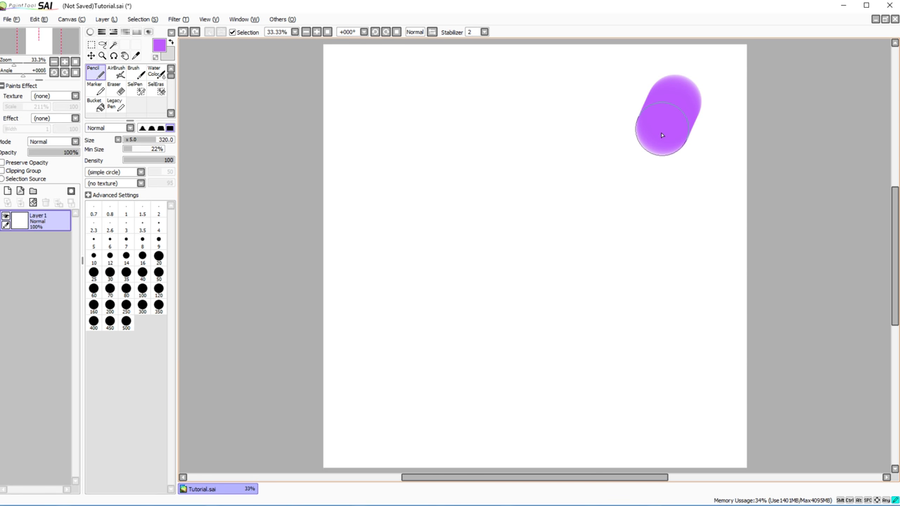
{"action": "mouse_move", "coordinate": [631, 200]}
{"action": "left_mouse_down"}
{"action": "mouse_move", "coordinate": [520, 175]}
{"action": "mouse_move", "coordinate": [475, 188]}
{"action": "mouse_move", "coordinate": [449, 232]}
{"action": "mouse_move", "coordinate": [466, 270]}
{"action": "mouse_move", "coordinate": [570, 296]}
{"action": "mouse_move", "coordinate": [591, 341]}
{"action": "left_mouse_up"}
{"action": "mouse_move", "coordinate": [699, 344]}
{"action": "left_mouse_down"}
{"action": "mouse_move", "coordinate": [655, 388]}
{"action": "mouse_move", "coordinate": [629, 400]}
{"action": "left_mouse_up"}
{"action": "mouse_move", "coordinate": [530, 403]}
{"action": "left_mouse_down"}
{"action": "mouse_move", "coordinate": [428, 405]}
{"action": "mouse_move", "coordinate": [396, 390]}
{"action": "mouse_move", "coordinate": [366, 344]}
{"action": "left_mouse_up"}
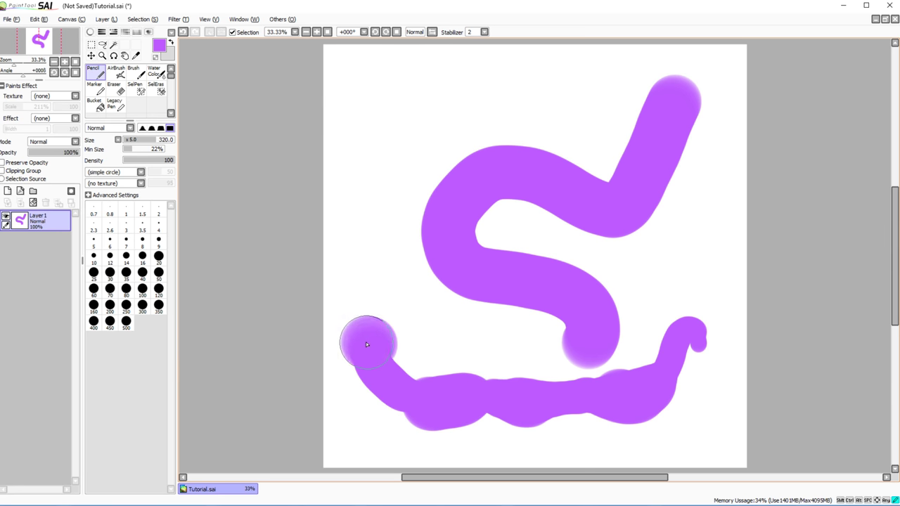
{"action": "mouse_move", "coordinate": [363, 289]}
{"action": "left_mouse_down"}
{"action": "mouse_move", "coordinate": [364, 220]}
{"action": "mouse_move", "coordinate": [382, 159]}
{"action": "mouse_move", "coordinate": [409, 126]}
{"action": "mouse_move", "coordinate": [461, 109]}
{"action": "mouse_move", "coordinate": [511, 103]}
{"action": "mouse_move", "coordinate": [598, 116]}
{"action": "mouse_move", "coordinate": [683, 236]}
{"action": "left_mouse_up"}
{"action": "left_click_drag", "start_coordinate": [688, 268], "coordinate": [692, 278]}
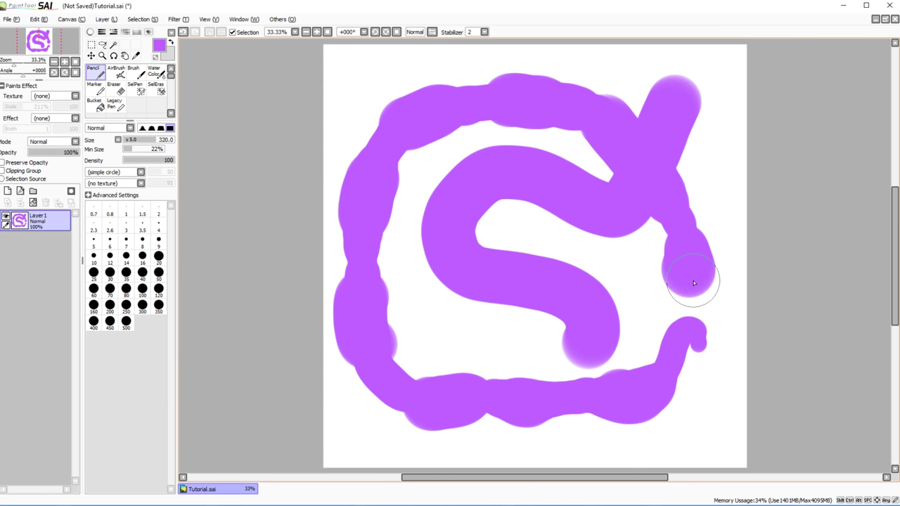
Step: Undo the S curve and ring, and draw and undo a wide U-shaped curve with tapered ends
{"action": "key", "text": "ctrl+z"}
{"action": "key", "text": "ctrl+z"}
{"action": "mouse_move", "coordinate": [541, 76]}
{"action": "left_mouse_down"}
{"action": "mouse_move", "coordinate": [621, 144]}
{"action": "mouse_move", "coordinate": [649, 262]}
{"action": "mouse_move", "coordinate": [559, 366]}
{"action": "mouse_move", "coordinate": [401, 230]}
{"action": "left_mouse_up"}
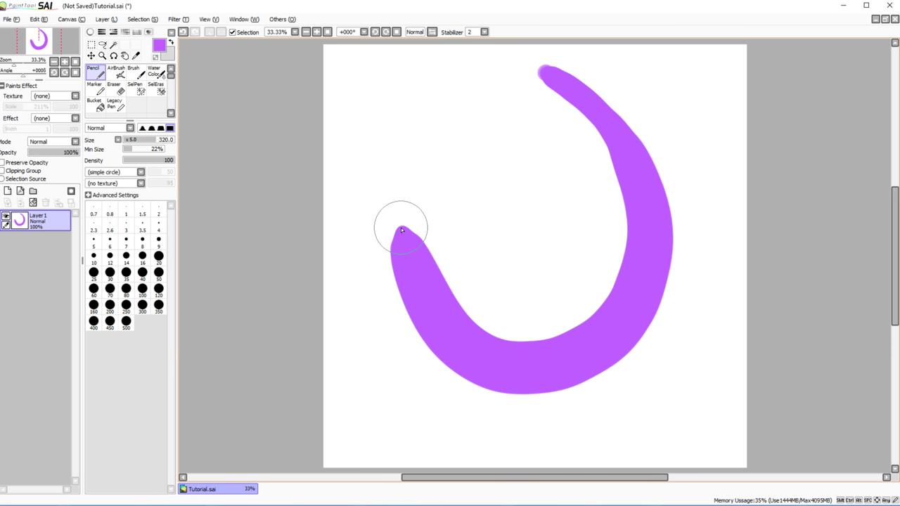
{"action": "key", "text": "ctrl+z"}
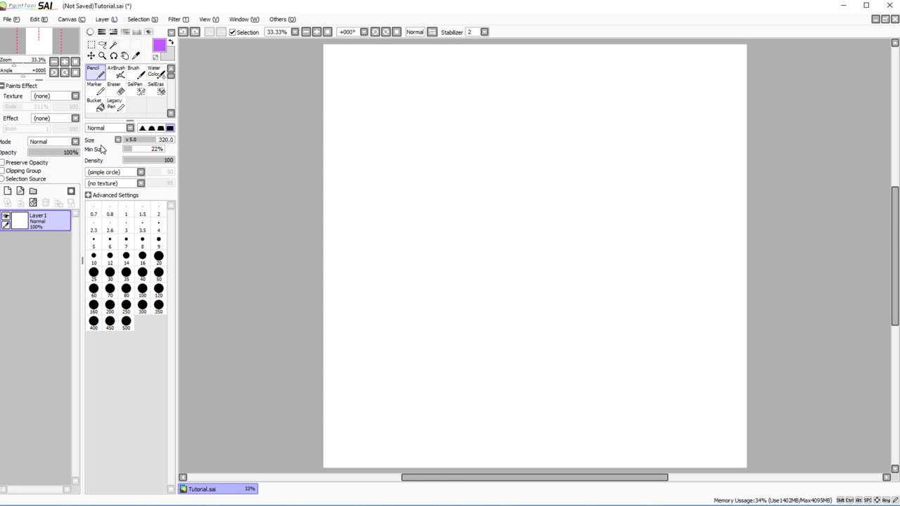
Step: Set the Pencil density to 45 and paint two overlapping translucent wavy strokes down the middle of the canvas
{"action": "left_click", "coordinate": [148, 161]}
{"action": "mouse_move", "coordinate": [548, 104]}
{"action": "left_mouse_down"}
{"action": "mouse_move", "coordinate": [517, 106]}
{"action": "mouse_move", "coordinate": [518, 312]}
{"action": "mouse_move", "coordinate": [480, 372]}
{"action": "mouse_move", "coordinate": [532, 201]}
{"action": "mouse_move", "coordinate": [514, 422]}
{"action": "left_mouse_up"}
{"action": "mouse_move", "coordinate": [543, 127]}
{"action": "left_mouse_down"}
{"action": "mouse_move", "coordinate": [577, 318]}
{"action": "mouse_move", "coordinate": [548, 425]}
{"action": "left_mouse_up"}
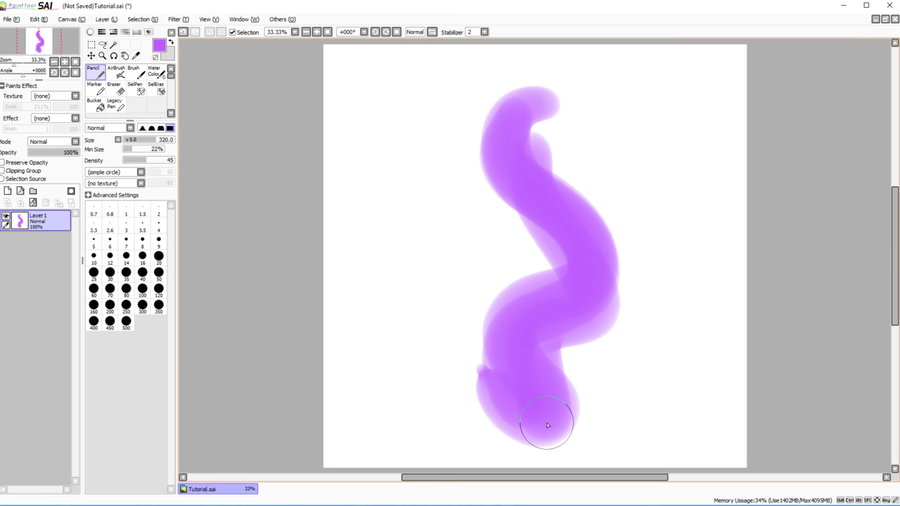
Step: Undo the translucent strokes and set the Pencil density to 100
{"action": "key", "text": "ctrl+z"}
{"action": "key", "text": "ctrl+z"}
{"action": "key", "text": "ctrl+z"}
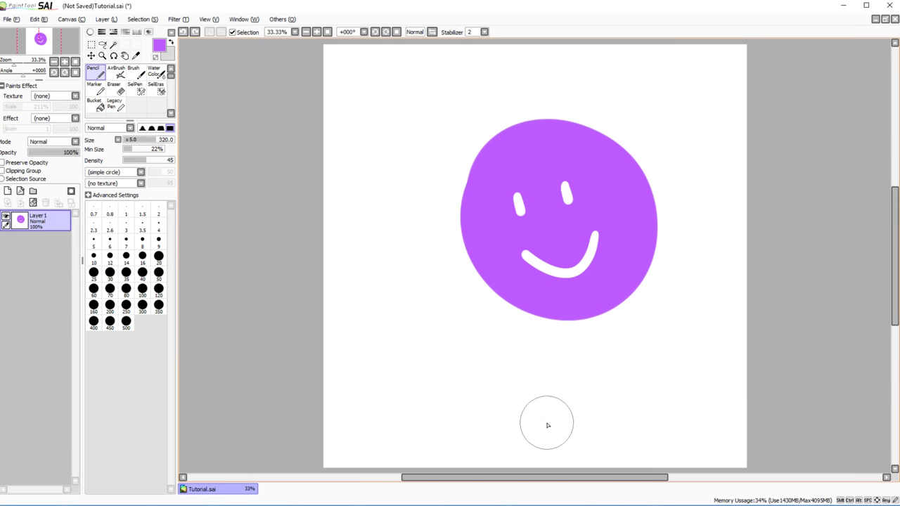
{"action": "left_click", "coordinate": [195, 30]}
{"action": "left_click_drag", "start_coordinate": [140, 160], "coordinate": [191, 156]}
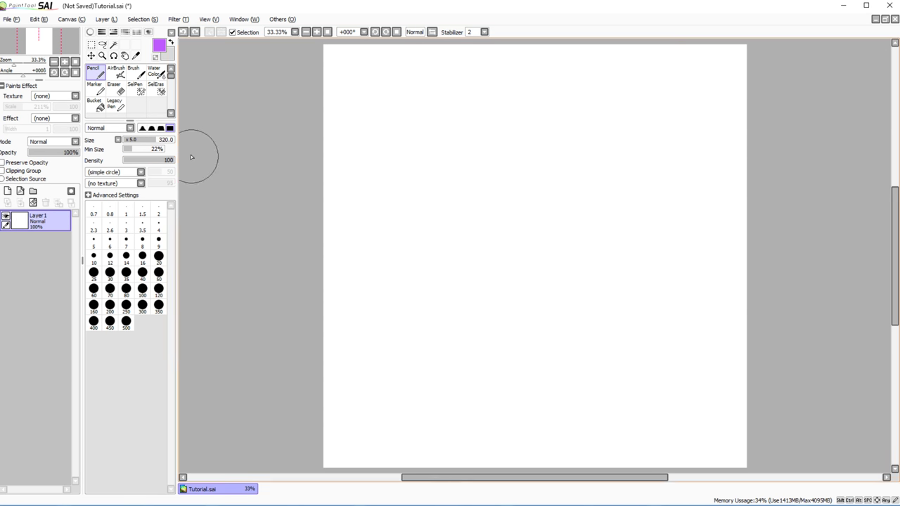
Step: Try the Spread brush shape with a thick looping scribble across the canvas, and clear the layer
{"action": "left_click", "coordinate": [141, 173]}
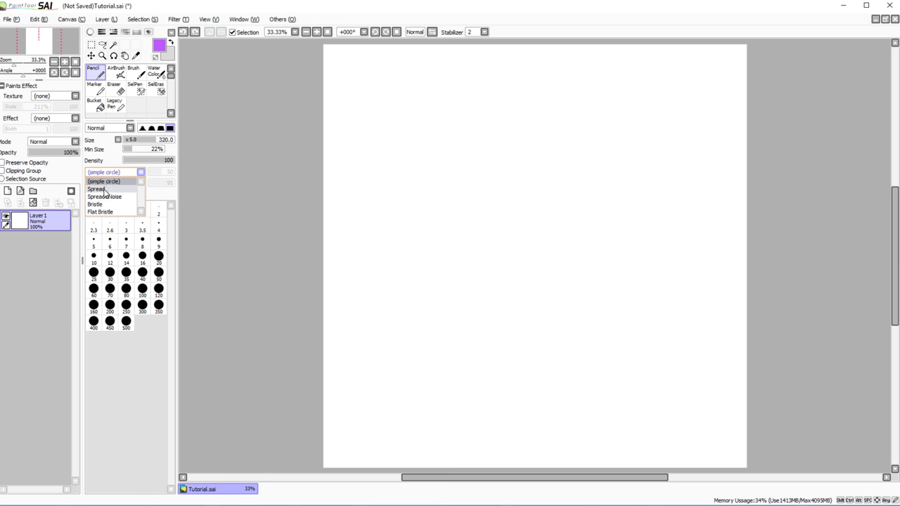
{"action": "left_click", "coordinate": [104, 190]}
{"action": "mouse_move", "coordinate": [647, 118]}
{"action": "left_mouse_down"}
{"action": "mouse_move", "coordinate": [605, 137]}
{"action": "mouse_move", "coordinate": [546, 265]}
{"action": "mouse_move", "coordinate": [482, 365]}
{"action": "mouse_move", "coordinate": [712, 415]}
{"action": "mouse_move", "coordinate": [540, 132]}
{"action": "mouse_move", "coordinate": [411, 156]}
{"action": "mouse_move", "coordinate": [319, 232]}
{"action": "left_mouse_up"}
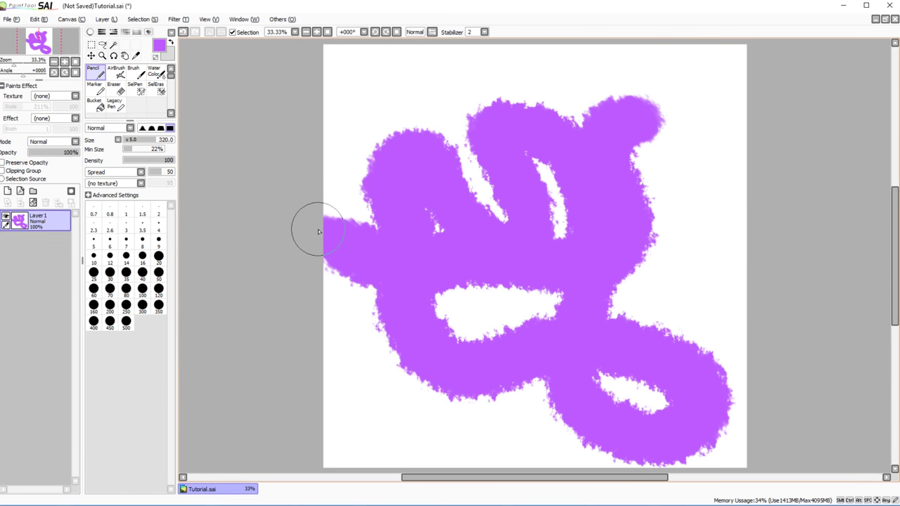
{"action": "key", "text": "Delete"}
Step: Try the Spread&Noise brush shape with a thick winding stroke, and clear the layer
{"action": "left_click", "coordinate": [130, 173]}
{"action": "left_click", "coordinate": [106, 200]}
{"action": "mouse_move", "coordinate": [552, 116]}
{"action": "left_mouse_down"}
{"action": "mouse_move", "coordinate": [488, 220]}
{"action": "mouse_move", "coordinate": [545, 337]}
{"action": "mouse_move", "coordinate": [492, 421]}
{"action": "mouse_move", "coordinate": [665, 381]}
{"action": "mouse_move", "coordinate": [615, 197]}
{"action": "mouse_move", "coordinate": [449, 283]}
{"action": "mouse_move", "coordinate": [360, 343]}
{"action": "left_mouse_up"}
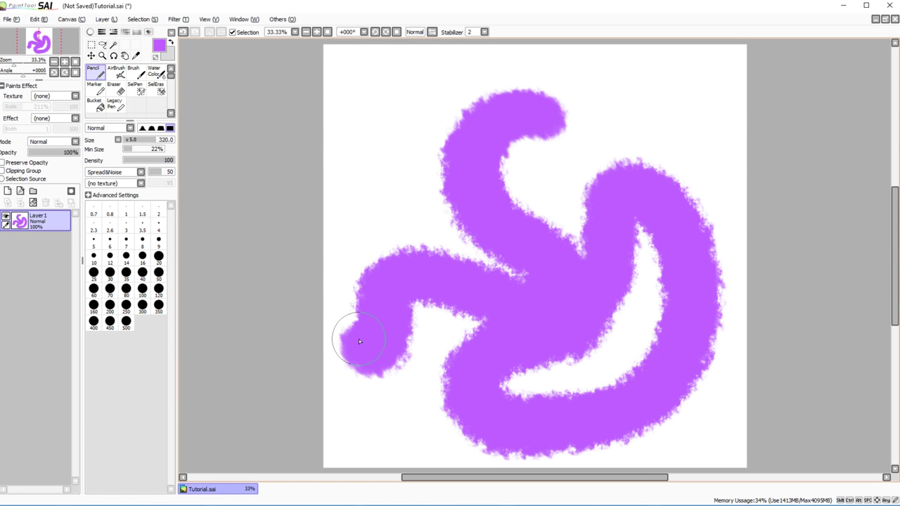
{"action": "key", "text": "Delete"}
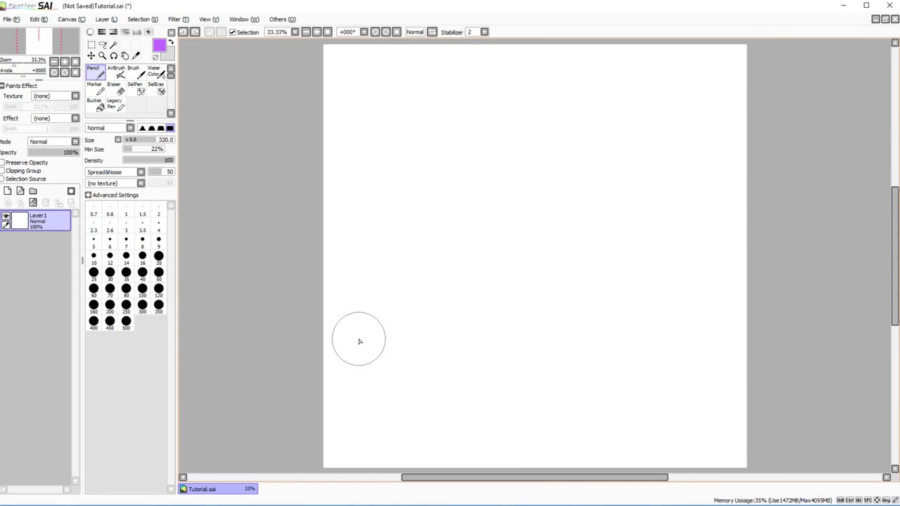
Step: Try the Bristle brush shape with a looping stroke down the canvas, and undo it
{"action": "left_click", "coordinate": [138, 172]}
{"action": "left_click", "coordinate": [105, 206]}
{"action": "mouse_move", "coordinate": [650, 126]}
{"action": "left_mouse_down"}
{"action": "mouse_move", "coordinate": [657, 276]}
{"action": "mouse_move", "coordinate": [502, 407]}
{"action": "mouse_move", "coordinate": [683, 396]}
{"action": "mouse_move", "coordinate": [607, 448]}
{"action": "mouse_move", "coordinate": [654, 331]}
{"action": "mouse_move", "coordinate": [550, 128]}
{"action": "left_mouse_up"}
{"action": "key", "text": "ctrl"}
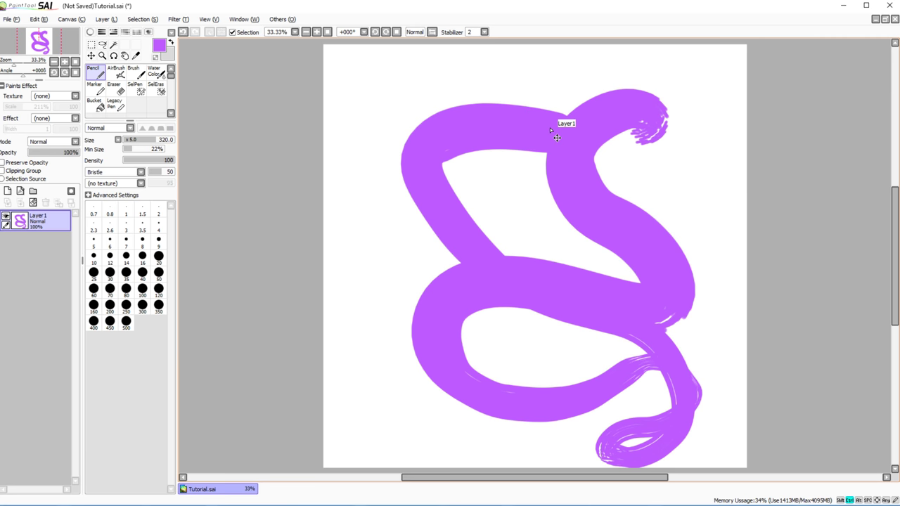
{"action": "key", "text": "ctrl+z"}
Step: Try the Flat Bristle brush shape with thick looping strokes, undo them and clear the layer
{"action": "left_click", "coordinate": [109, 172]}
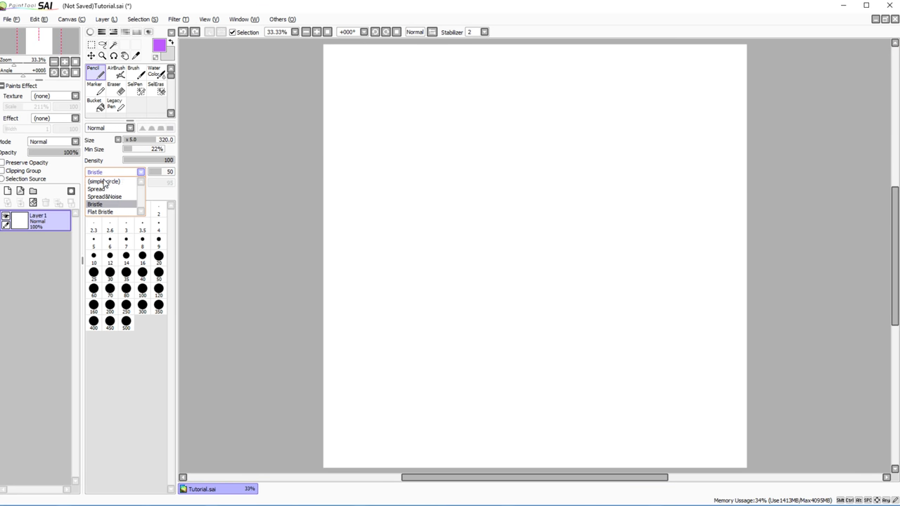
{"action": "left_click", "coordinate": [105, 207]}
{"action": "mouse_move", "coordinate": [670, 132]}
{"action": "left_mouse_down"}
{"action": "mouse_move", "coordinate": [655, 141]}
{"action": "mouse_move", "coordinate": [678, 327]}
{"action": "mouse_move", "coordinate": [422, 358]}
{"action": "mouse_move", "coordinate": [486, 150]}
{"action": "mouse_move", "coordinate": [382, 97]}
{"action": "mouse_move", "coordinate": [538, 120]}
{"action": "mouse_move", "coordinate": [575, 238]}
{"action": "mouse_move", "coordinate": [502, 330]}
{"action": "mouse_move", "coordinate": [647, 306]}
{"action": "mouse_move", "coordinate": [353, 346]}
{"action": "left_mouse_up"}
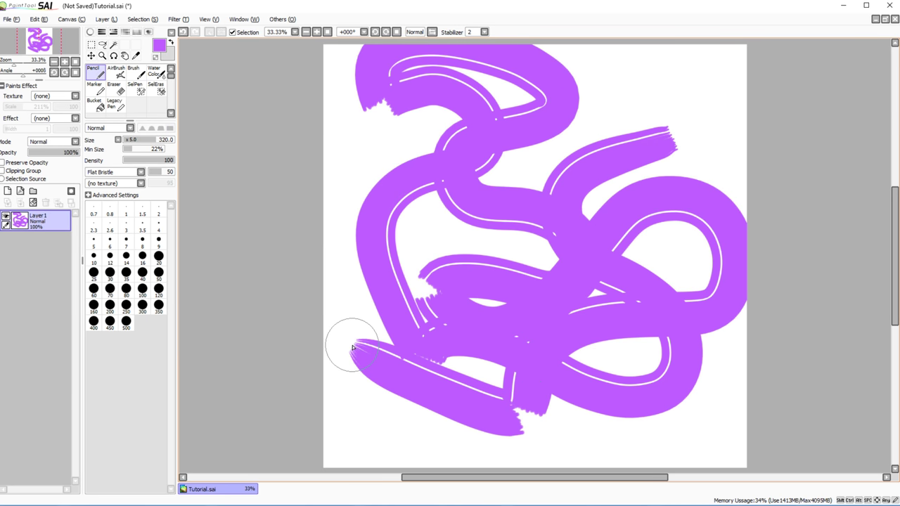
{"action": "key", "text": "ctrl+z"}
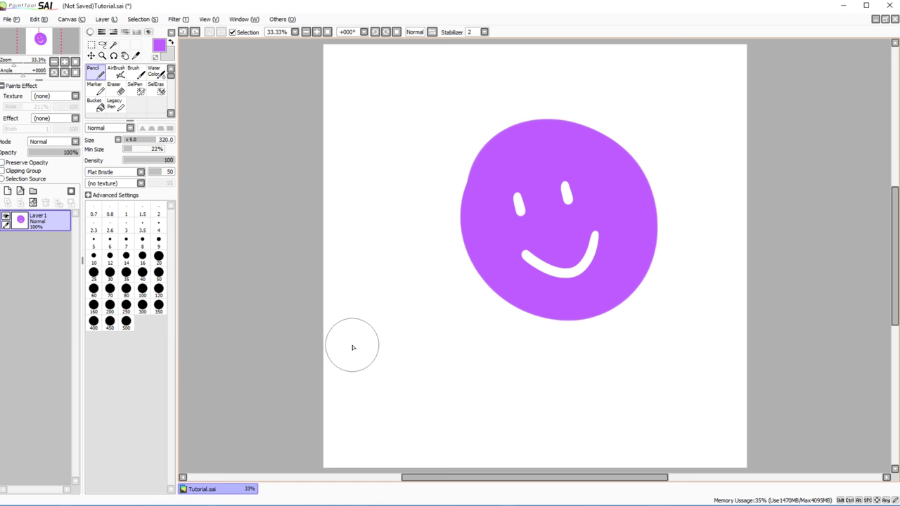
{"action": "key", "text": "Delete"}
Step: Set the brush shape to Spread with strength 100 and paint a long winding stroke across the canvas
{"action": "left_click", "coordinate": [102, 171]}
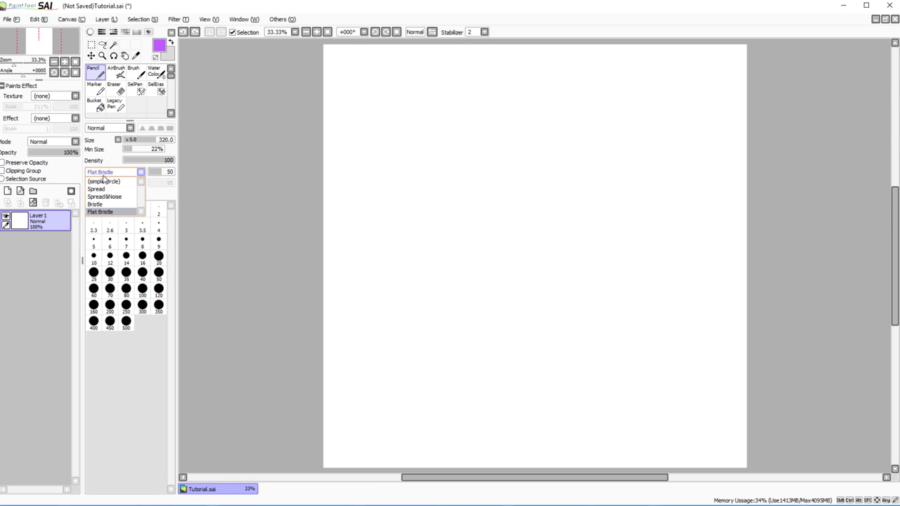
{"action": "left_click", "coordinate": [102, 181]}
{"action": "left_click", "coordinate": [107, 184]}
{"action": "left_click", "coordinate": [107, 174]}
{"action": "left_click", "coordinate": [127, 186]}
{"action": "left_click_drag", "start_coordinate": [162, 175], "coordinate": [173, 173]}
{"action": "mouse_move", "coordinate": [606, 159]}
{"action": "left_mouse_down"}
{"action": "mouse_move", "coordinate": [573, 299]}
{"action": "mouse_move", "coordinate": [381, 367]}
{"action": "mouse_move", "coordinate": [314, 118]}
{"action": "left_mouse_up"}
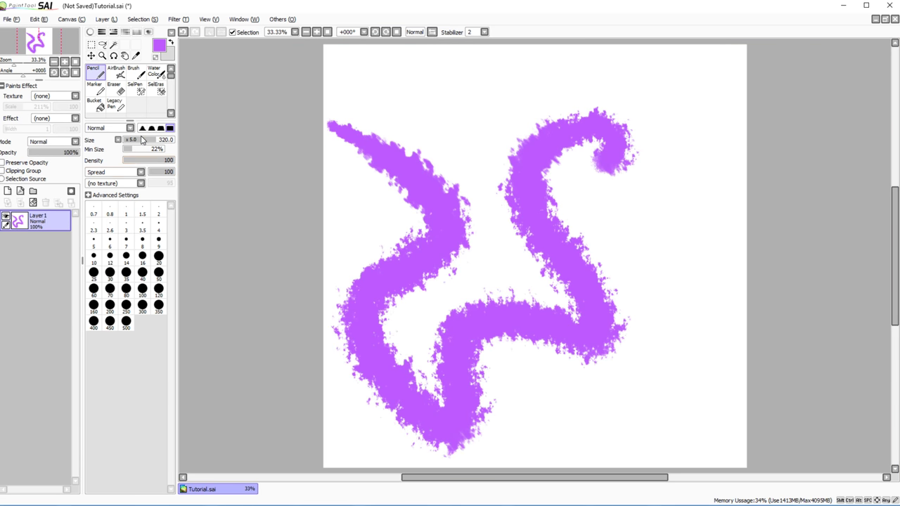
Step: Paint a second stroke with the Spread strength at 22, and undo both strokes
{"action": "mouse_move", "coordinate": [509, 95]}
{"action": "left_mouse_down"}
{"action": "mouse_move", "coordinate": [507, 198]}
{"action": "mouse_move", "coordinate": [450, 319]}
{"action": "mouse_move", "coordinate": [573, 372]}
{"action": "mouse_move", "coordinate": [712, 363]}
{"action": "mouse_move", "coordinate": [701, 381]}
{"action": "left_mouse_up"}
{"action": "key", "text": "ctrl+z"}
{"action": "key", "text": "ctrl+z"}
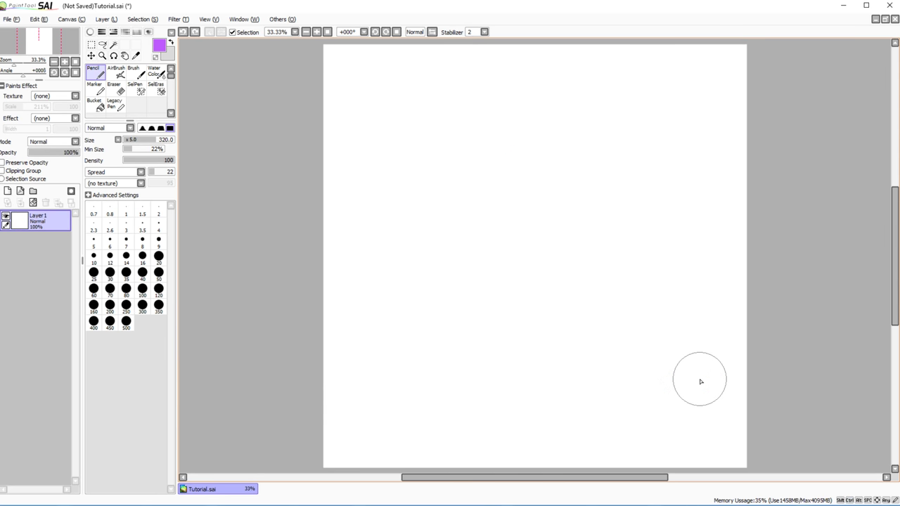
Step: Reset the Pencil's brush shape to (simple circle)
{"action": "left_click", "coordinate": [99, 173]}
{"action": "left_click", "coordinate": [100, 180]}
{"action": "left_click", "coordinate": [101, 182]}
{"action": "left_click", "coordinate": [101, 183]}
{"action": "left_click", "coordinate": [100, 173]}
{"action": "left_click", "coordinate": [100, 182]}
Step: Set the brush texture to Paper, paint a thick winding stroke and examine its surface up close
{"action": "left_click", "coordinate": [100, 182]}
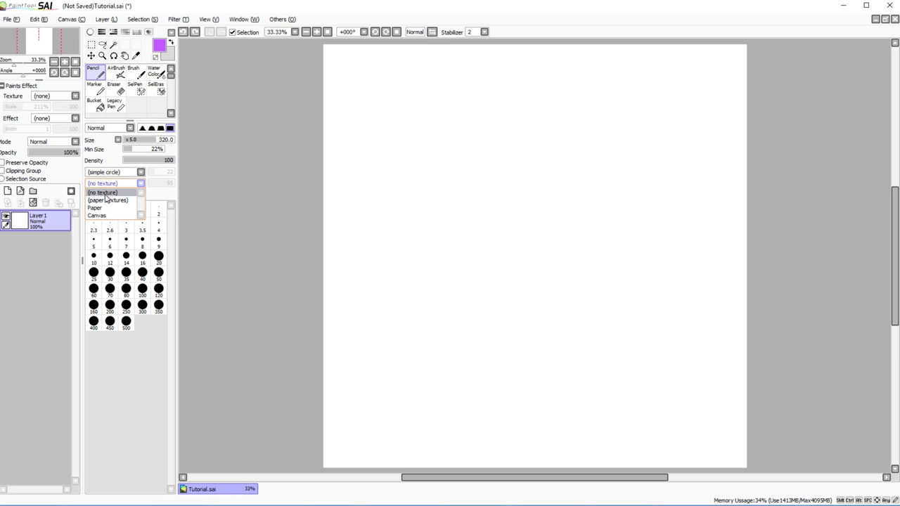
{"action": "left_click", "coordinate": [102, 204]}
{"action": "mouse_move", "coordinate": [552, 104]}
{"action": "left_mouse_down"}
{"action": "mouse_move", "coordinate": [478, 287]}
{"action": "mouse_move", "coordinate": [627, 298]}
{"action": "mouse_move", "coordinate": [652, 93]}
{"action": "left_mouse_up"}
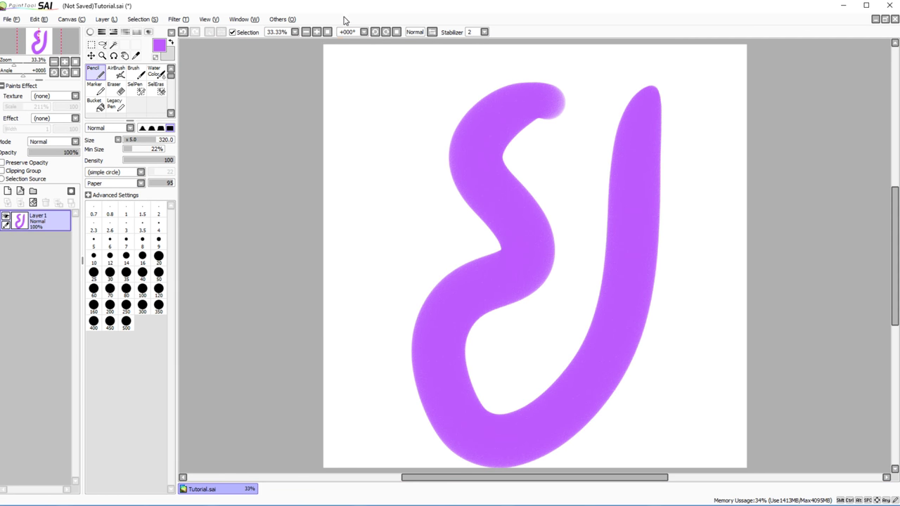
{"action": "left_click", "coordinate": [318, 32]}
{"action": "left_click", "coordinate": [317, 32]}
{"action": "left_click", "coordinate": [317, 33]}
{"action": "left_click", "coordinate": [317, 32]}
{"action": "left_click", "coordinate": [328, 33]}
Step: Undo the paper-textured stroke and reset the brush texture to (no texture)
{"action": "left_click", "coordinate": [182, 33]}
{"action": "left_click", "coordinate": [115, 182]}
{"action": "left_click", "coordinate": [107, 195]}
{"action": "left_click", "coordinate": [109, 183]}
{"action": "left_click", "coordinate": [107, 187]}
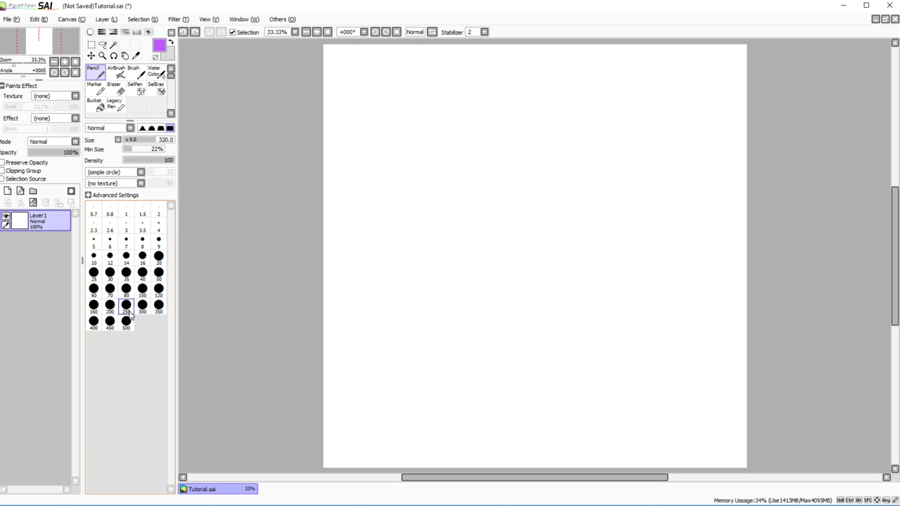
Step: Paint a thick winding curve and a thin one beside it at Pencil size 3, and undo both
{"action": "left_click_drag", "start_coordinate": [599, 179], "coordinate": [406, 431]}
{"action": "left_click", "coordinate": [126, 226]}
{"action": "left_click_drag", "start_coordinate": [426, 118], "coordinate": [405, 353]}
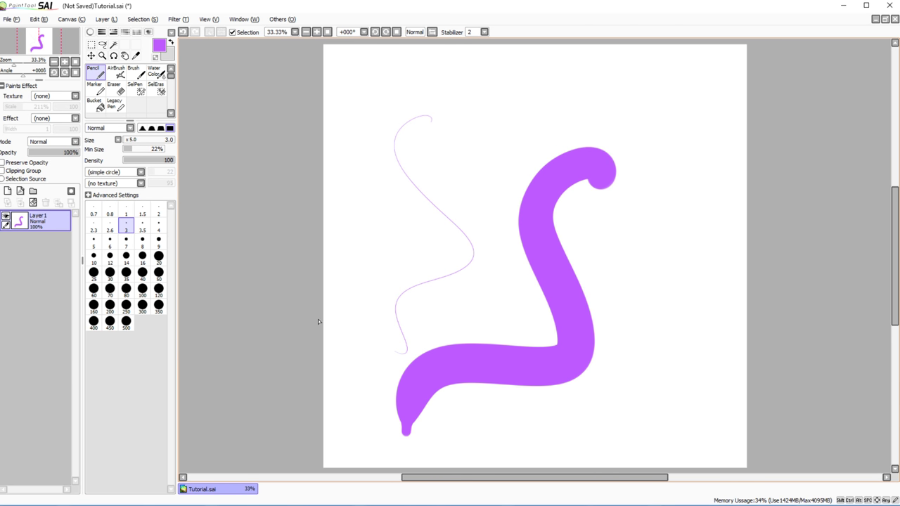
{"action": "left_click", "coordinate": [183, 31]}
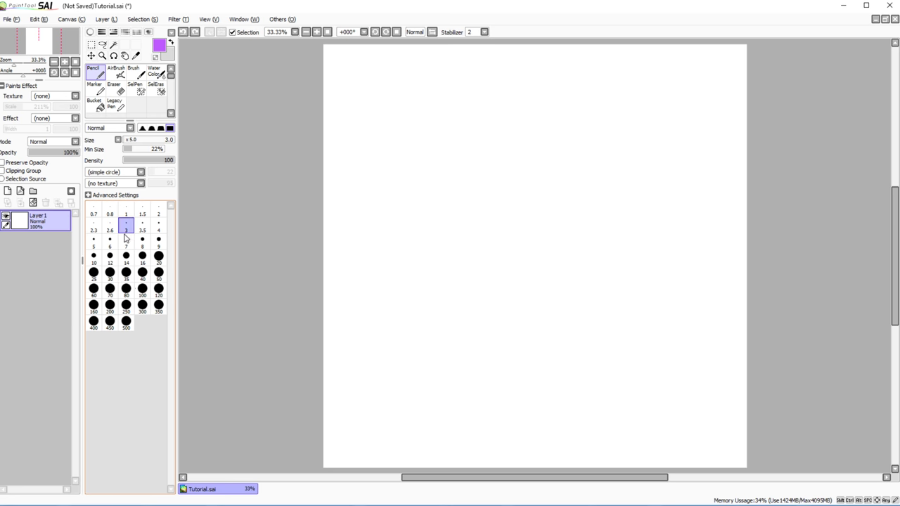
Step: Paint a wavy stroke with the Pencil at size 35, and set the size to 12
{"action": "left_click", "coordinate": [126, 272]}
{"action": "left_click_drag", "start_coordinate": [523, 234], "coordinate": [412, 422]}
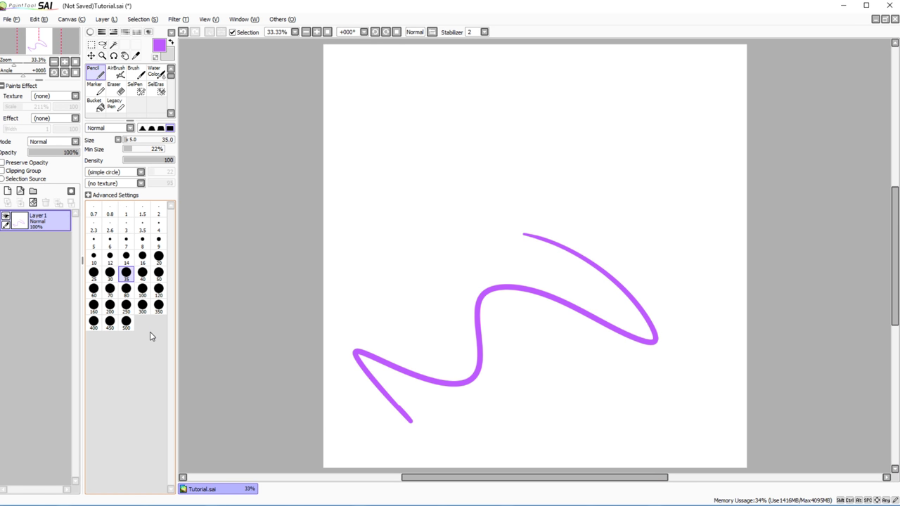
{"action": "left_click", "coordinate": [142, 258]}
{"action": "left_click", "coordinate": [110, 257]}
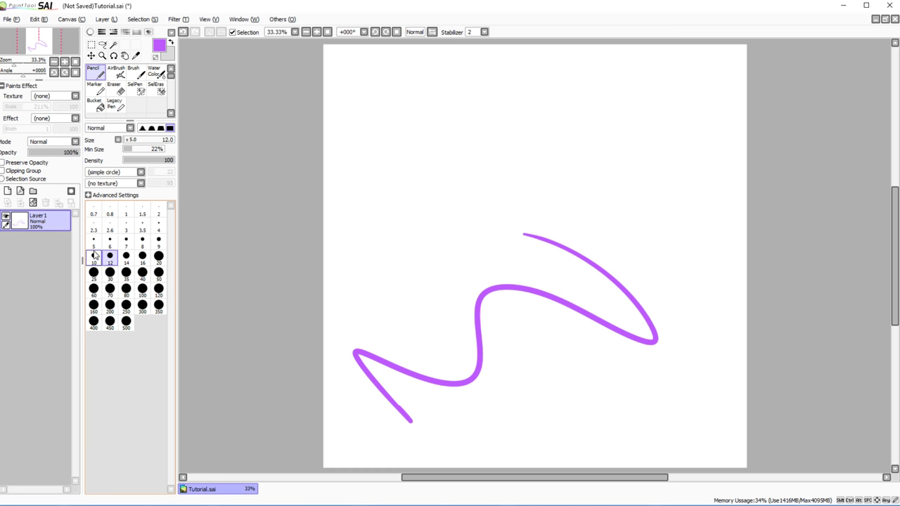
Step: Undo the wavy stroke and set the Pencil quality to 4 (Smoothest) in the advanced settings
{"action": "left_click", "coordinate": [89, 195]}
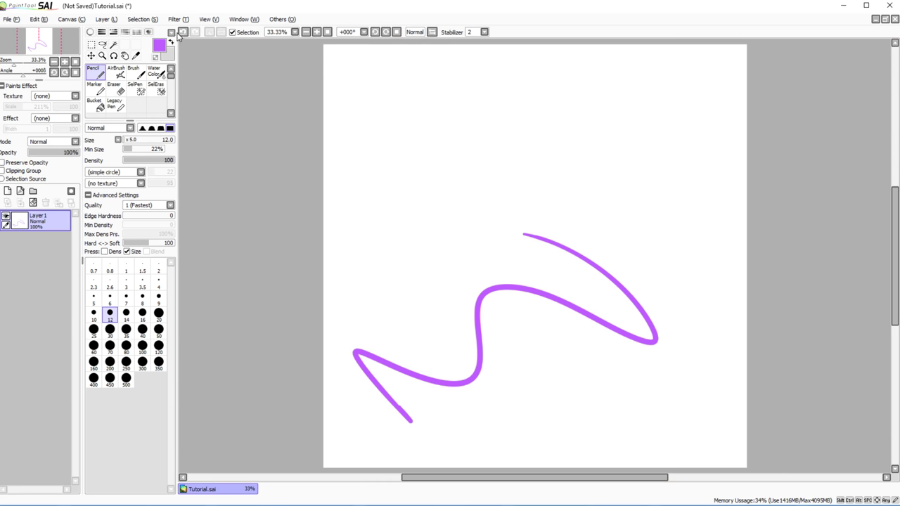
{"action": "left_click", "coordinate": [182, 33]}
{"action": "left_click", "coordinate": [130, 206]}
{"action": "left_click", "coordinate": [133, 234]}
Step: Set the Pencil size to 200 and paint a thick winding stroke down the middle of the canvas
{"action": "mouse_move", "coordinate": [548, 121]}
{"action": "left_mouse_down"}
{"action": "mouse_move", "coordinate": [526, 196]}
{"action": "mouse_move", "coordinate": [486, 265]}
{"action": "left_mouse_up"}
{"action": "left_click", "coordinate": [181, 33]}
{"action": "left_click_drag", "start_coordinate": [126, 139], "coordinate": [149, 139]}
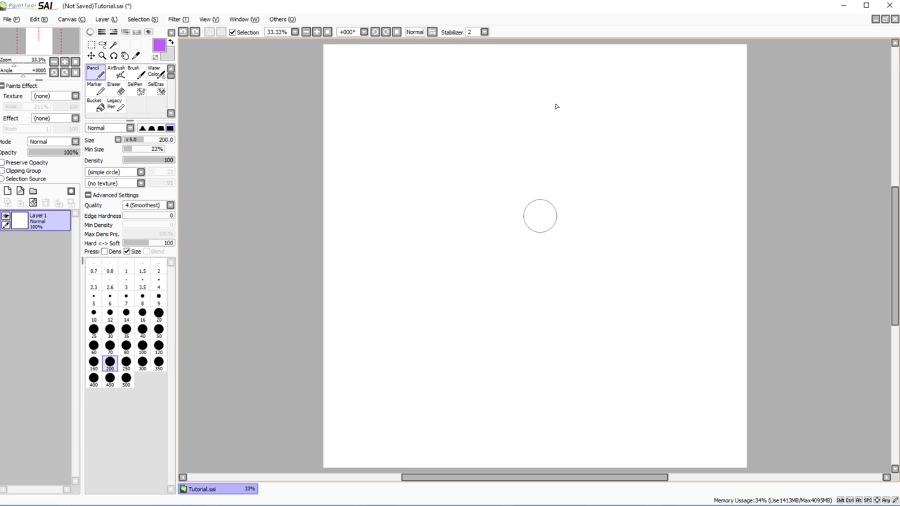
{"action": "mouse_move", "coordinate": [623, 126]}
{"action": "left_mouse_down"}
{"action": "mouse_move", "coordinate": [598, 211]}
{"action": "mouse_move", "coordinate": [420, 308]}
{"action": "left_mouse_up"}
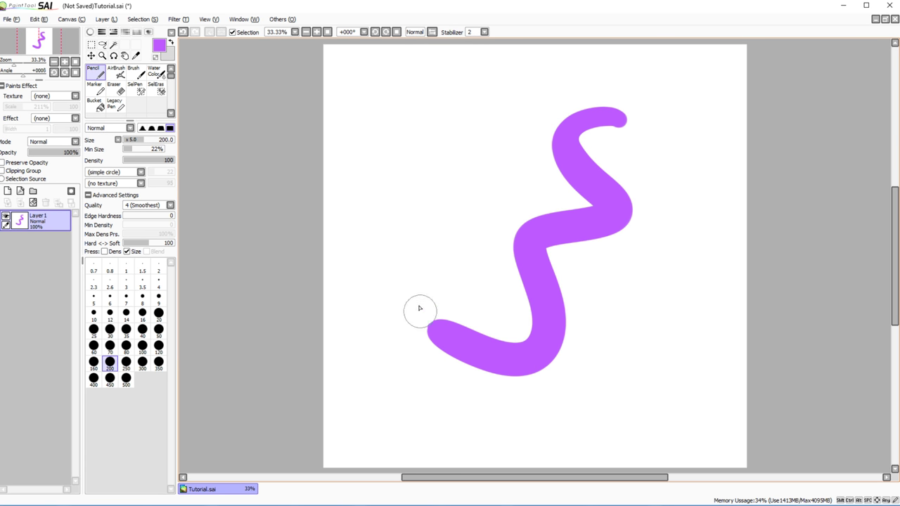
Step: Set the Pencil quality to 1 (Fastest), paint a similar stroke beside the first and compare their edges at 100% zoom
{"action": "left_click", "coordinate": [133, 208]}
{"action": "left_click", "coordinate": [145, 213]}
{"action": "mouse_move", "coordinate": [557, 82]}
{"action": "left_mouse_down"}
{"action": "mouse_move", "coordinate": [512, 125]}
{"action": "mouse_move", "coordinate": [457, 289]}
{"action": "mouse_move", "coordinate": [371, 270]}
{"action": "left_mouse_up"}
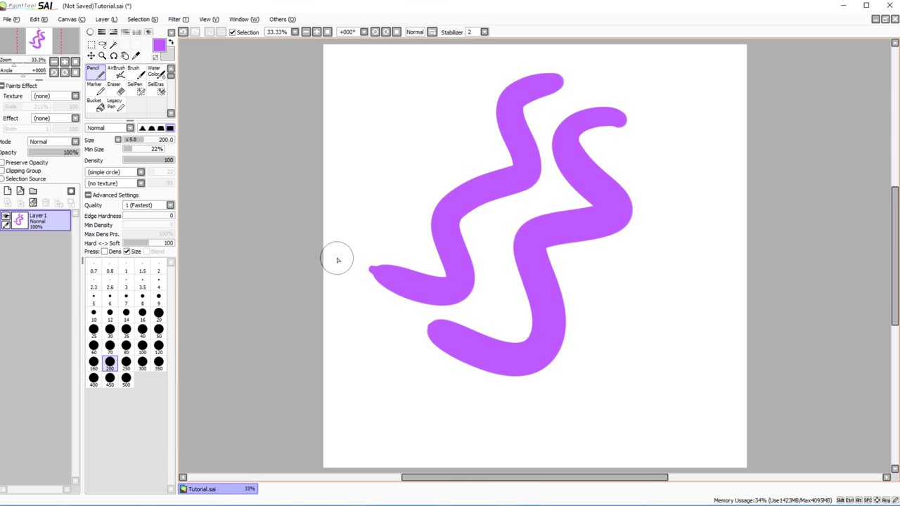
{"action": "left_click", "coordinate": [317, 31]}
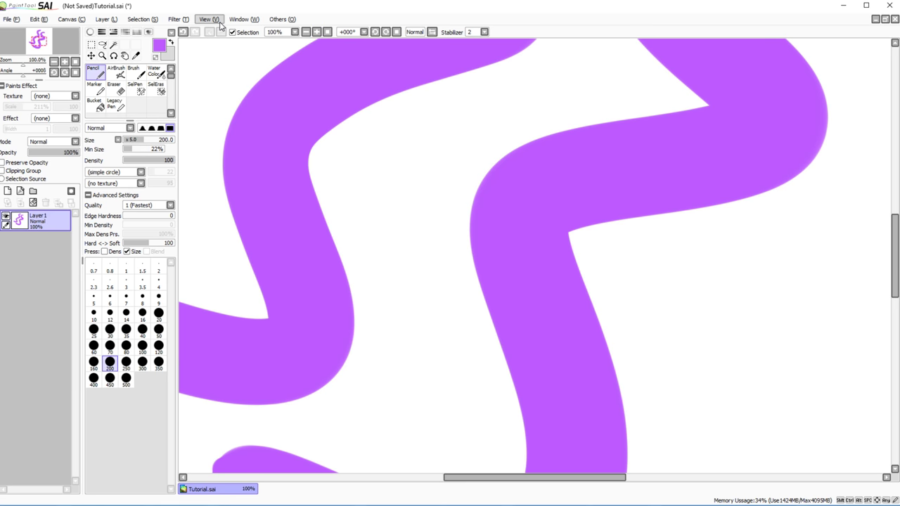
Step: Undo both strokes painted to compare the quality settings
{"action": "left_click", "coordinate": [184, 31]}
{"action": "left_click", "coordinate": [183, 32]}
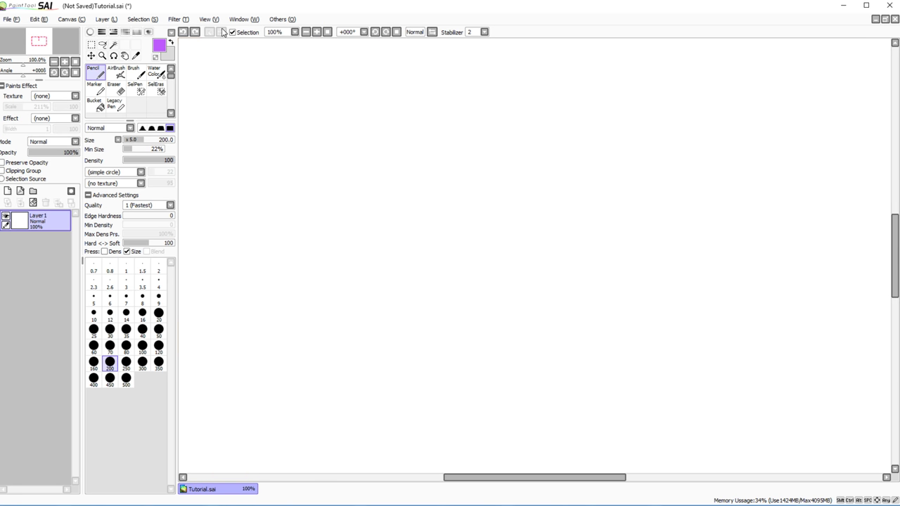
{"action": "left_click", "coordinate": [328, 31]}
Step: Set the Pencil's Edge Hardness to 100, paint a short thick curve and examine its edge at 300% zoom
{"action": "left_click", "coordinate": [139, 204]}
{"action": "left_click", "coordinate": [114, 218]}
{"action": "left_click_drag", "start_coordinate": [129, 220], "coordinate": [176, 217]}
{"action": "left_click", "coordinate": [327, 32]}
{"action": "left_click_drag", "start_coordinate": [585, 135], "coordinate": [384, 430]}
{"action": "left_click", "coordinate": [316, 32]}
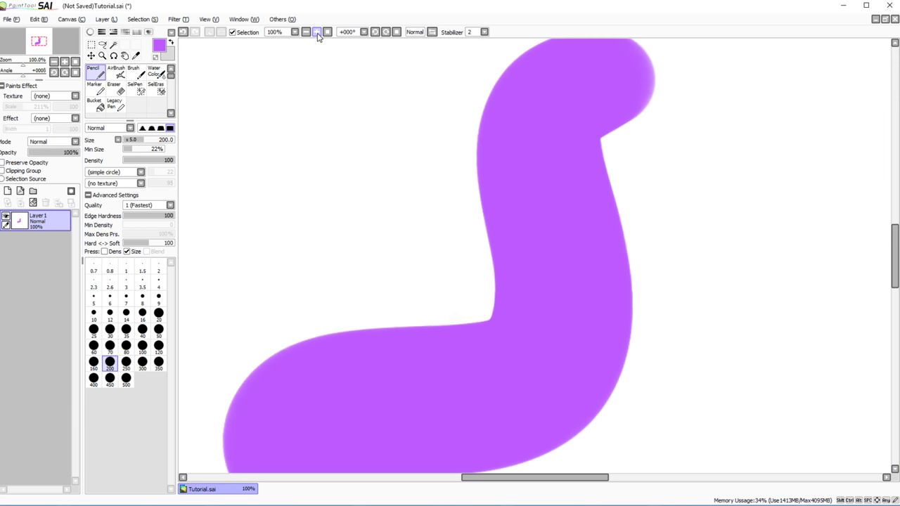
{"action": "left_click", "coordinate": [316, 32]}
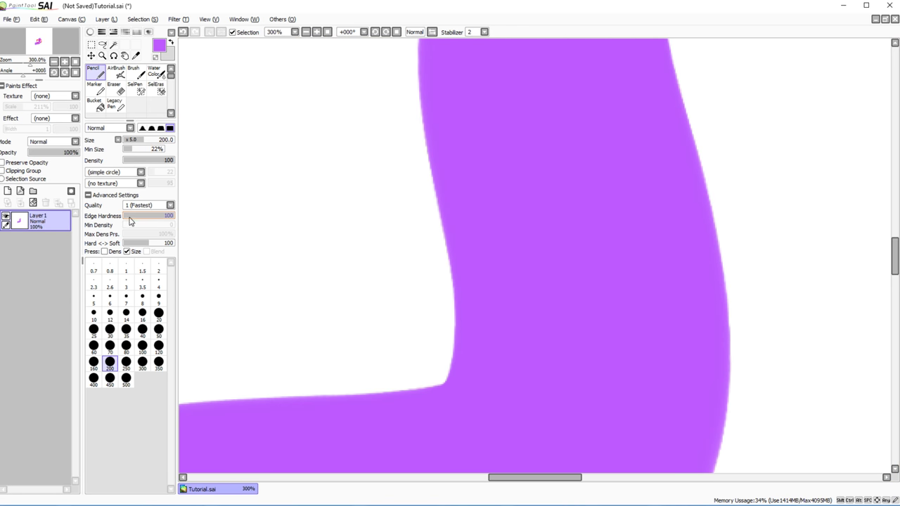
Step: Set Edge Hardness to 0 and paint a short soft-edged stroke beside the hard-edged curve to compare their edges
{"action": "left_click_drag", "start_coordinate": [159, 216], "coordinate": [124, 216]}
{"action": "mouse_move", "coordinate": [257, 147]}
{"action": "left_mouse_down"}
{"action": "mouse_move", "coordinate": [345, 232]}
{"action": "mouse_move", "coordinate": [302, 267]}
{"action": "left_mouse_up"}
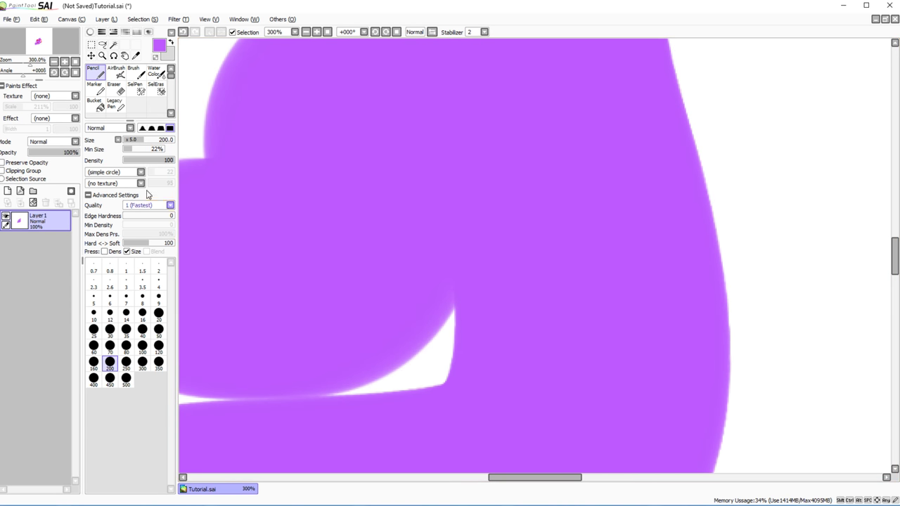
{"action": "left_click", "coordinate": [183, 31]}
{"action": "mouse_move", "coordinate": [288, 63]}
{"action": "left_mouse_down"}
{"action": "mouse_move", "coordinate": [197, 232]}
{"action": "mouse_move", "coordinate": [182, 334]}
{"action": "left_mouse_up"}
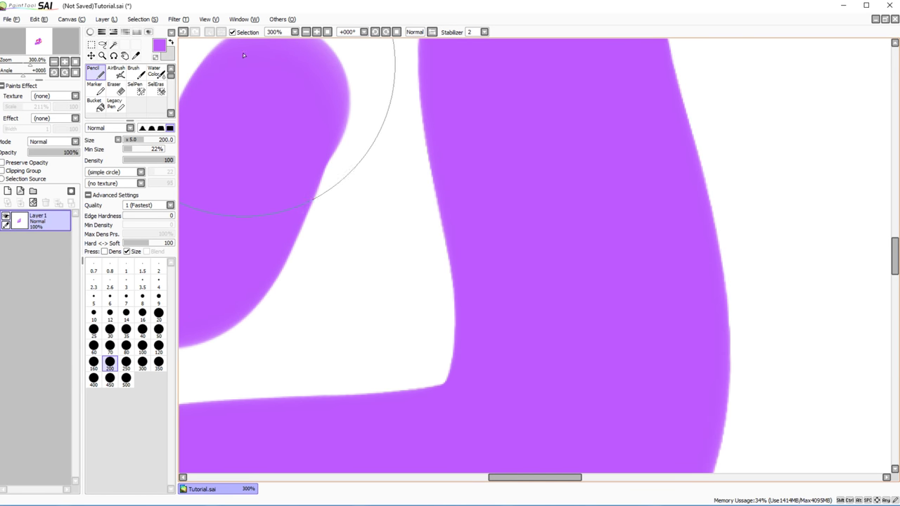
{"action": "left_click", "coordinate": [317, 31]}
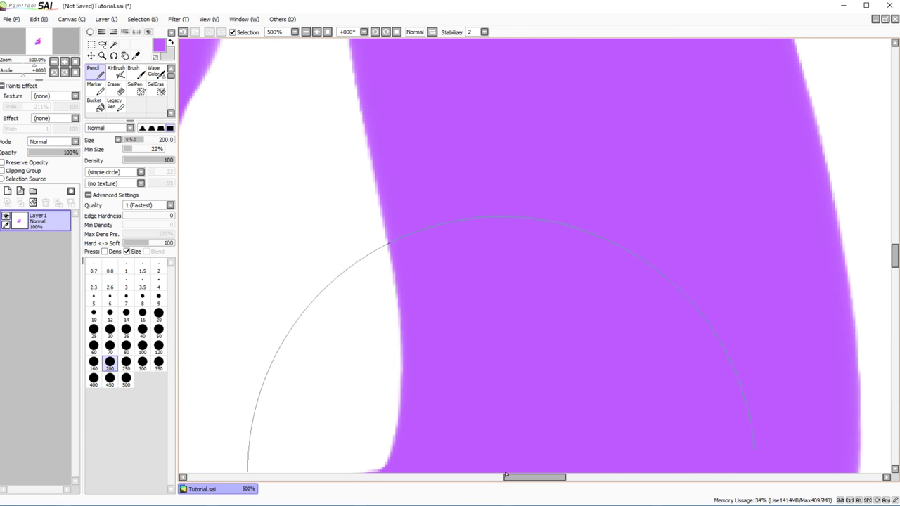
{"action": "scroll", "coordinate": [450, 300], "scroll_direction": "up", "scroll_amount": 2}
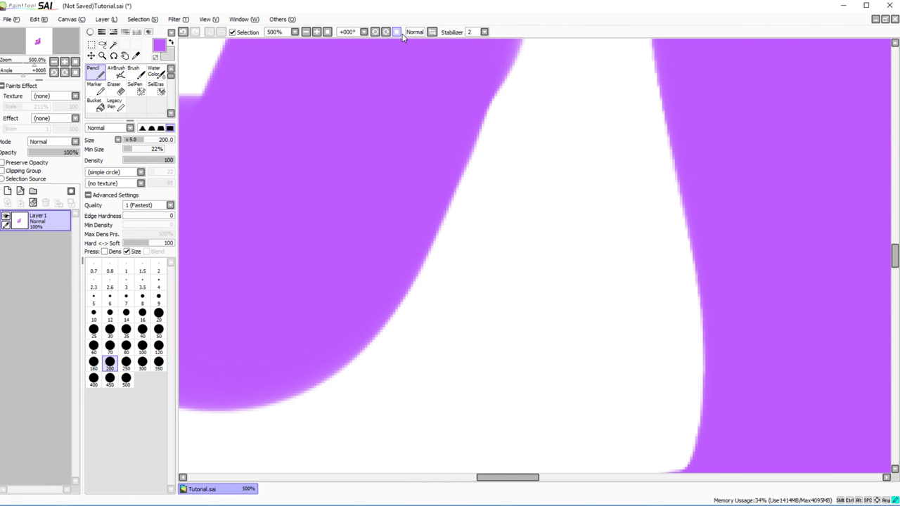
Step: Undo the strokes painted to compare edge hardness
{"action": "left_click", "coordinate": [327, 32]}
{"action": "mouse_move", "coordinate": [507, 236]}
{"action": "left_mouse_down"}
{"action": "mouse_move", "coordinate": [492, 249]}
{"action": "mouse_move", "coordinate": [497, 257]}
{"action": "left_mouse_up"}
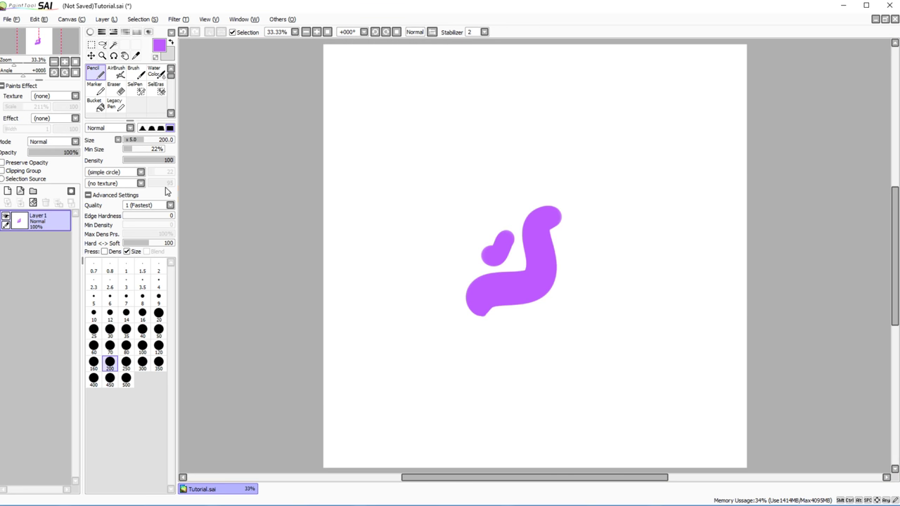
{"action": "left_click", "coordinate": [183, 32]}
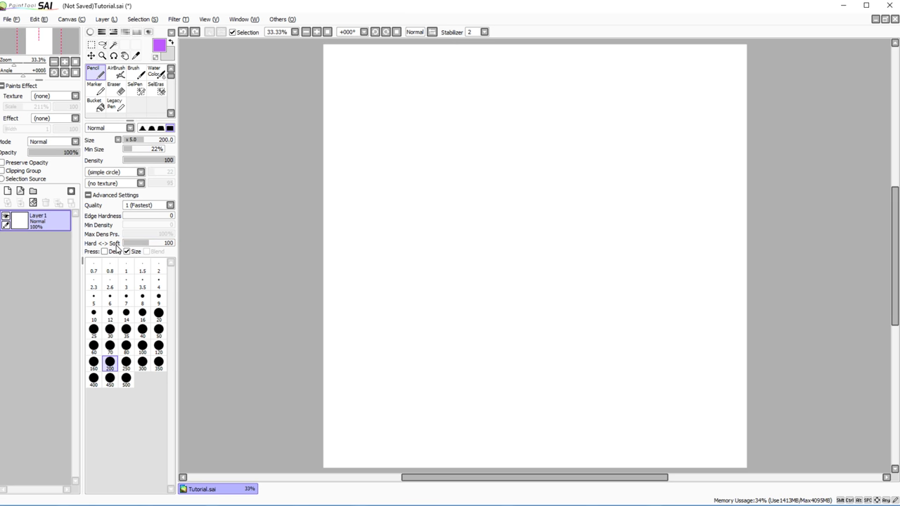
Step: Set the Pencil's Hard <-> Soft value to 0 and paint a long winding stroke down the canvas
{"action": "left_click_drag", "start_coordinate": [143, 244], "coordinate": [127, 227]}
{"action": "mouse_move", "coordinate": [538, 123]}
{"action": "left_mouse_down"}
{"action": "mouse_move", "coordinate": [483, 131]}
{"action": "mouse_move", "coordinate": [460, 304]}
{"action": "mouse_move", "coordinate": [387, 396]}
{"action": "left_mouse_up"}
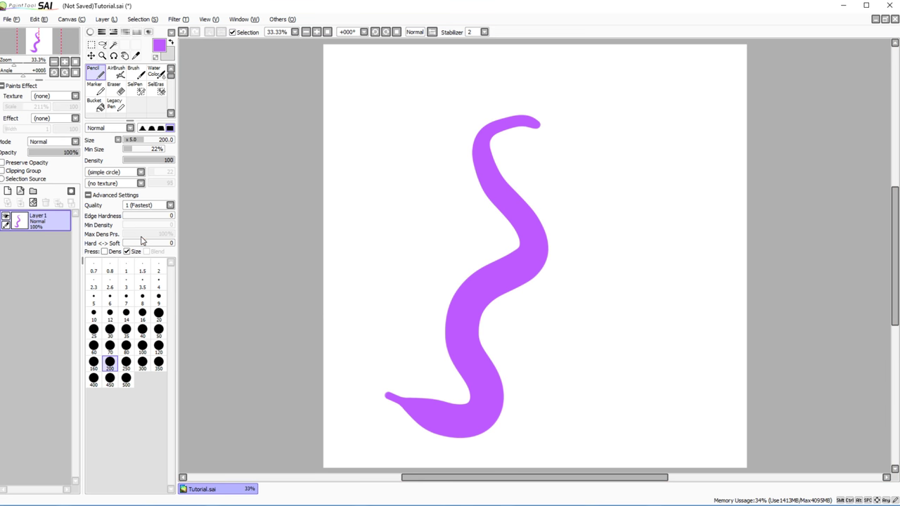
Step: Set Hard <-> Soft to 200, paint a second winding stroke beside the first and compare their edges at 300% zoom
{"action": "left_click_drag", "start_coordinate": [169, 242], "coordinate": [184, 238]}
{"action": "mouse_move", "coordinate": [664, 180]}
{"action": "left_mouse_down"}
{"action": "mouse_move", "coordinate": [621, 290]}
{"action": "mouse_move", "coordinate": [517, 344]}
{"action": "left_mouse_up"}
{"action": "left_click", "coordinate": [317, 31]}
{"action": "left_click", "coordinate": [317, 32]}
{"action": "left_click", "coordinate": [317, 31]}
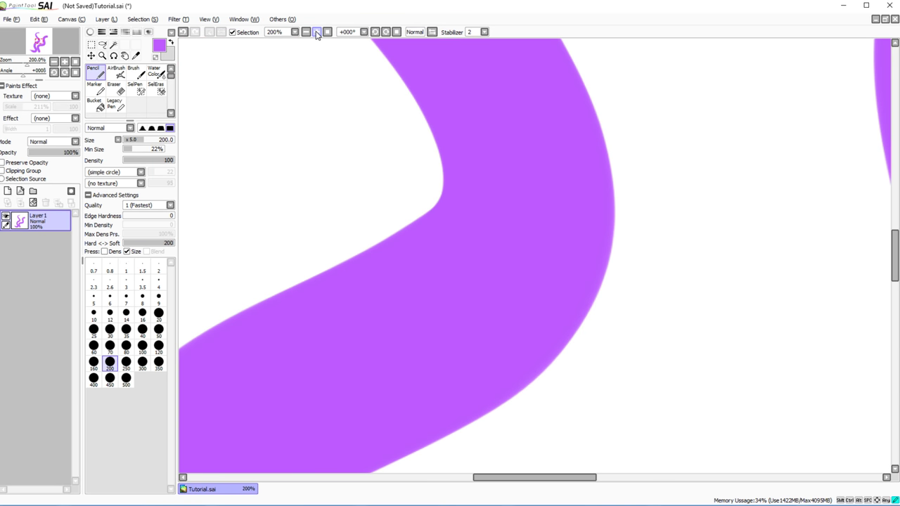
{"action": "left_click_drag", "start_coordinate": [554, 478], "coordinate": [583, 488]}
{"action": "left_click", "coordinate": [317, 31]}
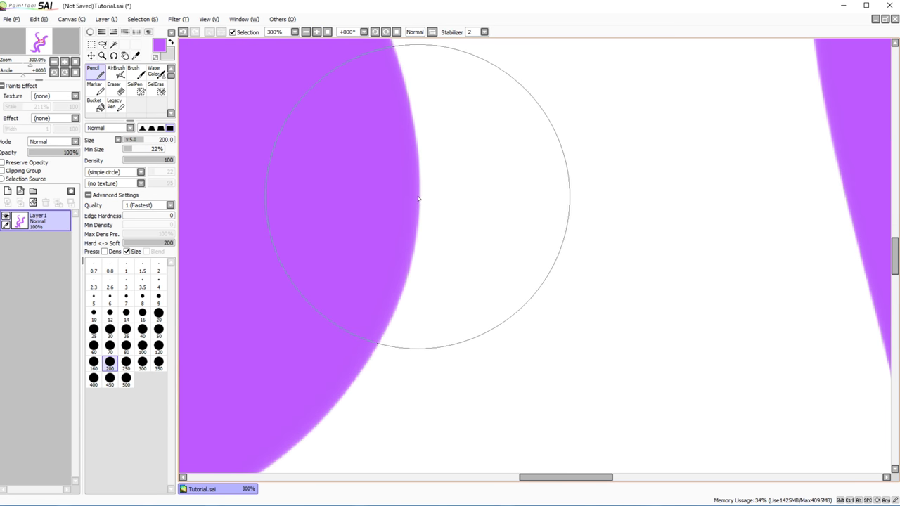
Step: Undo both winding strokes, reset the Pencil's Hard <-> Soft to 100 and paint a new winding stroke down the canvas
{"action": "left_click", "coordinate": [327, 32]}
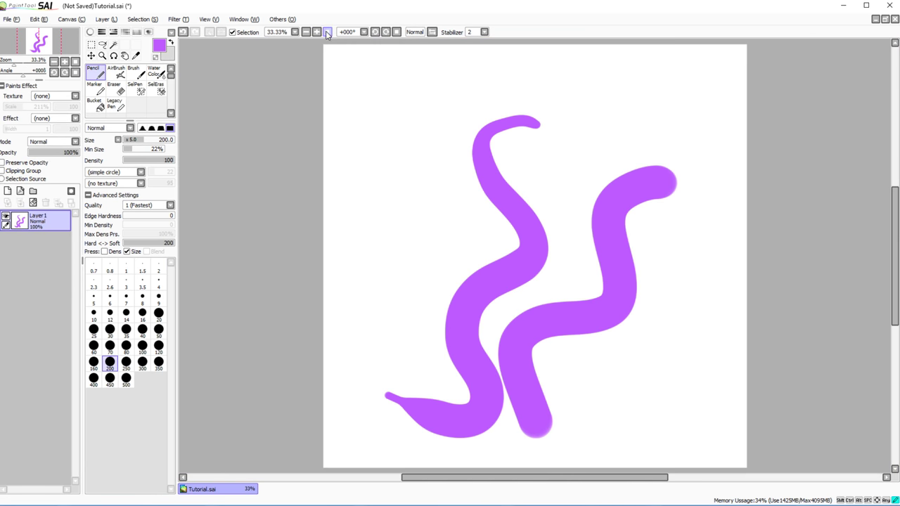
{"action": "left_click", "coordinate": [183, 32]}
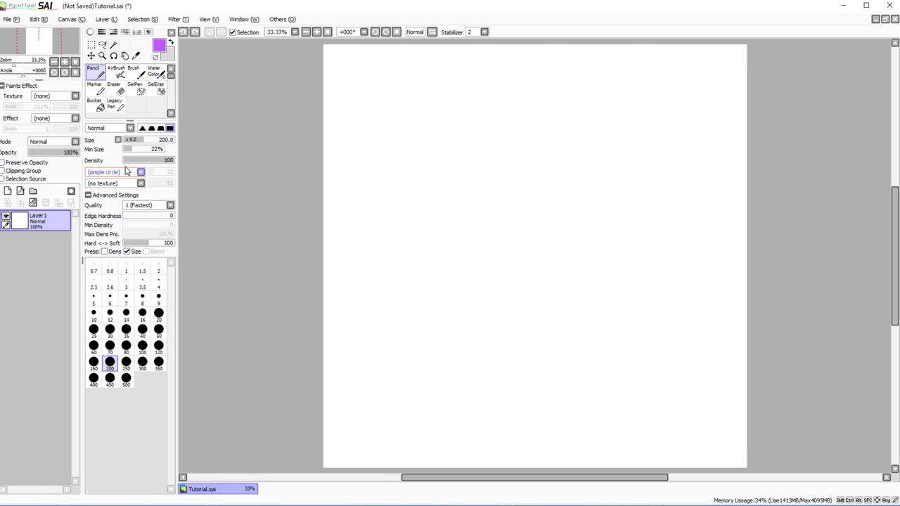
{"action": "mouse_move", "coordinate": [551, 111]}
{"action": "left_mouse_down"}
{"action": "mouse_move", "coordinate": [527, 126]}
{"action": "mouse_move", "coordinate": [575, 317]}
{"action": "mouse_move", "coordinate": [468, 426]}
{"action": "mouse_move", "coordinate": [404, 411]}
{"action": "left_mouse_up"}
Step: Enable pen pressure for density, set Density to 47 and paint test strokes on both sides of the winding stroke
{"action": "left_click", "coordinate": [105, 251]}
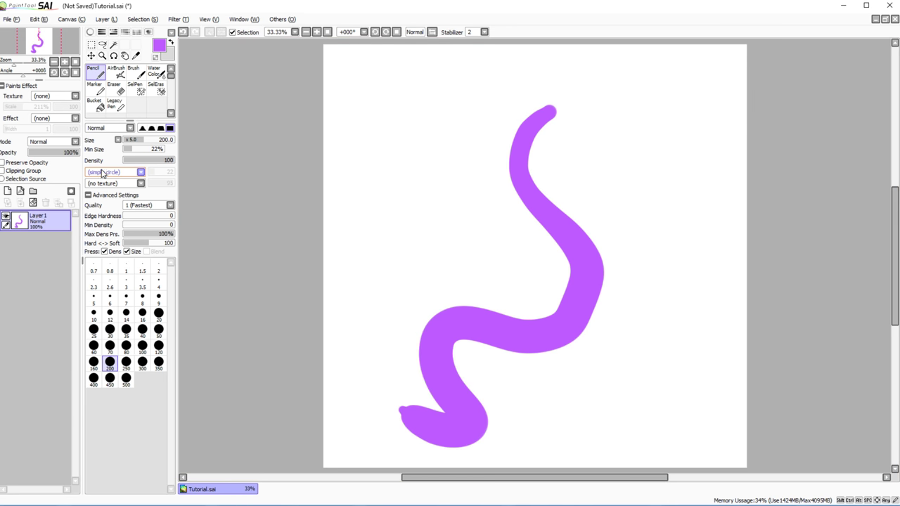
{"action": "mouse_move", "coordinate": [436, 116]}
{"action": "left_mouse_down"}
{"action": "mouse_move", "coordinate": [443, 229]}
{"action": "mouse_move", "coordinate": [458, 255]}
{"action": "mouse_move", "coordinate": [445, 273]}
{"action": "mouse_move", "coordinate": [454, 256]}
{"action": "mouse_move", "coordinate": [448, 273]}
{"action": "mouse_move", "coordinate": [456, 260]}
{"action": "mouse_move", "coordinate": [461, 271]}
{"action": "left_mouse_up"}
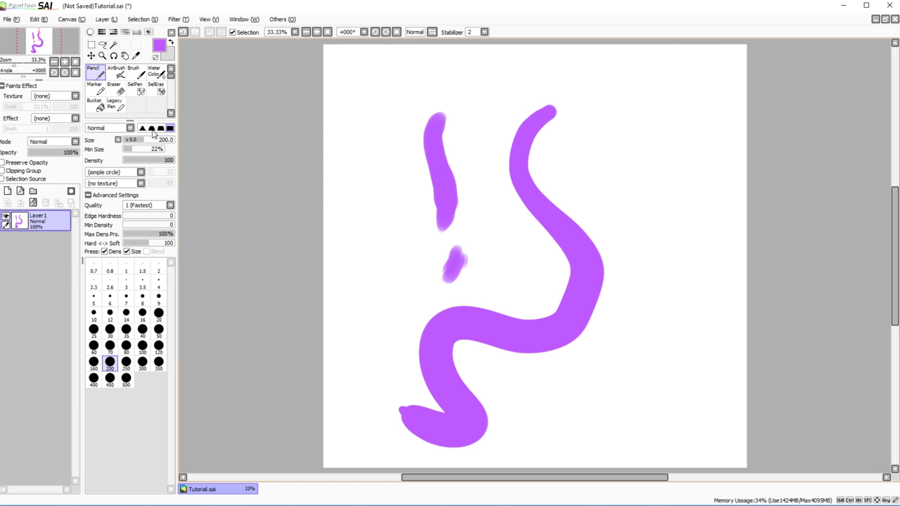
{"action": "mouse_move", "coordinate": [634, 121]}
{"action": "left_mouse_down"}
{"action": "mouse_move", "coordinate": [649, 275]}
{"action": "mouse_move", "coordinate": [603, 372]}
{"action": "mouse_move", "coordinate": [693, 352]}
{"action": "mouse_move", "coordinate": [703, 325]}
{"action": "left_mouse_up"}
{"action": "mouse_move", "coordinate": [680, 106]}
{"action": "left_mouse_down"}
{"action": "mouse_move", "coordinate": [703, 195]}
{"action": "mouse_move", "coordinate": [702, 254]}
{"action": "mouse_move", "coordinate": [683, 137]}
{"action": "mouse_move", "coordinate": [702, 211]}
{"action": "mouse_move", "coordinate": [651, 117]}
{"action": "mouse_move", "coordinate": [655, 185]}
{"action": "mouse_move", "coordinate": [643, 232]}
{"action": "mouse_move", "coordinate": [610, 154]}
{"action": "left_mouse_up"}
Step: Undo all the Pencil test strokes and turn off pen pressure for density
{"action": "left_click", "coordinate": [184, 32]}
{"action": "left_click", "coordinate": [184, 32]}
{"action": "left_click", "coordinate": [184, 32]}
{"action": "left_click", "coordinate": [184, 33]}
{"action": "left_click", "coordinate": [183, 33]}
{"action": "left_click", "coordinate": [183, 33]}
{"action": "left_click", "coordinate": [183, 33]}
{"action": "left_click", "coordinate": [183, 33]}
{"action": "left_click", "coordinate": [184, 32]}
{"action": "left_click", "coordinate": [184, 32]}
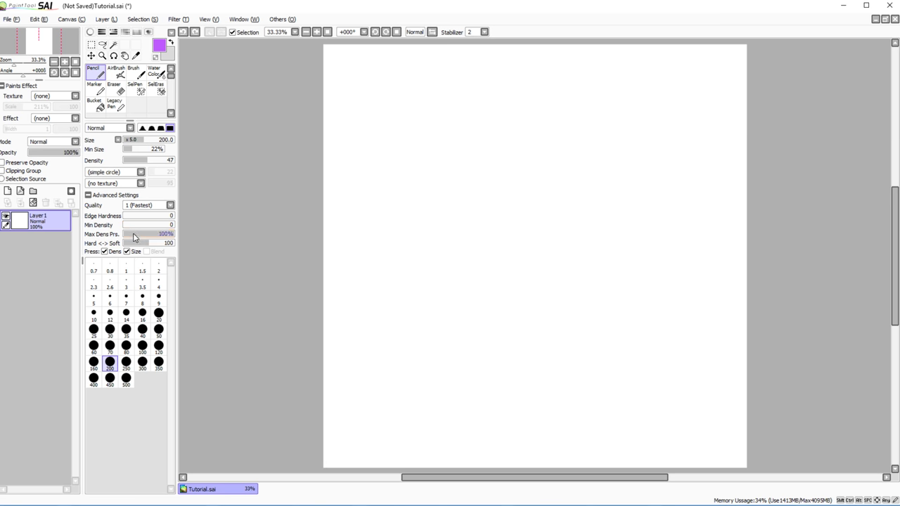
{"action": "left_click", "coordinate": [105, 252]}
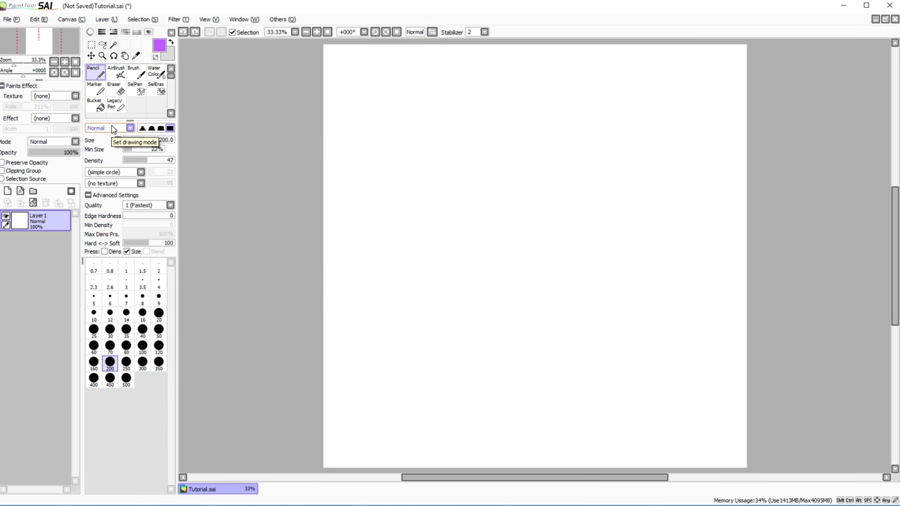
Step: Try the AirBrush at size 95 with soft winding strokes across the canvas and undo them
{"action": "left_click", "coordinate": [114, 76]}
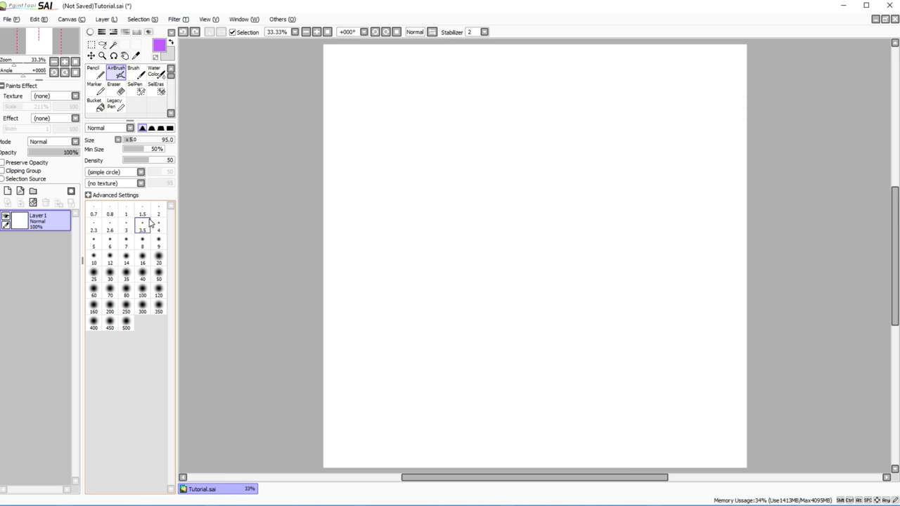
{"action": "mouse_move", "coordinate": [395, 70]}
{"action": "left_mouse_down"}
{"action": "mouse_move", "coordinate": [454, 92]}
{"action": "mouse_move", "coordinate": [483, 331]}
{"action": "mouse_move", "coordinate": [430, 426]}
{"action": "left_mouse_up"}
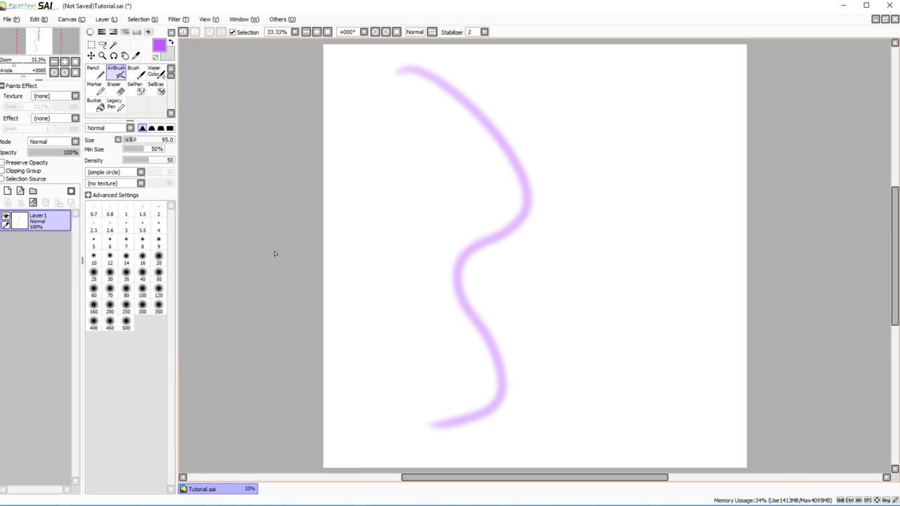
{"action": "left_click", "coordinate": [183, 33]}
{"action": "mouse_move", "coordinate": [398, 71]}
{"action": "left_mouse_down"}
{"action": "mouse_move", "coordinate": [466, 162]}
{"action": "mouse_move", "coordinate": [419, 275]}
{"action": "mouse_move", "coordinate": [406, 438]}
{"action": "mouse_move", "coordinate": [653, 275]}
{"action": "mouse_move", "coordinate": [600, 215]}
{"action": "mouse_move", "coordinate": [488, 119]}
{"action": "mouse_move", "coordinate": [295, 145]}
{"action": "left_mouse_up"}
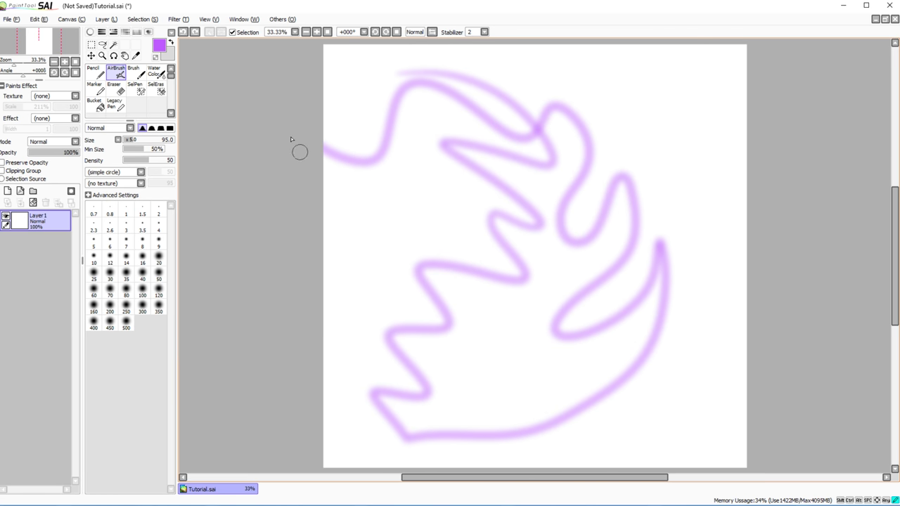
{"action": "left_click", "coordinate": [183, 32]}
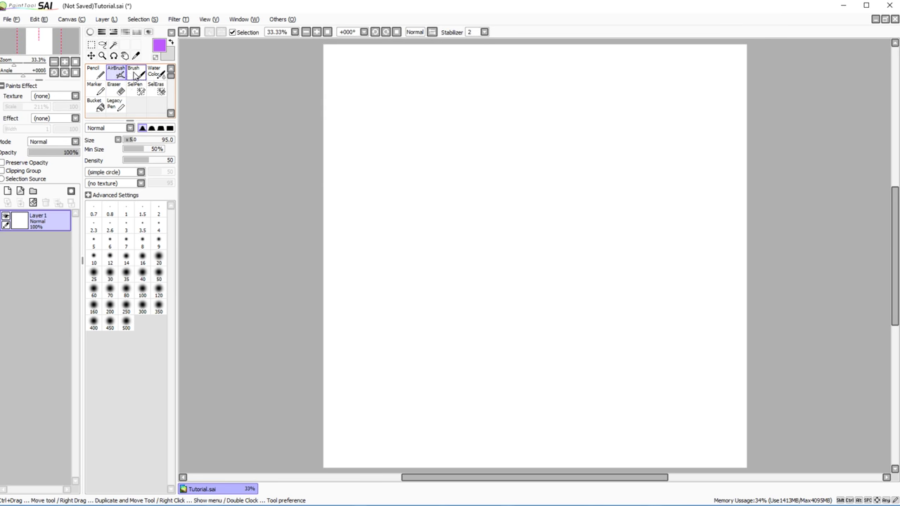
Step: Try the Brush at size 40 with one zigzag stroke and undo it
{"action": "left_click", "coordinate": [134, 74]}
{"action": "mouse_move", "coordinate": [551, 109]}
{"action": "left_mouse_down"}
{"action": "mouse_move", "coordinate": [513, 253]}
{"action": "mouse_move", "coordinate": [449, 405]}
{"action": "left_mouse_up"}
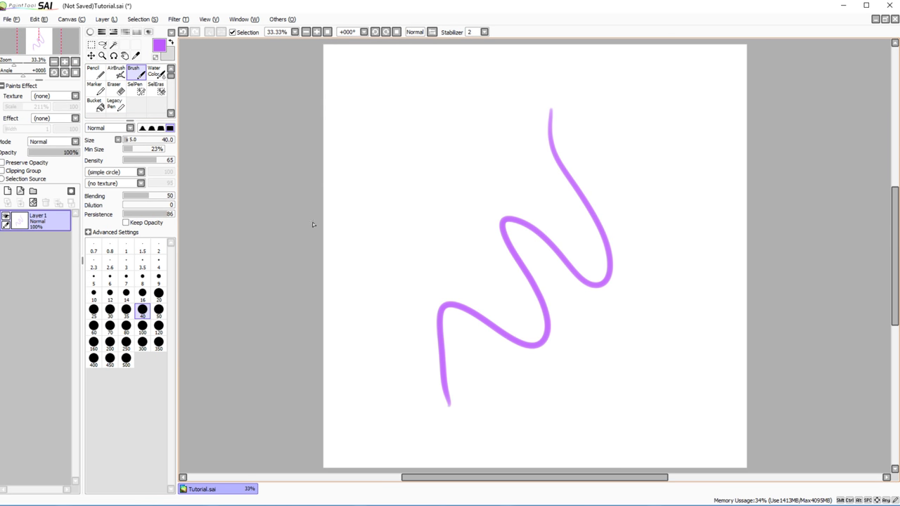
{"action": "left_click", "coordinate": [184, 33]}
Step: Set the Brush size to 245 and paint overlapping curved strokes in the upper middle of the canvas
{"action": "left_click_drag", "start_coordinate": [127, 145], "coordinate": [148, 146]}
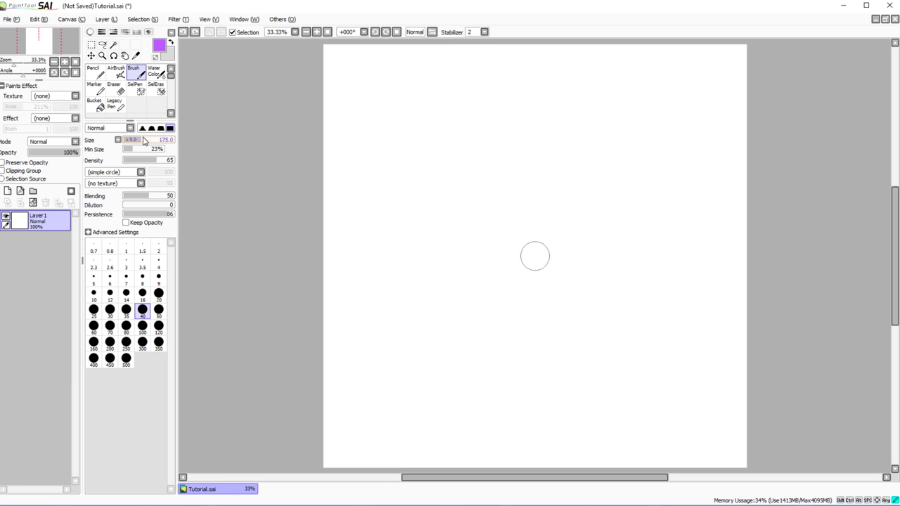
{"action": "mouse_move", "coordinate": [492, 60]}
{"action": "left_mouse_down"}
{"action": "mouse_move", "coordinate": [539, 209]}
{"action": "mouse_move", "coordinate": [571, 241]}
{"action": "left_mouse_up"}
{"action": "mouse_move", "coordinate": [510, 92]}
{"action": "left_mouse_down"}
{"action": "mouse_move", "coordinate": [535, 118]}
{"action": "mouse_move", "coordinate": [549, 181]}
{"action": "mouse_move", "coordinate": [564, 187]}
{"action": "mouse_move", "coordinate": [560, 203]}
{"action": "mouse_move", "coordinate": [560, 175]}
{"action": "mouse_move", "coordinate": [554, 256]}
{"action": "left_mouse_up"}
{"action": "mouse_move", "coordinate": [555, 173]}
{"action": "left_mouse_down"}
{"action": "mouse_move", "coordinate": [562, 195]}
{"action": "mouse_move", "coordinate": [576, 185]}
{"action": "mouse_move", "coordinate": [556, 278]}
{"action": "left_mouse_up"}
{"action": "mouse_move", "coordinate": [542, 184]}
{"action": "left_mouse_down"}
{"action": "mouse_move", "coordinate": [549, 261]}
{"action": "mouse_move", "coordinate": [528, 180]}
{"action": "mouse_move", "coordinate": [503, 260]}
{"action": "left_mouse_up"}
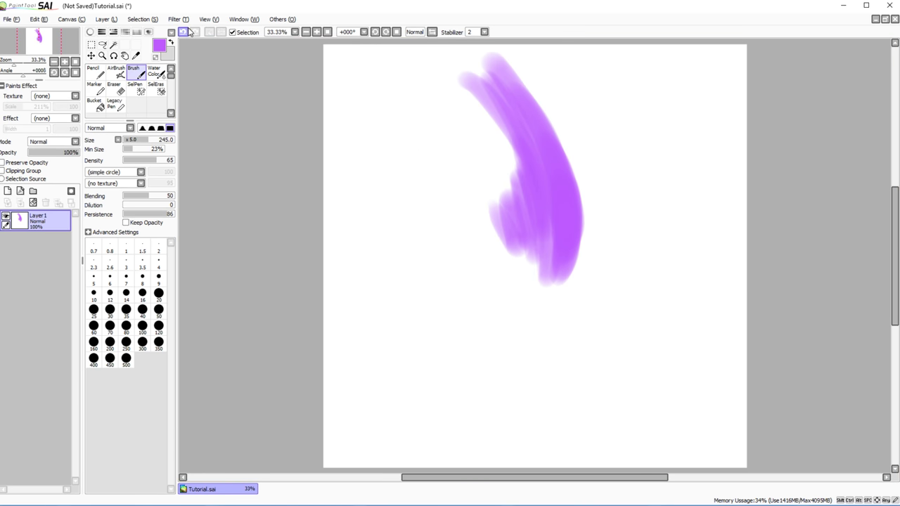
Step: Undo all the overlapping Brush strokes
{"action": "left_click", "coordinate": [182, 32]}
{"action": "left_click", "coordinate": [183, 31]}
{"action": "left_click", "coordinate": [183, 31]}
{"action": "left_click", "coordinate": [182, 33]}
{"action": "left_click", "coordinate": [182, 33]}
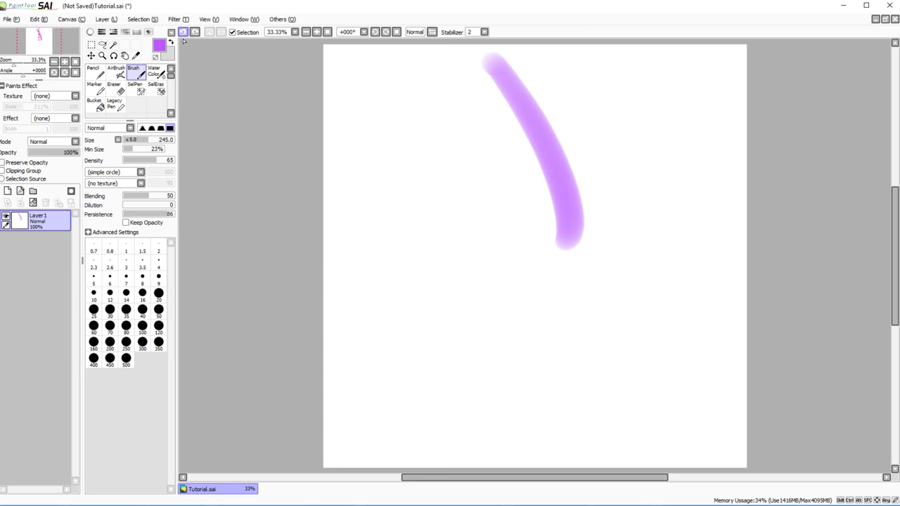
{"action": "left_click", "coordinate": [183, 32]}
Step: Select the Water Color tool, paint and undo a test stroke, and set its size to 93
{"action": "left_click", "coordinate": [155, 74]}
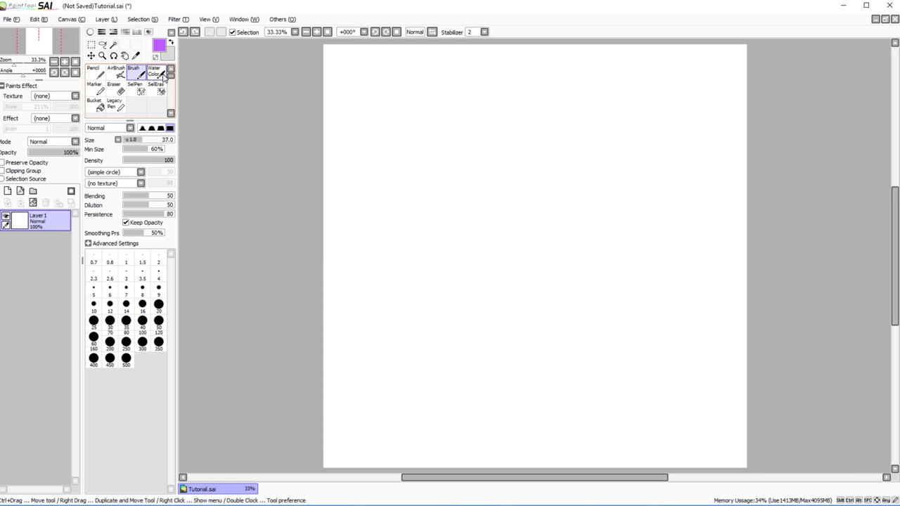
{"action": "left_click_drag", "start_coordinate": [571, 110], "coordinate": [613, 302]}
{"action": "left_click", "coordinate": [182, 32]}
{"action": "left_click", "coordinate": [136, 140]}
{"action": "left_click_drag", "start_coordinate": [156, 140], "coordinate": [174, 140]}
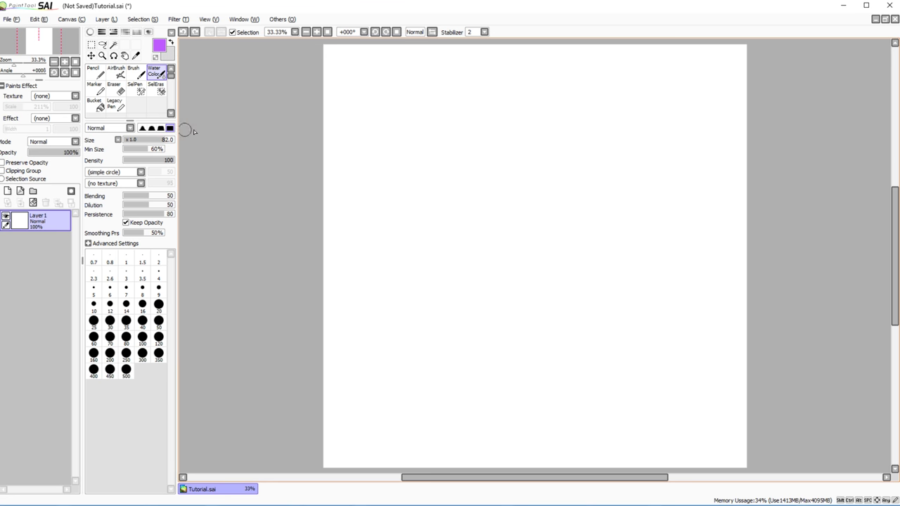
Step: Paint a curved Water Color stroke on the canvas's right half and blend its inner edge with overlapping strokes
{"action": "mouse_move", "coordinate": [561, 107]}
{"action": "left_mouse_down"}
{"action": "mouse_move", "coordinate": [612, 197]}
{"action": "mouse_move", "coordinate": [619, 276]}
{"action": "left_mouse_up"}
{"action": "mouse_move", "coordinate": [557, 129]}
{"action": "left_mouse_down"}
{"action": "mouse_move", "coordinate": [593, 172]}
{"action": "mouse_move", "coordinate": [617, 230]}
{"action": "mouse_move", "coordinate": [588, 156]}
{"action": "mouse_move", "coordinate": [602, 217]}
{"action": "mouse_move", "coordinate": [580, 171]}
{"action": "mouse_move", "coordinate": [616, 235]}
{"action": "mouse_move", "coordinate": [585, 156]}
{"action": "mouse_move", "coordinate": [594, 270]}
{"action": "left_mouse_up"}
{"action": "left_click_drag", "start_coordinate": [608, 223], "coordinate": [616, 239]}
{"action": "left_click_drag", "start_coordinate": [539, 92], "coordinate": [557, 131]}
{"action": "mouse_move", "coordinate": [586, 174]}
{"action": "left_mouse_down"}
{"action": "mouse_move", "coordinate": [539, 106]}
{"action": "mouse_move", "coordinate": [564, 131]}
{"action": "left_mouse_up"}
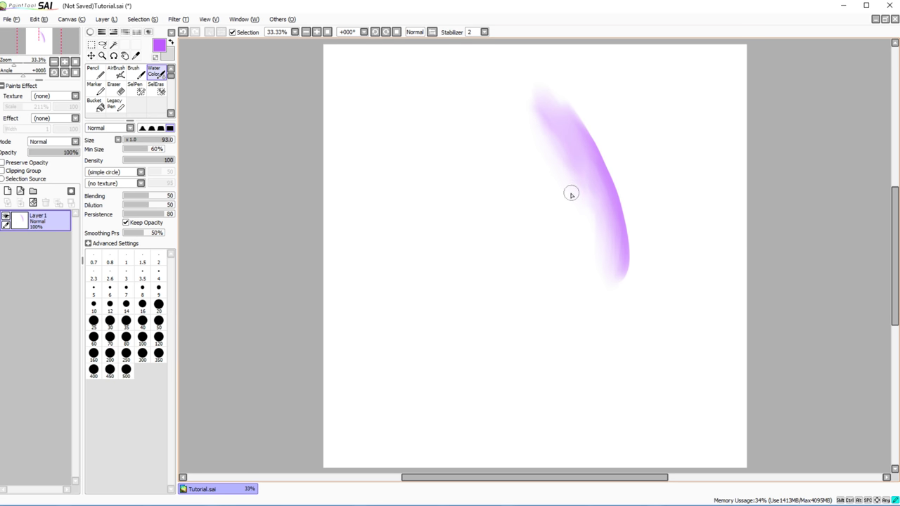
{"action": "mouse_move", "coordinate": [576, 179]}
{"action": "left_mouse_down"}
{"action": "mouse_move", "coordinate": [606, 237]}
{"action": "mouse_move", "coordinate": [612, 272]}
{"action": "left_mouse_up"}
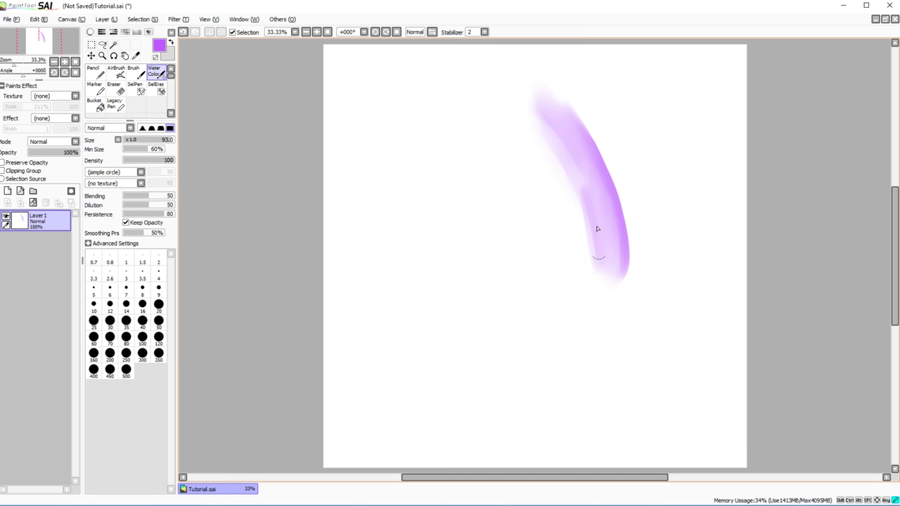
Step: Paint a short Water Color stroke at the canvas's upper left, blend it outward with overlapping strokes and clear the layer
{"action": "left_click_drag", "start_coordinate": [411, 125], "coordinate": [425, 237]}
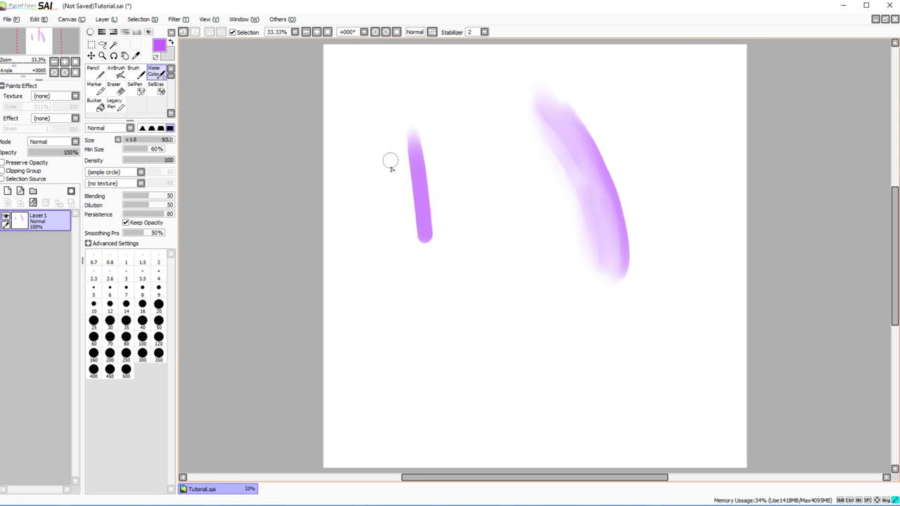
{"action": "mouse_move", "coordinate": [418, 140]}
{"action": "left_mouse_down"}
{"action": "mouse_move", "coordinate": [433, 243]}
{"action": "mouse_move", "coordinate": [419, 146]}
{"action": "mouse_move", "coordinate": [435, 219]}
{"action": "mouse_move", "coordinate": [432, 139]}
{"action": "mouse_move", "coordinate": [447, 215]}
{"action": "left_mouse_up"}
{"action": "mouse_move", "coordinate": [450, 179]}
{"action": "left_mouse_down"}
{"action": "mouse_move", "coordinate": [428, 77]}
{"action": "mouse_move", "coordinate": [434, 141]}
{"action": "left_mouse_up"}
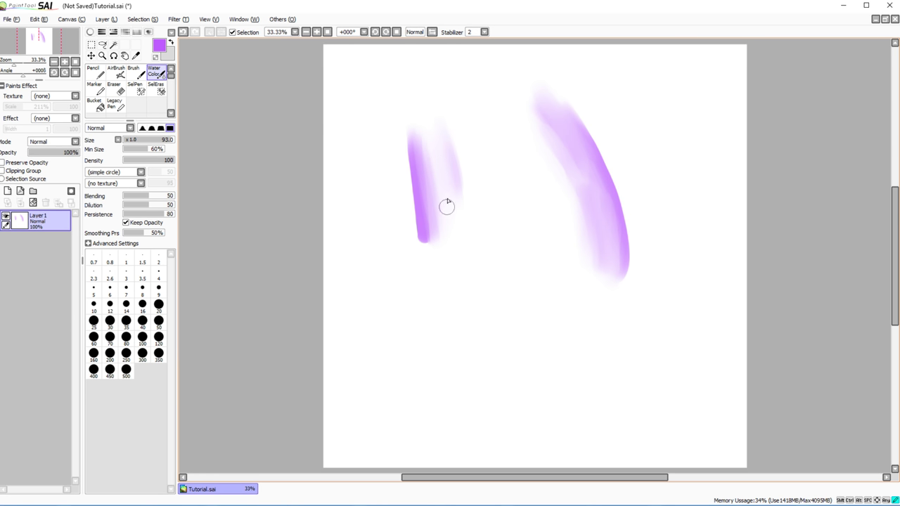
{"action": "mouse_move", "coordinate": [449, 144]}
{"action": "left_mouse_down"}
{"action": "mouse_move", "coordinate": [428, 248]}
{"action": "mouse_move", "coordinate": [424, 208]}
{"action": "mouse_move", "coordinate": [441, 188]}
{"action": "mouse_move", "coordinate": [429, 204]}
{"action": "mouse_move", "coordinate": [432, 135]}
{"action": "left_mouse_up"}
{"action": "left_click_drag", "start_coordinate": [449, 172], "coordinate": [458, 244]}
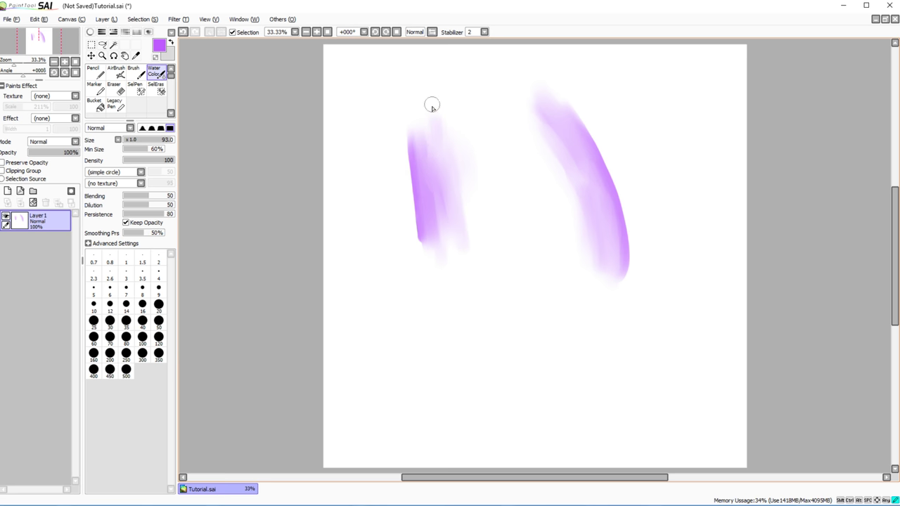
{"action": "mouse_move", "coordinate": [430, 100]}
{"action": "left_mouse_down"}
{"action": "mouse_move", "coordinate": [419, 154]}
{"action": "mouse_move", "coordinate": [448, 233]}
{"action": "left_mouse_up"}
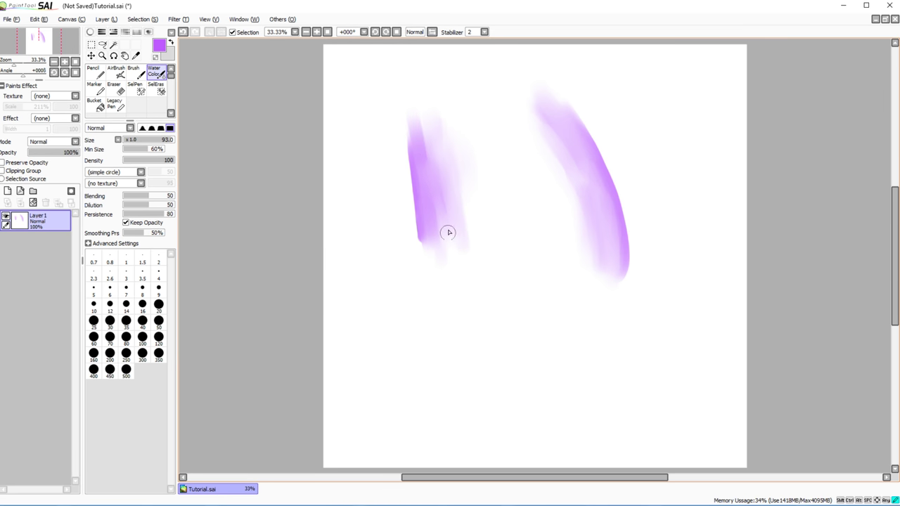
{"action": "left_click", "coordinate": [33, 203]}
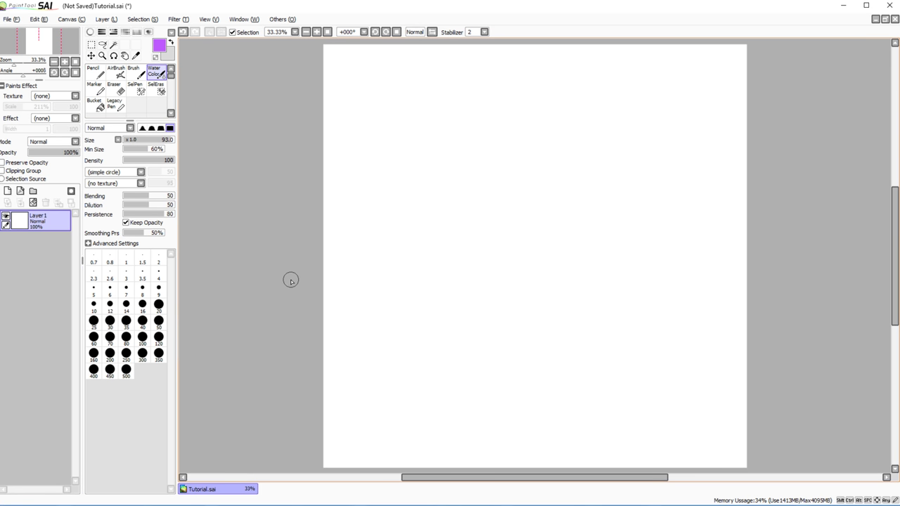
Step: Paint a few more Water Color strokes on the canvas's left half and clear the layer
{"action": "left_click_drag", "start_coordinate": [323, 145], "coordinate": [485, 304]}
{"action": "mouse_move", "coordinate": [361, 134]}
{"action": "left_mouse_down"}
{"action": "mouse_move", "coordinate": [466, 284]}
{"action": "mouse_move", "coordinate": [426, 336]}
{"action": "left_mouse_up"}
{"action": "left_click", "coordinate": [33, 204]}
Step: Try the Marker at size 40 with a curved stroke and undo it
{"action": "left_click", "coordinate": [95, 88]}
{"action": "left_click_drag", "start_coordinate": [498, 101], "coordinate": [584, 257]}
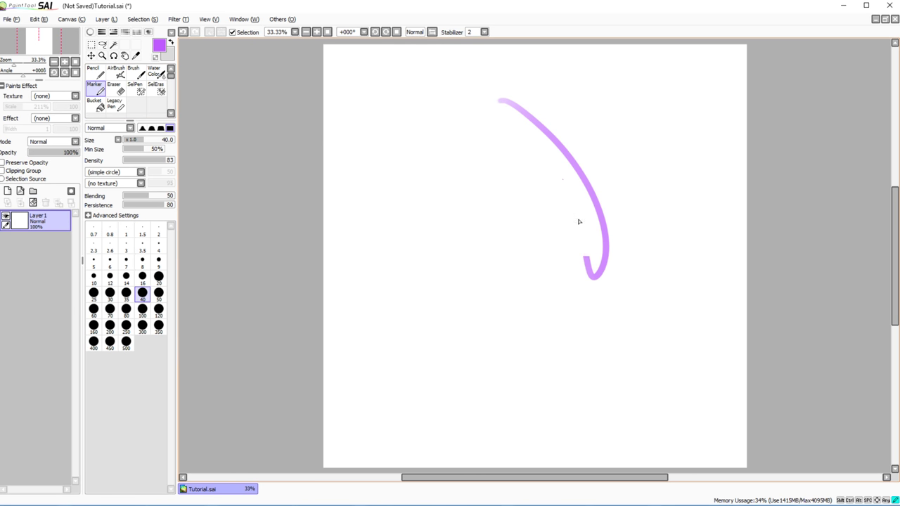
{"action": "left_click_drag", "start_coordinate": [580, 222], "coordinate": [447, 290]}
{"action": "left_click", "coordinate": [183, 32]}
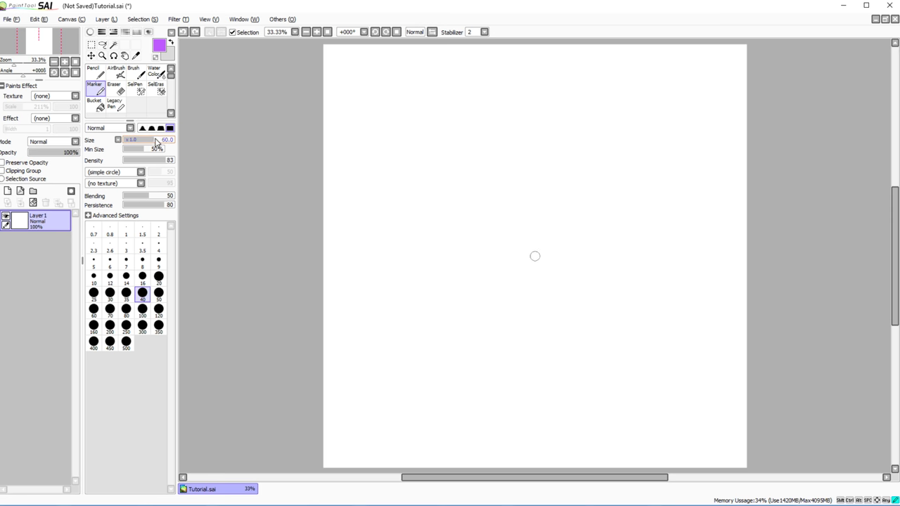
Step: Set the Marker size to 78 and paint overlapping diagonal strokes to show how they build up
{"action": "left_click_drag", "start_coordinate": [480, 102], "coordinate": [570, 242]}
{"action": "left_click_drag", "start_coordinate": [471, 127], "coordinate": [571, 295]}
{"action": "mouse_move", "coordinate": [468, 173]}
{"action": "left_mouse_down"}
{"action": "mouse_move", "coordinate": [529, 297]}
{"action": "mouse_move", "coordinate": [485, 299]}
{"action": "mouse_move", "coordinate": [558, 270]}
{"action": "mouse_move", "coordinate": [490, 173]}
{"action": "left_mouse_up"}
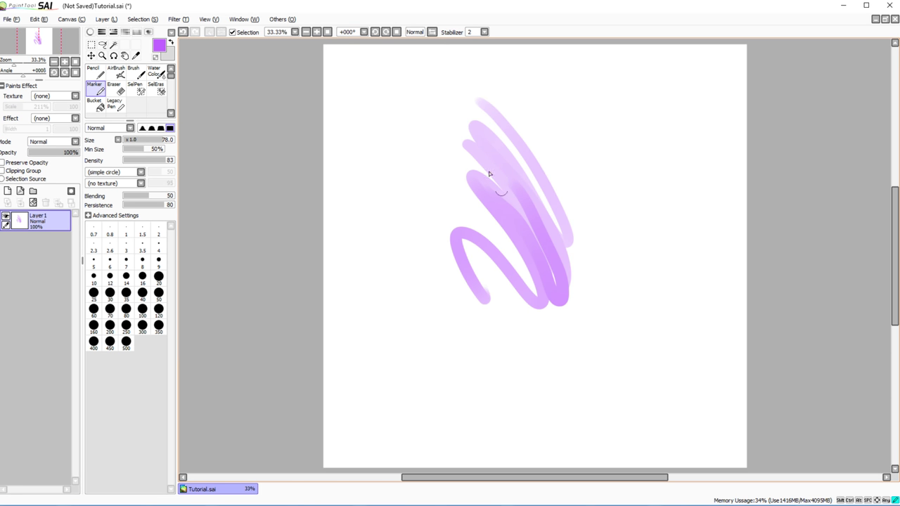
{"action": "mouse_move", "coordinate": [579, 106]}
{"action": "left_mouse_down"}
{"action": "mouse_move", "coordinate": [638, 216]}
{"action": "mouse_move", "coordinate": [586, 110]}
{"action": "mouse_move", "coordinate": [627, 225]}
{"action": "mouse_move", "coordinate": [577, 113]}
{"action": "mouse_move", "coordinate": [646, 241]}
{"action": "left_mouse_up"}
{"action": "mouse_move", "coordinate": [576, 127]}
{"action": "left_mouse_down"}
{"action": "mouse_move", "coordinate": [638, 240]}
{"action": "mouse_move", "coordinate": [619, 177]}
{"action": "mouse_move", "coordinate": [559, 265]}
{"action": "mouse_move", "coordinate": [515, 213]}
{"action": "left_mouse_up"}
Step: Undo all the overlapping Marker strokes
{"action": "left_click", "coordinate": [183, 33]}
{"action": "left_click", "coordinate": [184, 34]}
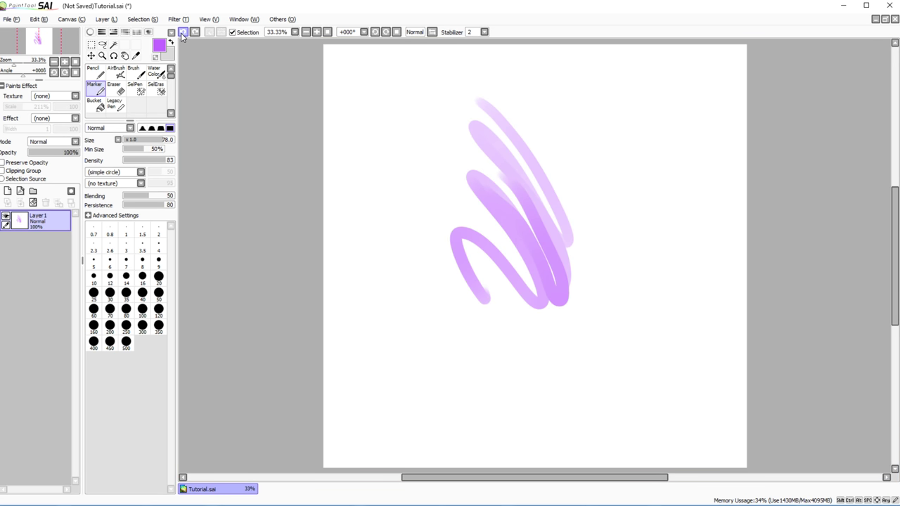
{"action": "left_click", "coordinate": [184, 34]}
{"action": "left_click", "coordinate": [184, 34]}
Step: Paint a broad diagonal band with overlapping Brush strokes as material for the Eraser
{"action": "left_click", "coordinate": [116, 88]}
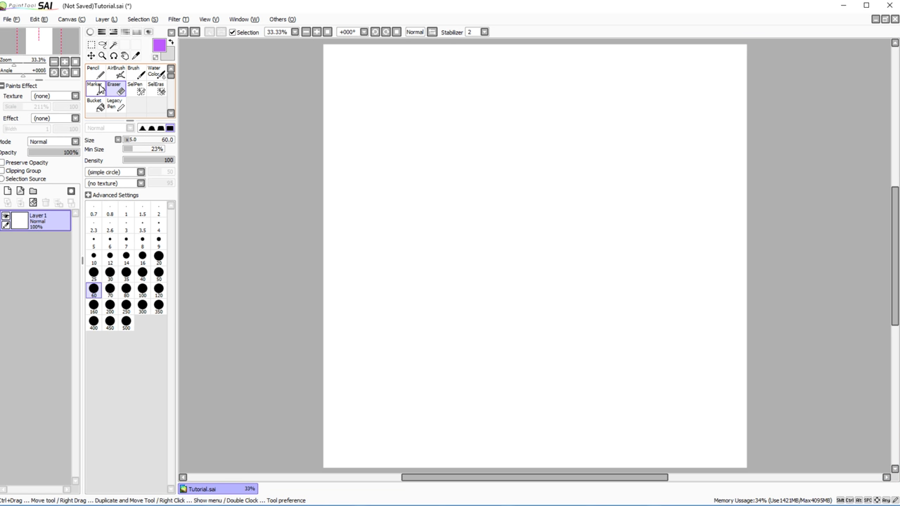
{"action": "left_click", "coordinate": [133, 72]}
{"action": "left_click_drag", "start_coordinate": [478, 138], "coordinate": [661, 401]}
{"action": "left_click_drag", "start_coordinate": [476, 159], "coordinate": [457, 190]}
Step: Erase several streaks through the diagonal purple band with the Eraser at size 60
{"action": "left_click", "coordinate": [116, 90]}
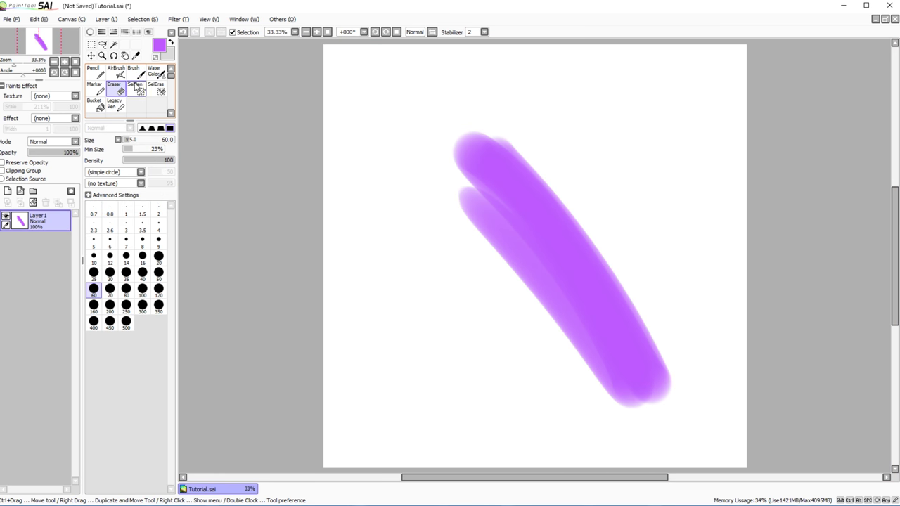
{"action": "mouse_move", "coordinate": [571, 184]}
{"action": "left_mouse_down"}
{"action": "mouse_move", "coordinate": [524, 304]}
{"action": "mouse_move", "coordinate": [521, 278]}
{"action": "left_mouse_up"}
{"action": "left_click_drag", "start_coordinate": [512, 205], "coordinate": [494, 247]}
{"action": "mouse_move", "coordinate": [480, 115]}
{"action": "left_mouse_down"}
{"action": "mouse_move", "coordinate": [468, 133]}
{"action": "mouse_move", "coordinate": [544, 312]}
{"action": "mouse_move", "coordinate": [552, 266]}
{"action": "left_mouse_up"}
{"action": "key", "text": "ctrl+y"}
{"action": "key", "text": "ctrl+y"}
{"action": "key", "text": "ctrl+y"}
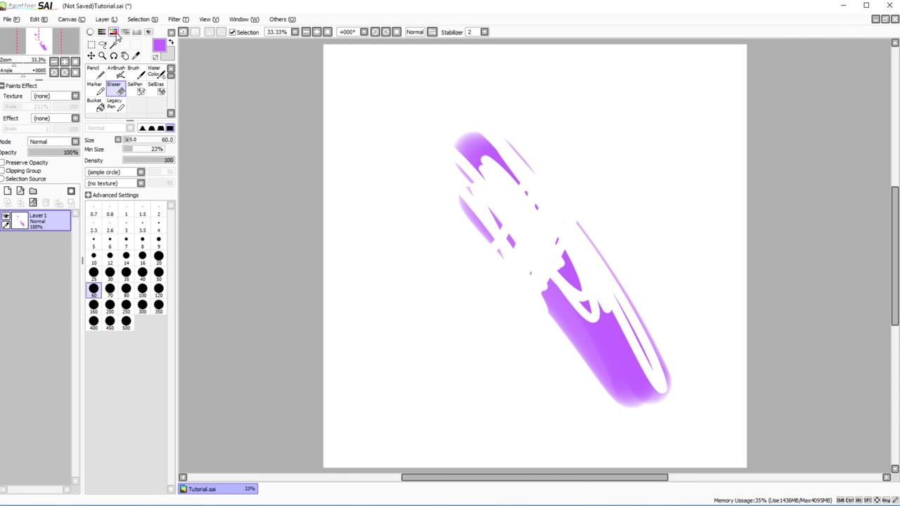
Step: Clear the layer and paint a large solid purple patch with the Brush
{"action": "left_click", "coordinate": [34, 202]}
{"action": "left_click", "coordinate": [134, 72]}
{"action": "mouse_move", "coordinate": [510, 102]}
{"action": "left_mouse_down"}
{"action": "mouse_move", "coordinate": [632, 278]}
{"action": "mouse_move", "coordinate": [542, 195]}
{"action": "mouse_move", "coordinate": [392, 161]}
{"action": "mouse_move", "coordinate": [479, 264]}
{"action": "mouse_move", "coordinate": [456, 236]}
{"action": "left_mouse_up"}
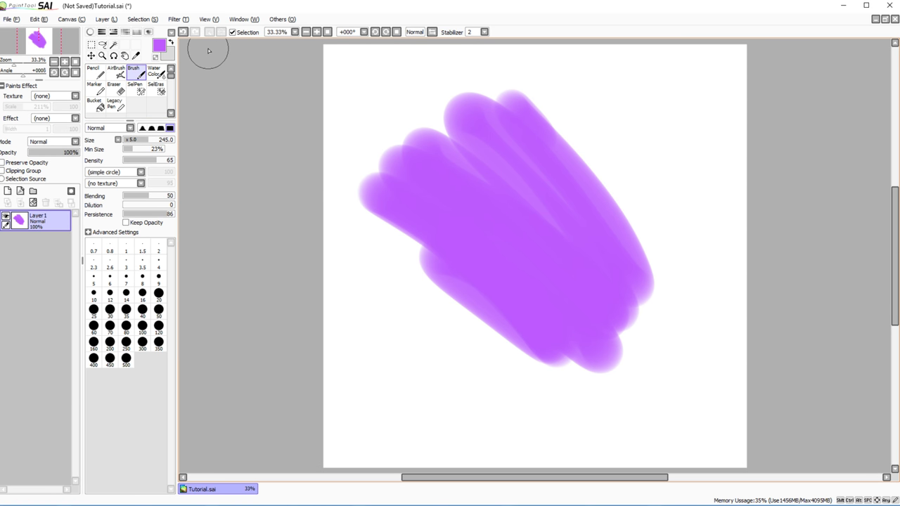
Step: Switch to the transparent colour, erase across the purple patch with the Brush and clear the layer
{"action": "left_click", "coordinate": [155, 56]}
{"action": "mouse_move", "coordinate": [382, 253]}
{"action": "left_mouse_down"}
{"action": "mouse_move", "coordinate": [631, 182]}
{"action": "mouse_move", "coordinate": [504, 341]}
{"action": "mouse_move", "coordinate": [601, 235]}
{"action": "mouse_move", "coordinate": [558, 258]}
{"action": "mouse_move", "coordinate": [591, 221]}
{"action": "mouse_move", "coordinate": [543, 258]}
{"action": "mouse_move", "coordinate": [611, 215]}
{"action": "mouse_move", "coordinate": [568, 234]}
{"action": "mouse_move", "coordinate": [602, 186]}
{"action": "mouse_move", "coordinate": [548, 230]}
{"action": "mouse_move", "coordinate": [552, 218]}
{"action": "mouse_move", "coordinate": [521, 257]}
{"action": "mouse_move", "coordinate": [452, 285]}
{"action": "mouse_move", "coordinate": [428, 282]}
{"action": "mouse_move", "coordinate": [473, 282]}
{"action": "mouse_move", "coordinate": [431, 273]}
{"action": "mouse_move", "coordinate": [424, 251]}
{"action": "mouse_move", "coordinate": [371, 204]}
{"action": "mouse_move", "coordinate": [464, 225]}
{"action": "mouse_move", "coordinate": [465, 215]}
{"action": "mouse_move", "coordinate": [461, 241]}
{"action": "mouse_move", "coordinate": [456, 222]}
{"action": "mouse_move", "coordinate": [482, 192]}
{"action": "mouse_move", "coordinate": [501, 198]}
{"action": "mouse_move", "coordinate": [531, 170]}
{"action": "mouse_move", "coordinate": [555, 165]}
{"action": "mouse_move", "coordinate": [562, 131]}
{"action": "mouse_move", "coordinate": [535, 128]}
{"action": "mouse_move", "coordinate": [530, 187]}
{"action": "mouse_move", "coordinate": [547, 135]}
{"action": "mouse_move", "coordinate": [571, 191]}
{"action": "mouse_move", "coordinate": [526, 172]}
{"action": "mouse_move", "coordinate": [500, 231]}
{"action": "mouse_move", "coordinate": [492, 232]}
{"action": "mouse_move", "coordinate": [546, 134]}
{"action": "mouse_move", "coordinate": [572, 162]}
{"action": "mouse_move", "coordinate": [562, 127]}
{"action": "left_mouse_up"}
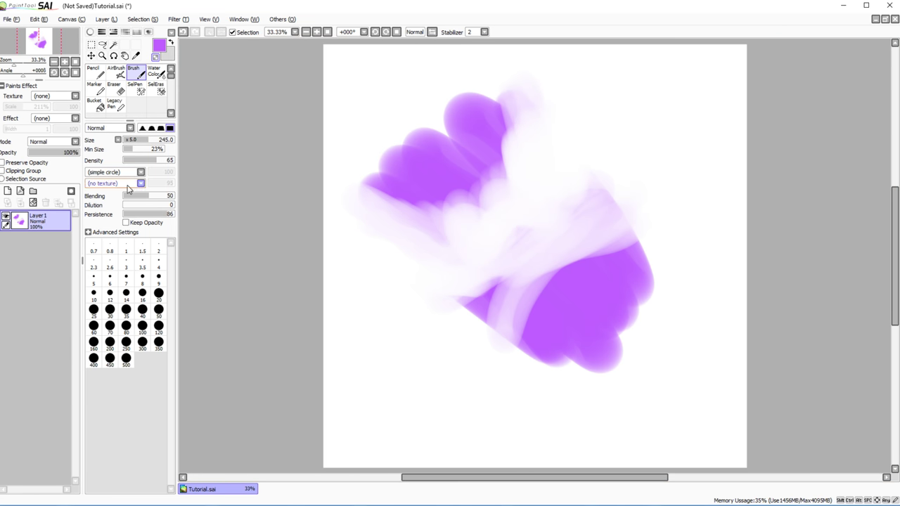
{"action": "left_click", "coordinate": [32, 203]}
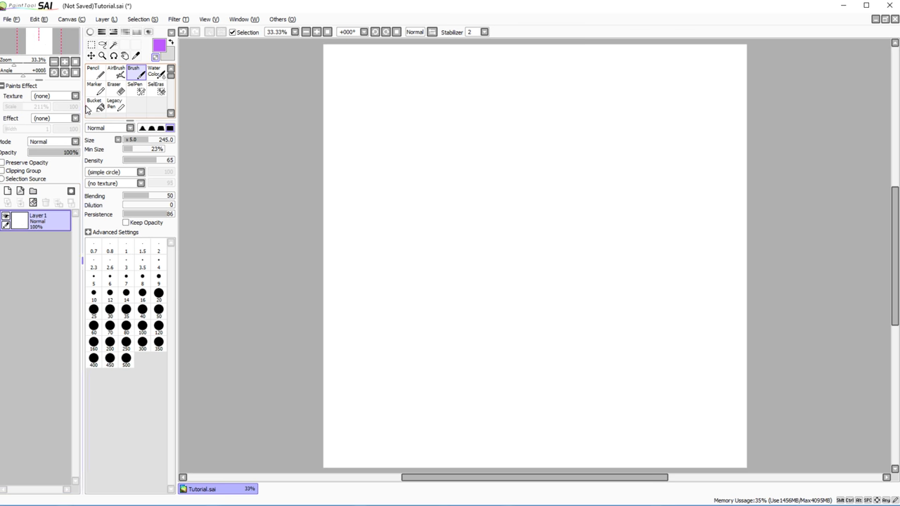
Step: Paint a broad purple diagonal band with the Brush at size 245 as material for the SelPen
{"action": "left_click", "coordinate": [118, 90]}
{"action": "left_click", "coordinate": [136, 89]}
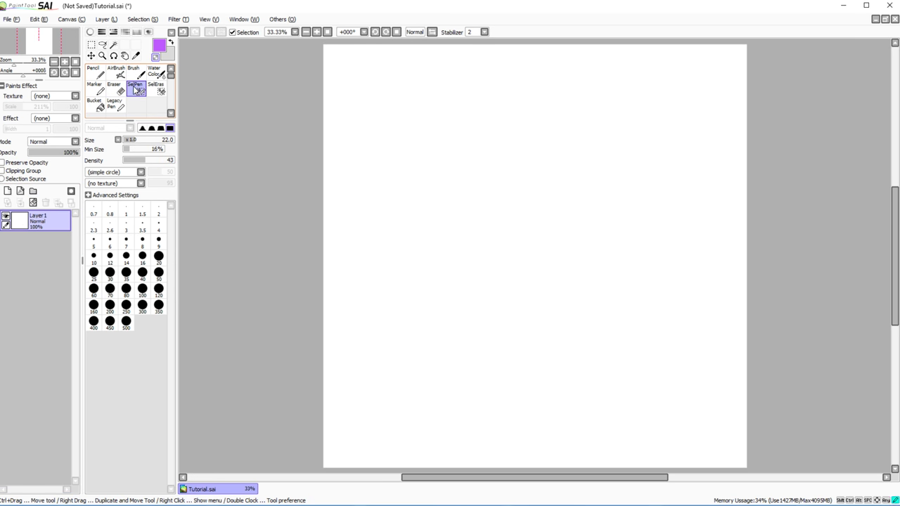
{"action": "left_click", "coordinate": [134, 72]}
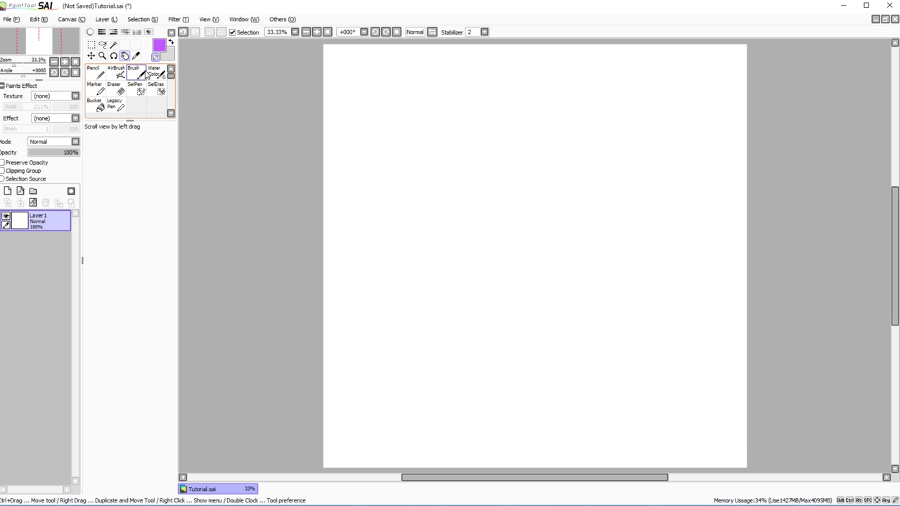
{"action": "mouse_move", "coordinate": [552, 248]}
{"action": "left_mouse_down"}
{"action": "mouse_move", "coordinate": [467, 142]}
{"action": "mouse_move", "coordinate": [501, 179]}
{"action": "mouse_move", "coordinate": [534, 305]}
{"action": "mouse_move", "coordinate": [566, 319]}
{"action": "left_mouse_up"}
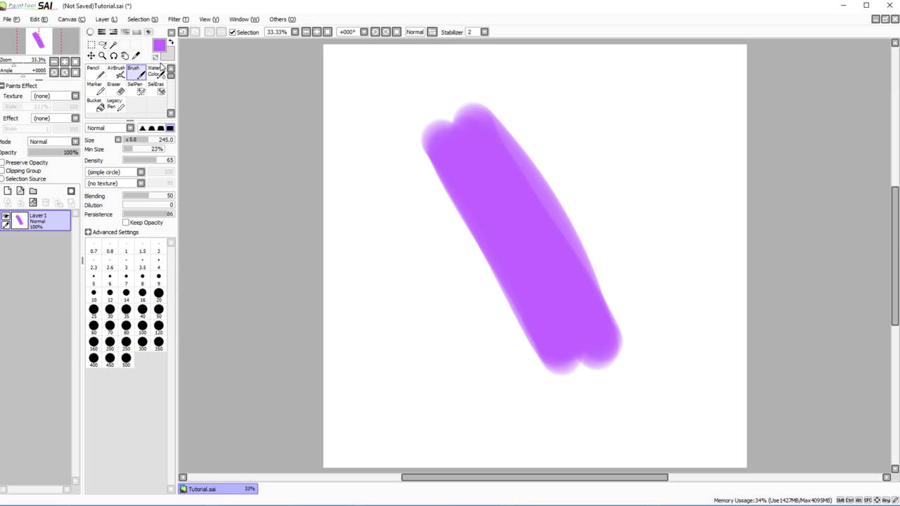
Step: Mark a wide selection across the middle of the purple band with the SelPen at size 100
{"action": "left_click", "coordinate": [135, 87]}
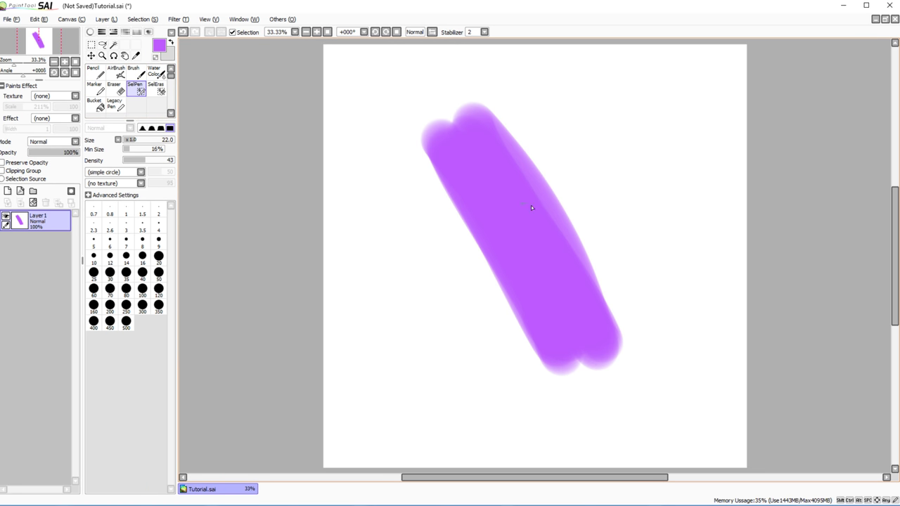
{"action": "left_click", "coordinate": [163, 139]}
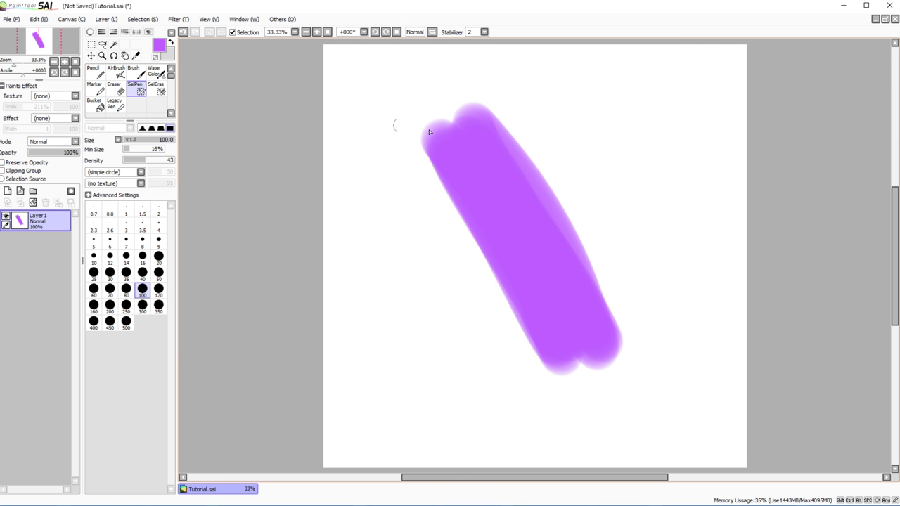
{"action": "mouse_move", "coordinate": [591, 177]}
{"action": "left_mouse_down"}
{"action": "mouse_move", "coordinate": [428, 290]}
{"action": "mouse_move", "coordinate": [557, 186]}
{"action": "mouse_move", "coordinate": [475, 229]}
{"action": "mouse_move", "coordinate": [501, 224]}
{"action": "mouse_move", "coordinate": [546, 194]}
{"action": "mouse_move", "coordinate": [471, 240]}
{"action": "mouse_move", "coordinate": [554, 193]}
{"action": "mouse_move", "coordinate": [467, 254]}
{"action": "mouse_move", "coordinate": [539, 207]}
{"action": "mouse_move", "coordinate": [510, 242]}
{"action": "mouse_move", "coordinate": [553, 215]}
{"action": "mouse_move", "coordinate": [483, 257]}
{"action": "mouse_move", "coordinate": [557, 222]}
{"action": "mouse_move", "coordinate": [472, 281]}
{"action": "mouse_move", "coordinate": [566, 224]}
{"action": "mouse_move", "coordinate": [489, 273]}
{"action": "mouse_move", "coordinate": [552, 230]}
{"action": "mouse_move", "coordinate": [491, 263]}
{"action": "mouse_move", "coordinate": [560, 185]}
{"action": "left_mouse_up"}
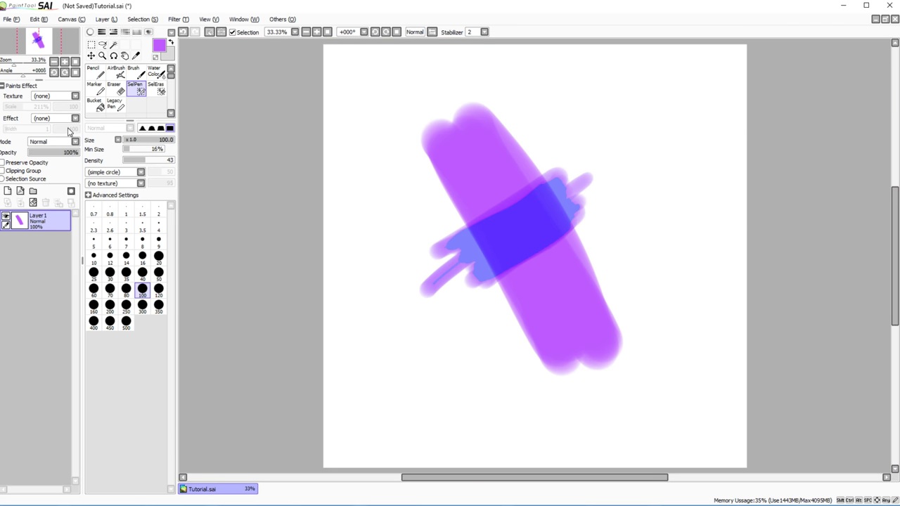
Step: Move the selected section of the band to the canvas's upper right, and clear the selection and the layer
{"action": "left_click", "coordinate": [90, 56]}
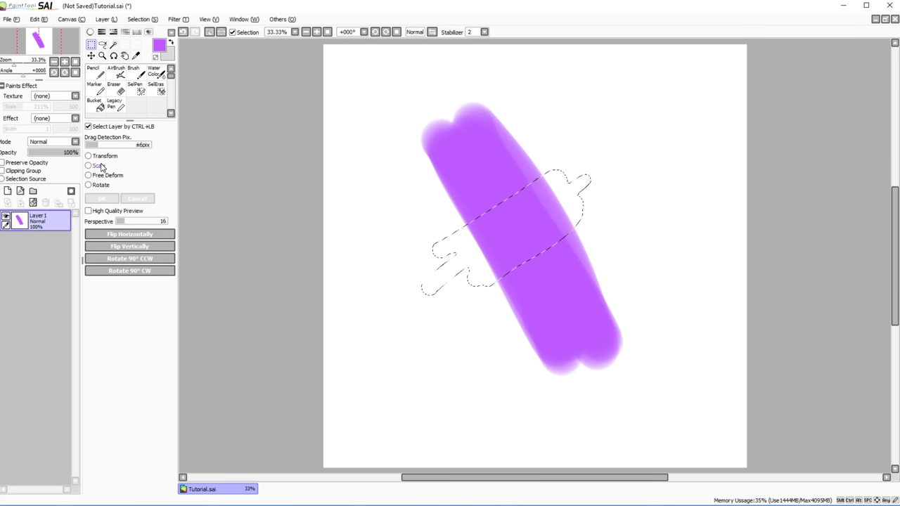
{"action": "left_click", "coordinate": [91, 57]}
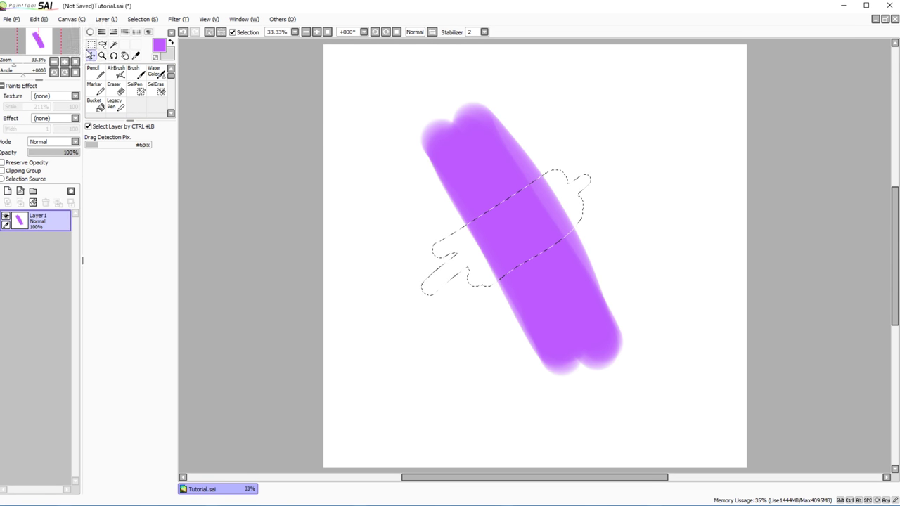
{"action": "left_click_drag", "start_coordinate": [507, 232], "coordinate": [626, 186]}
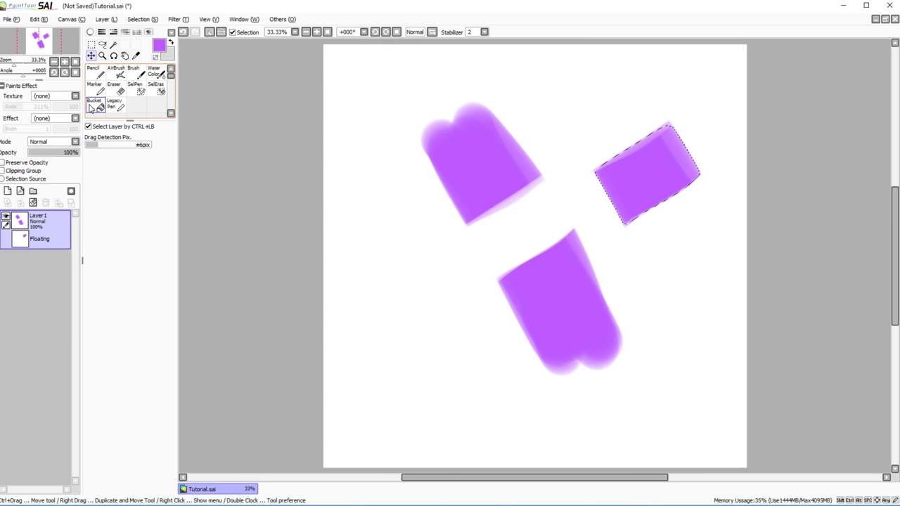
{"action": "left_click", "coordinate": [90, 45]}
{"action": "left_click", "coordinate": [522, 99]}
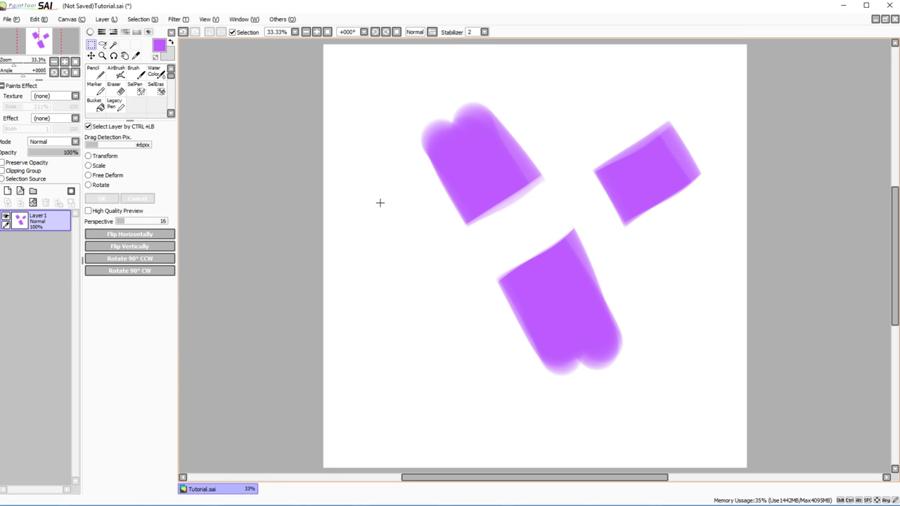
{"action": "left_click", "coordinate": [33, 202]}
Step: Paint a new broad diagonal band from overlapping purple Brush strokes
{"action": "left_click", "coordinate": [138, 90]}
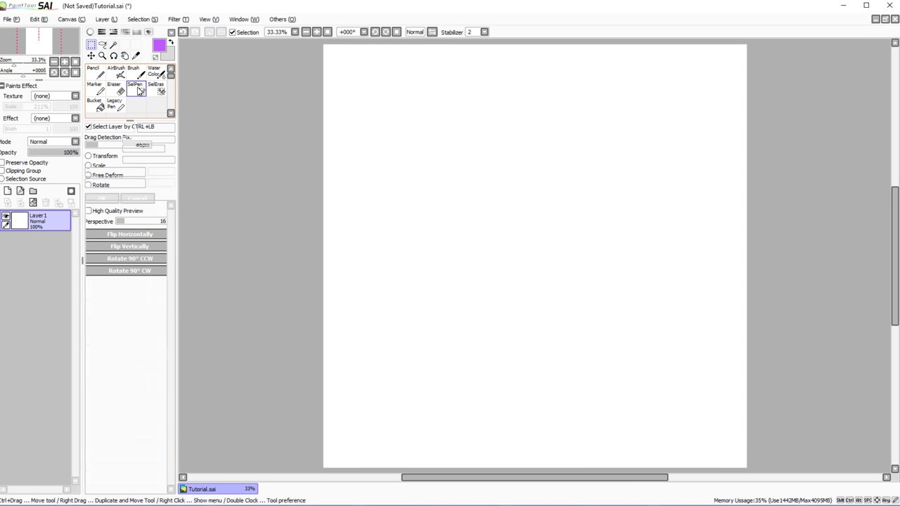
{"action": "left_click", "coordinate": [133, 72]}
{"action": "left_click_drag", "start_coordinate": [613, 346], "coordinate": [517, 154]}
{"action": "left_click_drag", "start_coordinate": [627, 422], "coordinate": [465, 132]}
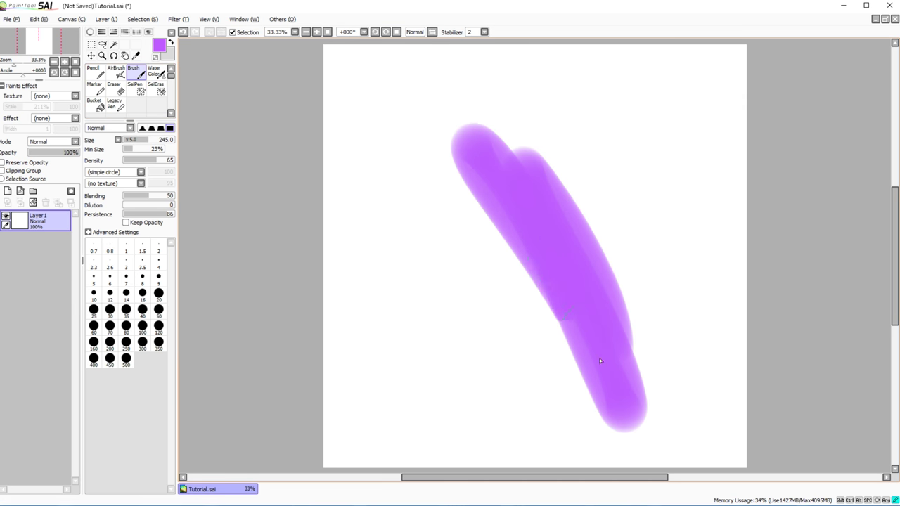
{"action": "left_click_drag", "start_coordinate": [600, 361], "coordinate": [496, 134]}
{"action": "left_click_drag", "start_coordinate": [638, 380], "coordinate": [485, 113]}
Step: Mark a rough selection across the middle of the new band with repeated SelPen strokes at size 100
{"action": "left_click", "coordinate": [135, 90]}
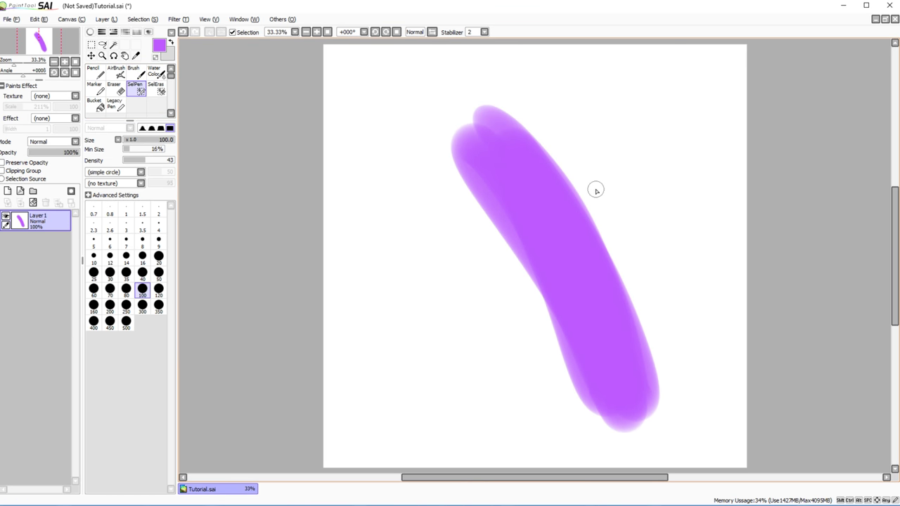
{"action": "mouse_move", "coordinate": [596, 204]}
{"action": "left_mouse_down"}
{"action": "mouse_move", "coordinate": [567, 241]}
{"action": "mouse_move", "coordinate": [583, 247]}
{"action": "mouse_move", "coordinate": [556, 284]}
{"action": "mouse_move", "coordinate": [605, 217]}
{"action": "mouse_move", "coordinate": [535, 295]}
{"action": "left_mouse_up"}
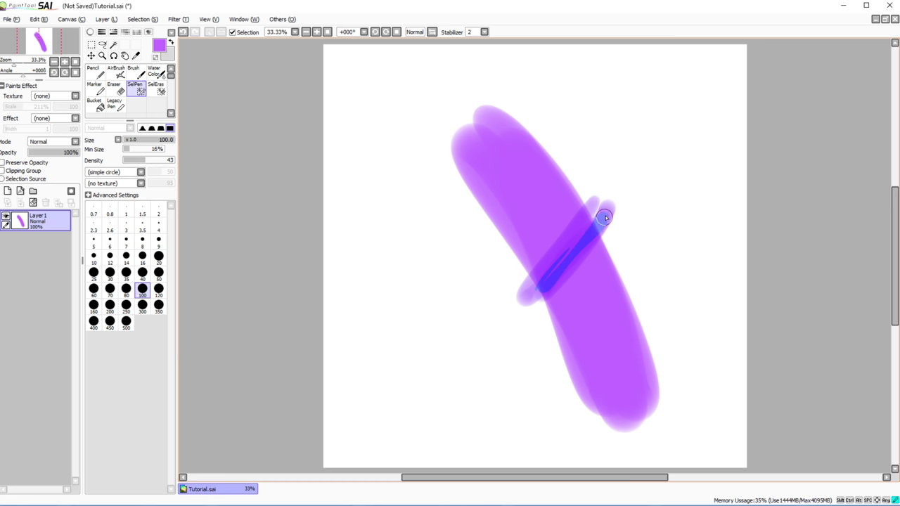
{"action": "mouse_move", "coordinate": [598, 232]}
{"action": "left_mouse_down"}
{"action": "mouse_move", "coordinate": [543, 290]}
{"action": "mouse_move", "coordinate": [588, 237]}
{"action": "left_mouse_up"}
{"action": "mouse_move", "coordinate": [545, 281]}
{"action": "left_mouse_down"}
{"action": "mouse_move", "coordinate": [583, 241]}
{"action": "mouse_move", "coordinate": [557, 304]}
{"action": "mouse_move", "coordinate": [583, 260]}
{"action": "mouse_move", "coordinate": [601, 262]}
{"action": "left_mouse_up"}
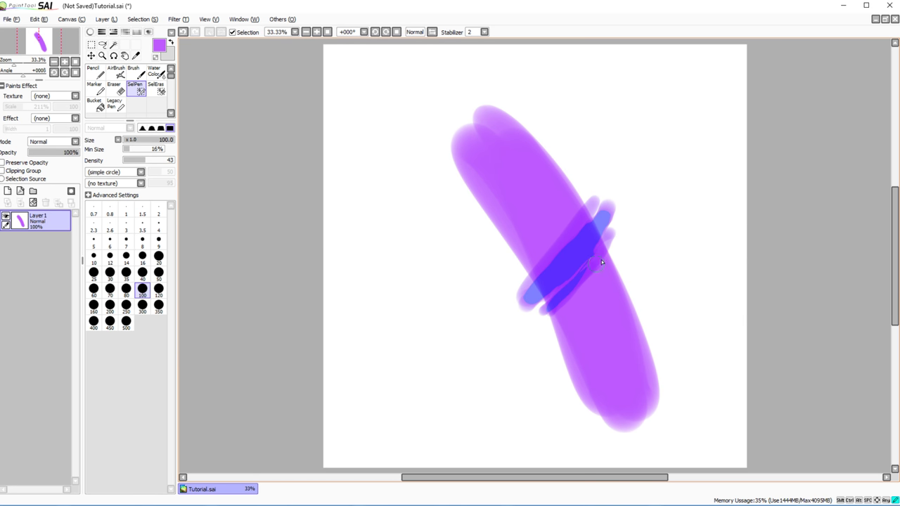
{"action": "left_click_drag", "start_coordinate": [558, 325], "coordinate": [600, 271]}
{"action": "left_click_drag", "start_coordinate": [599, 272], "coordinate": [559, 320]}
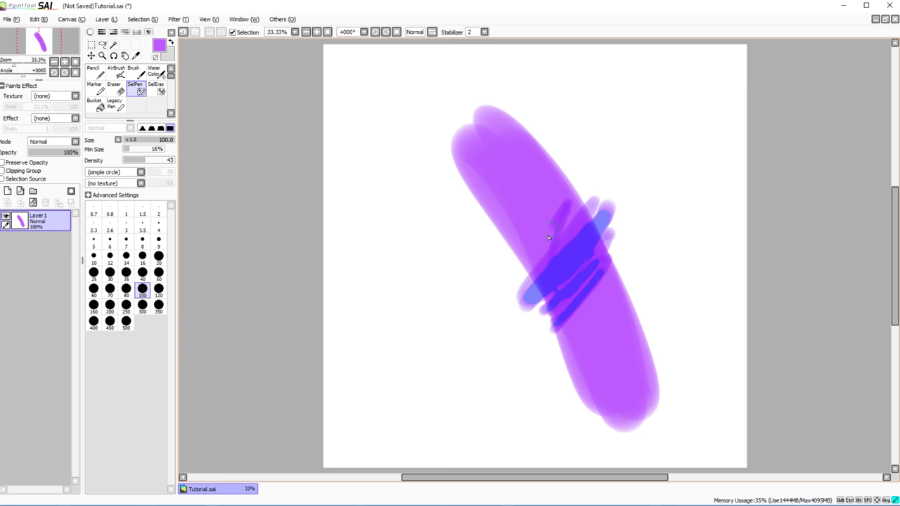
{"action": "mouse_move", "coordinate": [571, 224]}
{"action": "left_mouse_down"}
{"action": "mouse_move", "coordinate": [528, 274]}
{"action": "mouse_move", "coordinate": [551, 207]}
{"action": "left_mouse_up"}
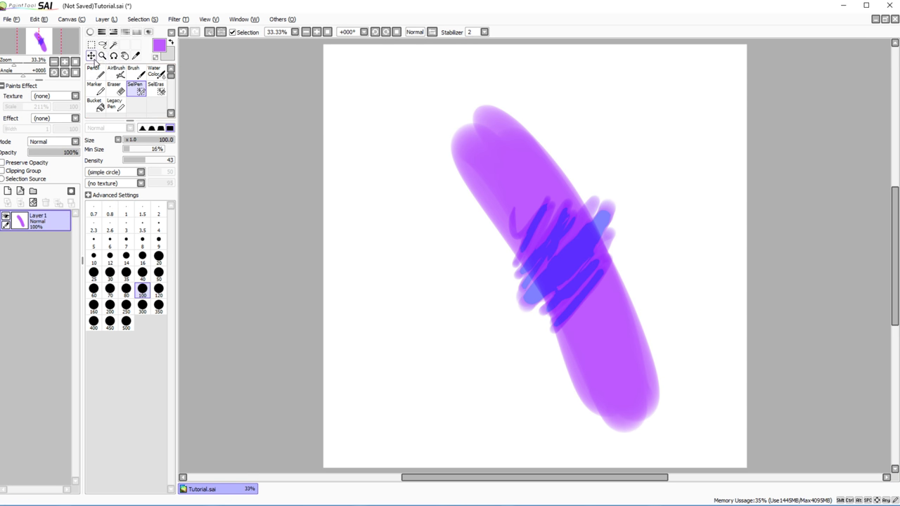
Step: Move the selected piece of the band to the canvas's lower left with the Move tool
{"action": "left_click", "coordinate": [91, 56]}
{"action": "left_click_drag", "start_coordinate": [546, 304], "coordinate": [405, 363]}
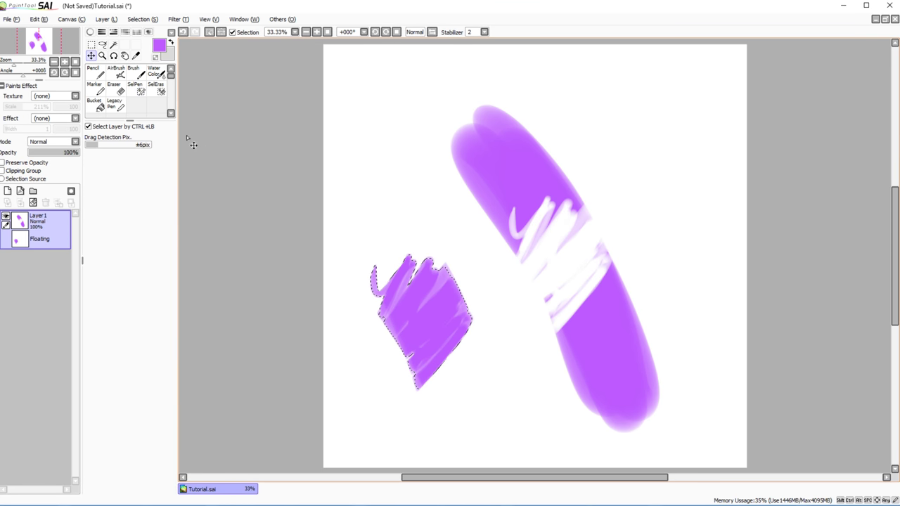
Step: Remove a vertical strip from the moved piece's selection with the SelEras at size 160
{"action": "left_click", "coordinate": [135, 90]}
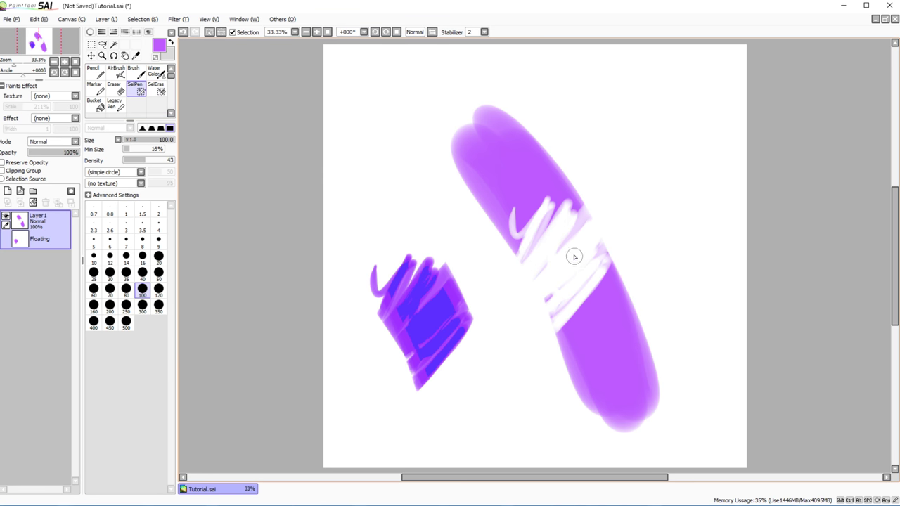
{"action": "left_click", "coordinate": [156, 88]}
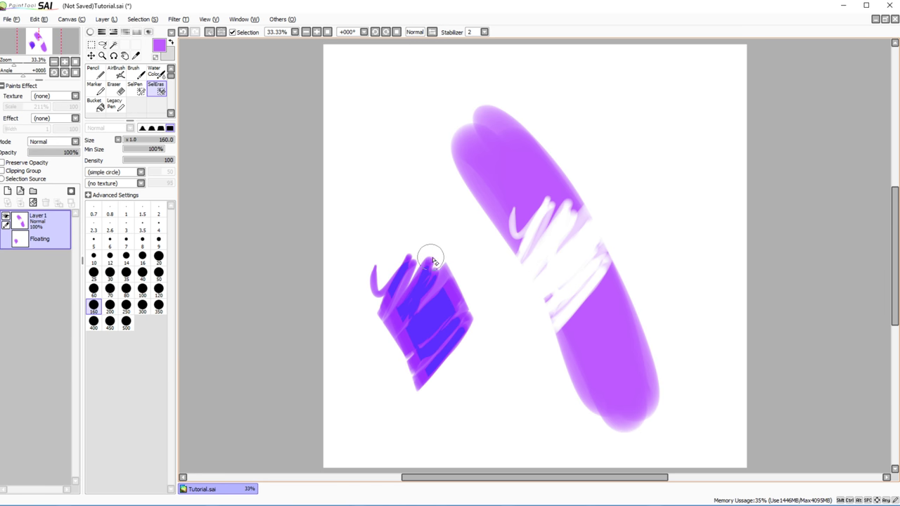
{"action": "left_click_drag", "start_coordinate": [435, 253], "coordinate": [427, 331]}
{"action": "mouse_move", "coordinate": [435, 258]}
{"action": "left_mouse_down"}
{"action": "mouse_move", "coordinate": [436, 288]}
{"action": "mouse_move", "coordinate": [434, 222]}
{"action": "left_mouse_up"}
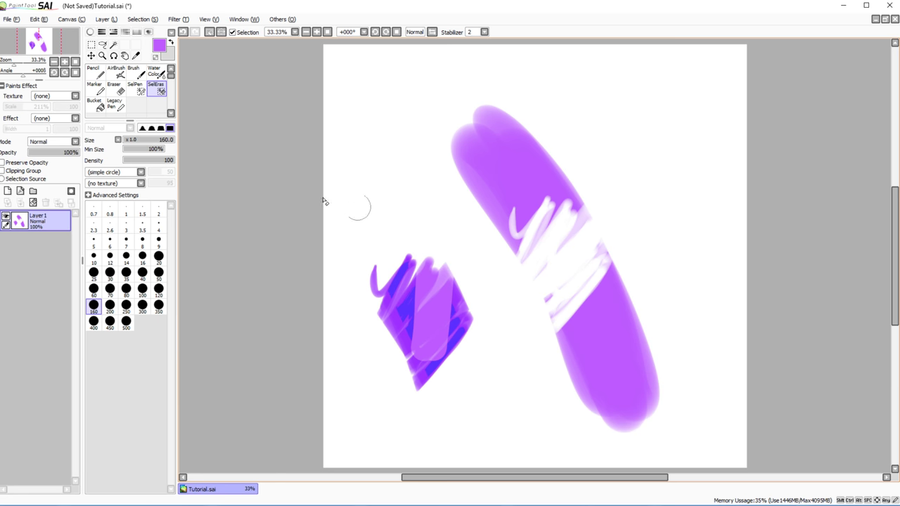
Step: Move the remaining selected parts to the canvas's upper right, and clear the selection and the layer
{"action": "left_click", "coordinate": [91, 55]}
{"action": "mouse_move", "coordinate": [412, 281]}
{"action": "left_mouse_down"}
{"action": "mouse_move", "coordinate": [469, 242]}
{"action": "mouse_move", "coordinate": [651, 161]}
{"action": "left_mouse_up"}
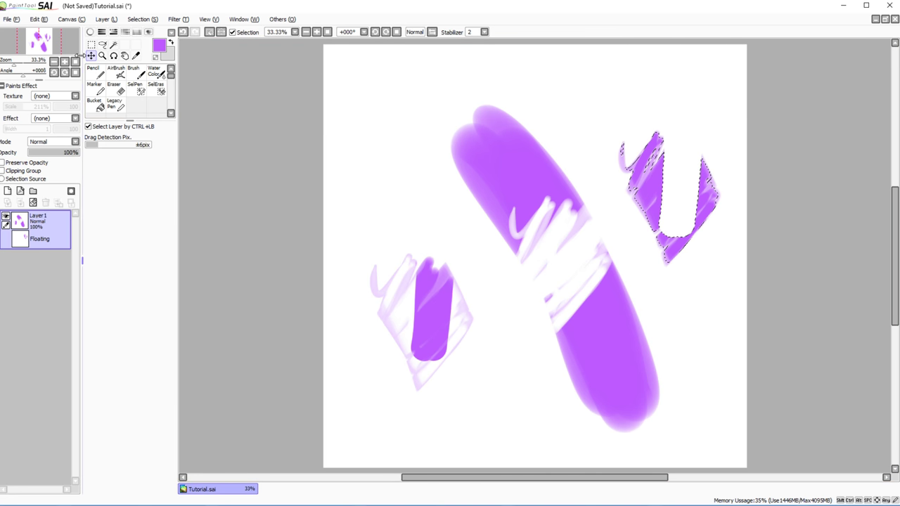
{"action": "key", "text": "ctrl+t"}
{"action": "key", "text": "ctrl+d"}
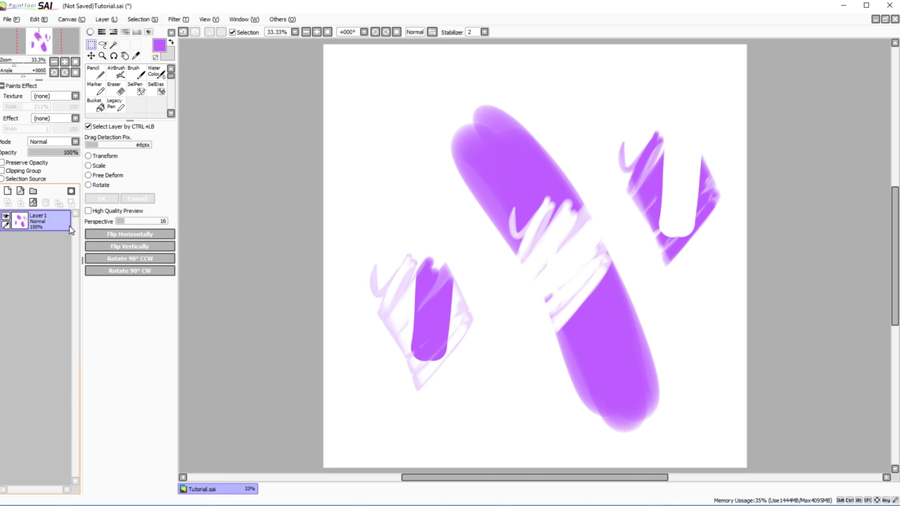
{"action": "left_click", "coordinate": [33, 202]}
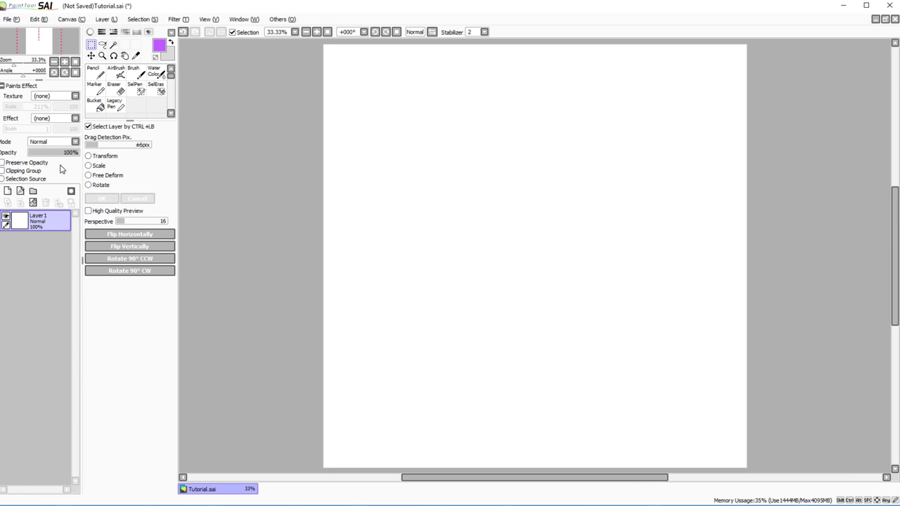
Step: Fill the whole canvas with purple using the Bucket and undo the fill
{"action": "left_click", "coordinate": [100, 109]}
{"action": "left_click", "coordinate": [396, 238]}
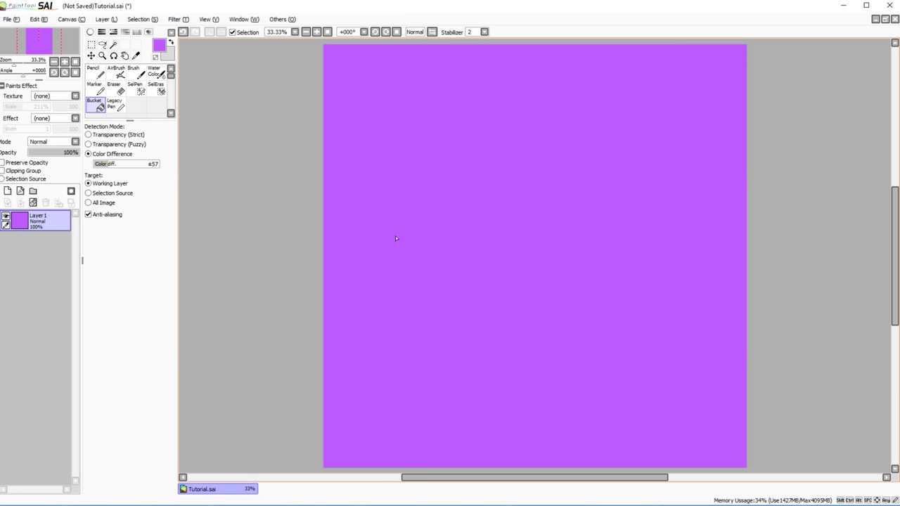
{"action": "left_click", "coordinate": [183, 32]}
Step: Paint a large closed purple ring on the canvas with the Brush at size 245
{"action": "left_click", "coordinate": [134, 73]}
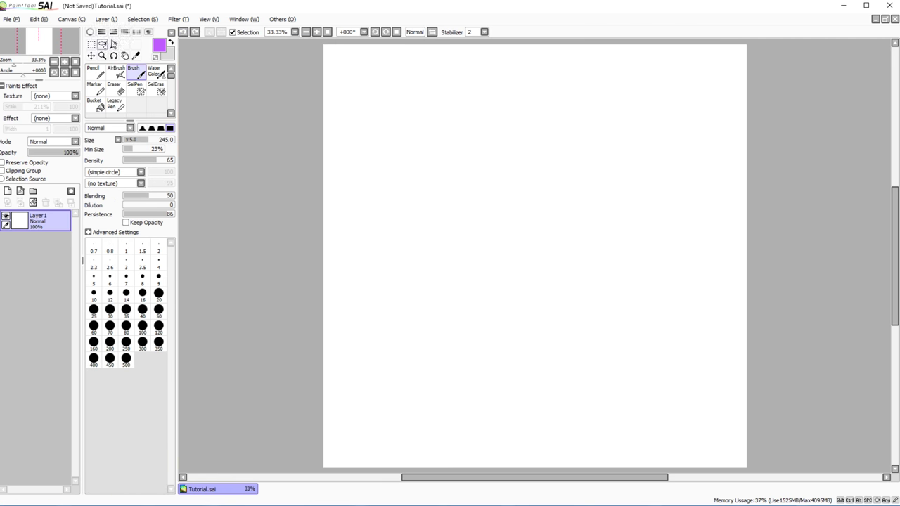
{"action": "mouse_move", "coordinate": [624, 175]}
{"action": "left_mouse_down"}
{"action": "mouse_move", "coordinate": [438, 274]}
{"action": "mouse_move", "coordinate": [605, 141]}
{"action": "mouse_move", "coordinate": [625, 349]}
{"action": "mouse_move", "coordinate": [440, 248]}
{"action": "mouse_move", "coordinate": [629, 194]}
{"action": "mouse_move", "coordinate": [521, 130]}
{"action": "left_mouse_up"}
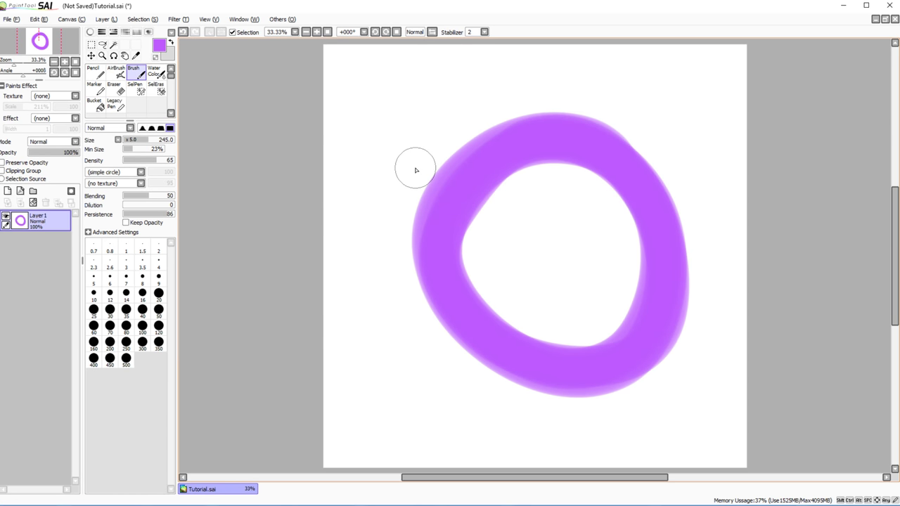
Step: Fill the inside of the ring twice with the Bucket at a colour difference of 57, undoing each fill
{"action": "left_click", "coordinate": [96, 106]}
{"action": "left_click", "coordinate": [554, 246]}
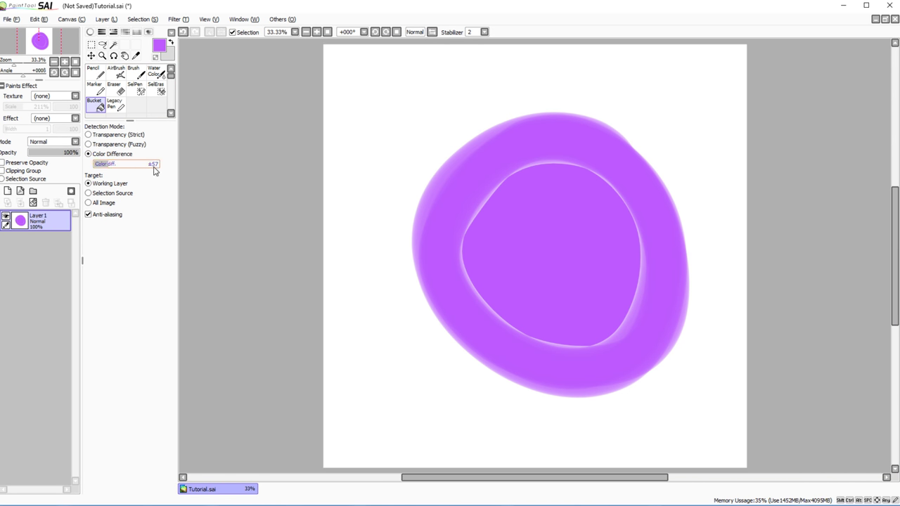
{"action": "left_click", "coordinate": [183, 32]}
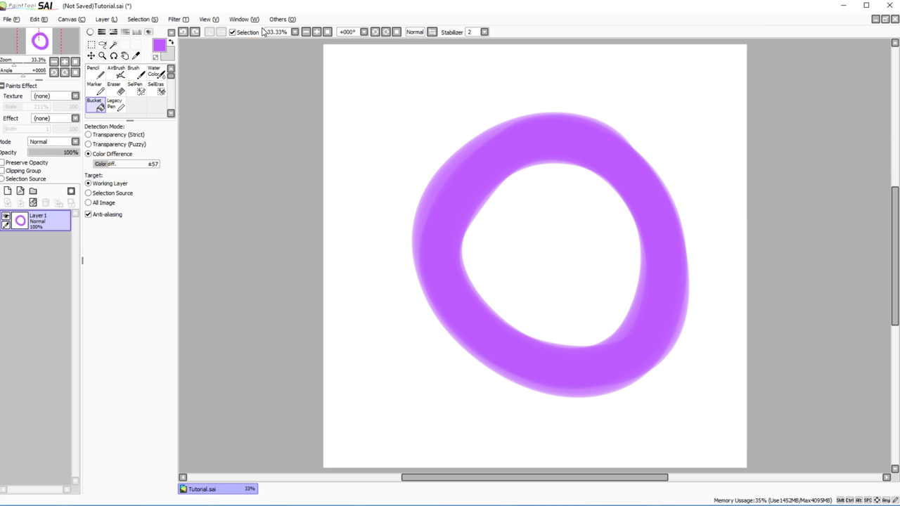
{"action": "left_click", "coordinate": [539, 264]}
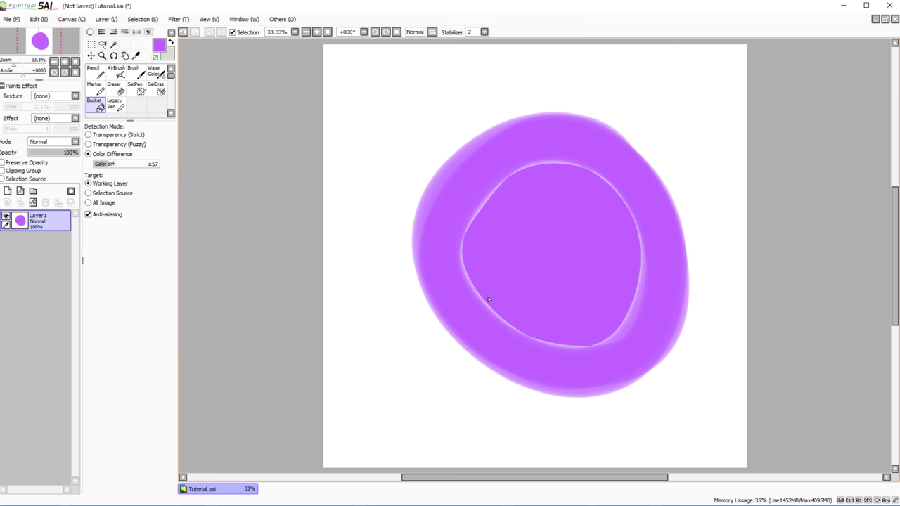
{"action": "left_click", "coordinate": [183, 31]}
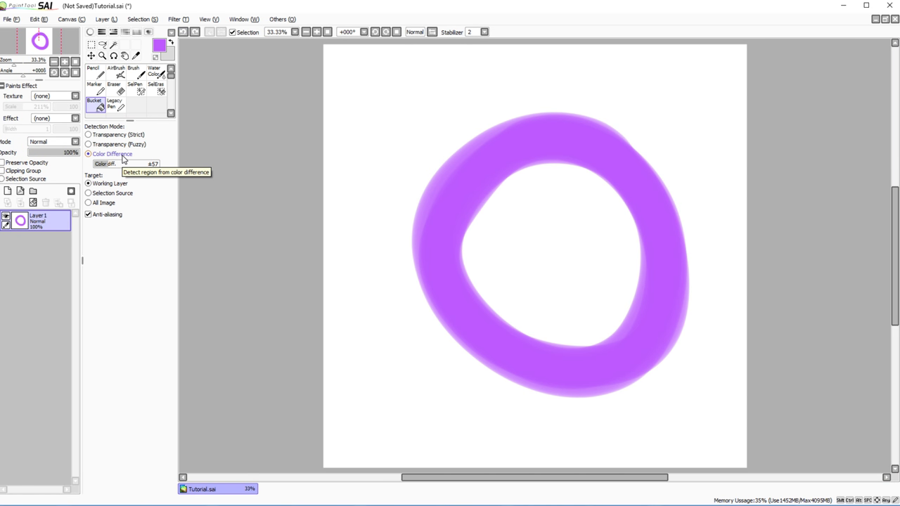
Step: Set the Bucket's colour difference to 255, fill the inside of the ring and undo the fill
{"action": "left_click_drag", "start_coordinate": [116, 164], "coordinate": [168, 165]}
{"action": "left_click", "coordinate": [538, 238]}
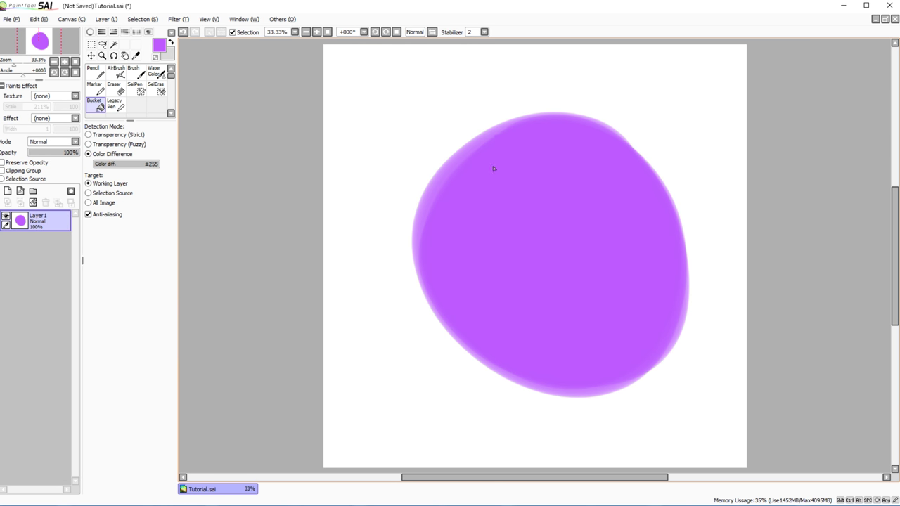
{"action": "left_click", "coordinate": [183, 32]}
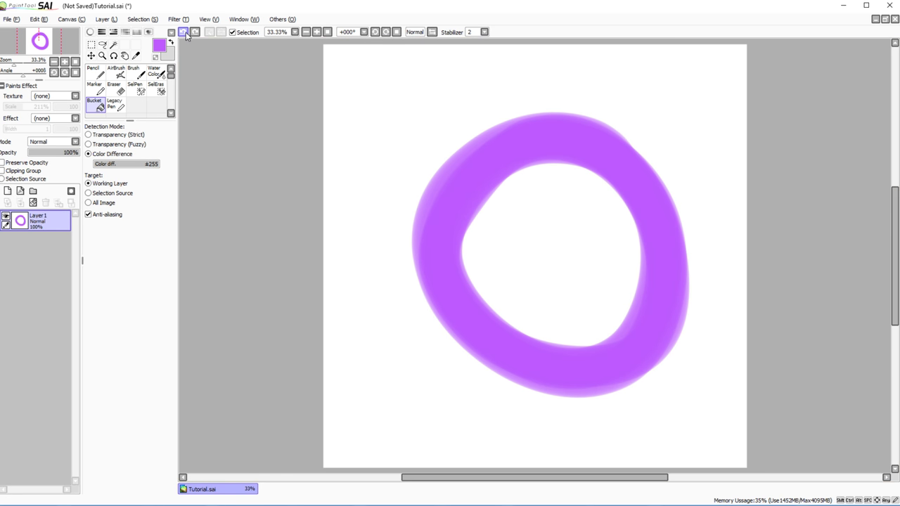
Step: Set the Bucket's colour difference to 1, fill the inside of the ring and undo the fill
{"action": "left_click_drag", "start_coordinate": [113, 167], "coordinate": [94, 167]}
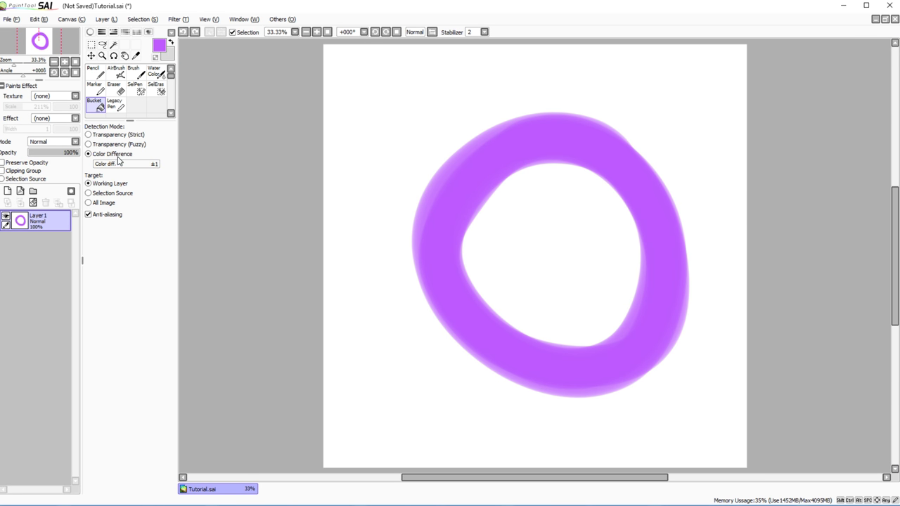
{"action": "left_click", "coordinate": [497, 210]}
{"action": "key", "text": "ctrl+z"}
Step: Switch the Bucket's detection mode to Transparency (Strict), fill the inside of the ring, inspect the edge at 100% zoom and undo the fill
{"action": "left_click", "coordinate": [108, 135]}
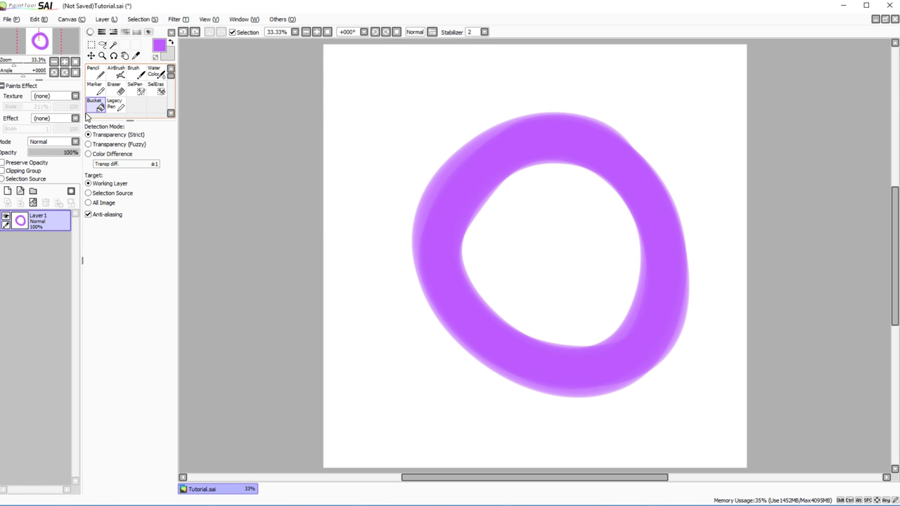
{"action": "left_click", "coordinate": [497, 221]}
{"action": "left_click", "coordinate": [316, 31]}
{"action": "left_click", "coordinate": [317, 32]}
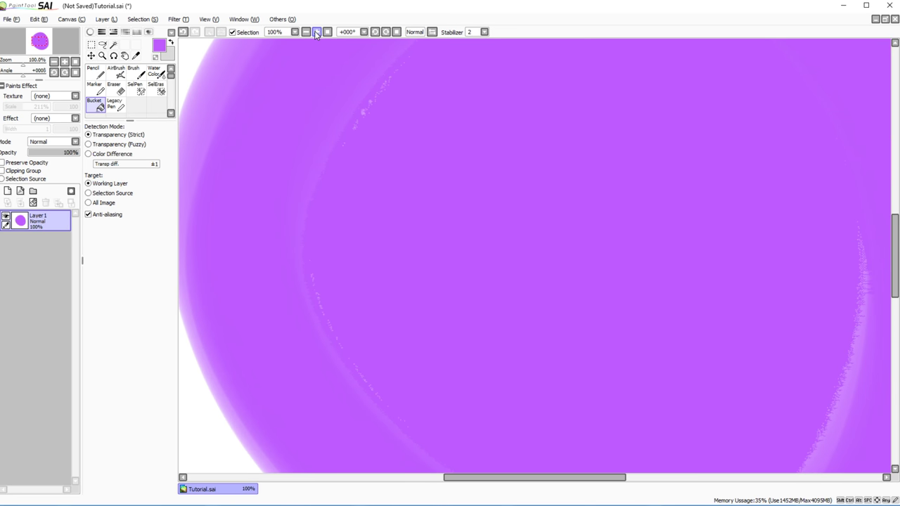
{"action": "left_click_drag", "start_coordinate": [534, 478], "coordinate": [517, 477]}
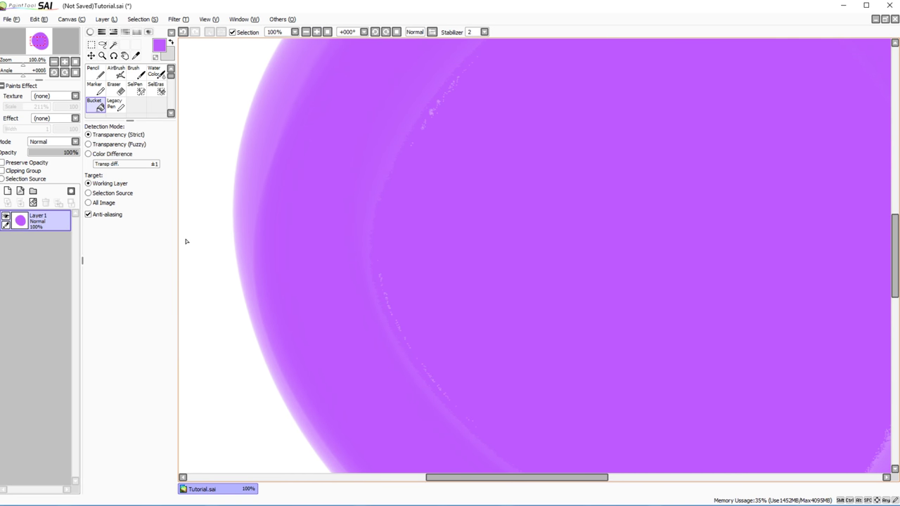
{"action": "left_click", "coordinate": [183, 32]}
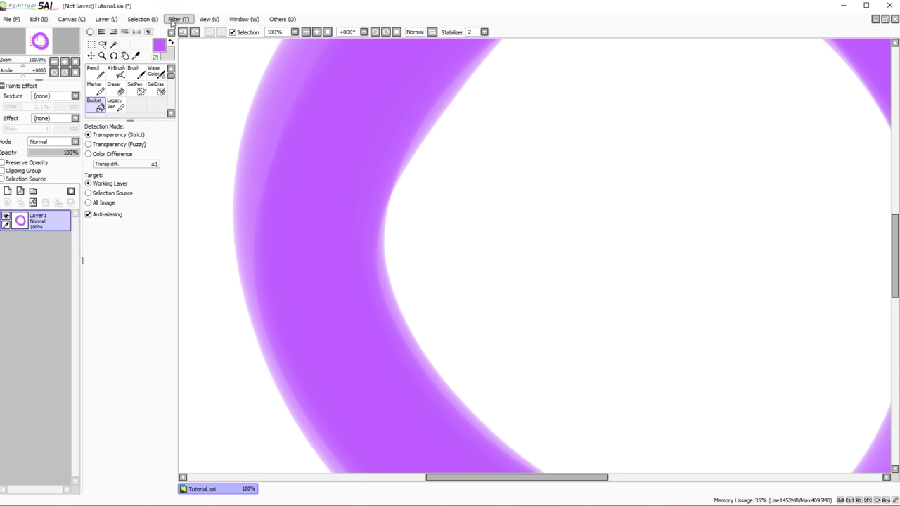
Step: Fill the inside of the ring twice more with Transparency (Strict) at a difference of 1, undoing each fill
{"action": "left_click", "coordinate": [445, 232]}
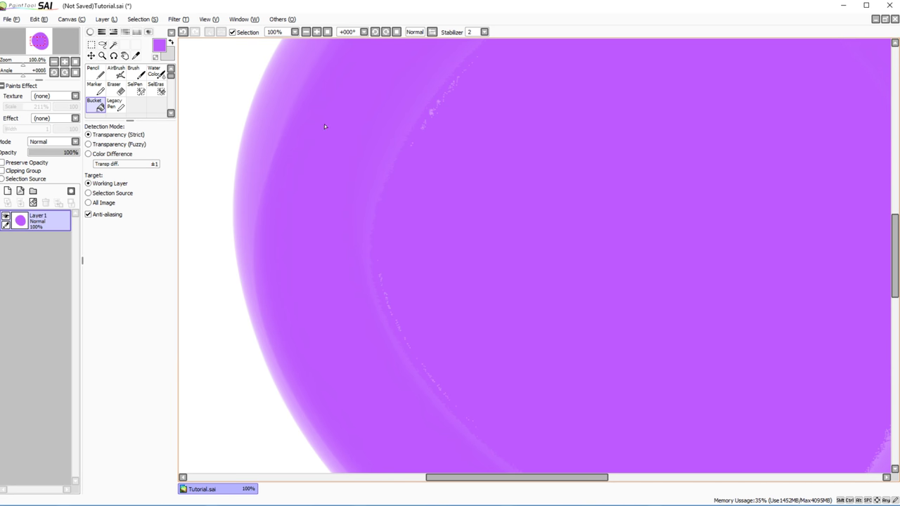
{"action": "left_click", "coordinate": [183, 31]}
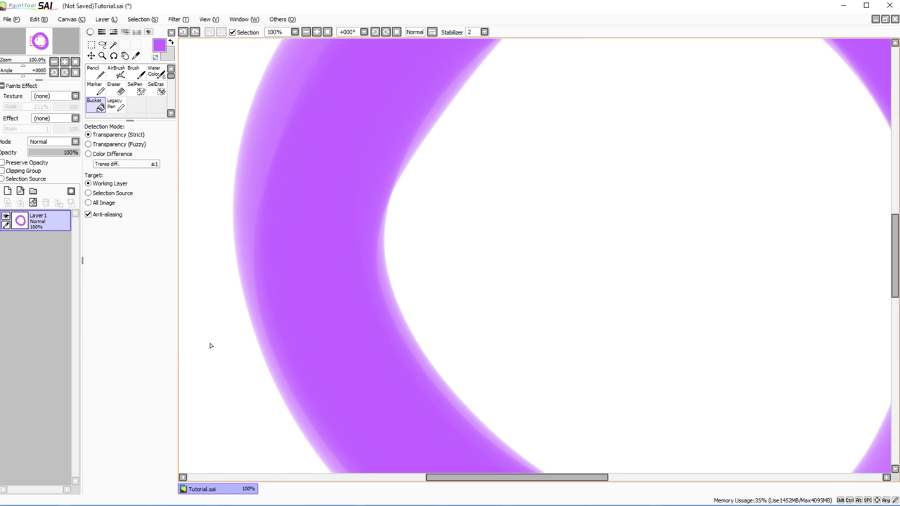
{"action": "left_click", "coordinate": [423, 284]}
{"action": "left_click", "coordinate": [182, 32]}
Step: Switch the detection mode to Transparency (Fuzzy), fill the inside of the ring, view the whole canvas and undo the fill
{"action": "left_click", "coordinate": [129, 145]}
{"action": "left_click", "coordinate": [361, 161]}
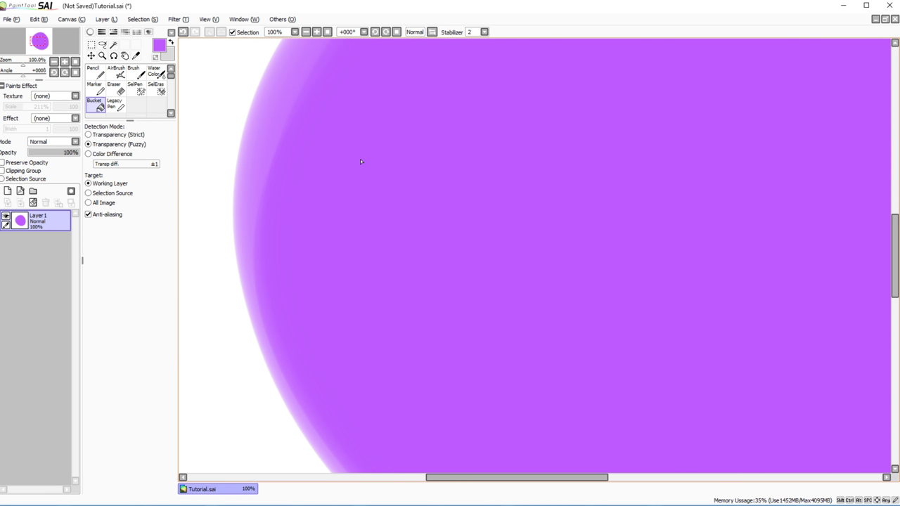
{"action": "left_click", "coordinate": [327, 32]}
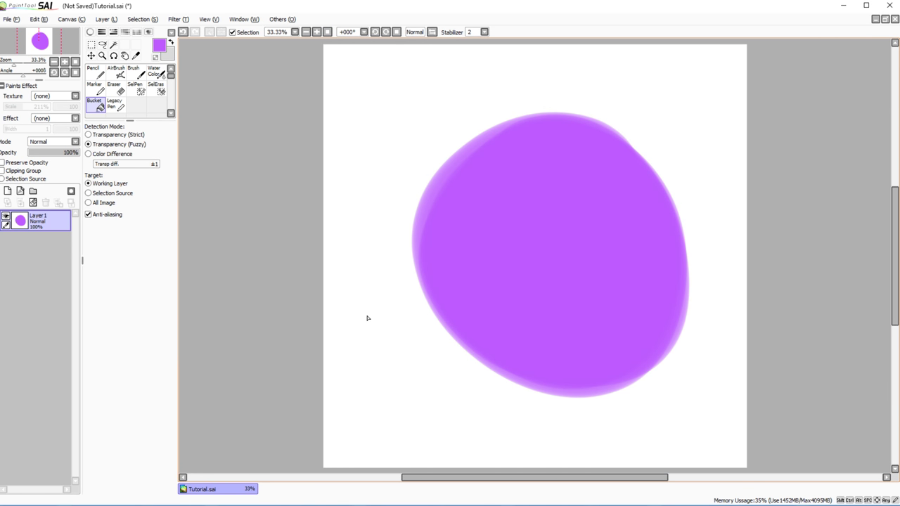
{"action": "left_click", "coordinate": [182, 33]}
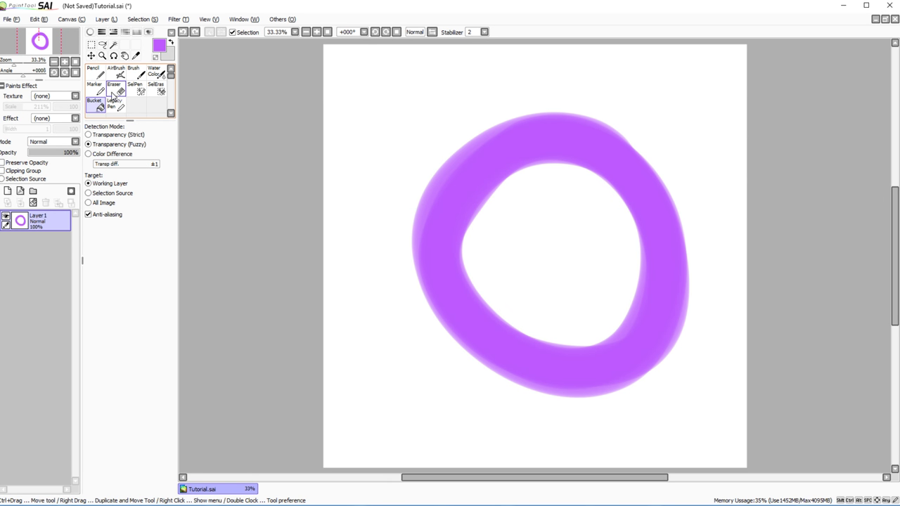
Step: Set the fuzzy transparency difference to 255, fill the inside of the ring, undo the fill and set the difference to 0
{"action": "left_click_drag", "start_coordinate": [105, 164], "coordinate": [159, 164]}
{"action": "left_click", "coordinate": [518, 266]}
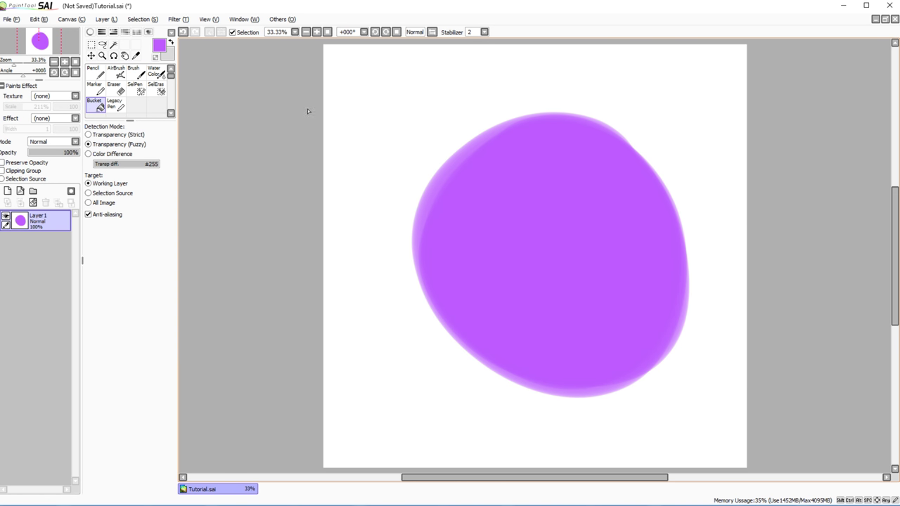
{"action": "left_click", "coordinate": [183, 33]}
{"action": "left_click", "coordinate": [100, 166]}
{"action": "left_click_drag", "start_coordinate": [101, 166], "coordinate": [96, 163]}
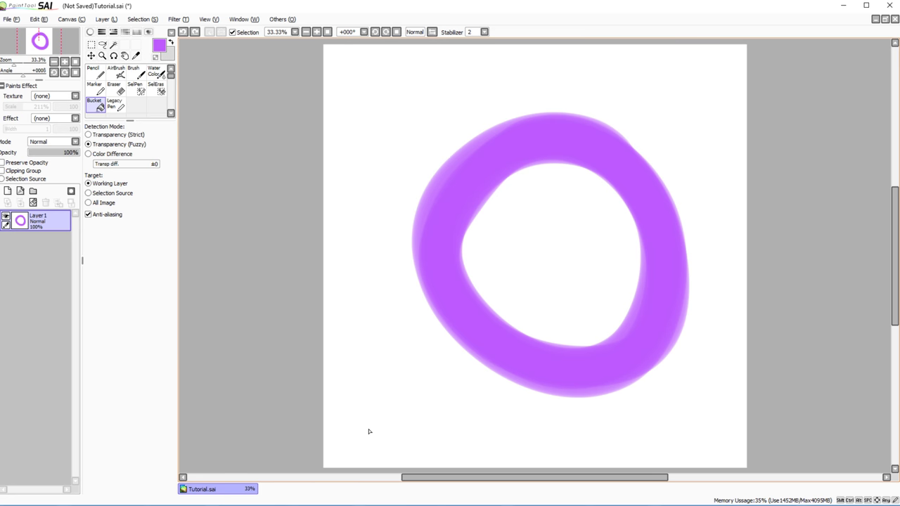
Step: Switch to Transparency (Strict) at a difference of 255, fill the inside of the ring, undo the fill and set the difference to 0
{"action": "left_click", "coordinate": [106, 135]}
{"action": "left_click_drag", "start_coordinate": [106, 166], "coordinate": [161, 165]}
{"action": "left_click", "coordinate": [519, 269]}
{"action": "left_click", "coordinate": [95, 164]}
{"action": "left_click", "coordinate": [183, 32]}
Step: Fill the inside of the ring at a strict transparency difference of 0 and again at 255, undoing each fill
{"action": "left_click", "coordinate": [467, 230]}
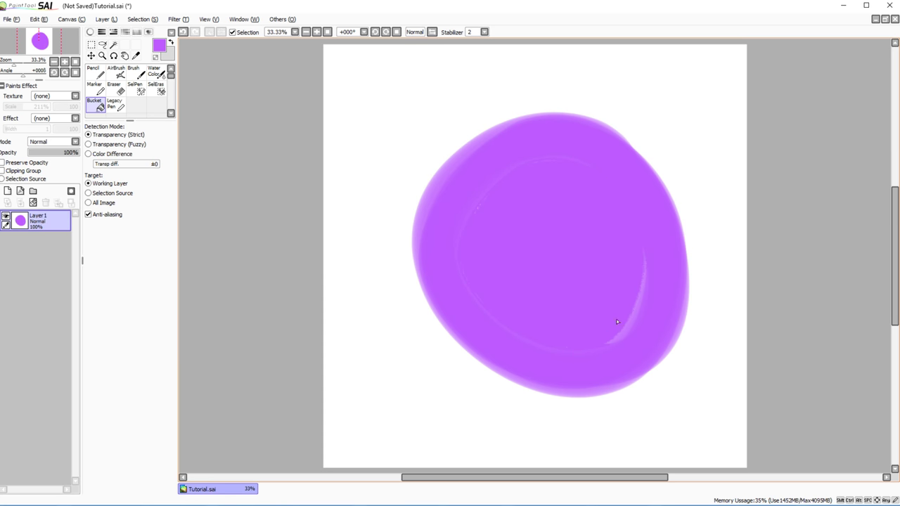
{"action": "left_click_drag", "start_coordinate": [106, 164], "coordinate": [180, 165]}
{"action": "left_click", "coordinate": [184, 31]}
{"action": "left_click", "coordinate": [529, 255]}
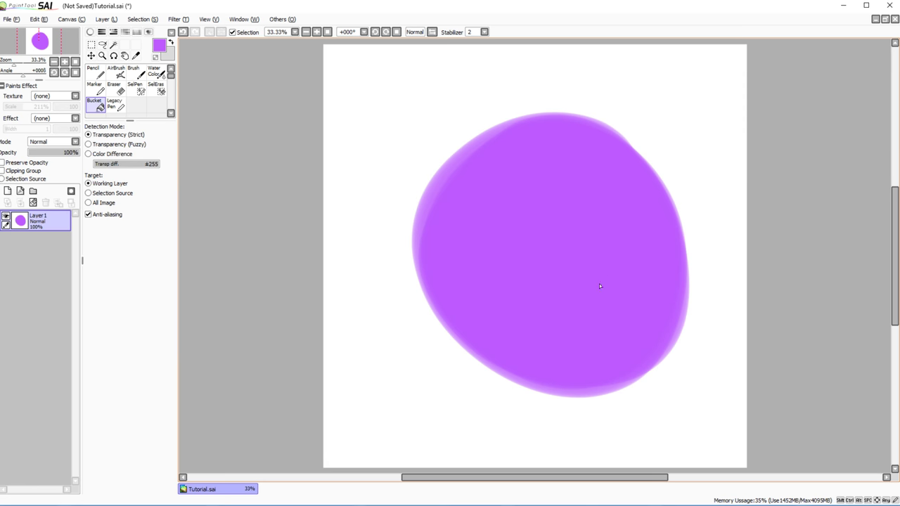
{"action": "left_click", "coordinate": [182, 33]}
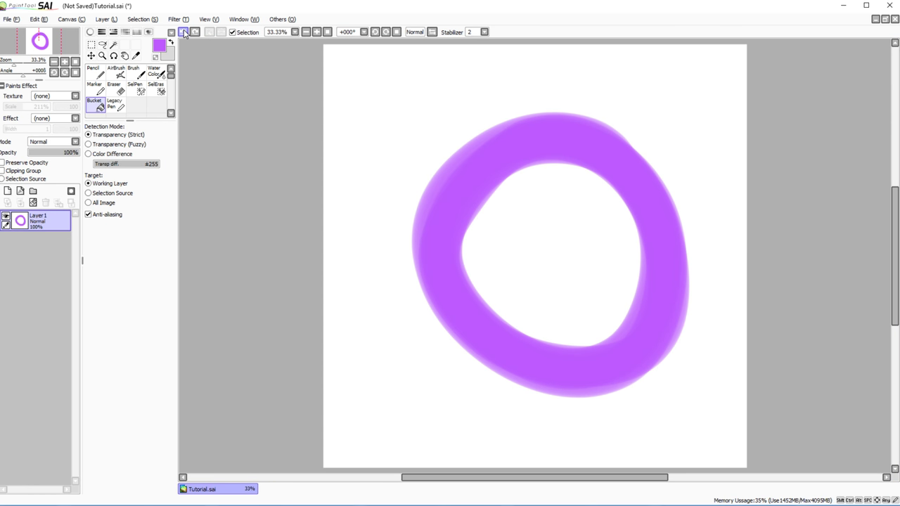
Step: Set the Bucket's transparency difference to 21, fill the inside of the ring and undo the fill
{"action": "left_click_drag", "start_coordinate": [117, 169], "coordinate": [102, 169]}
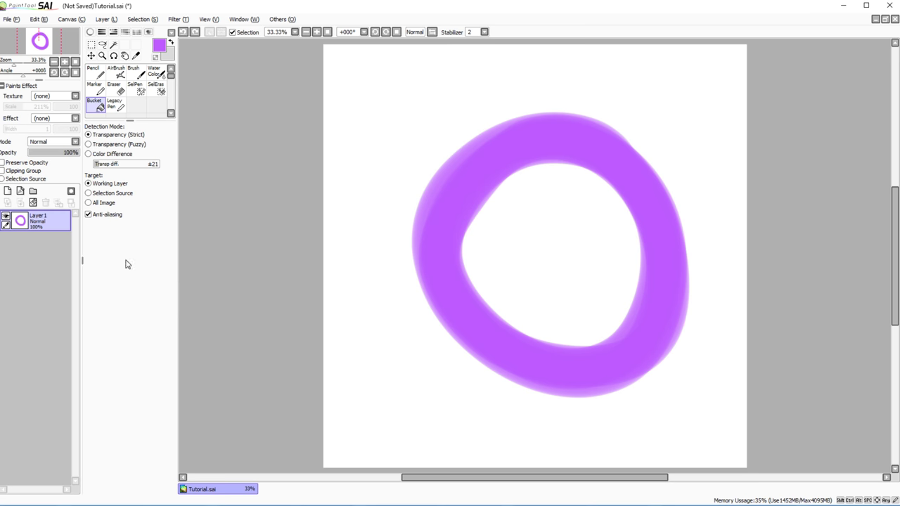
{"action": "left_click", "coordinate": [491, 199]}
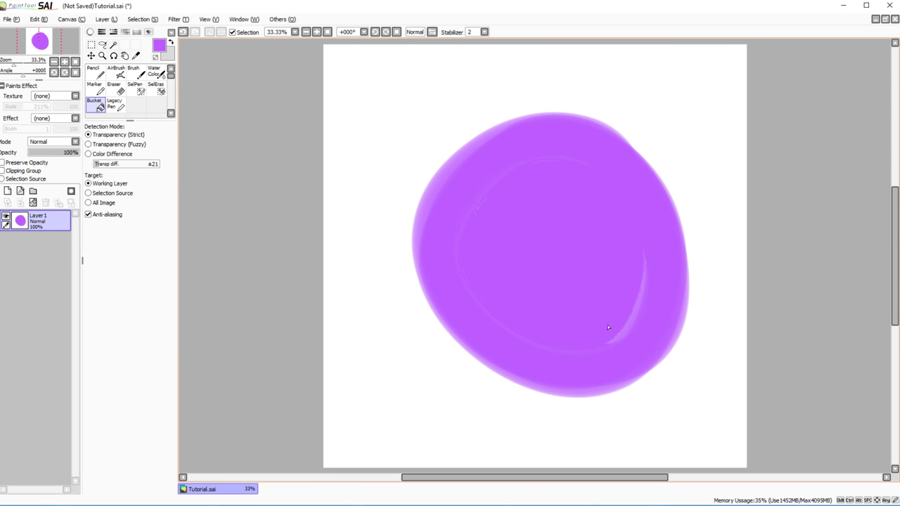
{"action": "left_click", "coordinate": [183, 31]}
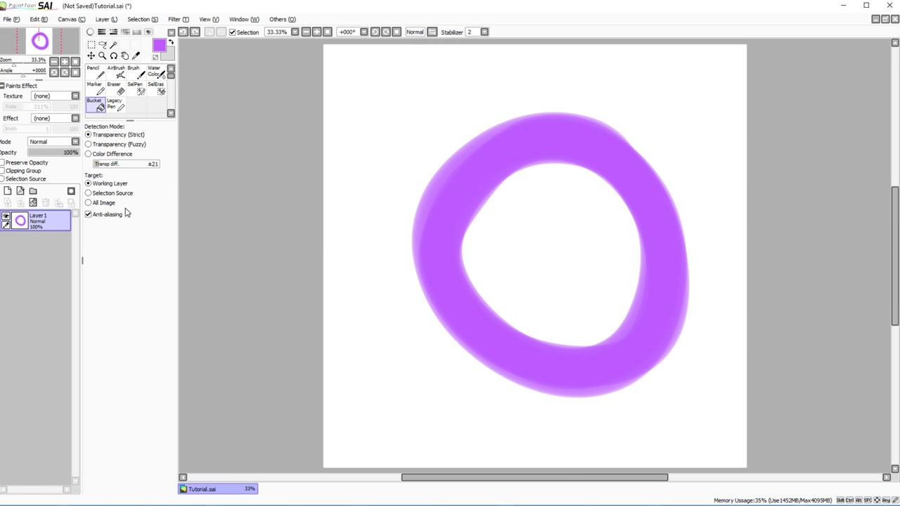
Step: Add a new layer below Layer1 and paint a dark purple diagonal stroke across the ring with the Pencil at size 200
{"action": "left_click", "coordinate": [7, 191]}
{"action": "left_click_drag", "start_coordinate": [38, 229], "coordinate": [39, 248]}
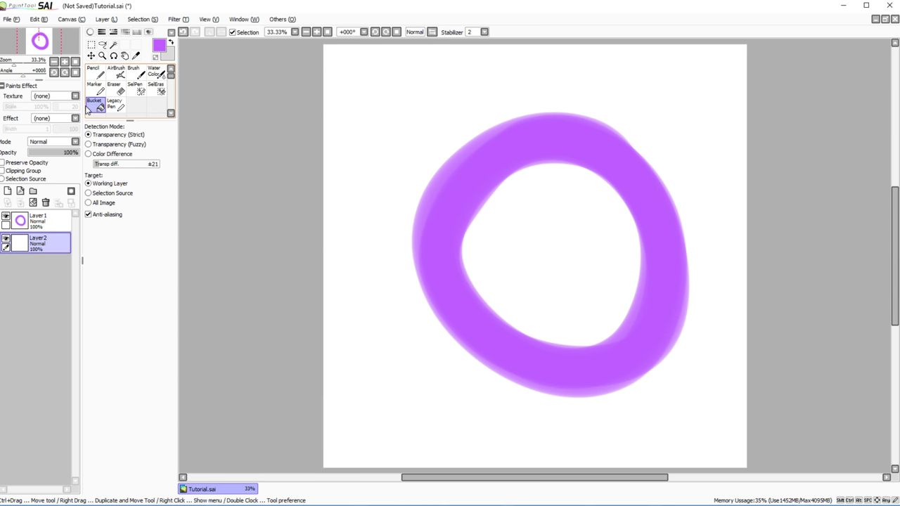
{"action": "left_click", "coordinate": [90, 32]}
{"action": "left_click", "coordinate": [118, 82]}
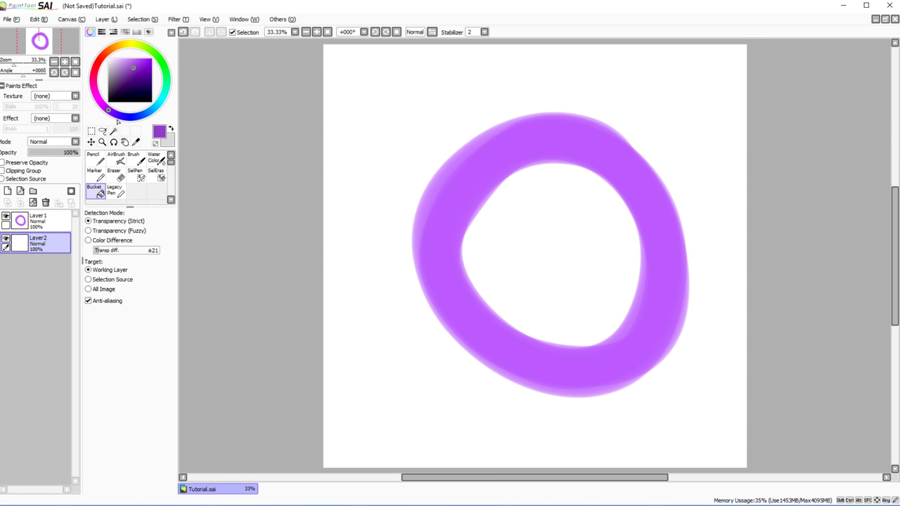
{"action": "left_click", "coordinate": [93, 158]}
{"action": "mouse_move", "coordinate": [460, 90]}
{"action": "left_mouse_down"}
{"action": "mouse_move", "coordinate": [674, 437]}
{"action": "mouse_move", "coordinate": [455, 81]}
{"action": "mouse_move", "coordinate": [663, 358]}
{"action": "mouse_move", "coordinate": [518, 111]}
{"action": "left_mouse_up"}
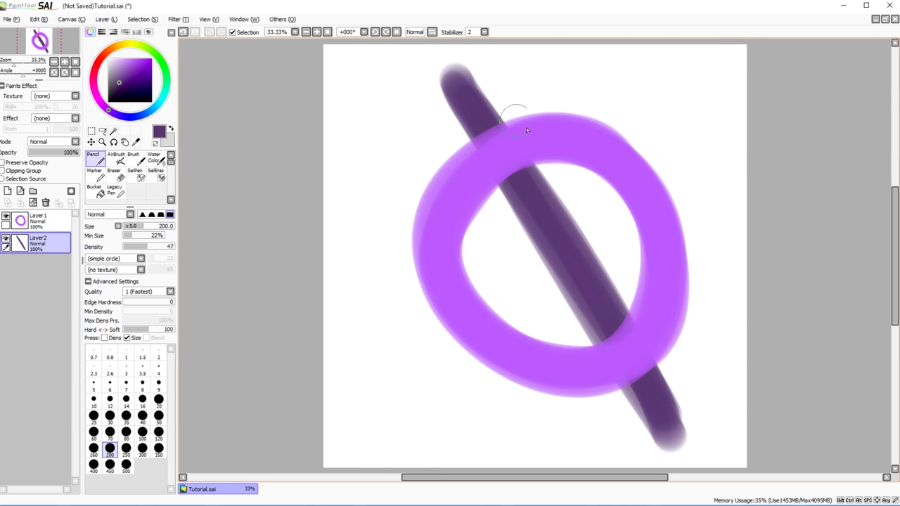
Step: Fill the ring's inside on Layer1 using the Bucket with the Working Layer target, and undo the fill
{"action": "left_click", "coordinate": [42, 221]}
{"action": "left_click", "coordinate": [95, 190]}
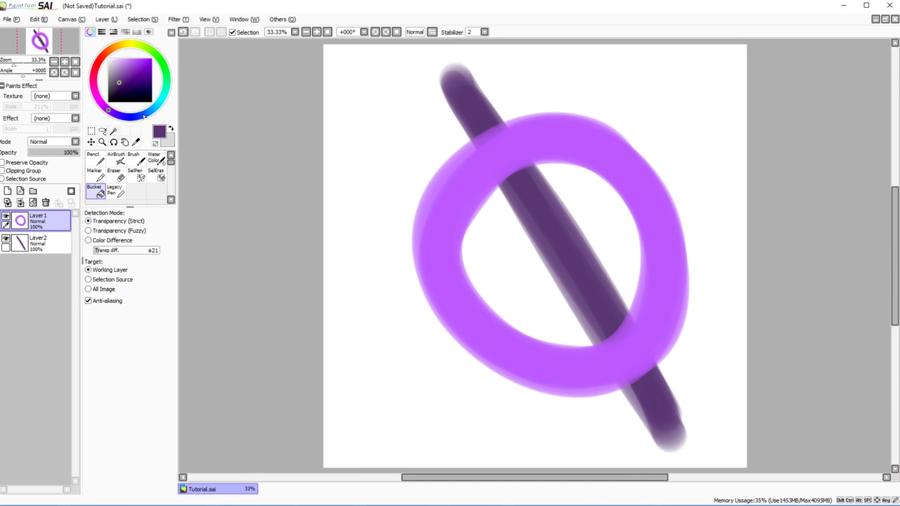
{"action": "left_click", "coordinate": [493, 264]}
{"action": "left_click", "coordinate": [183, 32]}
Step: Set the Bucket's target to All Image and fill each half of the ring's inside on Layer1, undoing each fill
{"action": "left_click", "coordinate": [90, 291]}
{"action": "left_click", "coordinate": [507, 251]}
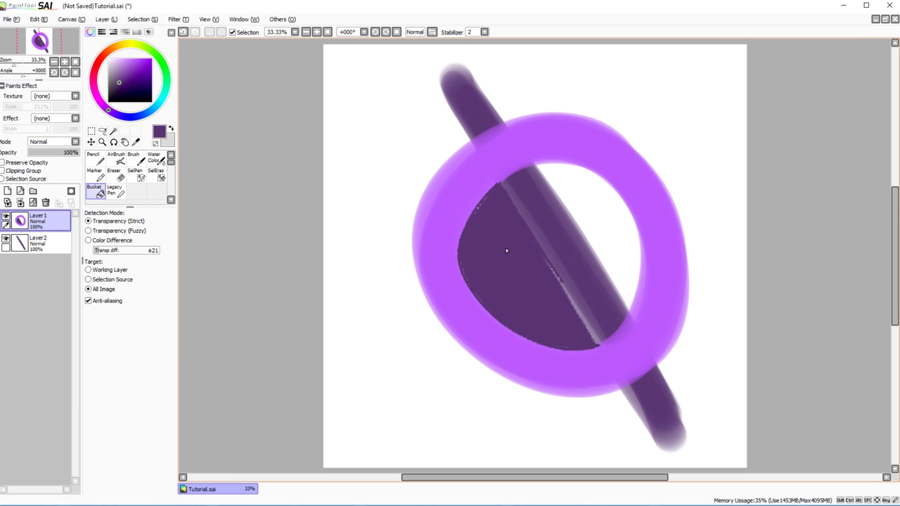
{"action": "left_click", "coordinate": [183, 31]}
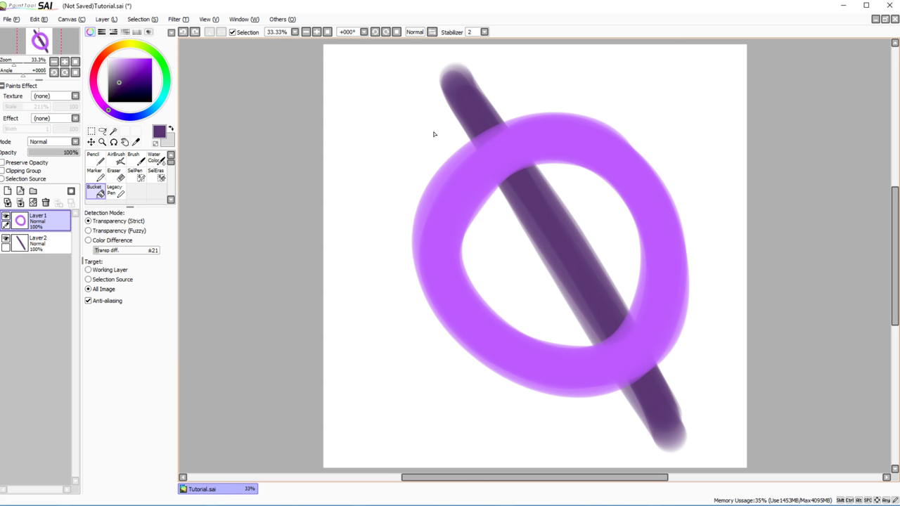
{"action": "left_click", "coordinate": [575, 205]}
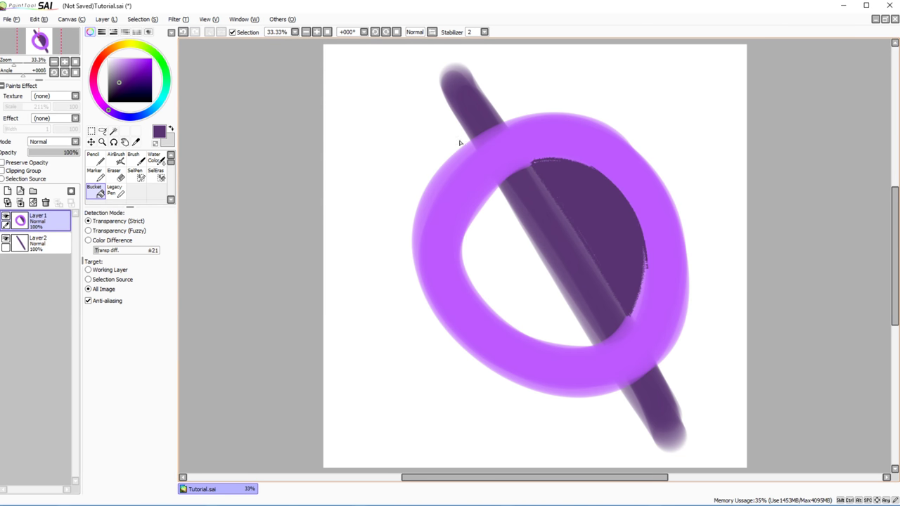
{"action": "left_click", "coordinate": [183, 35]}
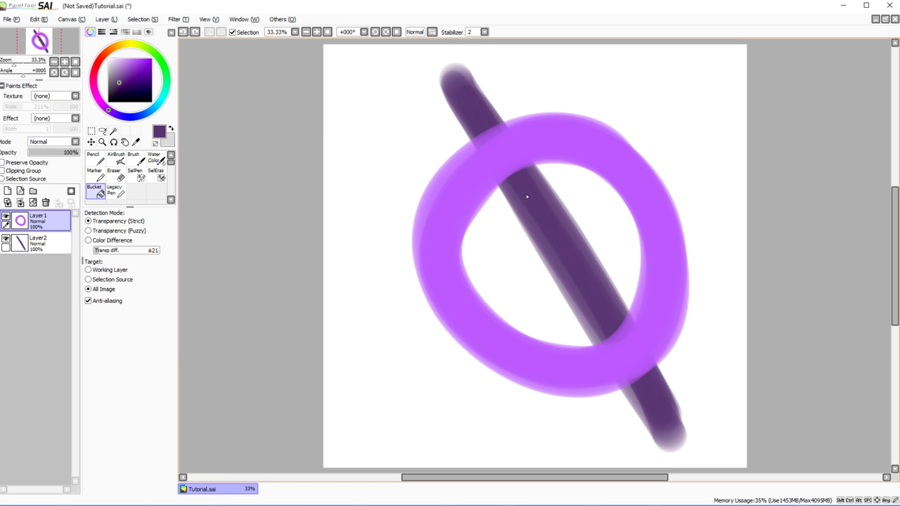
Step: Toggle the visibility of Layer1 and Layer2 off and on, fill the right half of the ring's inside and undo the fill
{"action": "left_click", "coordinate": [5, 217]}
{"action": "left_click", "coordinate": [5, 216]}
{"action": "left_click", "coordinate": [5, 239]}
{"action": "left_click", "coordinate": [6, 239]}
{"action": "left_click", "coordinate": [5, 217]}
{"action": "left_click", "coordinate": [5, 217]}
{"action": "left_click", "coordinate": [579, 202]}
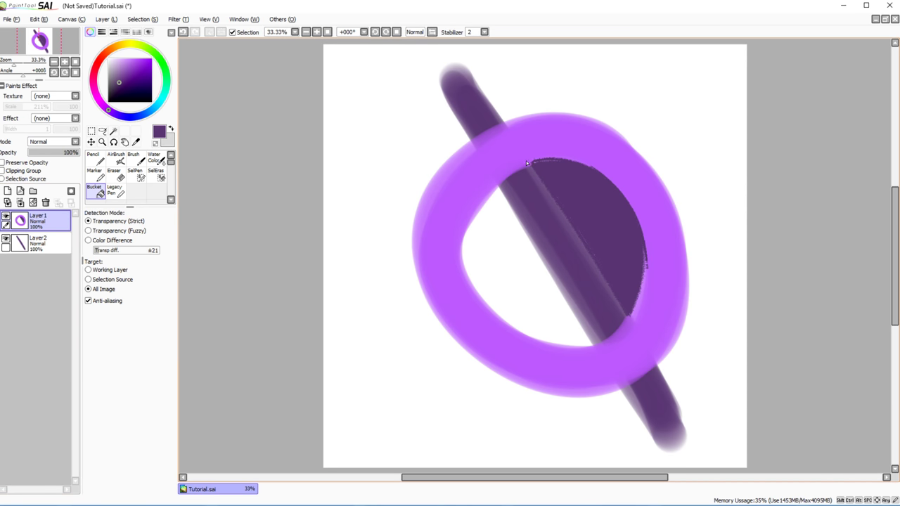
{"action": "left_click", "coordinate": [184, 32]}
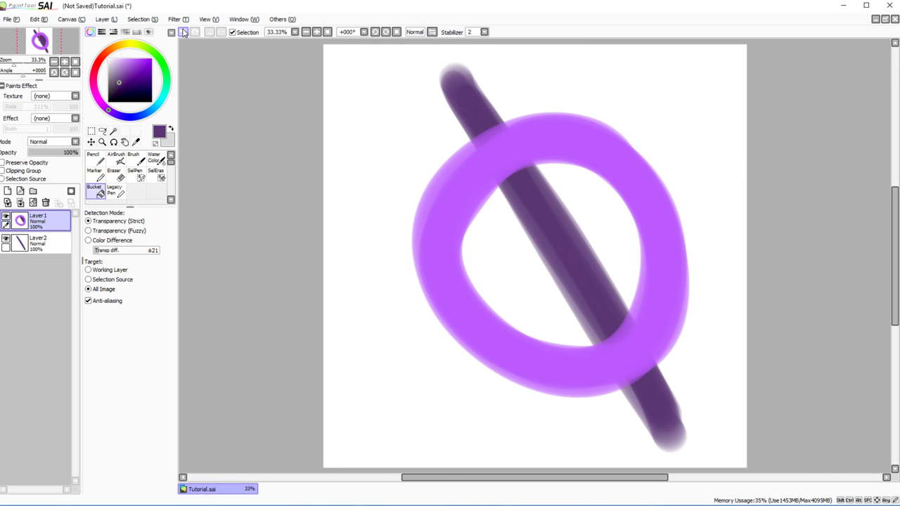
Step: Add a new layer between Layer1 and Layer2 and fill the right half of the ring's inside on it with the Bucket
{"action": "left_click", "coordinate": [7, 191]}
{"action": "left_click_drag", "start_coordinate": [49, 243], "coordinate": [42, 246]}
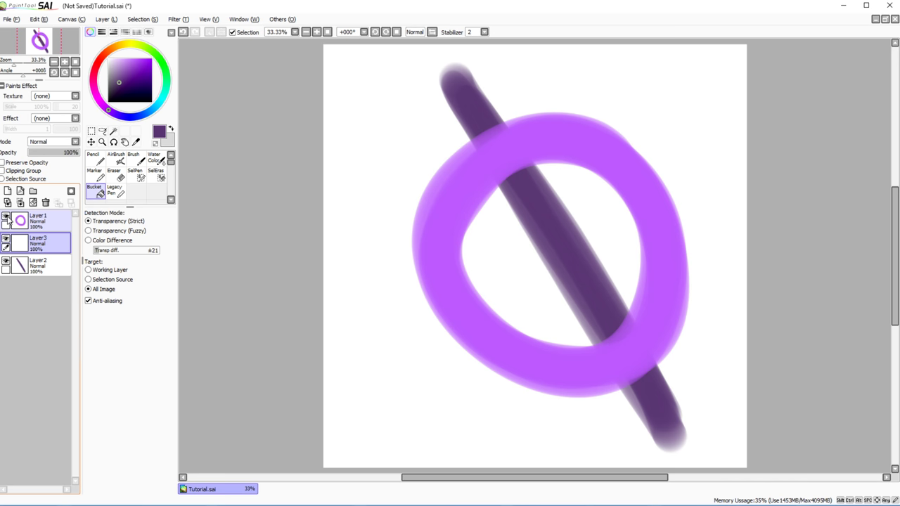
{"action": "left_click", "coordinate": [547, 177]}
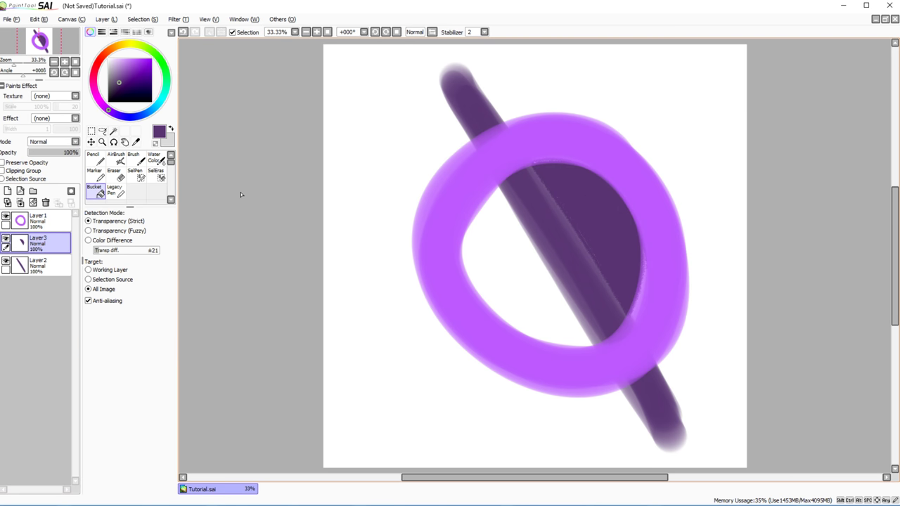
Step: Hide Layer1 and Layer2 to examine the fill on Layer3 alone, and show both layers again
{"action": "left_click", "coordinate": [6, 217]}
{"action": "left_click", "coordinate": [5, 260]}
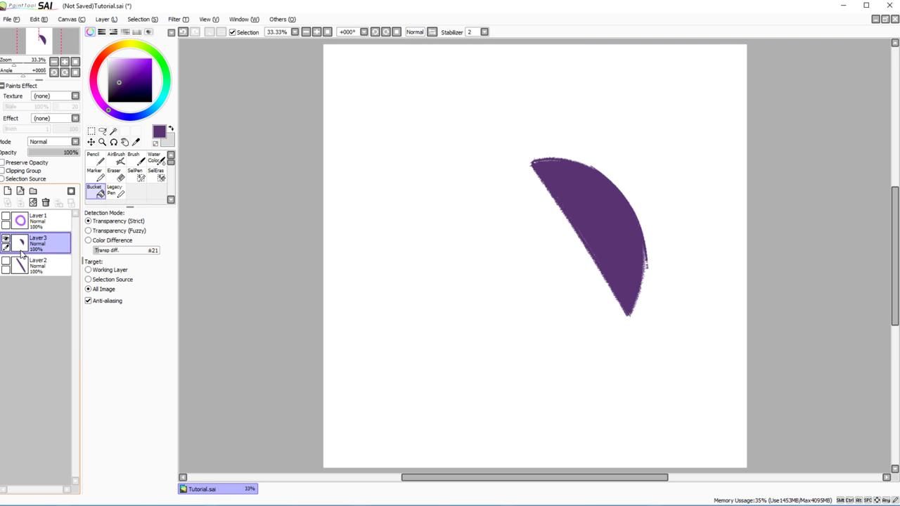
{"action": "left_click", "coordinate": [6, 261]}
{"action": "left_click", "coordinate": [5, 217]}
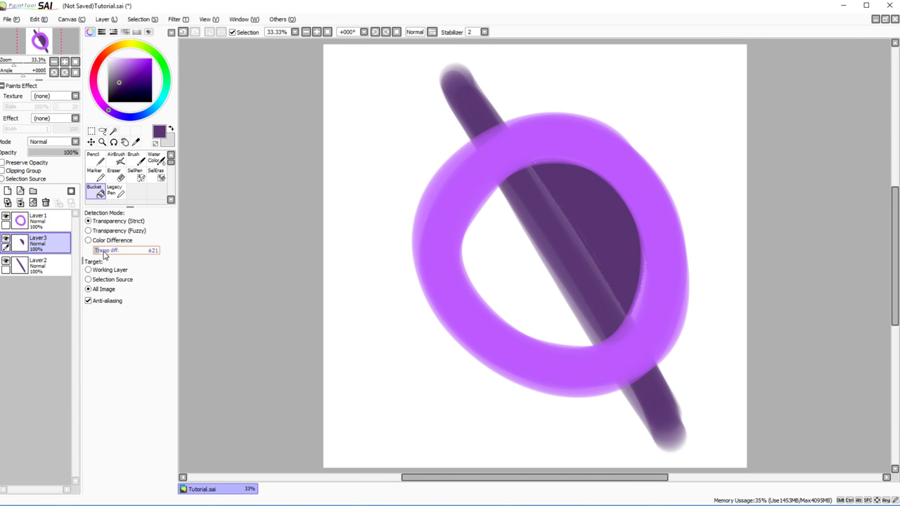
Step: Set the transparency difference to 255, undo the half fill, fill the ring's inside on Layer3 and undo that fill
{"action": "left_click_drag", "start_coordinate": [106, 251], "coordinate": [159, 251]}
{"action": "key", "text": "ctrl+z"}
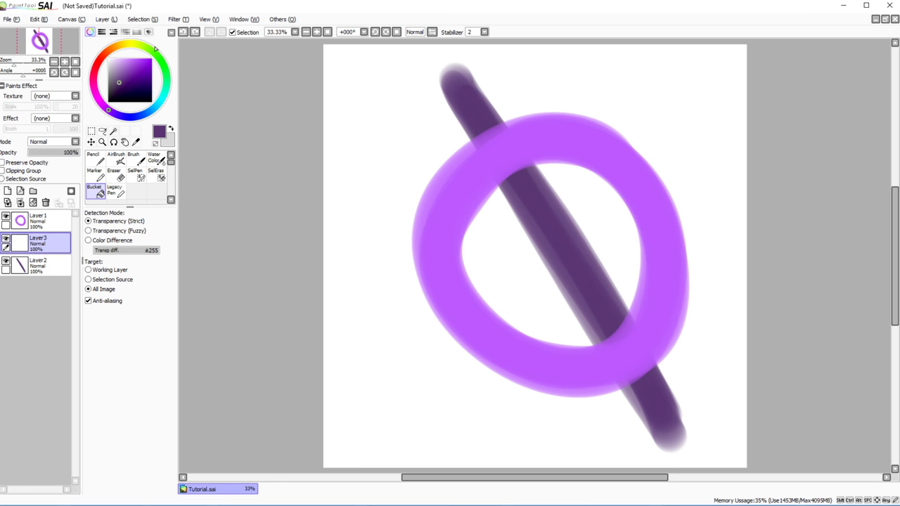
{"action": "left_click", "coordinate": [543, 187]}
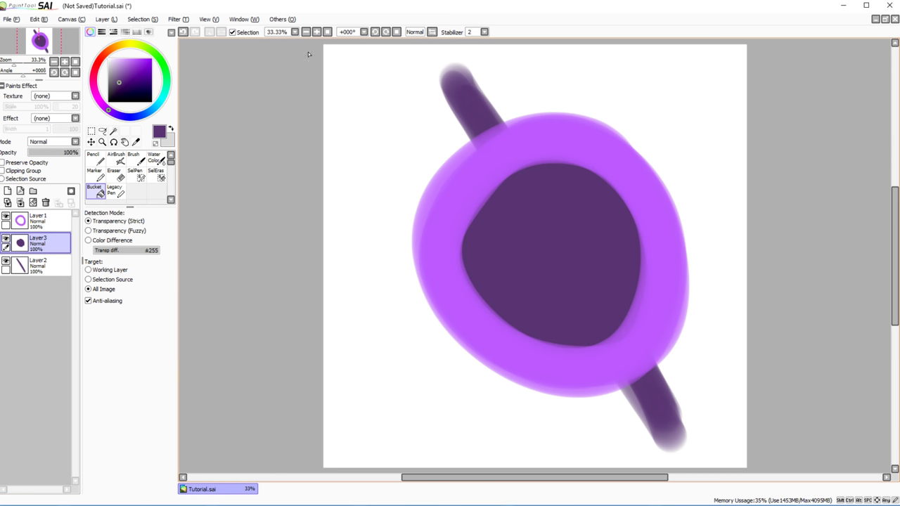
{"action": "key", "text": "ctrl+z"}
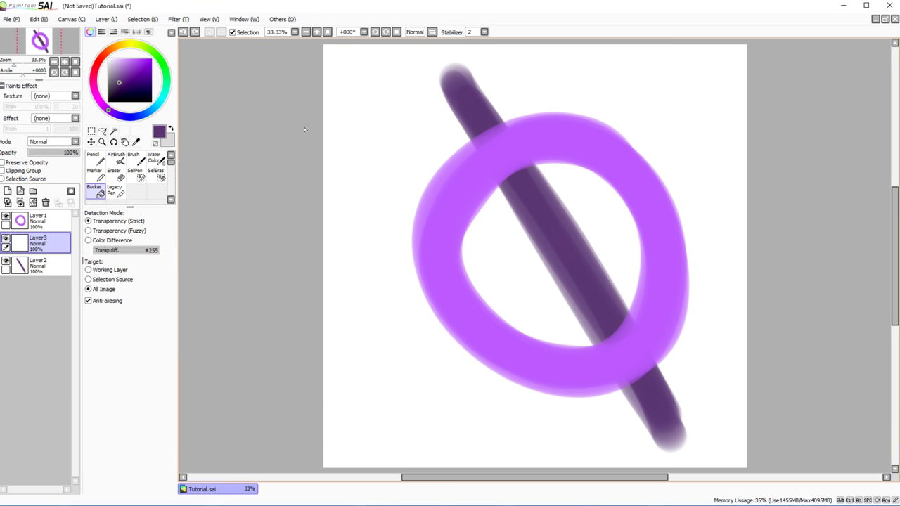
Step: Set the Bucket's transparency difference to 45, fill the right half of the ring's inside on Layer3 and undo the fill
{"action": "left_click", "coordinate": [106, 251]}
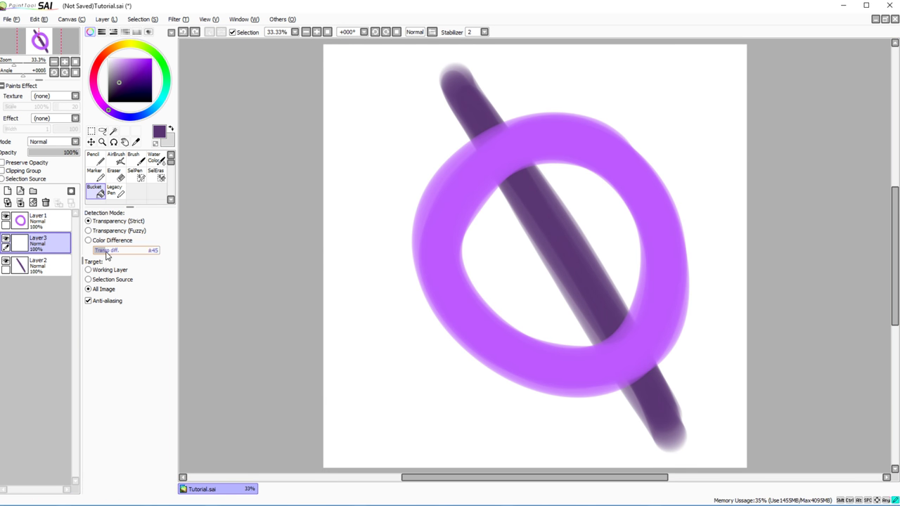
{"action": "left_click", "coordinate": [545, 173]}
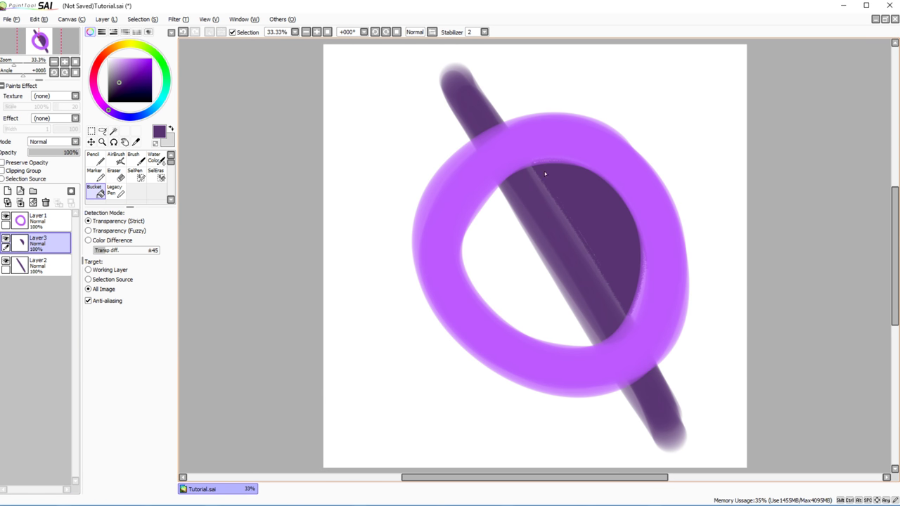
{"action": "left_click", "coordinate": [182, 32]}
Step: Fill the right half of the ring's inside in Transparency (Fuzzy) mode, hide Layer1 and toggle Layer2 to examine the spread under the ring
{"action": "left_click", "coordinate": [89, 231]}
{"action": "left_click", "coordinate": [554, 231]}
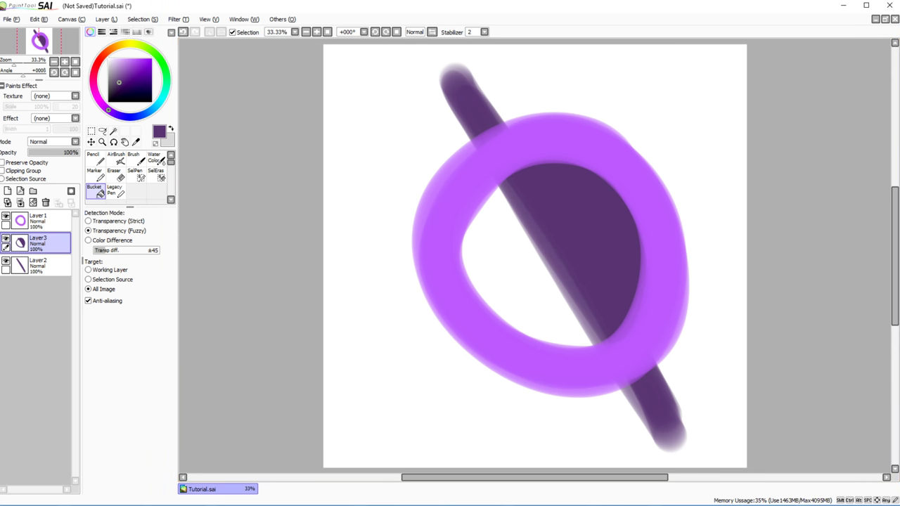
{"action": "left_click", "coordinate": [6, 215]}
{"action": "left_click", "coordinate": [6, 261]}
{"action": "left_click", "coordinate": [6, 261]}
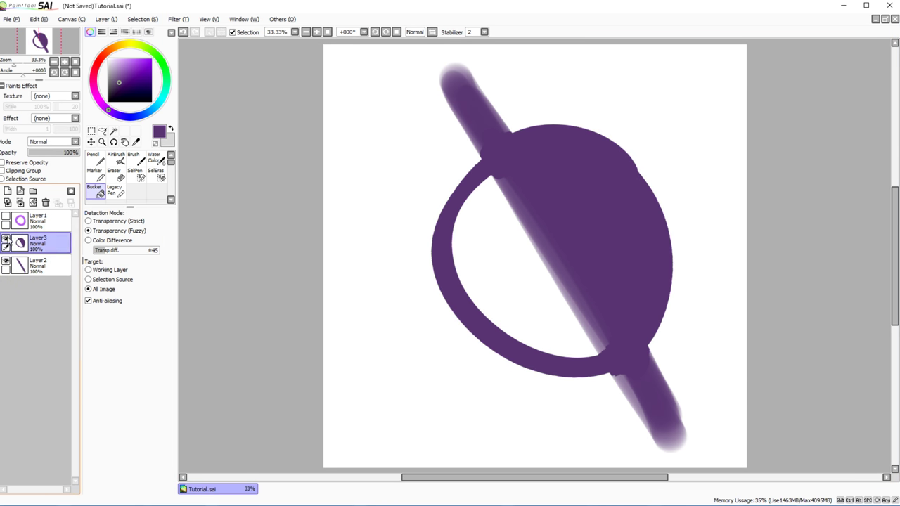
Step: Delete Layer3, set the Bucket's target to Working Layer and show only Layer1 with it selected
{"action": "left_click", "coordinate": [45, 203]}
{"action": "left_click", "coordinate": [39, 222]}
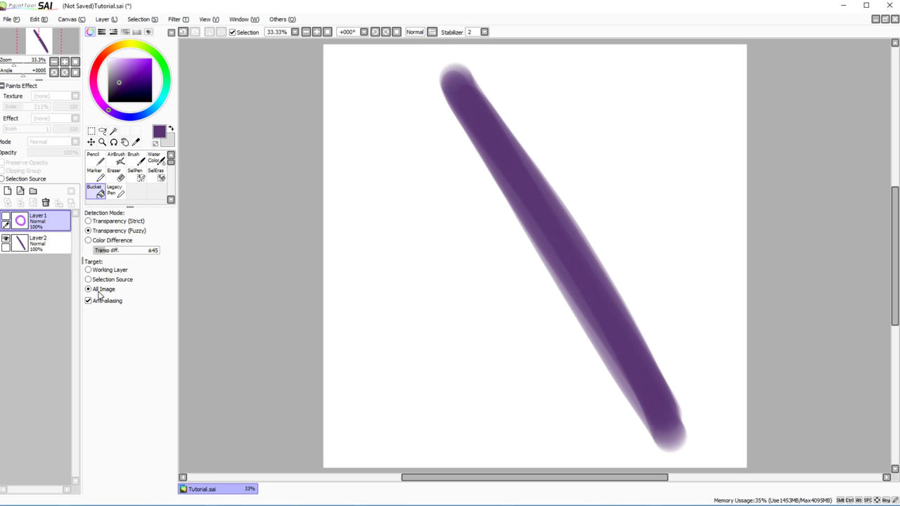
{"action": "left_click", "coordinate": [98, 270]}
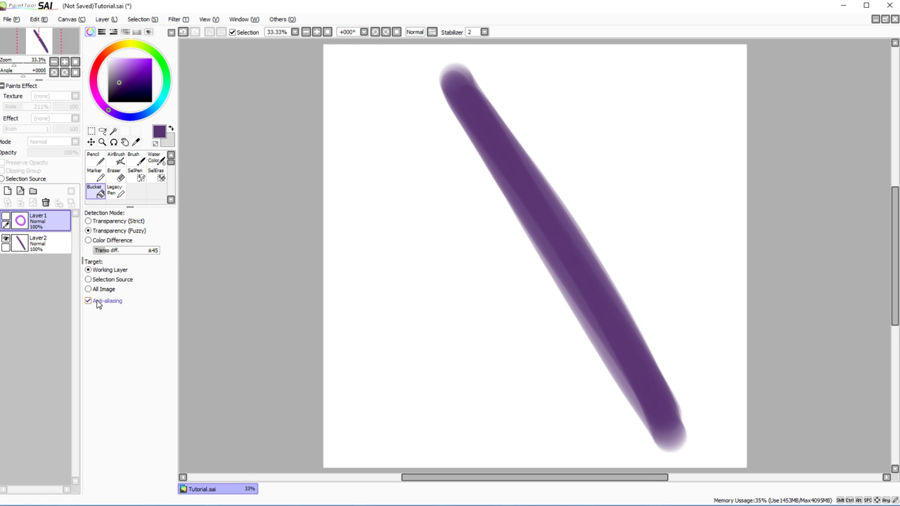
{"action": "left_click", "coordinate": [5, 216]}
{"action": "left_click", "coordinate": [5, 240]}
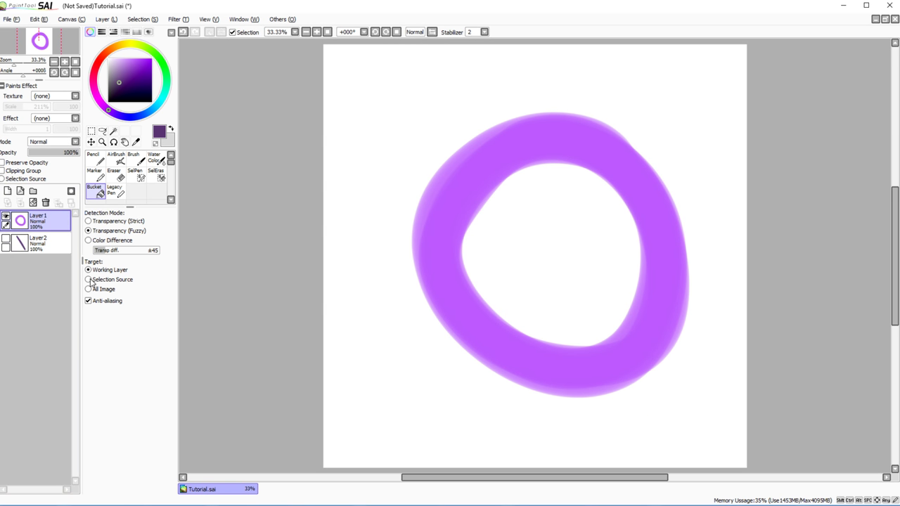
Step: Turn off anti-aliasing, fill the ring's inside on Layer1 in Transparency (Fuzzy) mode and undo the fill
{"action": "left_click", "coordinate": [89, 301]}
{"action": "scroll", "coordinate": [322, 57], "scroll_direction": "up", "scroll_amount": 4}
{"action": "left_click", "coordinate": [357, 198]}
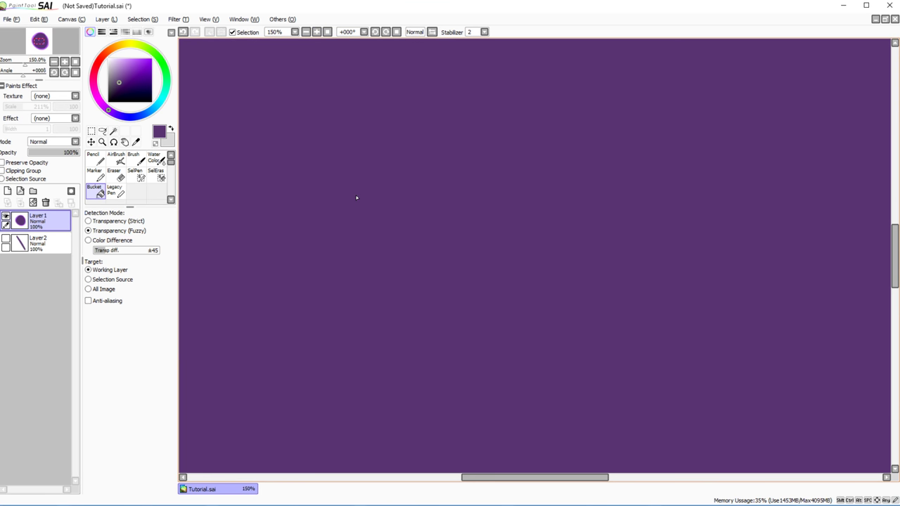
{"action": "key", "text": "ctrl+z"}
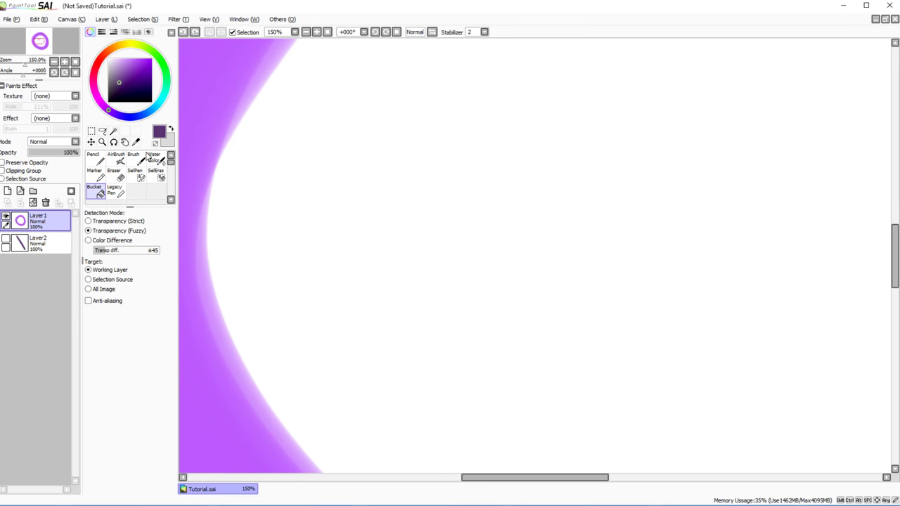
Step: Fill the ring's inside in Color Difference mode, examine the fill's edge pixels up close and undo the fill
{"action": "left_click", "coordinate": [98, 240]}
{"action": "left_click", "coordinate": [251, 317]}
{"action": "left_click_drag", "start_coordinate": [468, 477], "coordinate": [415, 478]}
{"action": "left_click", "coordinate": [316, 31]}
{"action": "left_click", "coordinate": [316, 32]}
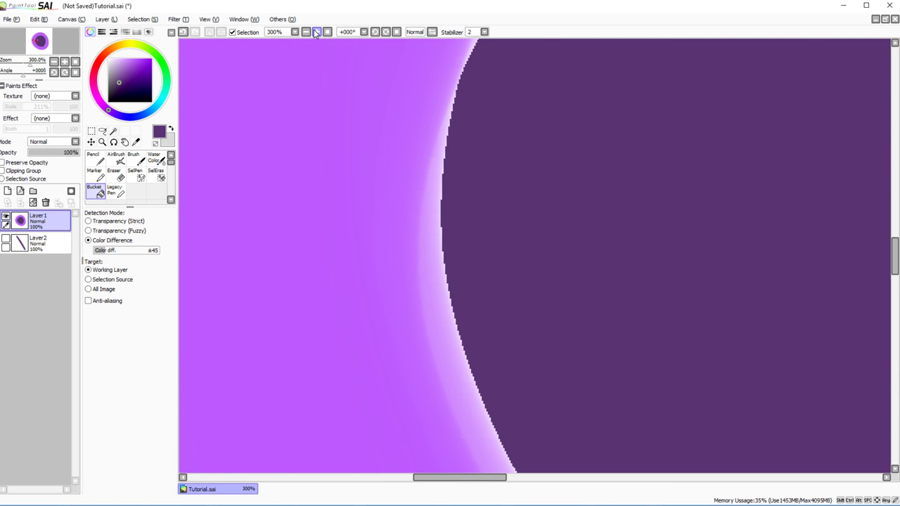
{"action": "left_click", "coordinate": [317, 32]}
{"action": "left_click", "coordinate": [317, 32]}
{"action": "left_click", "coordinate": [316, 32]}
{"action": "left_click", "coordinate": [305, 32]}
{"action": "left_click", "coordinate": [316, 32]}
{"action": "left_click", "coordinate": [316, 32]}
{"action": "left_click_drag", "start_coordinate": [443, 477], "coordinate": [430, 478]}
{"action": "left_click", "coordinate": [186, 33]}
Step: Turn on anti-aliasing, refill the ring's inside to examine the fill's edge, and undo the fill
{"action": "left_click", "coordinate": [105, 302]}
{"action": "left_click", "coordinate": [441, 291]}
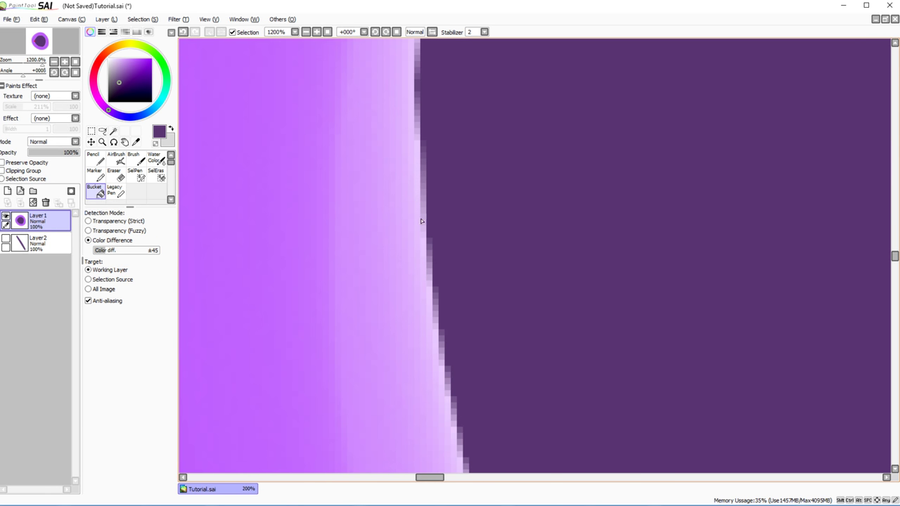
{"action": "left_click", "coordinate": [327, 32]}
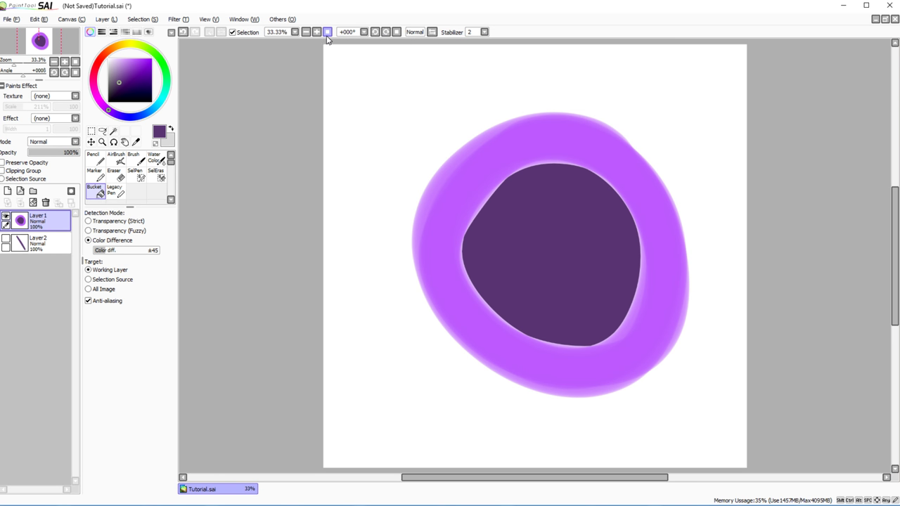
{"action": "left_click", "coordinate": [183, 32]}
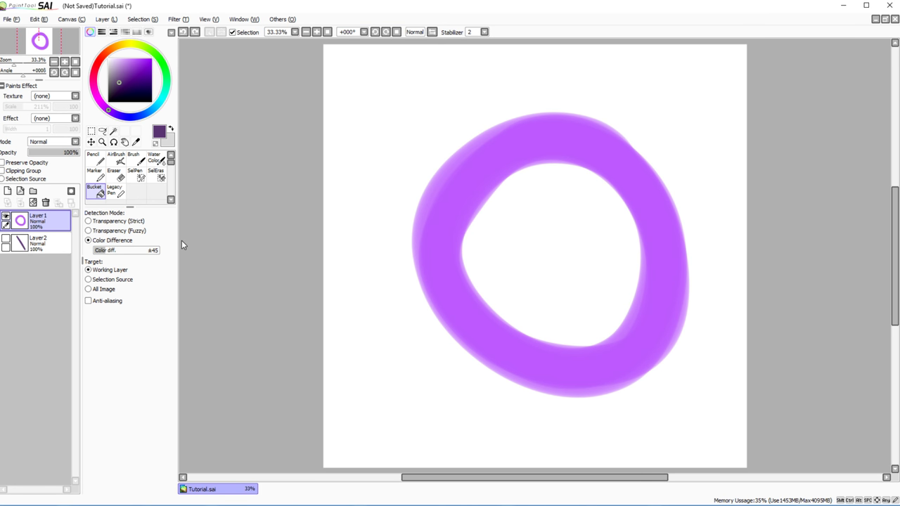
Step: Fill the ring's inside without anti-aliasing, inspect the edge at 400%, undo the fill and turn anti-aliasing back on
{"action": "left_click", "coordinate": [479, 238]}
{"action": "left_click", "coordinate": [316, 32]}
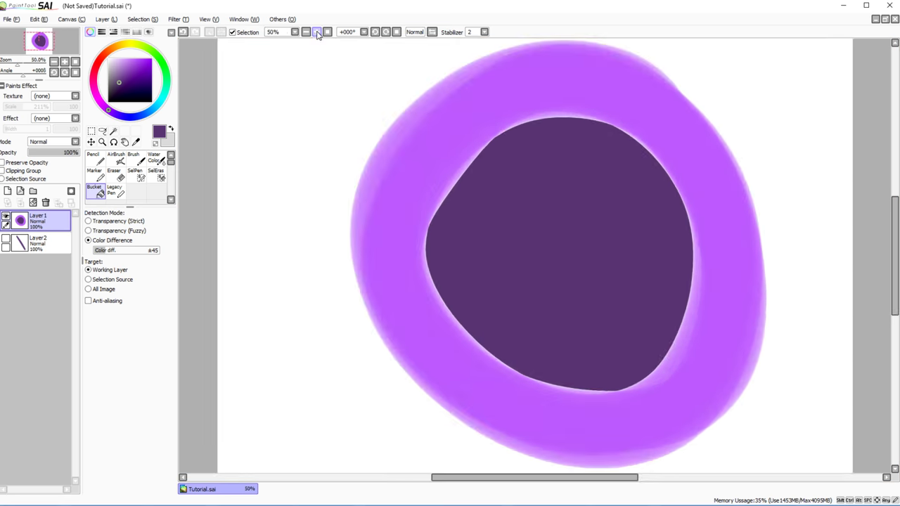
{"action": "left_click", "coordinate": [317, 32]}
{"action": "left_click", "coordinate": [316, 32]}
{"action": "left_click_drag", "start_coordinate": [521, 478], "coordinate": [443, 485]}
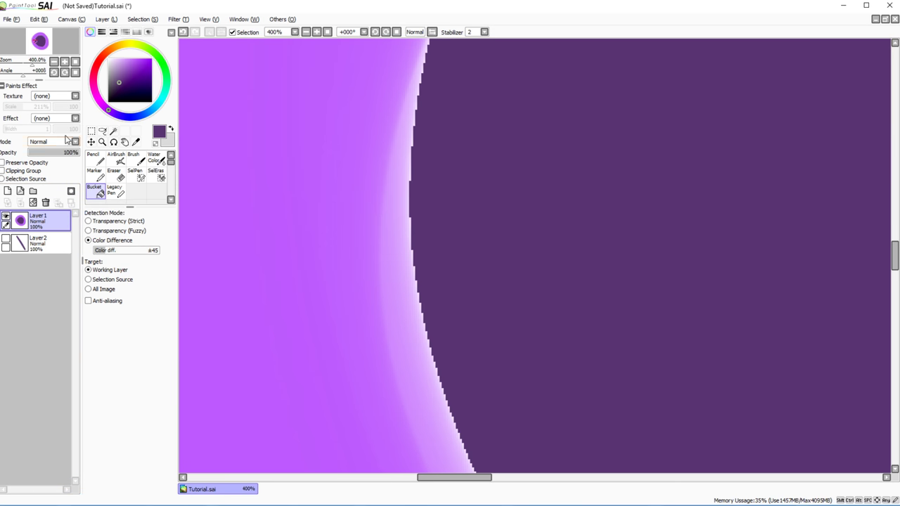
{"action": "left_click", "coordinate": [183, 32]}
{"action": "left_click", "coordinate": [328, 33]}
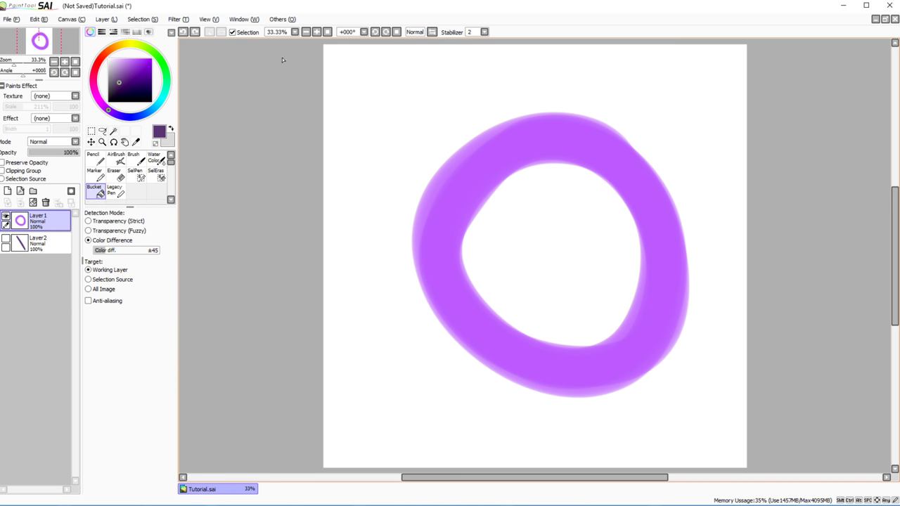
{"action": "left_click", "coordinate": [97, 300]}
Step: Select the Legacy Pen and create a new canvas of 50 x 50 pixels
{"action": "left_click", "coordinate": [117, 193]}
{"action": "left_click", "coordinate": [11, 19]}
{"action": "left_click", "coordinate": [24, 28]}
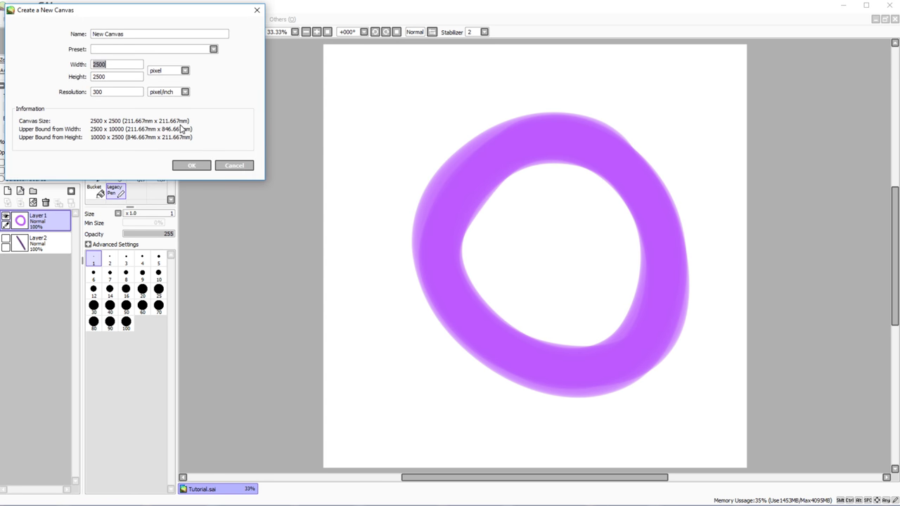
{"action": "type", "text": "50"}
{"action": "key", "text": "Tab"}
{"action": "type", "text": "1"}
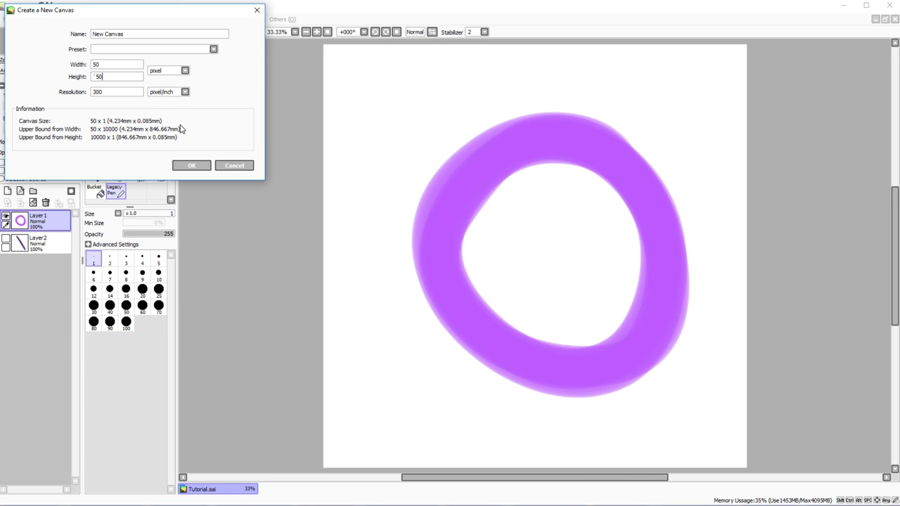
{"action": "type", "text": "0"}
{"action": "key", "text": "Return"}
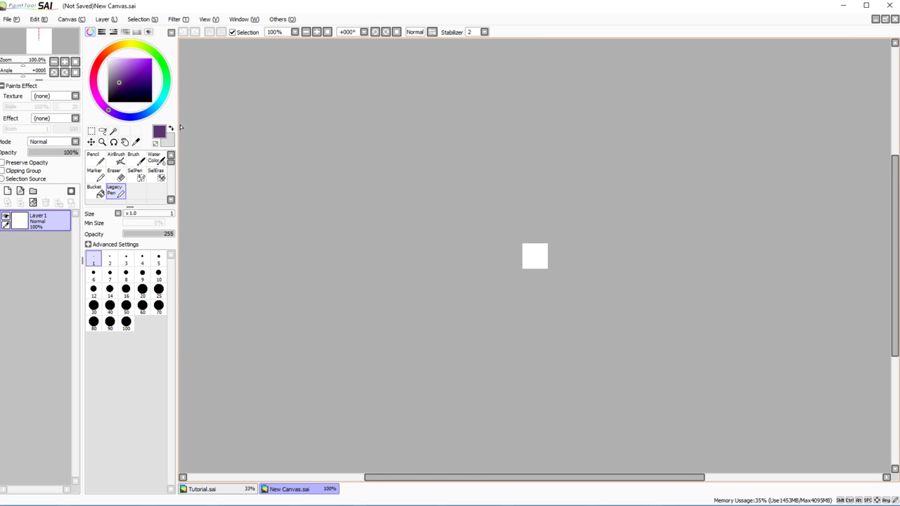
Step: Draw a freehand test stroke with the size 1 Legacy Pen on the new canvas at 1600% and undo it
{"action": "left_click", "coordinate": [316, 32]}
{"action": "left_click", "coordinate": [316, 32]}
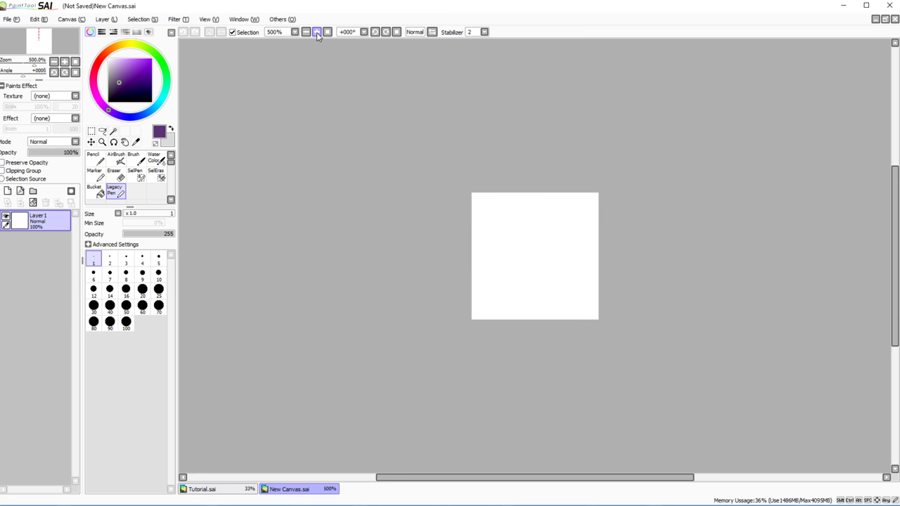
{"action": "left_click", "coordinate": [317, 32]}
{"action": "left_click", "coordinate": [316, 31]}
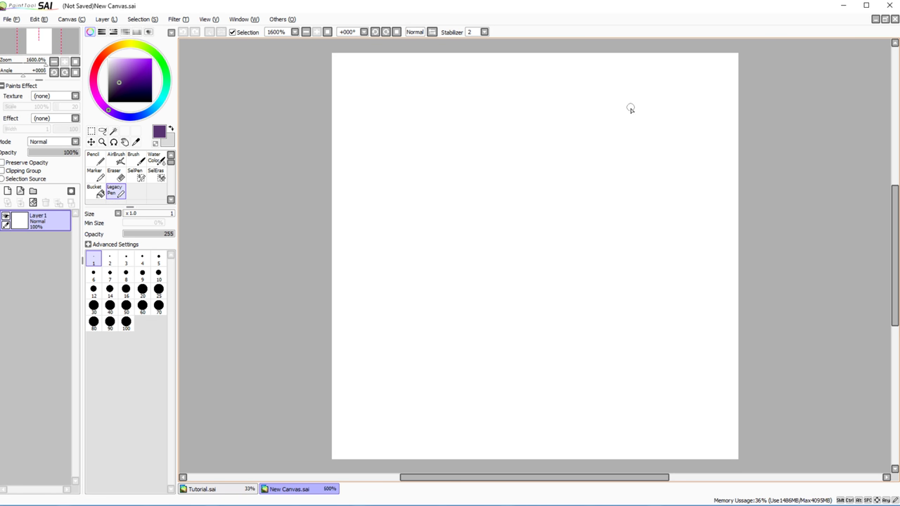
{"action": "mouse_move", "coordinate": [638, 141]}
{"action": "left_mouse_down"}
{"action": "mouse_move", "coordinate": [466, 115]}
{"action": "mouse_move", "coordinate": [512, 193]}
{"action": "mouse_move", "coordinate": [582, 262]}
{"action": "mouse_move", "coordinate": [437, 331]}
{"action": "mouse_move", "coordinate": [624, 398]}
{"action": "mouse_move", "coordinate": [561, 359]}
{"action": "left_mouse_up"}
{"action": "left_click", "coordinate": [183, 33]}
Step: Draw a looping Legacy Pen scribble and undo it, and draw a large boxy outline and undo that too
{"action": "mouse_move", "coordinate": [571, 89]}
{"action": "left_mouse_down"}
{"action": "mouse_move", "coordinate": [545, 65]}
{"action": "mouse_move", "coordinate": [615, 245]}
{"action": "mouse_move", "coordinate": [462, 416]}
{"action": "mouse_move", "coordinate": [620, 332]}
{"action": "mouse_move", "coordinate": [641, 304]}
{"action": "mouse_move", "coordinate": [561, 325]}
{"action": "mouse_move", "coordinate": [359, 221]}
{"action": "mouse_move", "coordinate": [686, 222]}
{"action": "mouse_move", "coordinate": [736, 262]}
{"action": "left_mouse_up"}
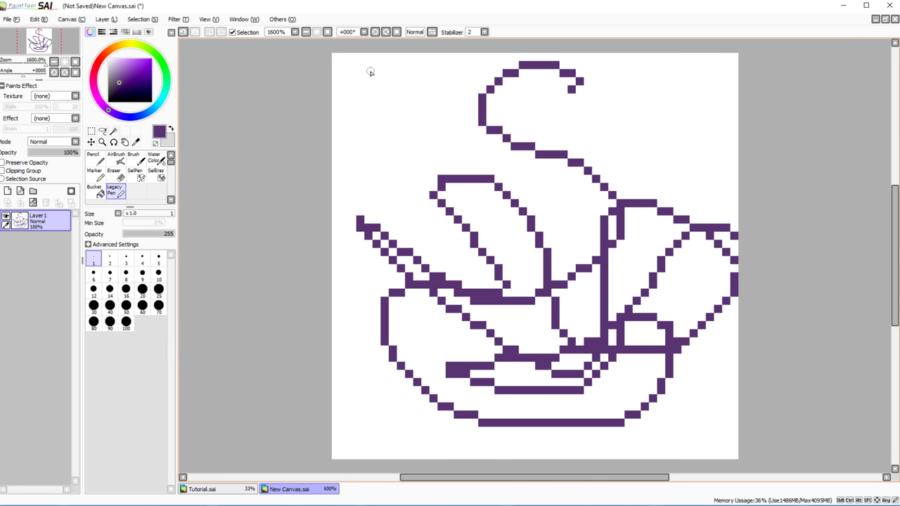
{"action": "left_click", "coordinate": [183, 31]}
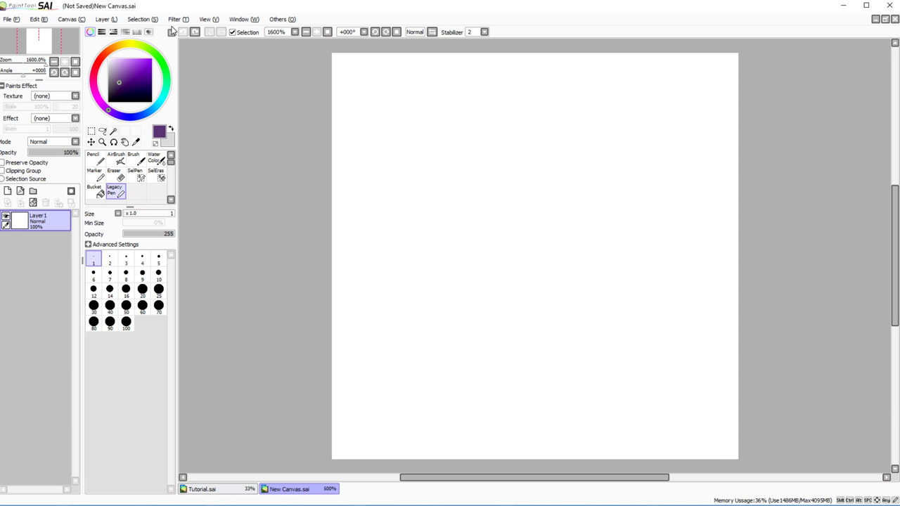
{"action": "mouse_move", "coordinate": [717, 72]}
{"action": "left_mouse_down"}
{"action": "mouse_move", "coordinate": [725, 120]}
{"action": "mouse_move", "coordinate": [727, 324]}
{"action": "mouse_move", "coordinate": [644, 360]}
{"action": "mouse_move", "coordinate": [380, 376]}
{"action": "mouse_move", "coordinate": [359, 246]}
{"action": "mouse_move", "coordinate": [360, 92]}
{"action": "mouse_move", "coordinate": [513, 76]}
{"action": "mouse_move", "coordinate": [716, 72]}
{"action": "left_mouse_up"}
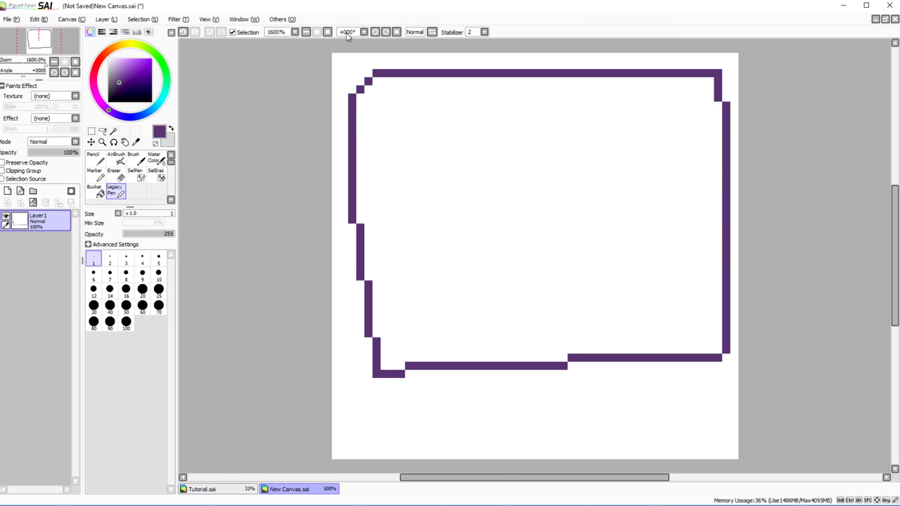
{"action": "left_click", "coordinate": [183, 31]}
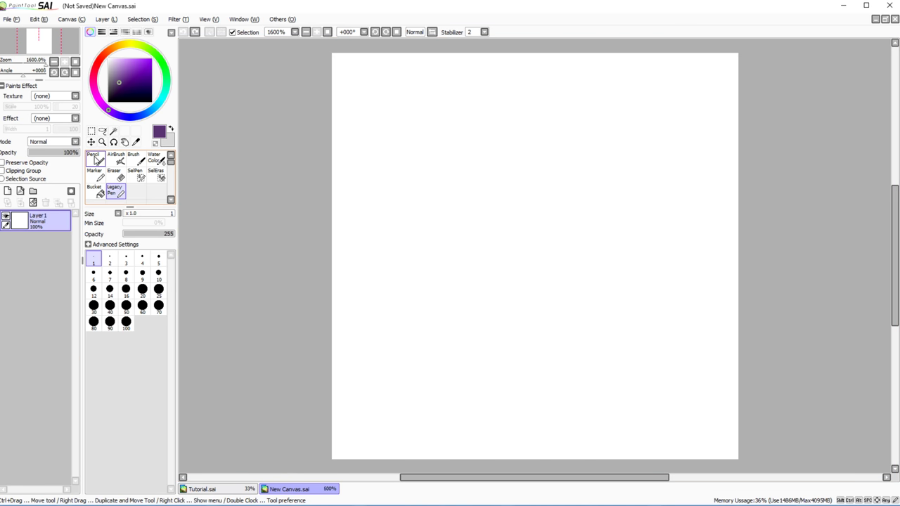
Step: Try a stroke with the Pencil and one with the Brush on the small canvas, undoing each
{"action": "key", "text": "n"}
{"action": "mouse_move", "coordinate": [620, 356]}
{"action": "left_mouse_down"}
{"action": "mouse_move", "coordinate": [319, 185]}
{"action": "mouse_move", "coordinate": [275, 199]}
{"action": "left_mouse_up"}
{"action": "left_click", "coordinate": [182, 31]}
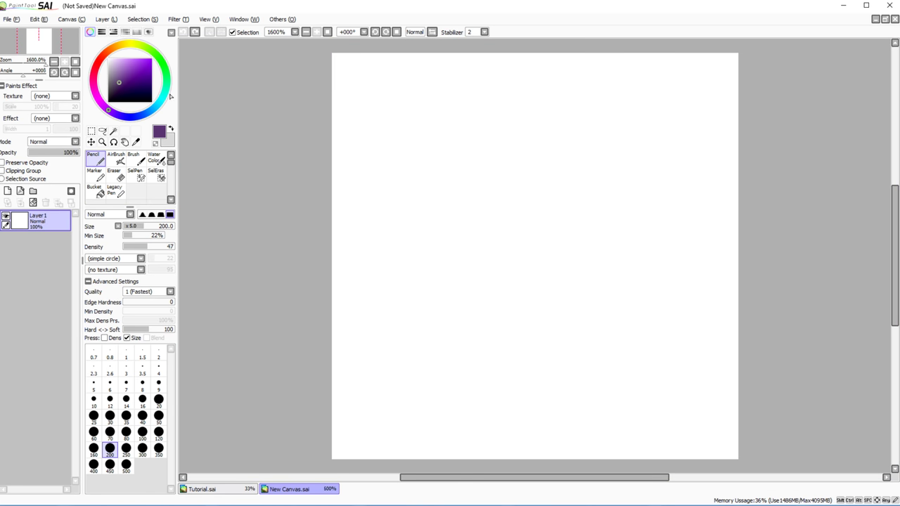
{"action": "left_click", "coordinate": [133, 161]}
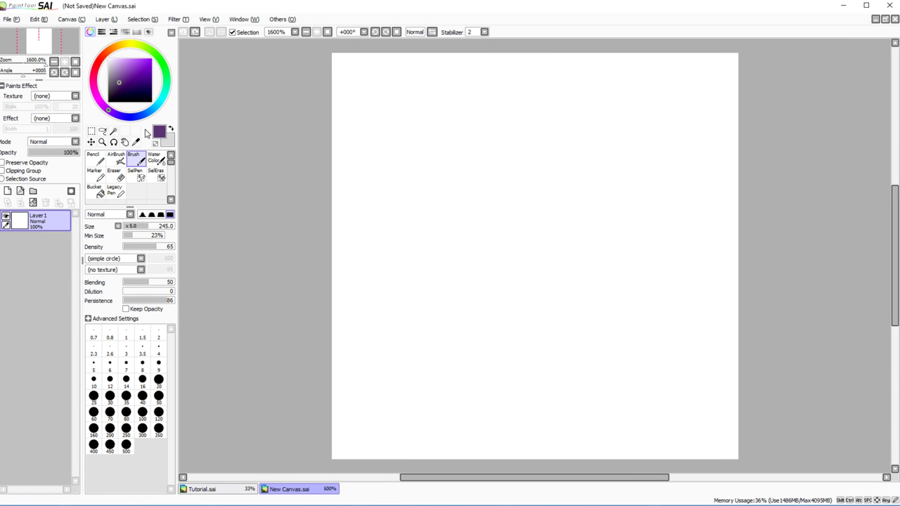
{"action": "mouse_move", "coordinate": [567, 205]}
{"action": "left_mouse_down"}
{"action": "mouse_move", "coordinate": [543, 203]}
{"action": "mouse_move", "coordinate": [523, 217]}
{"action": "left_mouse_up"}
{"action": "left_click", "coordinate": [176, 21]}
{"action": "left_click", "coordinate": [175, 21]}
{"action": "left_click", "coordinate": [183, 32]}
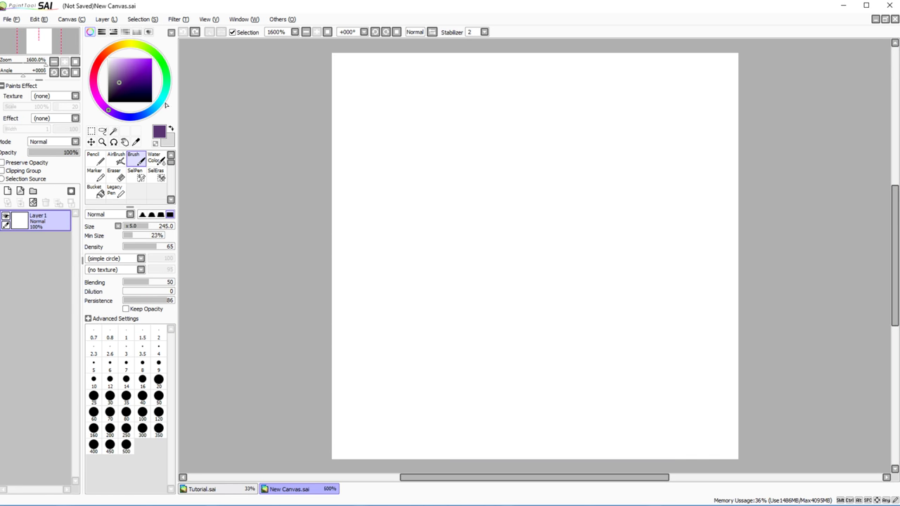
Step: Draw another curvy test line with the Legacy Pen and undo it
{"action": "left_click", "coordinate": [115, 191]}
{"action": "mouse_move", "coordinate": [555, 267]}
{"action": "left_mouse_down"}
{"action": "mouse_move", "coordinate": [542, 296]}
{"action": "mouse_move", "coordinate": [399, 310]}
{"action": "mouse_move", "coordinate": [390, 383]}
{"action": "left_mouse_up"}
{"action": "left_click", "coordinate": [173, 32]}
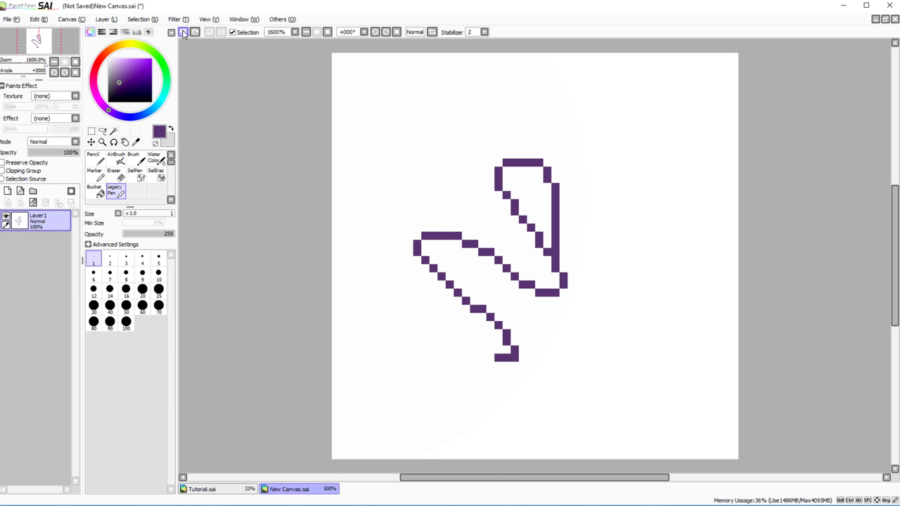
{"action": "left_click", "coordinate": [172, 32]}
Step: Draw a closed heart outline with the Legacy Pen, fill it with the Bucket in Color Difference mode and undo the fill
{"action": "mouse_move", "coordinate": [544, 178]}
{"action": "left_mouse_down"}
{"action": "mouse_move", "coordinate": [447, 319]}
{"action": "mouse_move", "coordinate": [533, 422]}
{"action": "mouse_move", "coordinate": [608, 358]}
{"action": "mouse_move", "coordinate": [687, 145]}
{"action": "mouse_move", "coordinate": [563, 146]}
{"action": "mouse_move", "coordinate": [548, 175]}
{"action": "left_mouse_up"}
{"action": "left_click", "coordinate": [94, 191]}
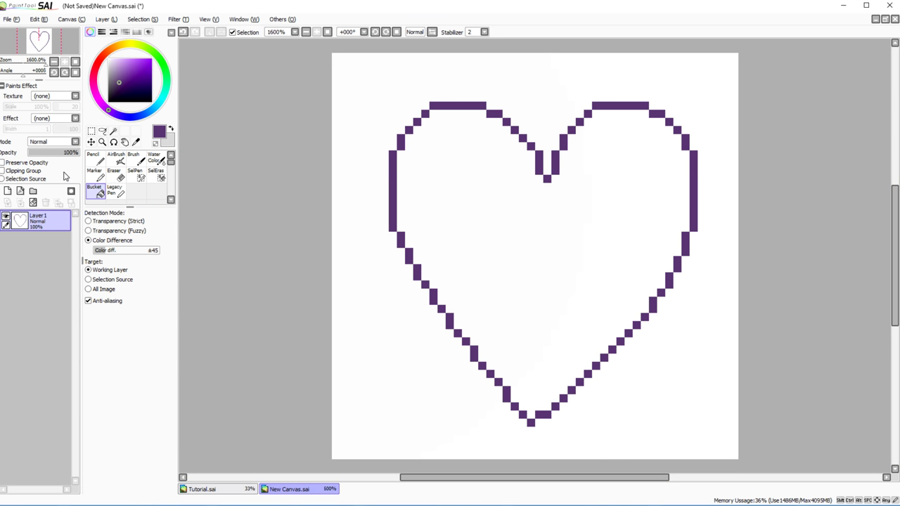
{"action": "left_click", "coordinate": [456, 246]}
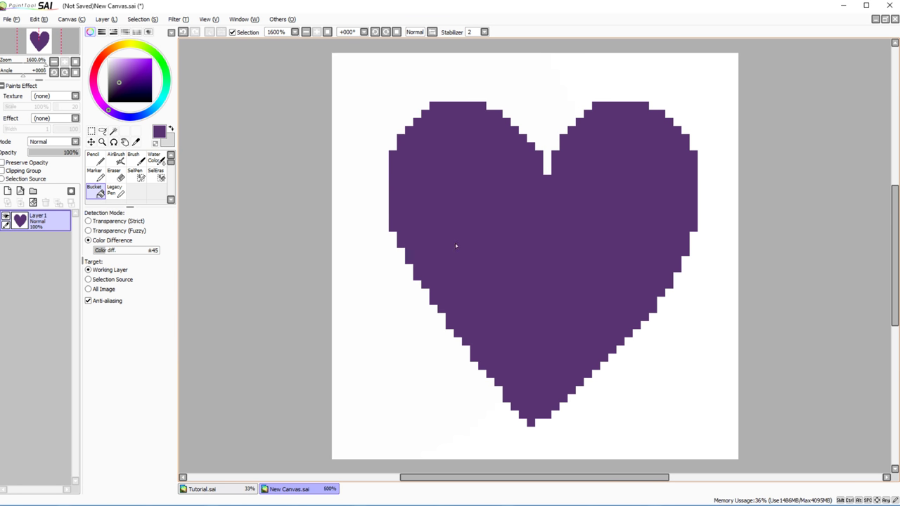
{"action": "left_click", "coordinate": [184, 33]}
Step: Set the Bucket's detection mode to Transparency (Fuzzy) and fill the heart with anti-aliasing on
{"action": "left_click", "coordinate": [117, 221]}
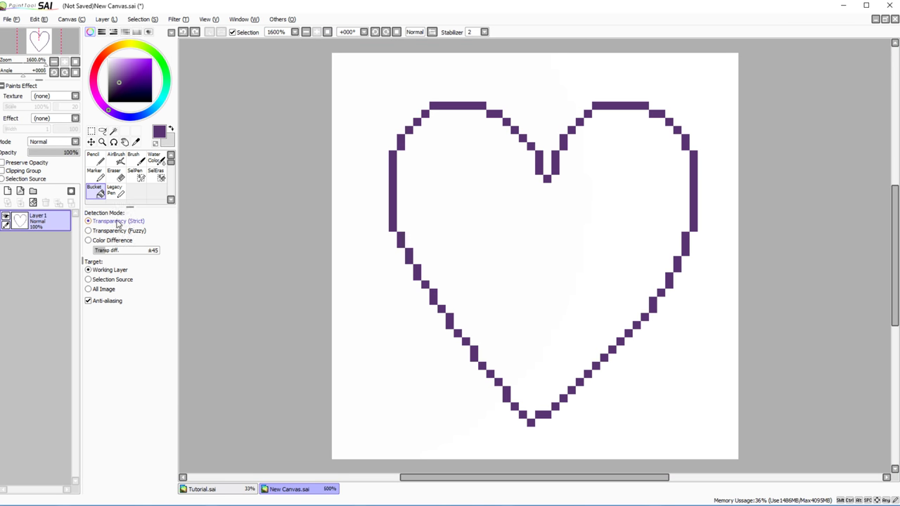
{"action": "left_click", "coordinate": [89, 231]}
{"action": "left_click", "coordinate": [460, 277]}
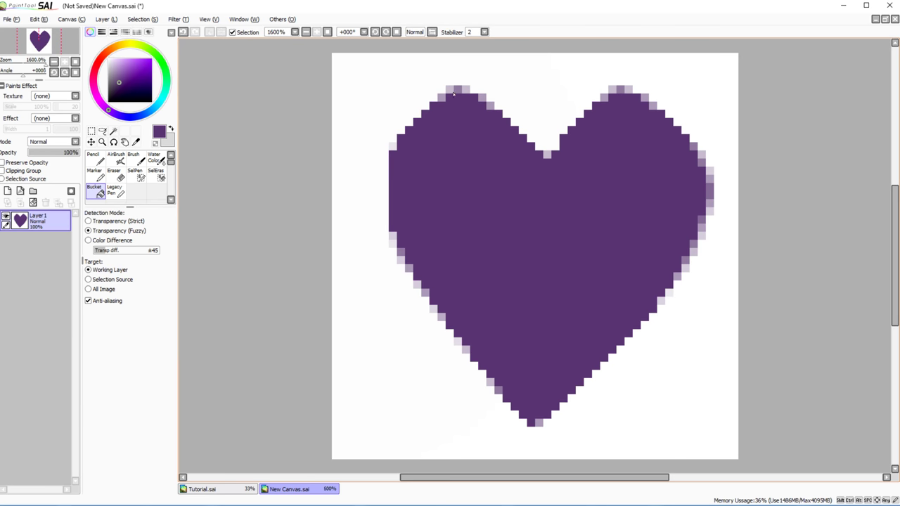
Step: Undo the anti-aliased fill, turn off anti-aliasing and fill the heart again
{"action": "left_click", "coordinate": [184, 32]}
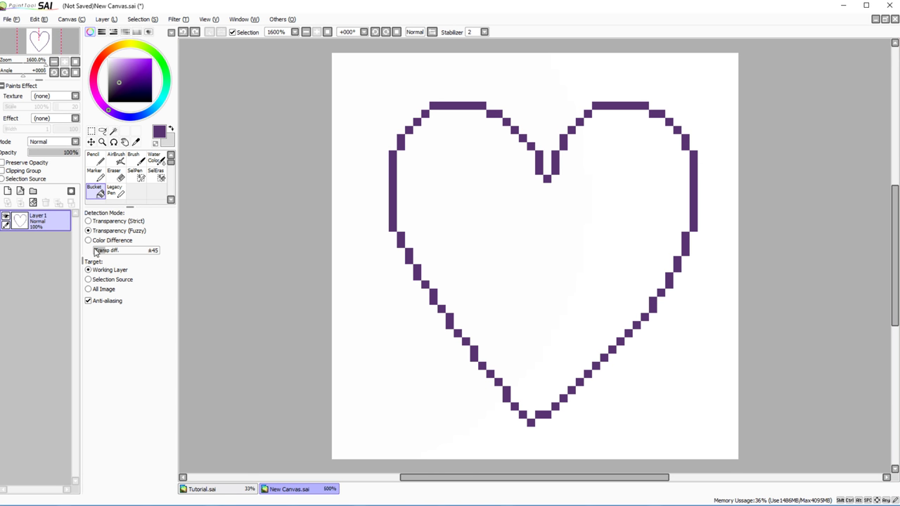
{"action": "left_click", "coordinate": [478, 250]}
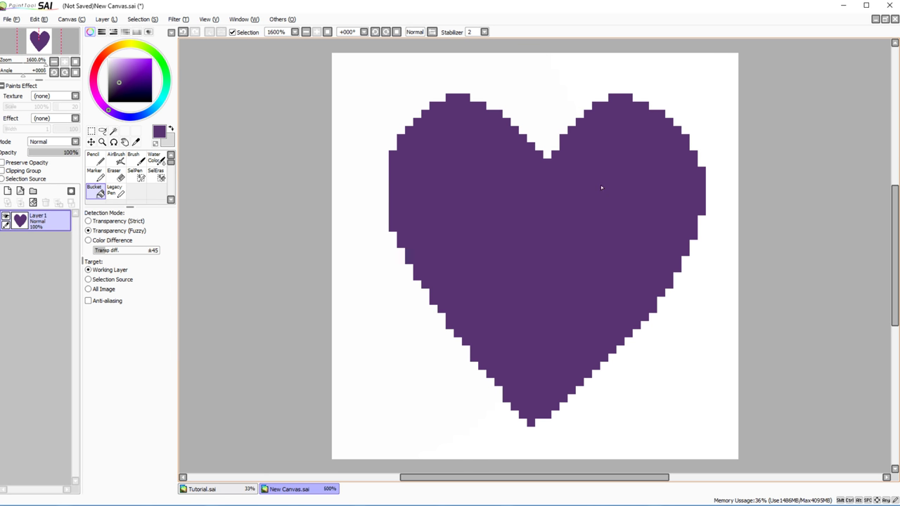
Step: Undo the heart's fill and soften its outline all around with the Blur tool at size 5
{"action": "left_click", "coordinate": [183, 33]}
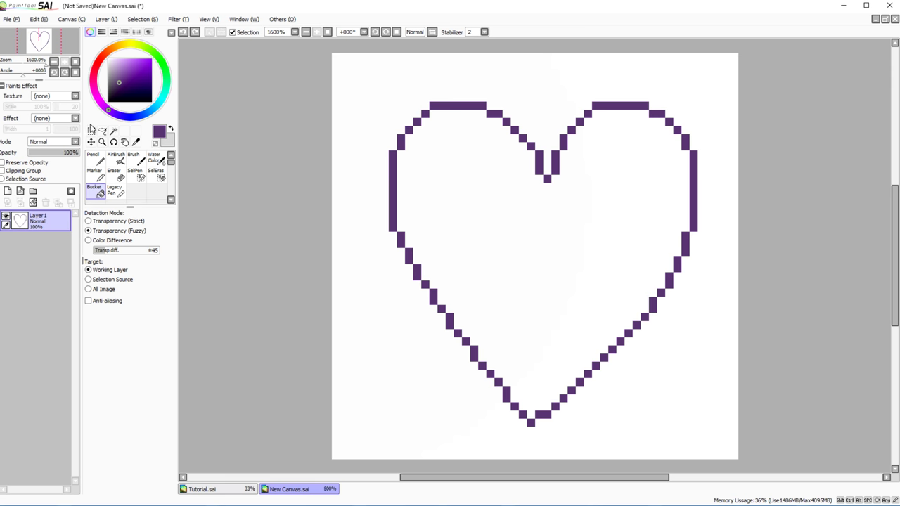
{"action": "scroll", "coordinate": [158, 191], "scroll_direction": "down", "scroll_amount": 1}
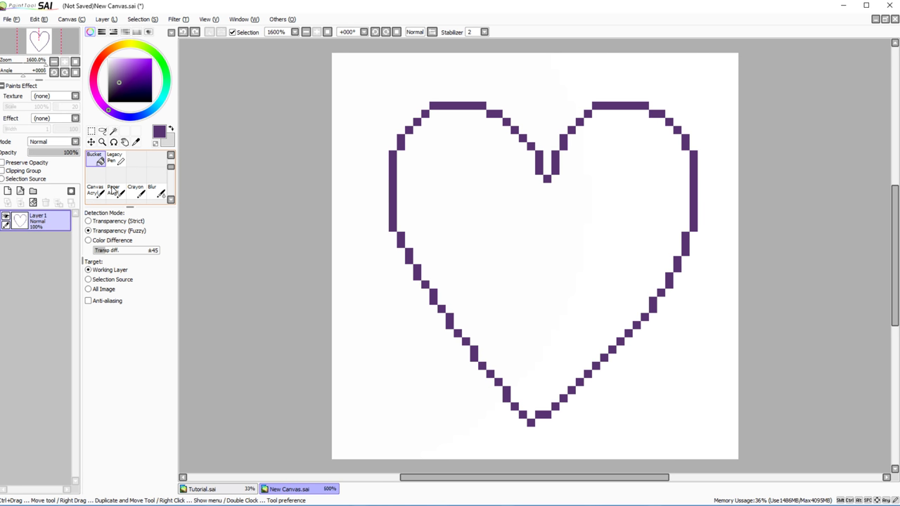
{"action": "left_click", "coordinate": [153, 191]}
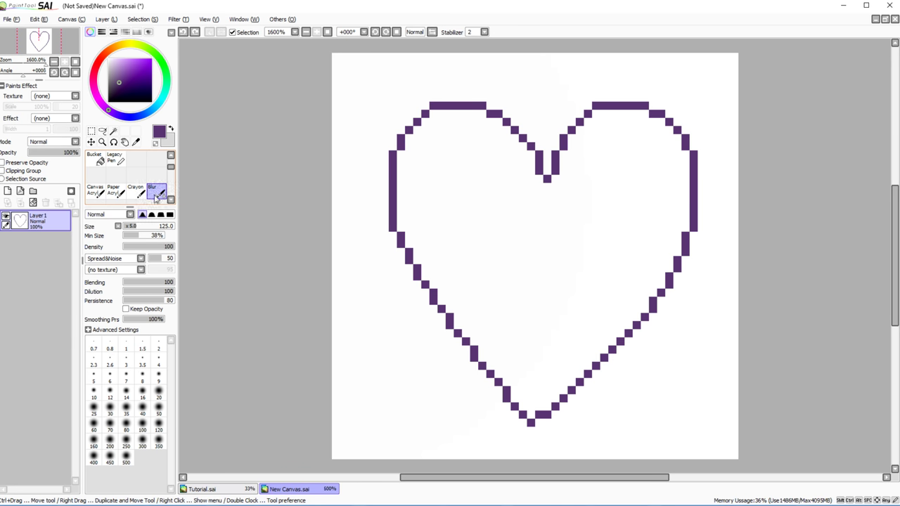
{"action": "left_click_drag", "start_coordinate": [152, 227], "coordinate": [124, 228]}
{"action": "mouse_move", "coordinate": [683, 154]}
{"action": "left_mouse_down"}
{"action": "mouse_move", "coordinate": [668, 253]}
{"action": "mouse_move", "coordinate": [646, 302]}
{"action": "mouse_move", "coordinate": [641, 294]}
{"action": "mouse_move", "coordinate": [586, 335]}
{"action": "mouse_move", "coordinate": [519, 363]}
{"action": "mouse_move", "coordinate": [448, 298]}
{"action": "mouse_move", "coordinate": [440, 197]}
{"action": "mouse_move", "coordinate": [412, 190]}
{"action": "mouse_move", "coordinate": [420, 233]}
{"action": "mouse_move", "coordinate": [448, 119]}
{"action": "mouse_move", "coordinate": [461, 123]}
{"action": "mouse_move", "coordinate": [541, 229]}
{"action": "mouse_move", "coordinate": [587, 121]}
{"action": "mouse_move", "coordinate": [646, 149]}
{"action": "mouse_move", "coordinate": [687, 219]}
{"action": "mouse_move", "coordinate": [529, 414]}
{"action": "left_mouse_up"}
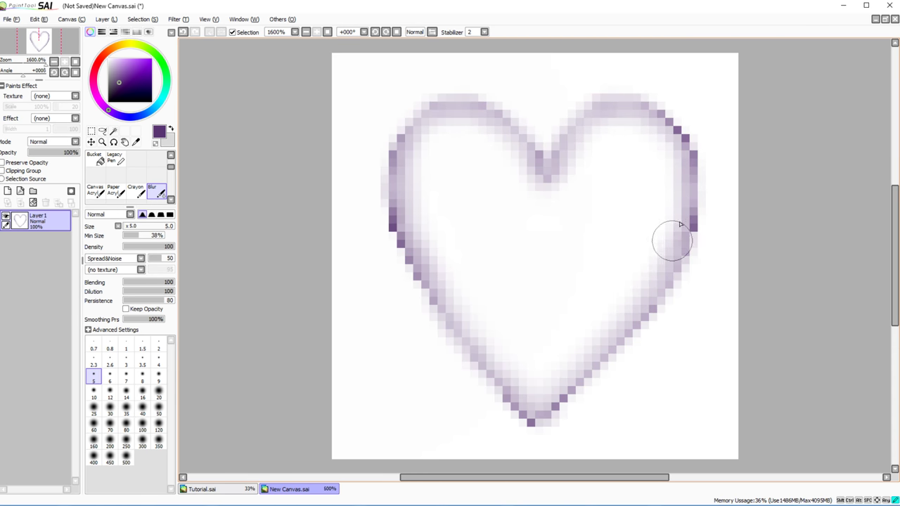
{"action": "left_click_drag", "start_coordinate": [669, 239], "coordinate": [672, 186]}
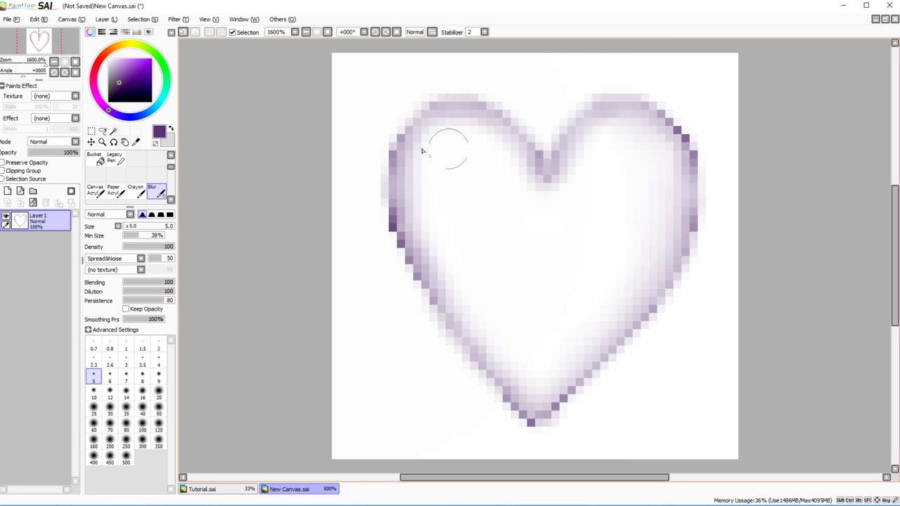
{"action": "left_click_drag", "start_coordinate": [388, 150], "coordinate": [392, 247]}
Step: Close New Canvas.sai without saving it and maximize the Tutorial.sai canvas
{"action": "left_click", "coordinate": [892, 20]}
{"action": "left_click", "coordinate": [248, 55]}
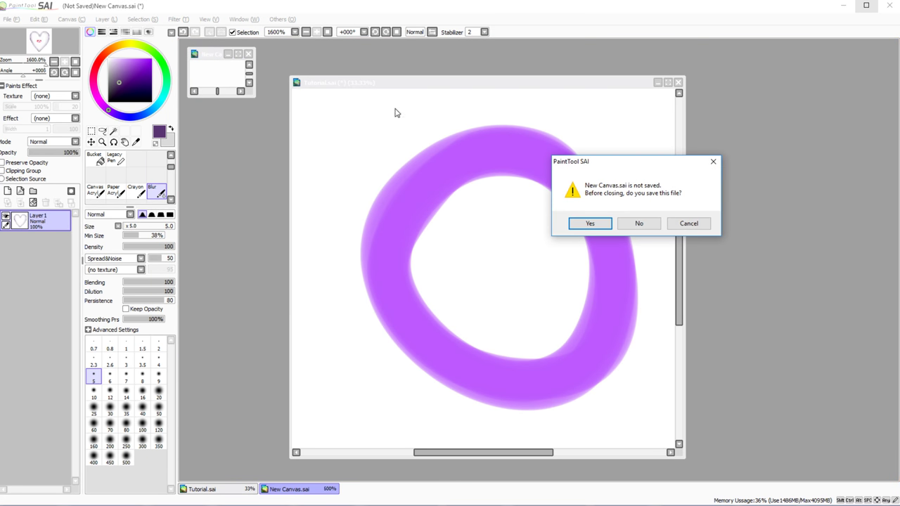
{"action": "left_click", "coordinate": [638, 224]}
{"action": "left_click", "coordinate": [668, 82]}
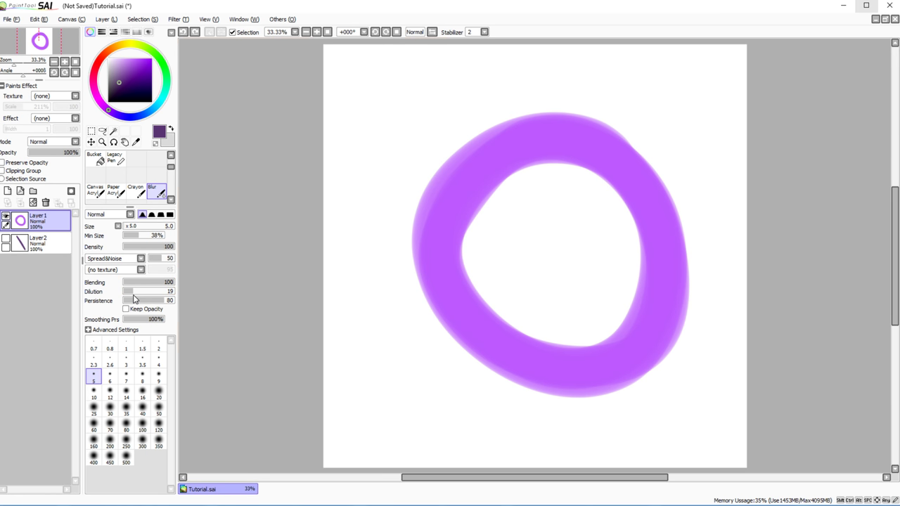
Step: Blur the purple ring at size 500, first with dilution 19 and again with 100, and inspect its softened edges up close
{"action": "left_click_drag", "start_coordinate": [134, 226], "coordinate": [197, 220]}
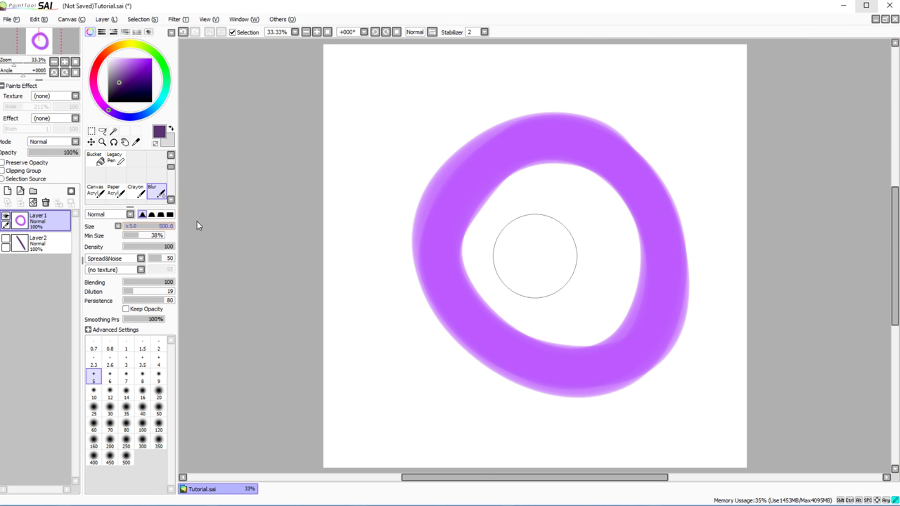
{"action": "mouse_move", "coordinate": [476, 227]}
{"action": "left_mouse_down"}
{"action": "mouse_move", "coordinate": [483, 301]}
{"action": "mouse_move", "coordinate": [554, 175]}
{"action": "mouse_move", "coordinate": [565, 342]}
{"action": "mouse_move", "coordinate": [542, 337]}
{"action": "left_mouse_up"}
{"action": "left_click_drag", "start_coordinate": [123, 289], "coordinate": [173, 291]}
{"action": "mouse_move", "coordinate": [468, 130]}
{"action": "left_mouse_down"}
{"action": "mouse_move", "coordinate": [411, 207]}
{"action": "mouse_move", "coordinate": [406, 284]}
{"action": "mouse_move", "coordinate": [431, 343]}
{"action": "mouse_move", "coordinate": [469, 383]}
{"action": "mouse_move", "coordinate": [525, 401]}
{"action": "mouse_move", "coordinate": [617, 392]}
{"action": "mouse_move", "coordinate": [699, 307]}
{"action": "mouse_move", "coordinate": [687, 188]}
{"action": "mouse_move", "coordinate": [592, 117]}
{"action": "mouse_move", "coordinate": [320, 77]}
{"action": "left_mouse_up"}
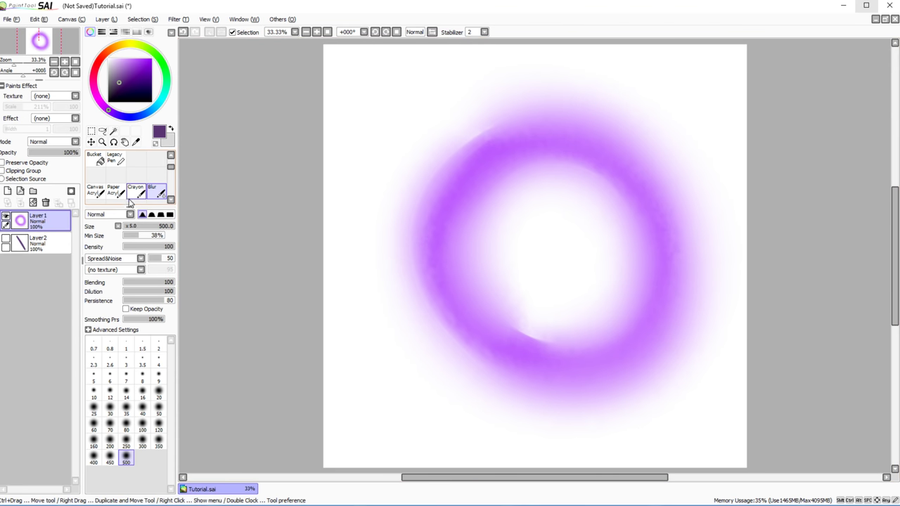
{"action": "left_click", "coordinate": [111, 260]}
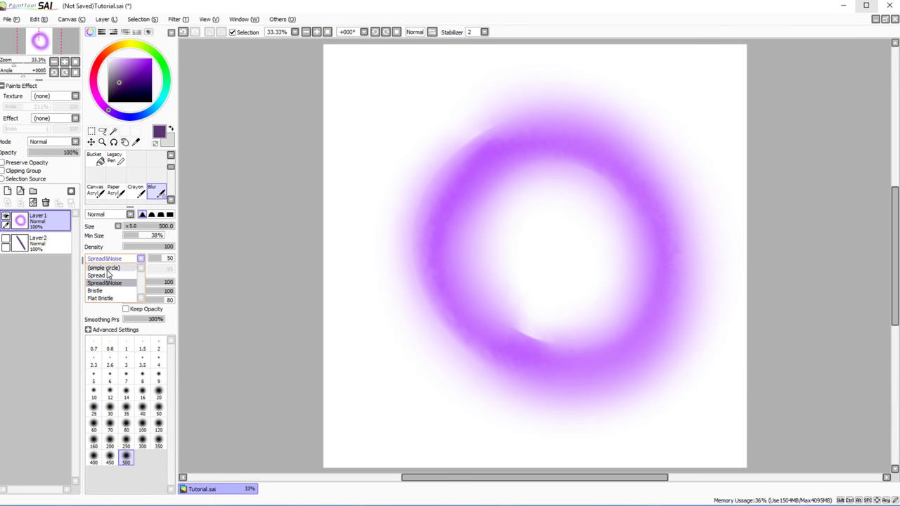
{"action": "left_click", "coordinate": [109, 261]}
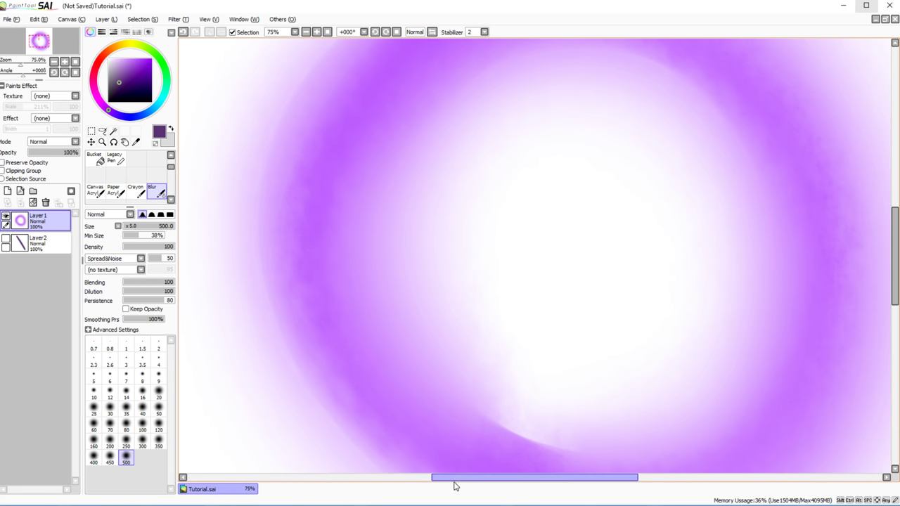
{"action": "left_click_drag", "start_coordinate": [436, 478], "coordinate": [408, 479]}
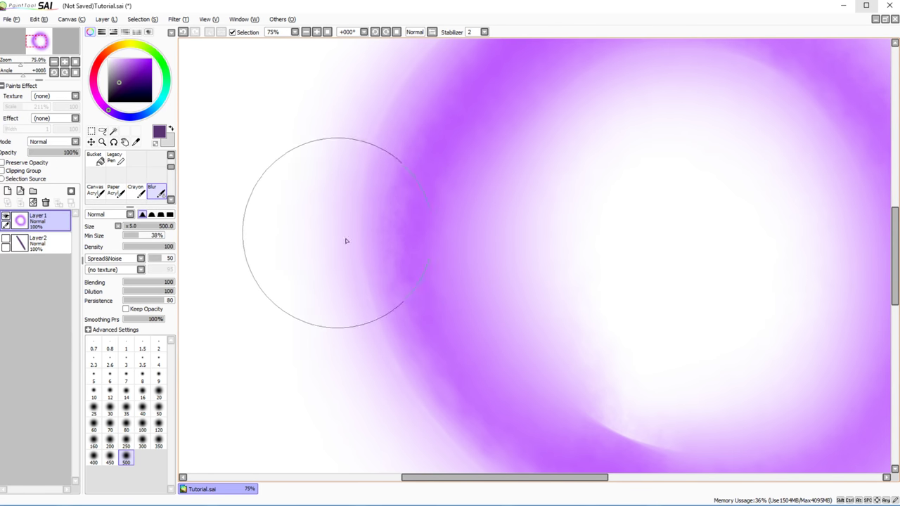
{"action": "scroll", "coordinate": [331, 41], "scroll_direction": "down", "scroll_amount": 3}
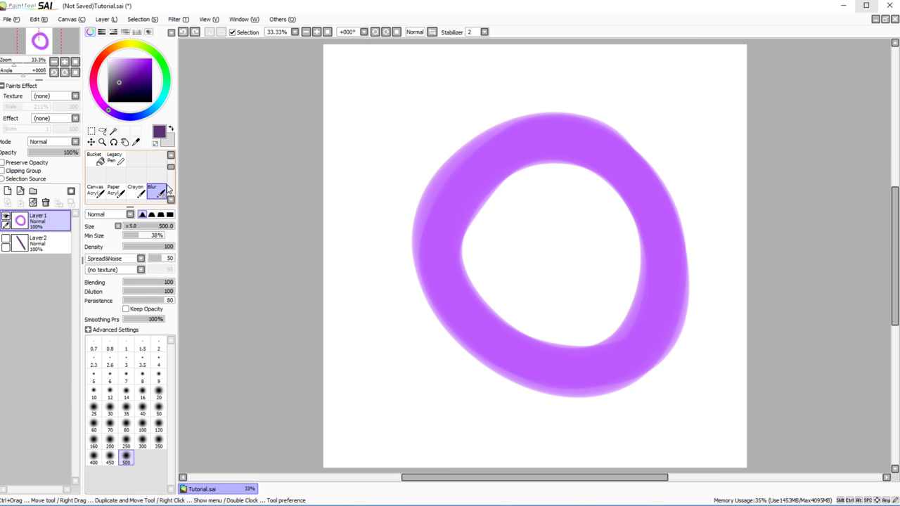
Step: Clear Layer1 and draw a wavy stroke down the canvas with the Pencil at size 200
{"action": "scroll", "coordinate": [160, 166], "scroll_direction": "up", "scroll_amount": 2}
{"action": "left_click", "coordinate": [33, 203]}
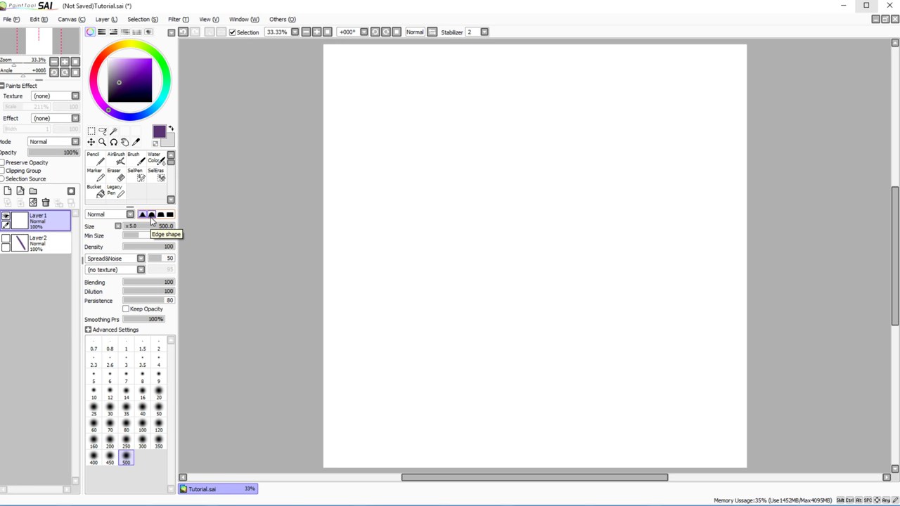
{"action": "left_click", "coordinate": [97, 159]}
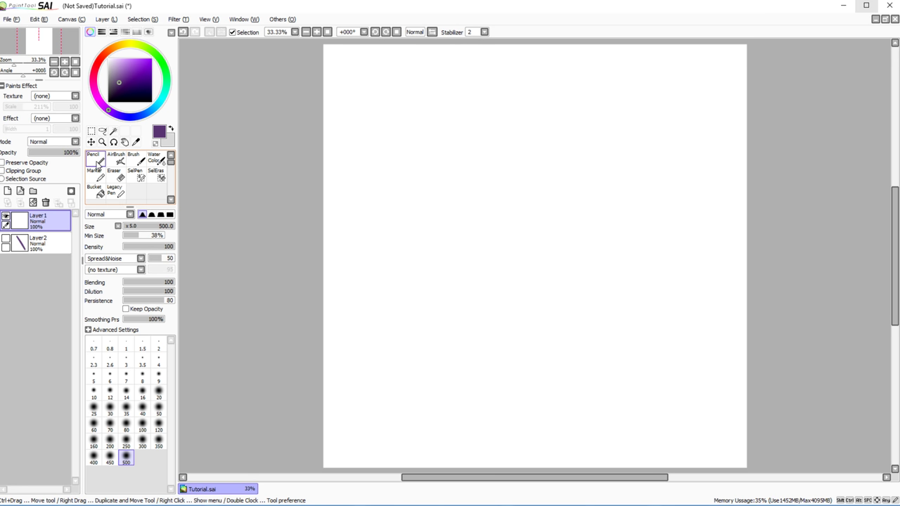
{"action": "mouse_move", "coordinate": [431, 87]}
{"action": "left_mouse_down"}
{"action": "mouse_move", "coordinate": [424, 123]}
{"action": "mouse_move", "coordinate": [516, 268]}
{"action": "mouse_move", "coordinate": [395, 386]}
{"action": "left_mouse_up"}
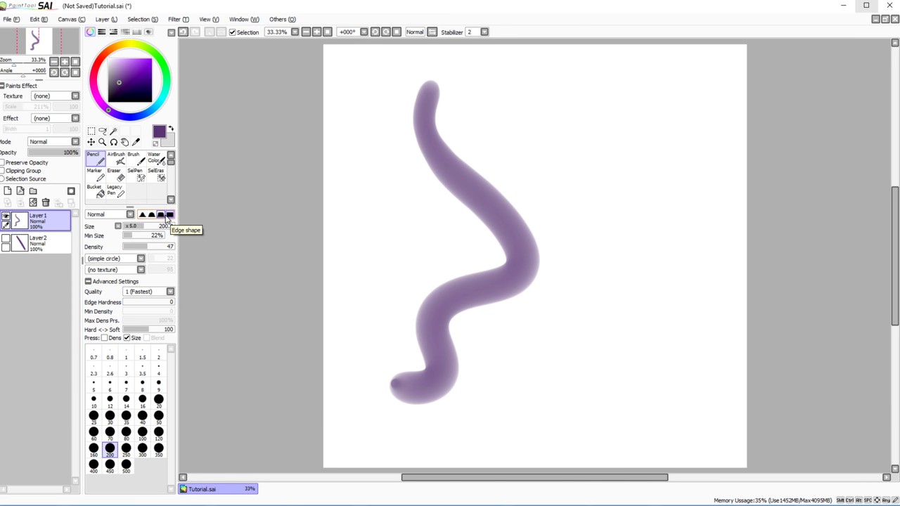
Step: Draw another long wavy Pencil stroke beside the first one using the softest edge shape
{"action": "left_click", "coordinate": [143, 215]}
{"action": "mouse_move", "coordinate": [502, 87]}
{"action": "left_mouse_down"}
{"action": "mouse_move", "coordinate": [576, 258]}
{"action": "mouse_move", "coordinate": [535, 327]}
{"action": "mouse_move", "coordinate": [523, 392]}
{"action": "mouse_move", "coordinate": [534, 424]}
{"action": "left_mouse_up"}
{"action": "mouse_move", "coordinate": [571, 269]}
{"action": "left_mouse_down"}
{"action": "mouse_move", "coordinate": [502, 85]}
{"action": "mouse_move", "coordinate": [513, 63]}
{"action": "left_mouse_up"}
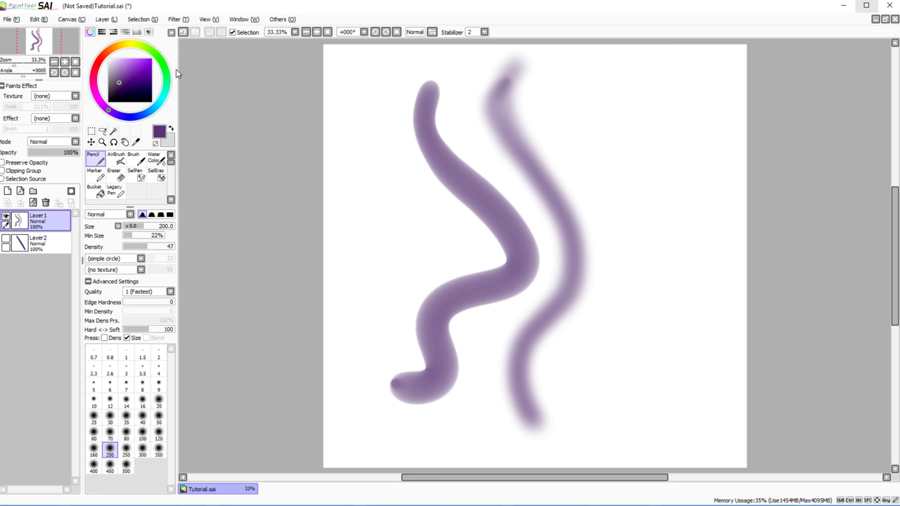
Step: Draw a small rectangular outline and a patch of overlapping strokes on opposite sides of the wavy lines with the hardest edge shape
{"action": "left_click", "coordinate": [170, 215]}
{"action": "mouse_move", "coordinate": [412, 198]}
{"action": "left_mouse_down"}
{"action": "mouse_move", "coordinate": [390, 199]}
{"action": "mouse_move", "coordinate": [346, 249]}
{"action": "mouse_move", "coordinate": [424, 253]}
{"action": "mouse_move", "coordinate": [424, 199]}
{"action": "left_mouse_up"}
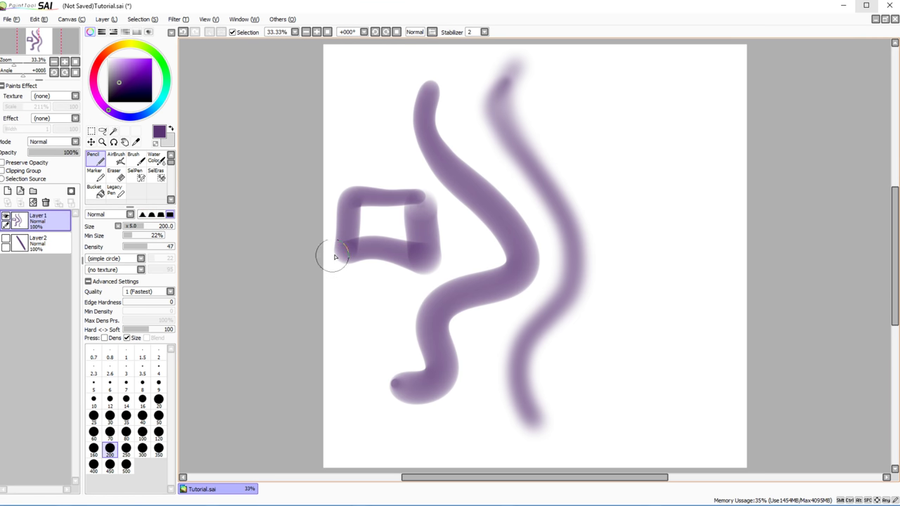
{"action": "mouse_move", "coordinate": [727, 302]}
{"action": "left_mouse_down"}
{"action": "mouse_move", "coordinate": [679, 236]}
{"action": "mouse_move", "coordinate": [632, 300]}
{"action": "mouse_move", "coordinate": [657, 299]}
{"action": "left_mouse_up"}
{"action": "mouse_move", "coordinate": [719, 227]}
{"action": "left_mouse_down"}
{"action": "mouse_move", "coordinate": [623, 225]}
{"action": "mouse_move", "coordinate": [642, 245]}
{"action": "left_mouse_up"}
{"action": "mouse_move", "coordinate": [644, 300]}
{"action": "left_mouse_down"}
{"action": "mouse_move", "coordinate": [631, 252]}
{"action": "mouse_move", "coordinate": [641, 299]}
{"action": "mouse_move", "coordinate": [668, 288]}
{"action": "mouse_move", "coordinate": [695, 243]}
{"action": "mouse_move", "coordinate": [713, 244]}
{"action": "mouse_move", "coordinate": [719, 289]}
{"action": "left_mouse_up"}
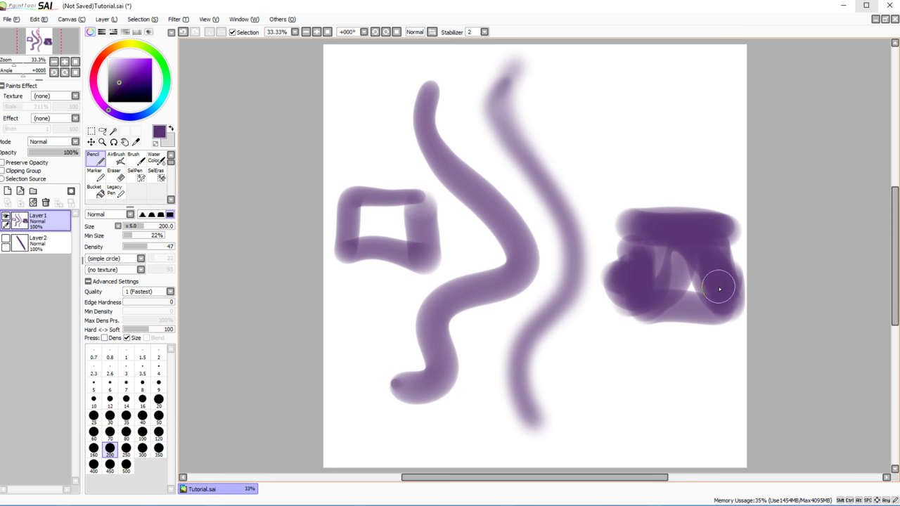
Step: Undo the overlapping hard-edged strokes near the canvas's right edge
{"action": "left_click", "coordinate": [184, 33]}
{"action": "left_click", "coordinate": [183, 32]}
{"action": "left_click", "coordinate": [184, 32]}
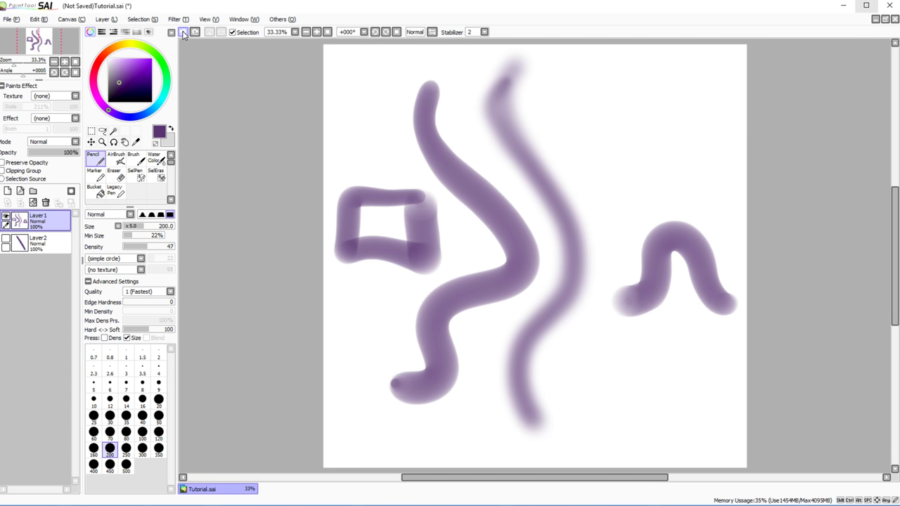
{"action": "left_click", "coordinate": [184, 32]}
Step: Draw two more long wavy Pencil strokes, one with the second edge shape and one with the third
{"action": "left_click", "coordinate": [152, 215]}
{"action": "mouse_move", "coordinate": [684, 286]}
{"action": "left_mouse_down"}
{"action": "mouse_move", "coordinate": [664, 168]}
{"action": "mouse_move", "coordinate": [601, 88]}
{"action": "mouse_move", "coordinate": [602, 49]}
{"action": "mouse_move", "coordinate": [568, 135]}
{"action": "mouse_move", "coordinate": [559, 121]}
{"action": "mouse_move", "coordinate": [621, 265]}
{"action": "mouse_move", "coordinate": [593, 420]}
{"action": "left_mouse_up"}
{"action": "left_click", "coordinate": [174, 33]}
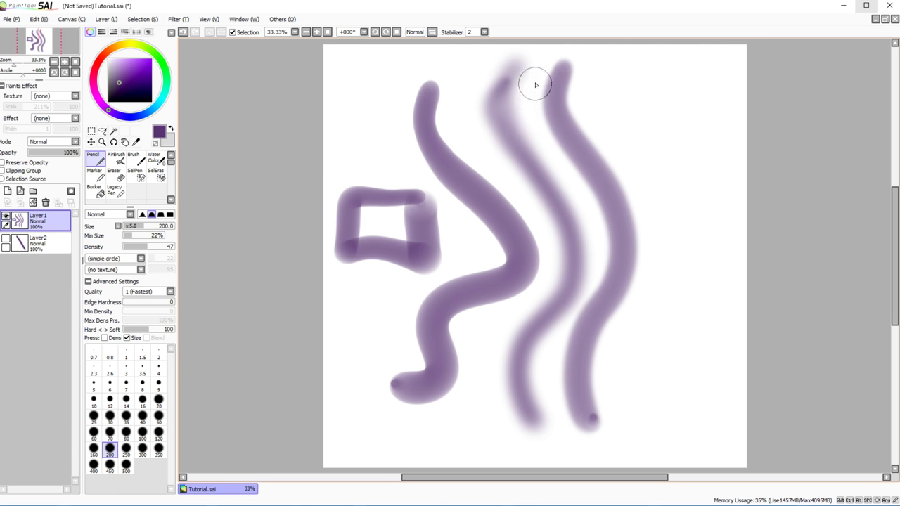
{"action": "left_click", "coordinate": [163, 217]}
{"action": "mouse_move", "coordinate": [607, 65]}
{"action": "left_mouse_down"}
{"action": "mouse_move", "coordinate": [605, 93]}
{"action": "mouse_move", "coordinate": [661, 190]}
{"action": "mouse_move", "coordinate": [668, 288]}
{"action": "mouse_move", "coordinate": [633, 363]}
{"action": "mouse_move", "coordinate": [642, 436]}
{"action": "left_mouse_up"}
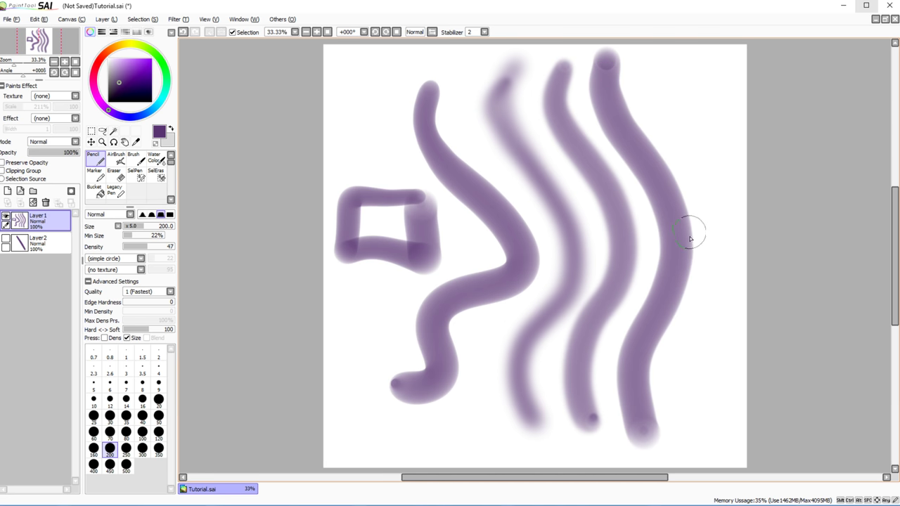
Step: Undo all remaining Pencil test strokes until Layer1 is empty
{"action": "left_click", "coordinate": [183, 32]}
{"action": "left_click", "coordinate": [183, 32]}
{"action": "left_click", "coordinate": [183, 32]}
{"action": "left_click", "coordinate": [183, 32]}
{"action": "left_click", "coordinate": [183, 33]}
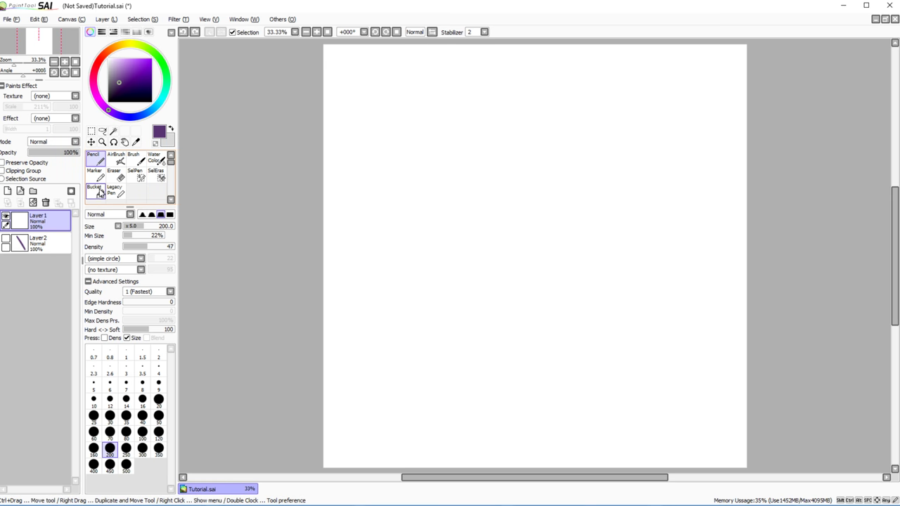
Step: Switch the Pencil to Multiply, look through the Brush's blending modes, and return the Pencil to Normal
{"action": "left_click", "coordinate": [111, 215]}
{"action": "left_click", "coordinate": [112, 224]}
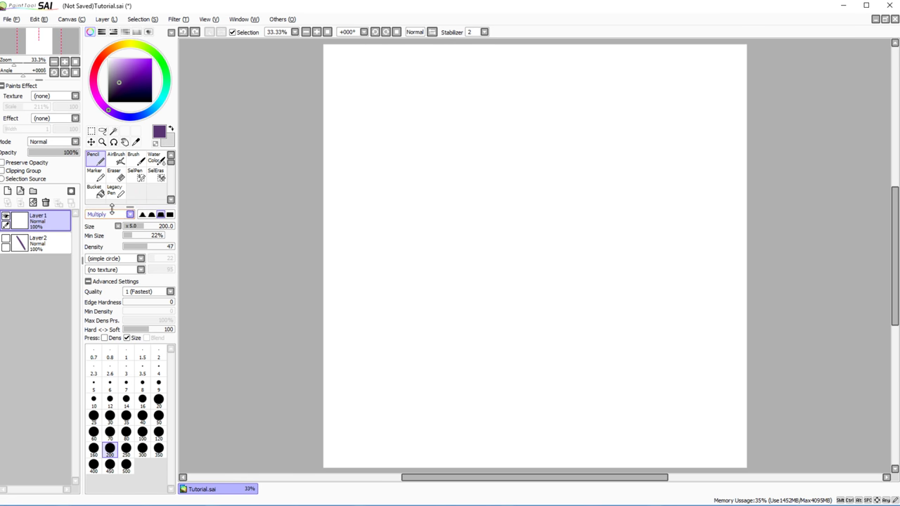
{"action": "left_click", "coordinate": [134, 158]}
{"action": "left_click", "coordinate": [111, 215]}
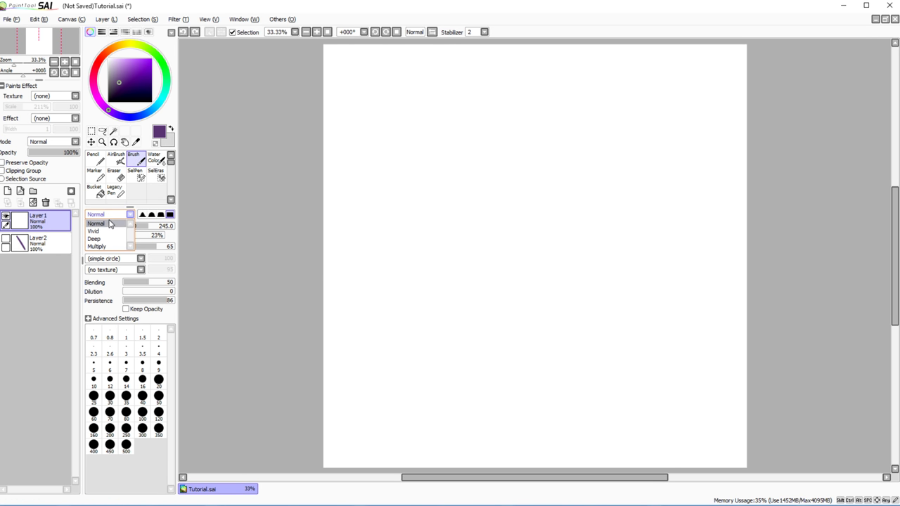
{"action": "left_click", "coordinate": [118, 175]}
{"action": "left_click", "coordinate": [97, 160]}
{"action": "left_click", "coordinate": [110, 215]}
{"action": "left_click", "coordinate": [106, 224]}
Step: Paint a solid light purple patch with the Pencil at density 100, undoing the fainter trial scribbles
{"action": "mouse_move", "coordinate": [547, 186]}
{"action": "left_mouse_down"}
{"action": "mouse_move", "coordinate": [545, 142]}
{"action": "mouse_move", "coordinate": [601, 335]}
{"action": "mouse_move", "coordinate": [555, 211]}
{"action": "mouse_move", "coordinate": [513, 140]}
{"action": "left_mouse_up"}
{"action": "left_click", "coordinate": [184, 32]}
{"action": "mouse_move", "coordinate": [564, 215]}
{"action": "left_mouse_down"}
{"action": "mouse_move", "coordinate": [645, 345]}
{"action": "mouse_move", "coordinate": [568, 225]}
{"action": "mouse_move", "coordinate": [574, 293]}
{"action": "mouse_move", "coordinate": [515, 248]}
{"action": "mouse_move", "coordinate": [486, 253]}
{"action": "left_mouse_up"}
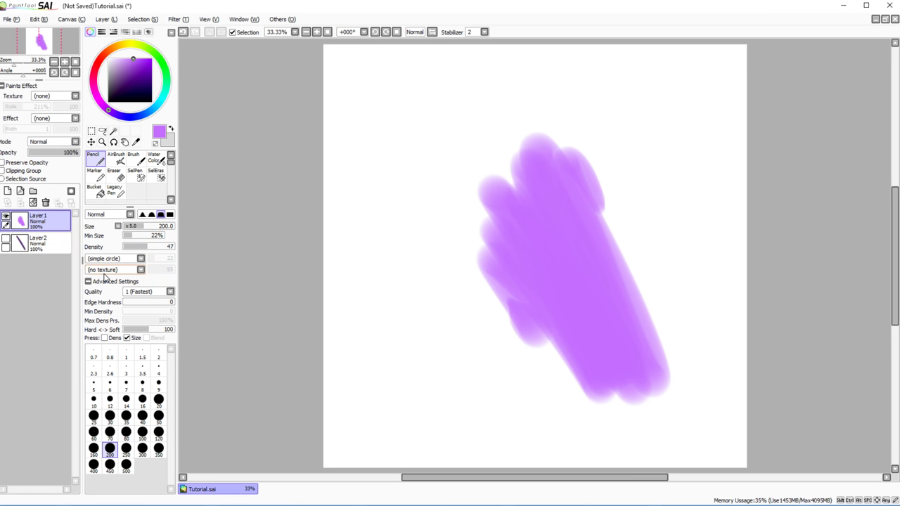
{"action": "left_click", "coordinate": [183, 32]}
{"action": "mouse_move", "coordinate": [556, 66]}
{"action": "left_mouse_down"}
{"action": "mouse_move", "coordinate": [524, 81]}
{"action": "mouse_move", "coordinate": [478, 140]}
{"action": "mouse_move", "coordinate": [633, 408]}
{"action": "mouse_move", "coordinate": [472, 241]}
{"action": "left_mouse_up"}
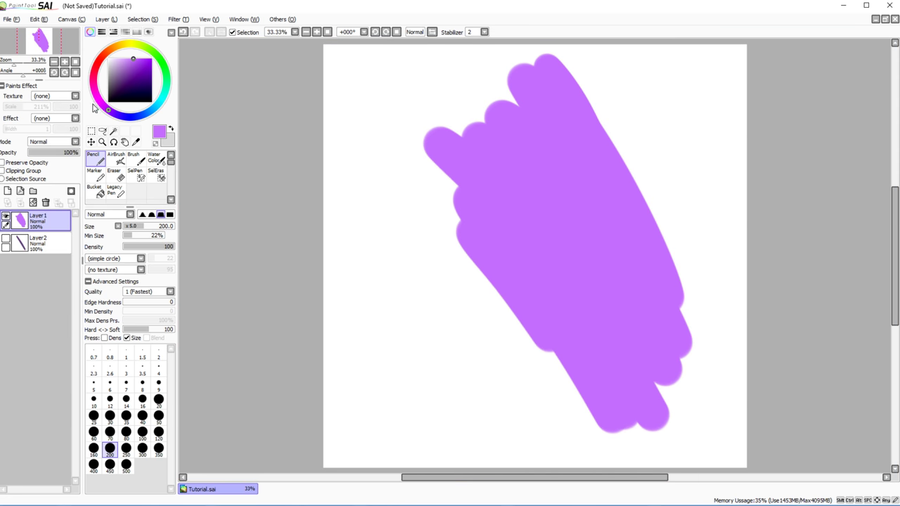
Step: Set the Pencil to Multiply and paint over the patch's edges in pale lilac, undoing the first trial in light purple
{"action": "left_click", "coordinate": [109, 214]}
{"action": "left_click", "coordinate": [98, 224]}
{"action": "mouse_move", "coordinate": [583, 144]}
{"action": "left_mouse_down"}
{"action": "mouse_move", "coordinate": [611, 374]}
{"action": "mouse_move", "coordinate": [548, 313]}
{"action": "left_mouse_up"}
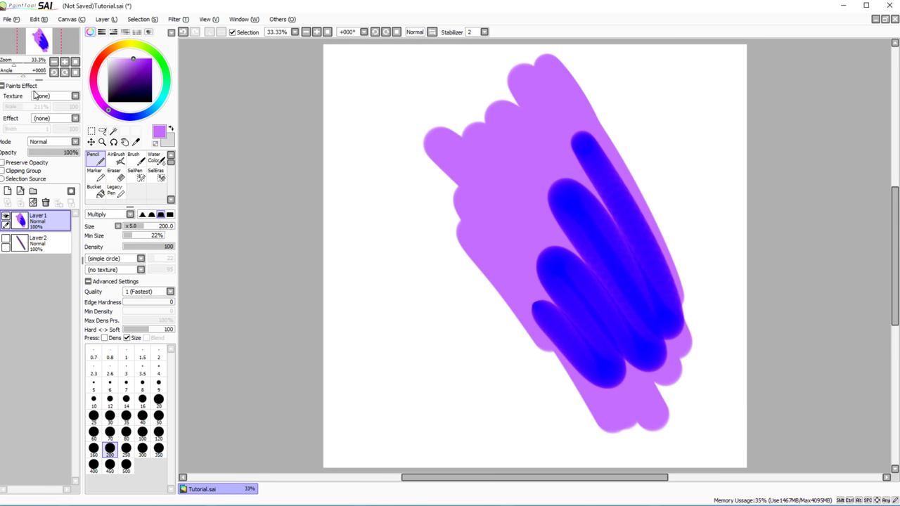
{"action": "left_click", "coordinate": [185, 33]}
{"action": "mouse_move", "coordinate": [584, 130]}
{"action": "left_mouse_down"}
{"action": "mouse_move", "coordinate": [636, 221]}
{"action": "mouse_move", "coordinate": [658, 296]}
{"action": "mouse_move", "coordinate": [648, 297]}
{"action": "mouse_move", "coordinate": [655, 422]}
{"action": "mouse_move", "coordinate": [623, 396]}
{"action": "mouse_move", "coordinate": [609, 397]}
{"action": "mouse_move", "coordinate": [600, 420]}
{"action": "mouse_move", "coordinate": [574, 409]}
{"action": "mouse_move", "coordinate": [483, 314]}
{"action": "mouse_move", "coordinate": [564, 378]}
{"action": "mouse_move", "coordinate": [447, 213]}
{"action": "mouse_move", "coordinate": [482, 271]}
{"action": "mouse_move", "coordinate": [429, 143]}
{"action": "mouse_move", "coordinate": [489, 234]}
{"action": "mouse_move", "coordinate": [474, 227]}
{"action": "mouse_move", "coordinate": [597, 402]}
{"action": "mouse_move", "coordinate": [477, 241]}
{"action": "mouse_move", "coordinate": [605, 387]}
{"action": "mouse_move", "coordinate": [584, 337]}
{"action": "mouse_move", "coordinate": [628, 369]}
{"action": "mouse_move", "coordinate": [614, 245]}
{"action": "mouse_move", "coordinate": [599, 224]}
{"action": "left_mouse_up"}
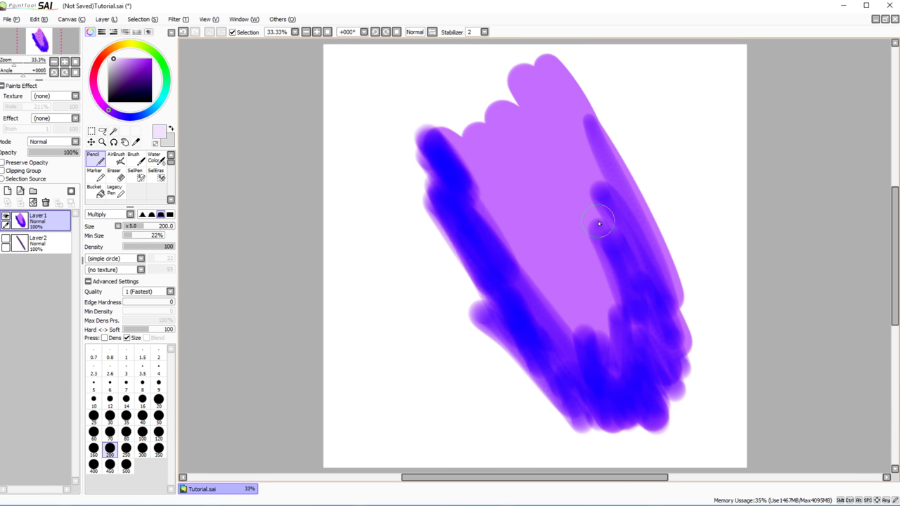
Step: Paint pale green and pale red Multiply strokes along opposite sides of the patch, and return the Pencil to Normal
{"action": "left_click", "coordinate": [160, 57]}
{"action": "mouse_move", "coordinate": [547, 148]}
{"action": "left_mouse_down"}
{"action": "mouse_move", "coordinate": [592, 185]}
{"action": "mouse_move", "coordinate": [610, 145]}
{"action": "mouse_move", "coordinate": [526, 105]}
{"action": "mouse_move", "coordinate": [447, 151]}
{"action": "mouse_move", "coordinate": [474, 129]}
{"action": "mouse_move", "coordinate": [537, 109]}
{"action": "mouse_move", "coordinate": [566, 112]}
{"action": "mouse_move", "coordinate": [565, 70]}
{"action": "mouse_move", "coordinate": [729, 340]}
{"action": "mouse_move", "coordinate": [564, 94]}
{"action": "mouse_move", "coordinate": [694, 339]}
{"action": "mouse_move", "coordinate": [648, 200]}
{"action": "mouse_move", "coordinate": [709, 376]}
{"action": "mouse_move", "coordinate": [694, 399]}
{"action": "mouse_move", "coordinate": [667, 404]}
{"action": "mouse_move", "coordinate": [611, 435]}
{"action": "left_mouse_up"}
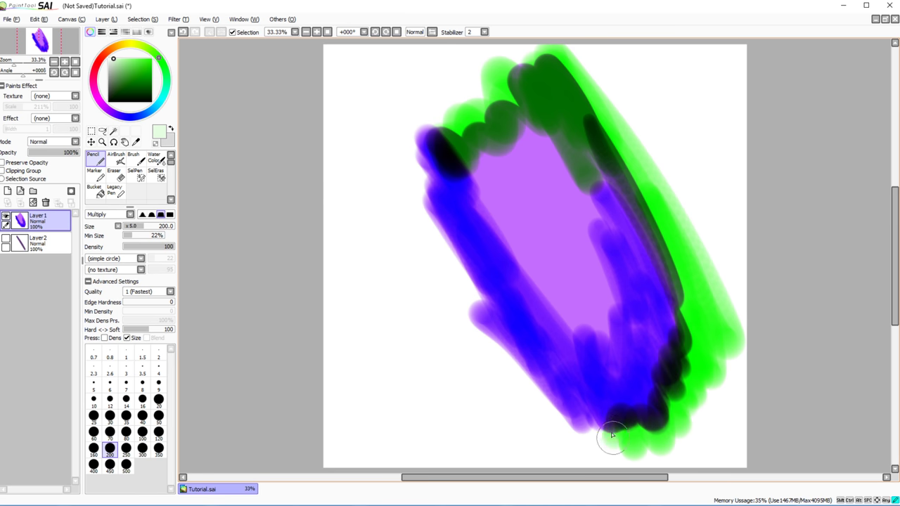
{"action": "left_click", "coordinate": [99, 60]}
{"action": "mouse_move", "coordinate": [447, 102]}
{"action": "left_mouse_down"}
{"action": "mouse_move", "coordinate": [405, 109]}
{"action": "mouse_move", "coordinate": [388, 120]}
{"action": "mouse_move", "coordinate": [379, 157]}
{"action": "mouse_move", "coordinate": [452, 273]}
{"action": "mouse_move", "coordinate": [490, 309]}
{"action": "mouse_move", "coordinate": [403, 181]}
{"action": "mouse_move", "coordinate": [485, 313]}
{"action": "mouse_move", "coordinate": [456, 291]}
{"action": "mouse_move", "coordinate": [497, 344]}
{"action": "mouse_move", "coordinate": [484, 337]}
{"action": "mouse_move", "coordinate": [536, 397]}
{"action": "mouse_move", "coordinate": [595, 415]}
{"action": "mouse_move", "coordinate": [549, 435]}
{"action": "mouse_move", "coordinate": [480, 358]}
{"action": "mouse_move", "coordinate": [395, 226]}
{"action": "mouse_move", "coordinate": [401, 86]}
{"action": "left_mouse_up"}
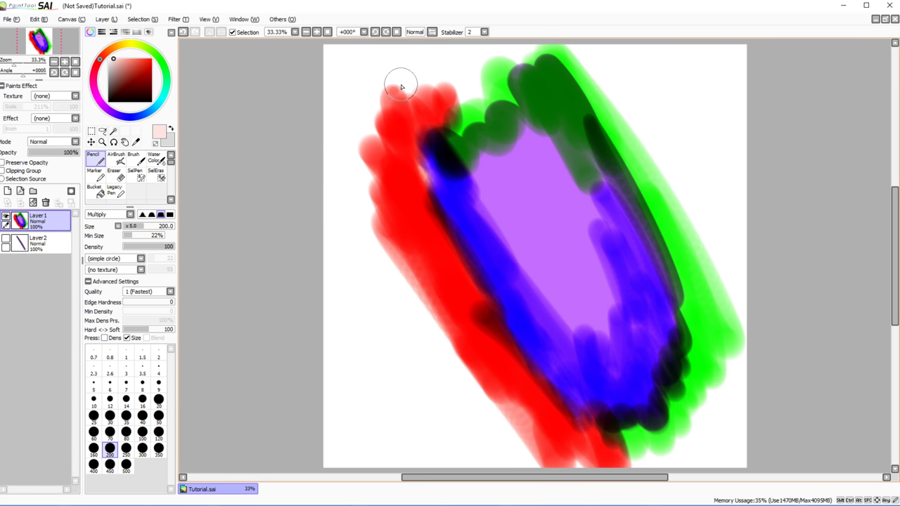
{"action": "left_click", "coordinate": [97, 214]}
{"action": "left_click", "coordinate": [98, 226]}
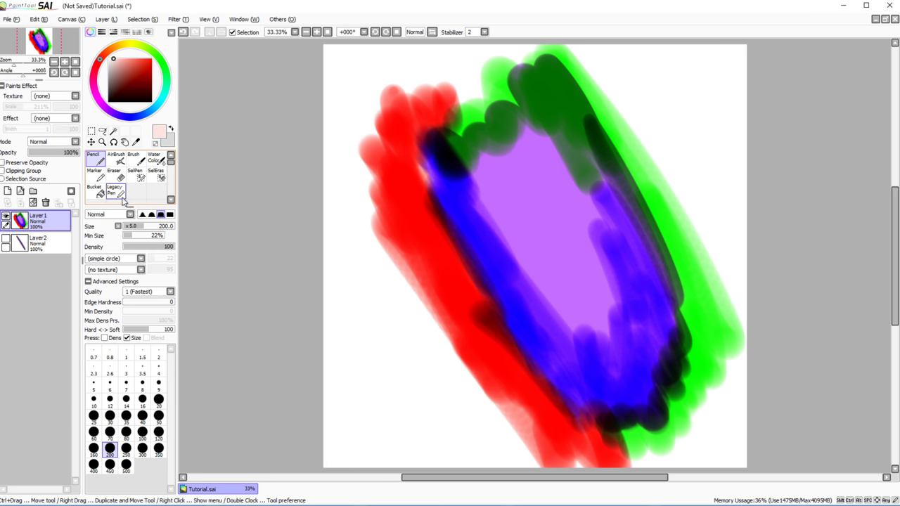
Step: Clear Layer1 and delete Layer2
{"action": "left_click", "coordinate": [32, 203]}
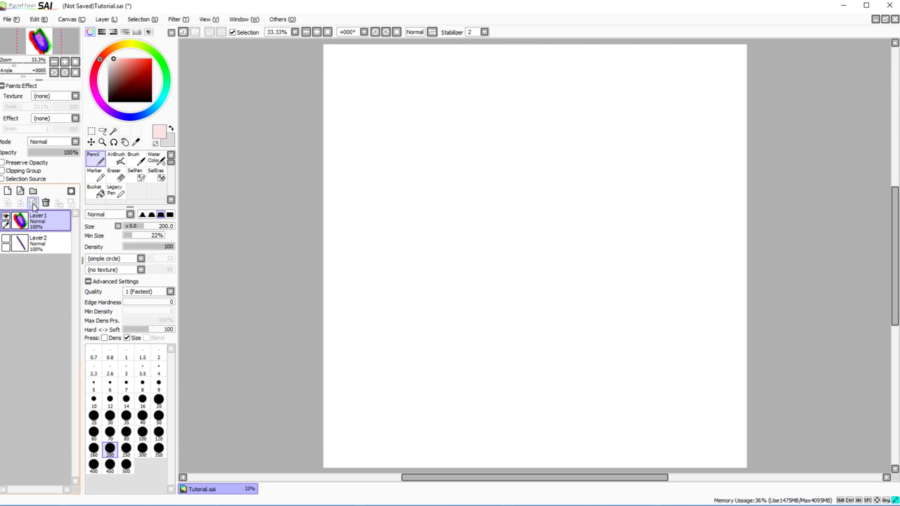
{"action": "left_click", "coordinate": [39, 243]}
{"action": "left_click", "coordinate": [46, 203]}
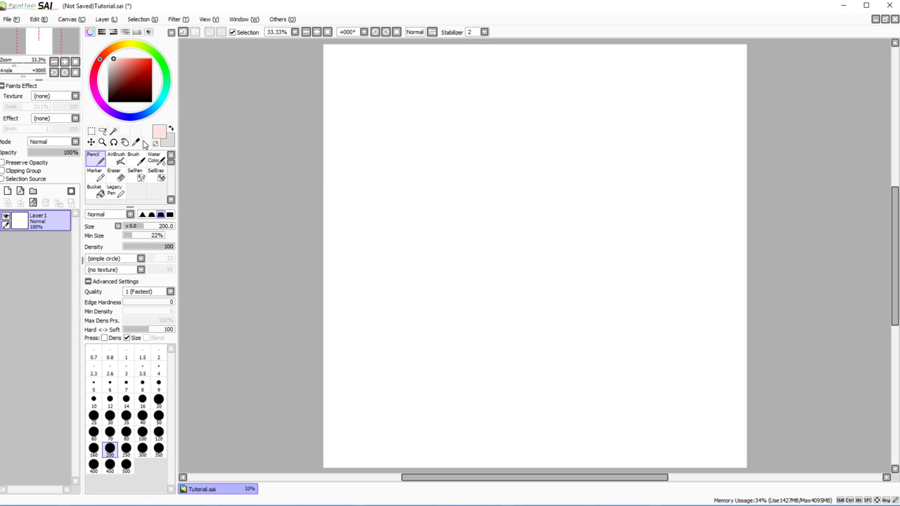
Step: Bring up the list of tool types that can be added in an empty tool slot, and dismiss it
{"action": "right_click", "coordinate": [139, 191]}
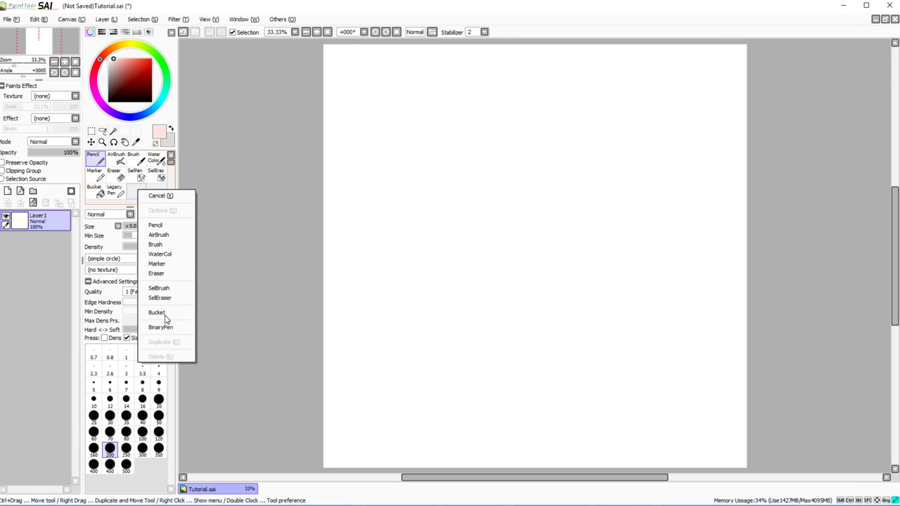
{"action": "left_click", "coordinate": [133, 198]}
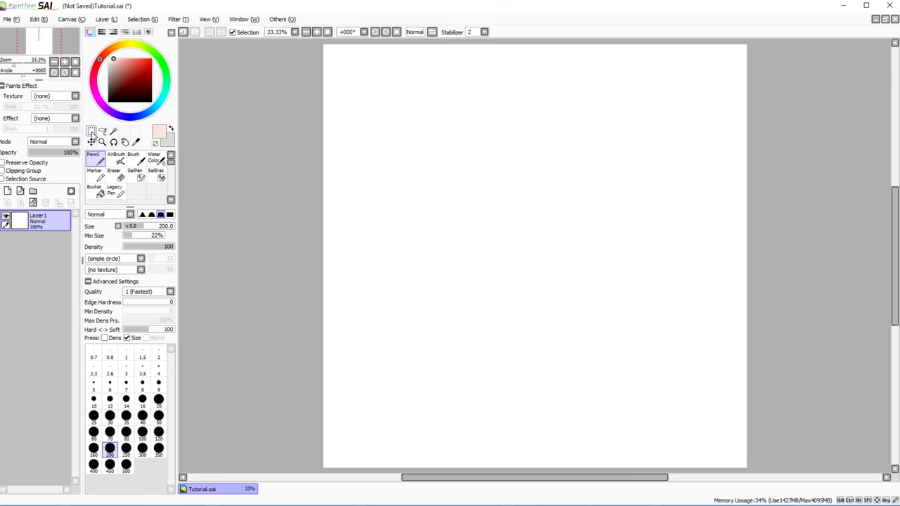
Step: Paint a large pale pink oval patch with the Pencil and enclose it in a rectangular selection
{"action": "mouse_move", "coordinate": [587, 172]}
{"action": "left_mouse_down"}
{"action": "mouse_move", "coordinate": [552, 132]}
{"action": "mouse_move", "coordinate": [647, 246]}
{"action": "left_mouse_up"}
{"action": "mouse_move", "coordinate": [637, 212]}
{"action": "left_mouse_down"}
{"action": "mouse_move", "coordinate": [500, 267]}
{"action": "mouse_move", "coordinate": [569, 172]}
{"action": "mouse_move", "coordinate": [614, 251]}
{"action": "mouse_move", "coordinate": [580, 281]}
{"action": "mouse_move", "coordinate": [603, 268]}
{"action": "mouse_move", "coordinate": [549, 258]}
{"action": "mouse_move", "coordinate": [537, 213]}
{"action": "mouse_move", "coordinate": [563, 271]}
{"action": "left_mouse_up"}
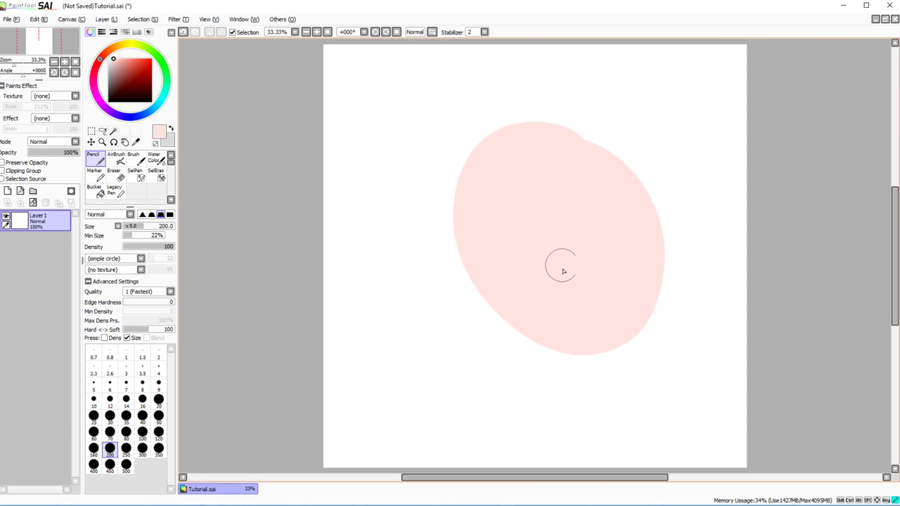
{"action": "left_click", "coordinate": [91, 131]}
{"action": "left_click_drag", "start_coordinate": [378, 82], "coordinate": [714, 404]}
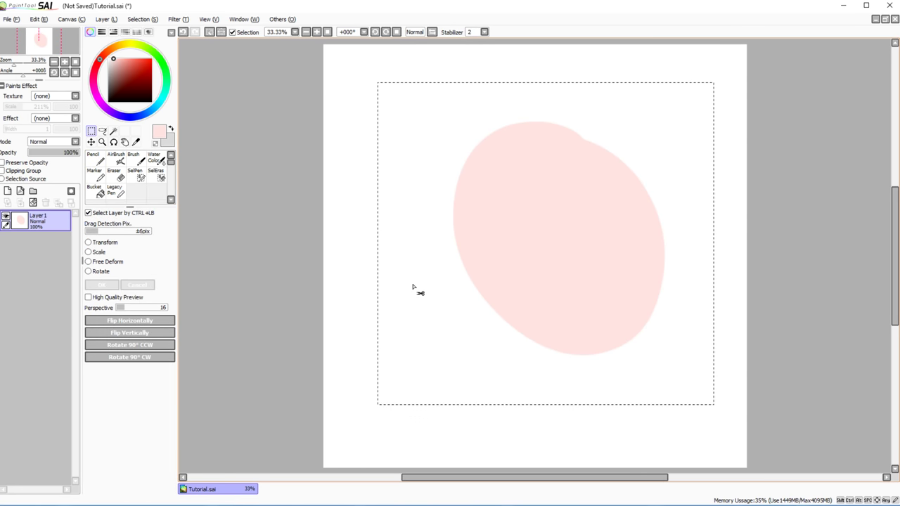
Step: Shift the selected patch slightly downward with the Move tool
{"action": "left_click", "coordinate": [91, 142]}
{"action": "left_click_drag", "start_coordinate": [562, 232], "coordinate": [581, 225]}
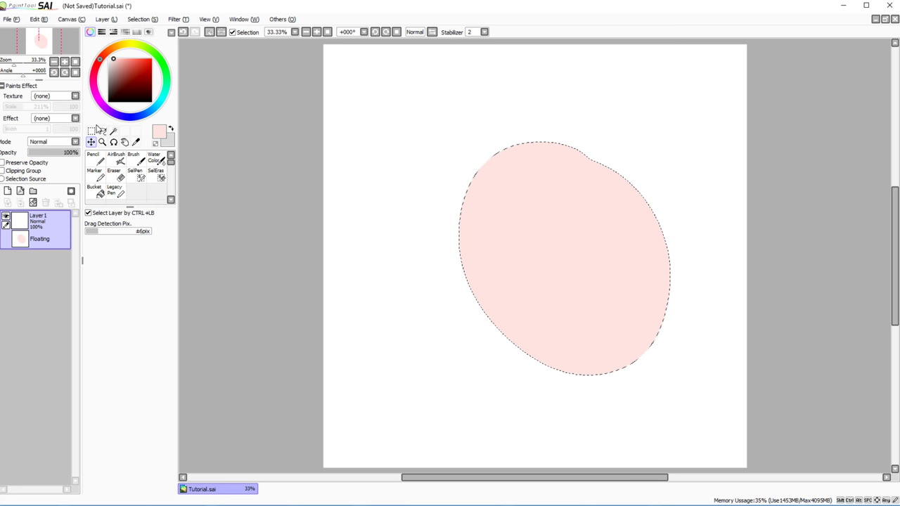
Step: Clear the moved patch and scribble pale pink Pencil strokes inside its selection, undoing back to the original patch and rectangular selection
{"action": "left_click", "coordinate": [33, 201]}
{"action": "left_click", "coordinate": [94, 158]}
{"action": "mouse_move", "coordinate": [617, 174]}
{"action": "left_mouse_down"}
{"action": "mouse_move", "coordinate": [587, 378]}
{"action": "mouse_move", "coordinate": [598, 207]}
{"action": "mouse_move", "coordinate": [568, 164]}
{"action": "mouse_move", "coordinate": [497, 336]}
{"action": "mouse_move", "coordinate": [544, 146]}
{"action": "mouse_move", "coordinate": [498, 255]}
{"action": "mouse_move", "coordinate": [419, 165]}
{"action": "mouse_move", "coordinate": [668, 271]}
{"action": "mouse_move", "coordinate": [543, 218]}
{"action": "left_mouse_up"}
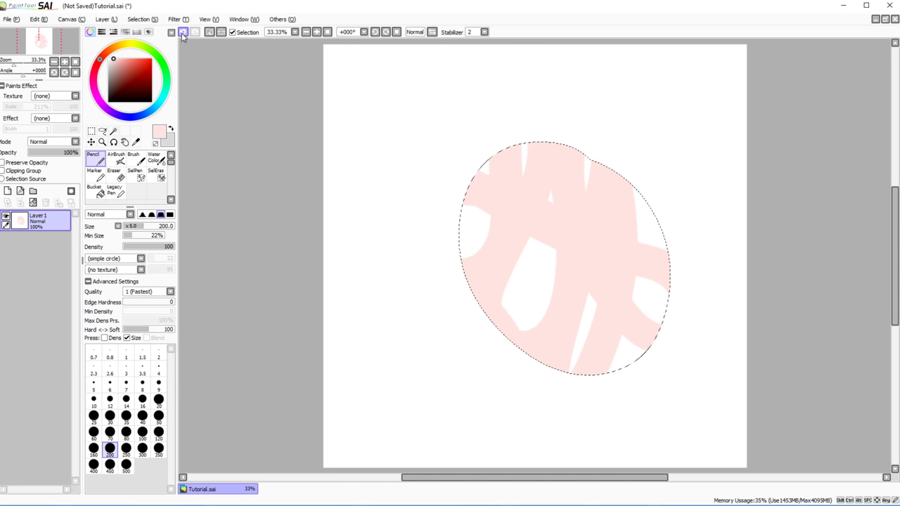
{"action": "left_click", "coordinate": [182, 32]}
{"action": "left_click", "coordinate": [182, 33]}
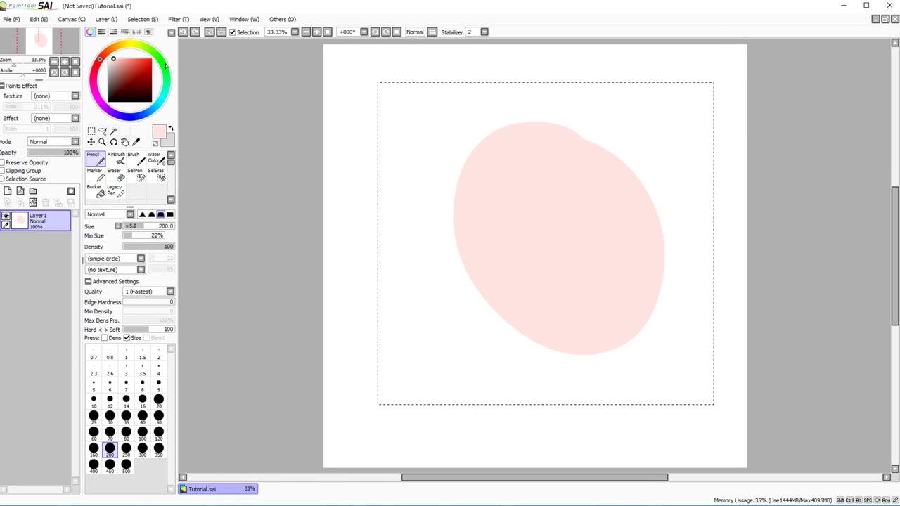
Step: Move the selected patch up and to the left with the Move tool, and undo the move
{"action": "left_click", "coordinate": [91, 141]}
{"action": "left_click_drag", "start_coordinate": [497, 294], "coordinate": [405, 209]}
{"action": "left_click", "coordinate": [182, 33]}
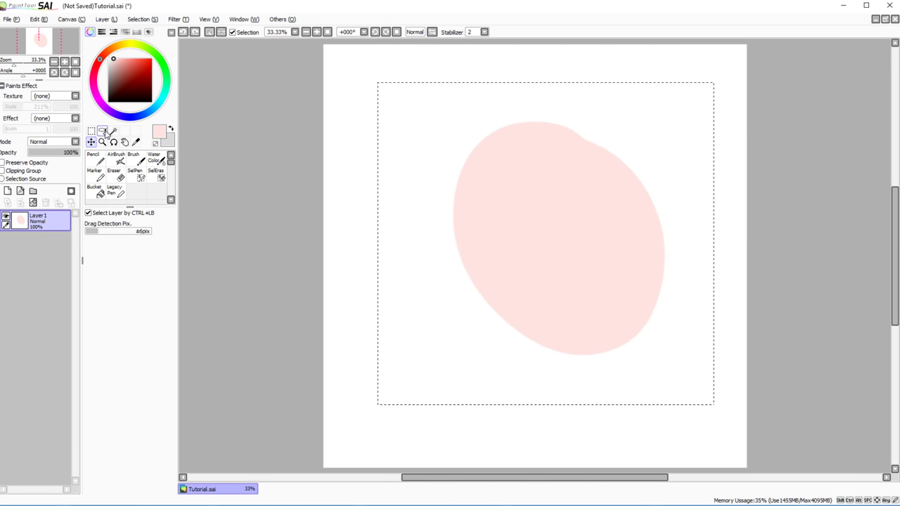
Step: Drop the rectangular selection and draw a wavy freehand Lasso selection that cuts through the patch
{"action": "left_click", "coordinate": [102, 132]}
{"action": "left_click", "coordinate": [362, 88]}
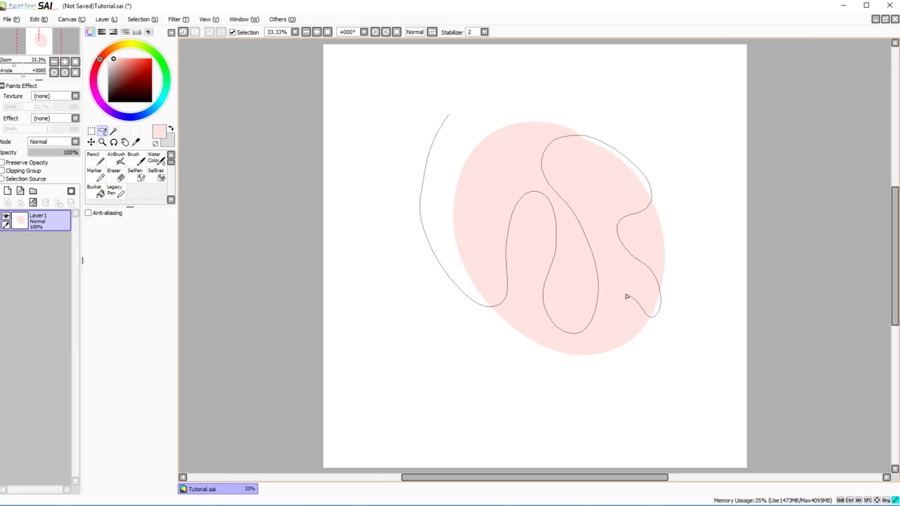
{"action": "mouse_move", "coordinate": [576, 454]}
{"action": "left_mouse_down"}
{"action": "mouse_move", "coordinate": [721, 337]}
{"action": "mouse_move", "coordinate": [595, 101]}
{"action": "mouse_move", "coordinate": [573, 90]}
{"action": "left_mouse_up"}
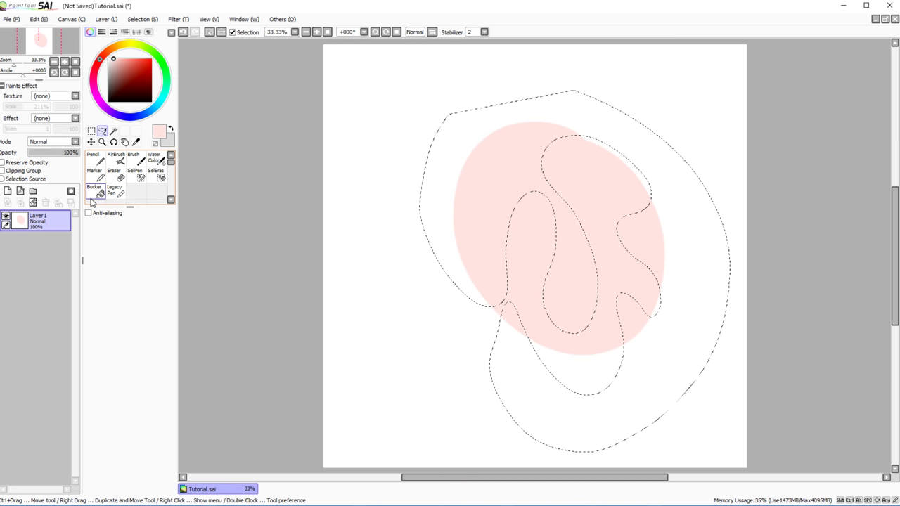
Step: Move the lassoed part of the patch down and to the left, and undo both the move and the Lasso selection
{"action": "left_click", "coordinate": [91, 141]}
{"action": "mouse_move", "coordinate": [568, 224]}
{"action": "left_mouse_down"}
{"action": "mouse_move", "coordinate": [424, 237]}
{"action": "mouse_move", "coordinate": [485, 363]}
{"action": "mouse_move", "coordinate": [635, 173]}
{"action": "mouse_move", "coordinate": [497, 301]}
{"action": "left_mouse_up"}
{"action": "left_click", "coordinate": [184, 34]}
{"action": "left_click", "coordinate": [184, 33]}
Step: Select the patch with the Magic Wand in Transparency (Strict) mode, deselect and restore it once, and undo the selection
{"action": "left_click", "coordinate": [113, 132]}
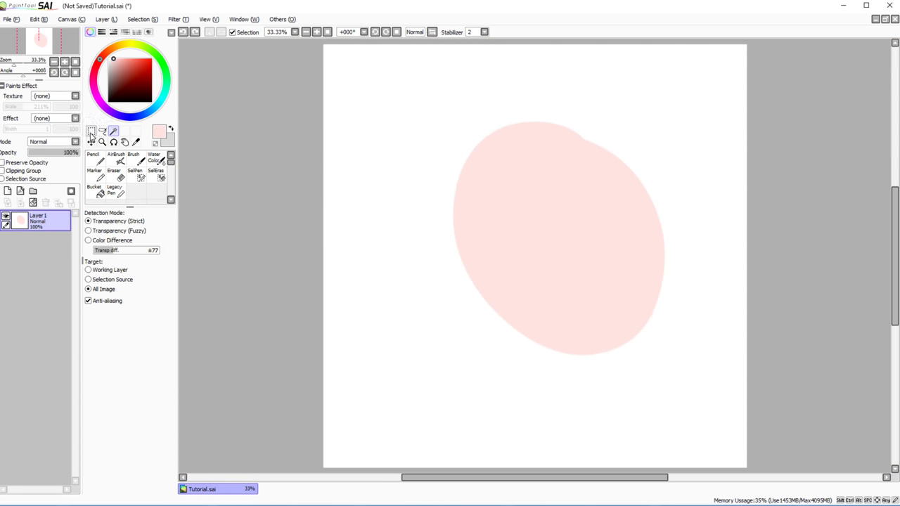
{"action": "left_click", "coordinate": [496, 215]}
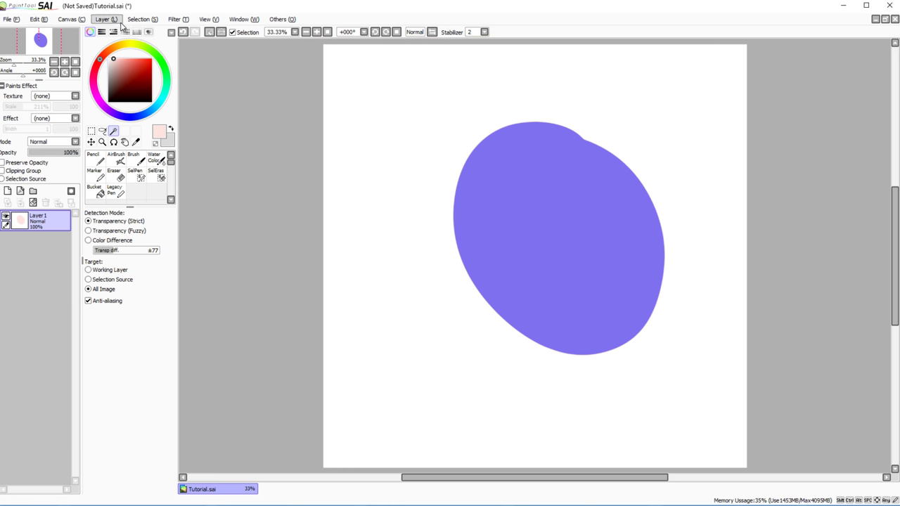
{"action": "key", "text": "ctrl+d"}
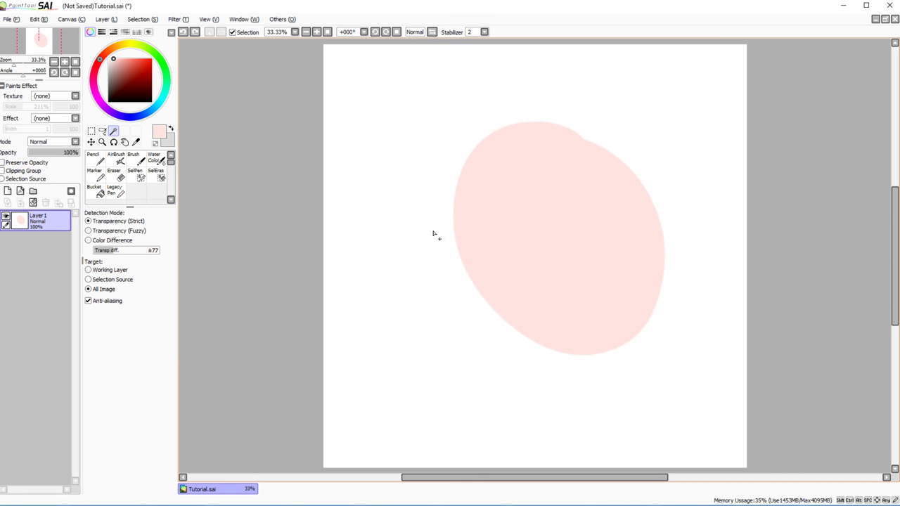
{"action": "key", "text": "ctrl+z"}
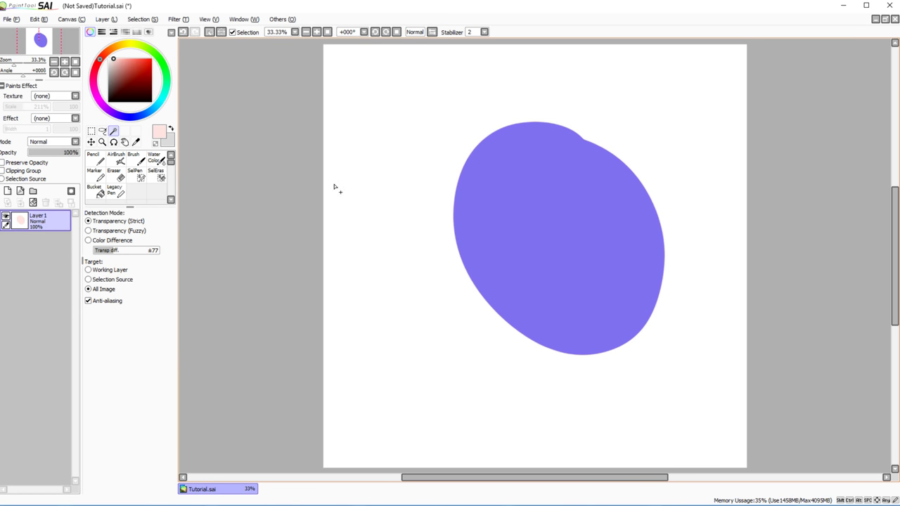
{"action": "left_click", "coordinate": [183, 33]}
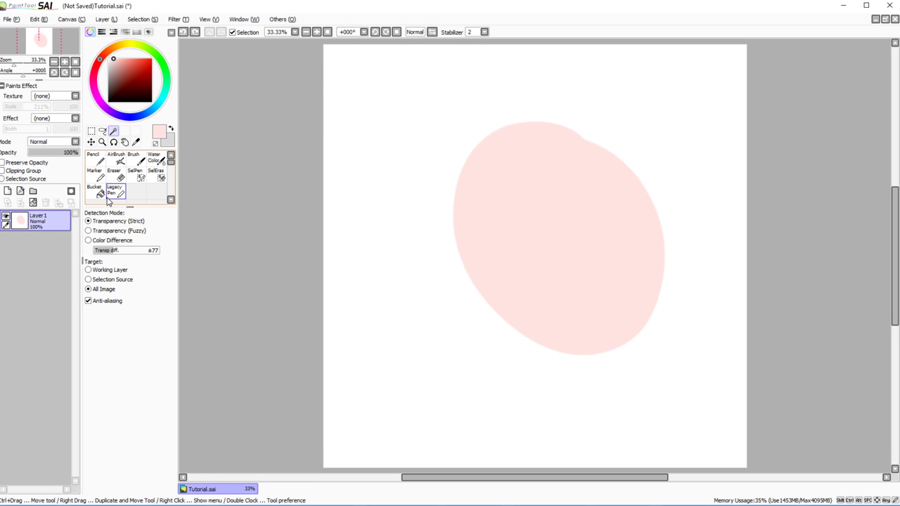
Step: Try the Magic Wand's transparency detection modes and set the detection mode to Color Difference
{"action": "left_click", "coordinate": [95, 232]}
{"action": "left_click", "coordinate": [113, 222]}
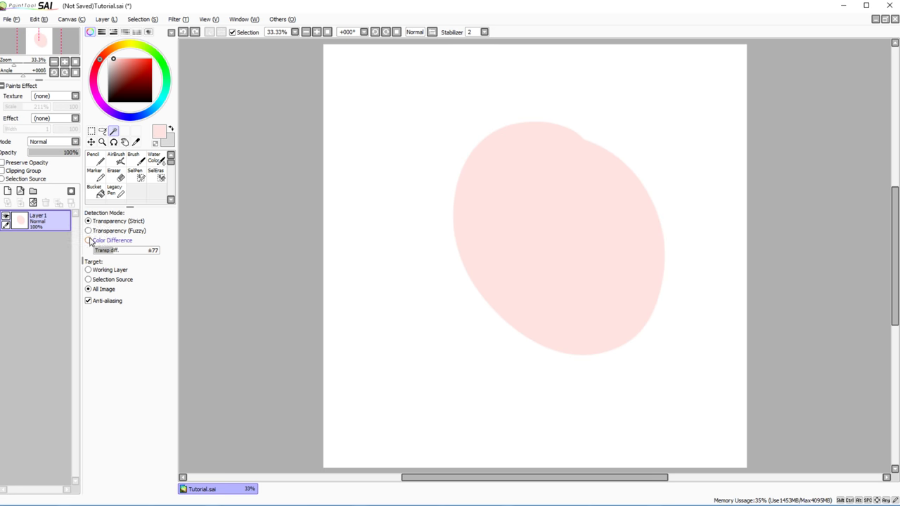
Step: Paint a thick bright red band over the right side of the patch with the Pencil
{"action": "left_click", "coordinate": [149, 59]}
{"action": "left_click", "coordinate": [96, 160]}
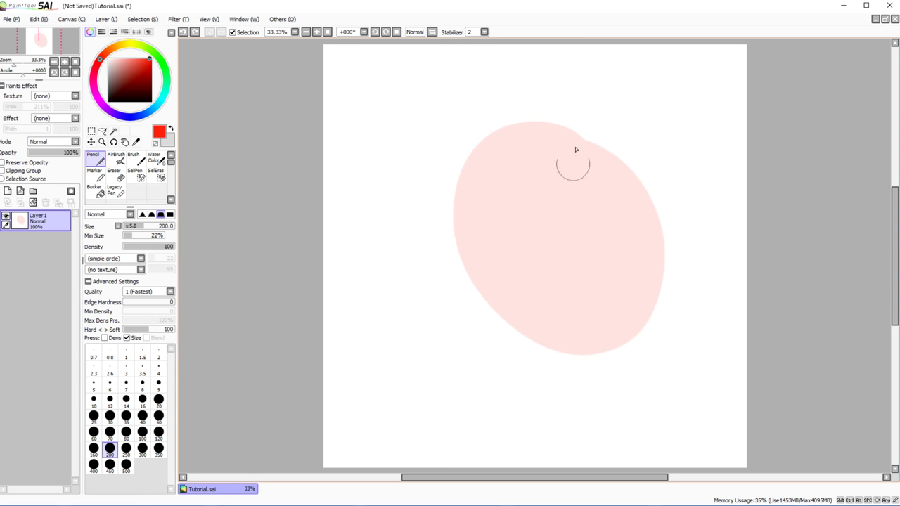
{"action": "left_click_drag", "start_coordinate": [569, 133], "coordinate": [631, 336]}
{"action": "mouse_move", "coordinate": [581, 180]}
{"action": "left_mouse_down"}
{"action": "mouse_move", "coordinate": [633, 310]}
{"action": "mouse_move", "coordinate": [653, 191]}
{"action": "mouse_move", "coordinate": [639, 282]}
{"action": "left_mouse_up"}
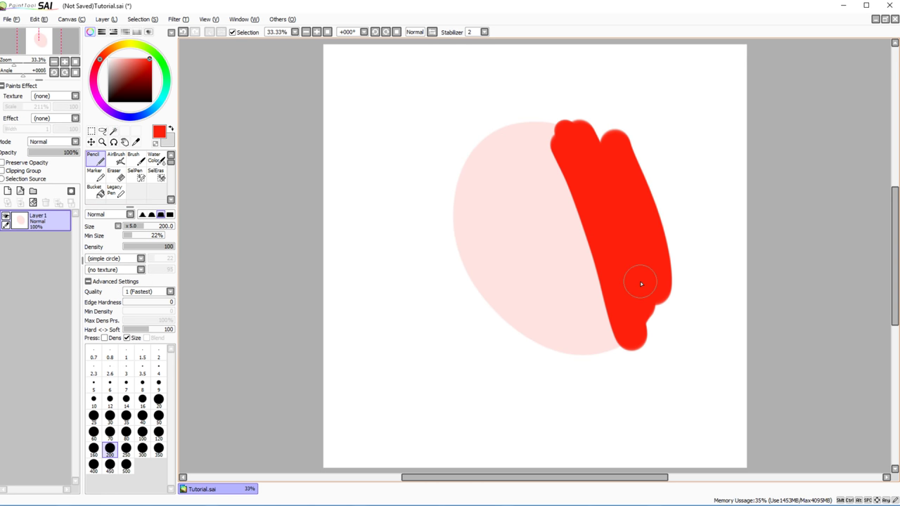
Step: Select the remaining pale pink area with the Magic Wand and move it left, away from the red band
{"action": "left_click", "coordinate": [113, 131]}
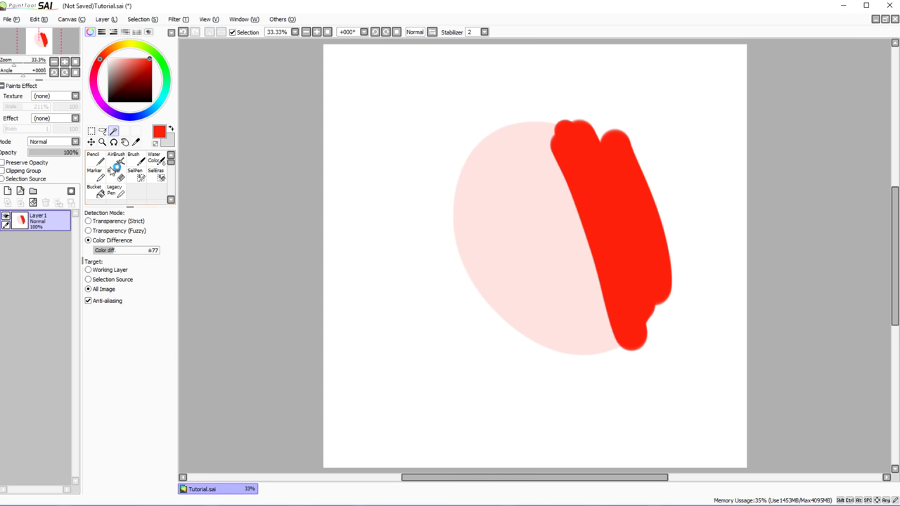
{"action": "left_click", "coordinate": [543, 266]}
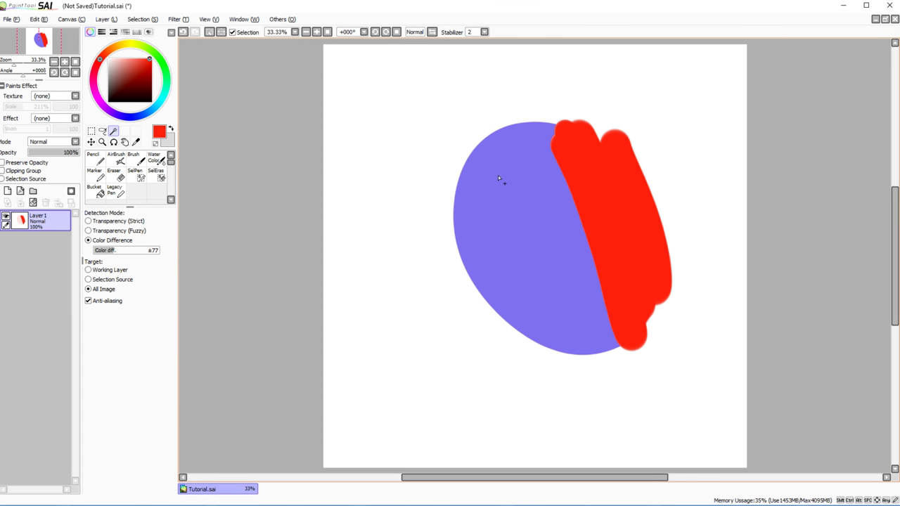
{"action": "left_click", "coordinate": [91, 142]}
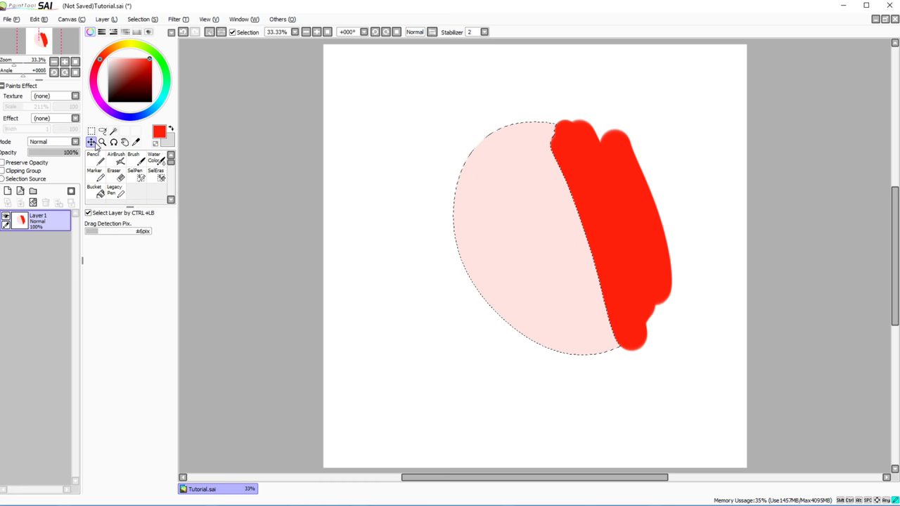
{"action": "left_click_drag", "start_coordinate": [542, 255], "coordinate": [458, 273]}
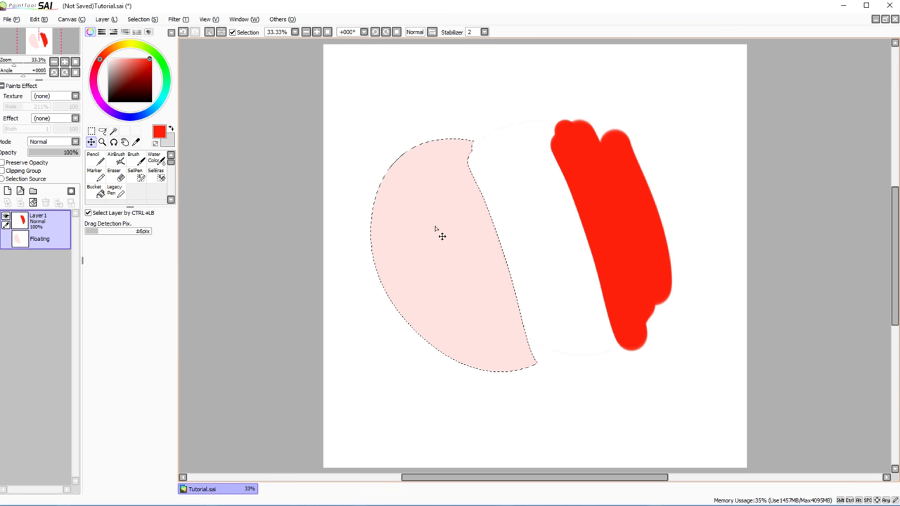
{"action": "left_click_drag", "start_coordinate": [415, 183], "coordinate": [437, 165]}
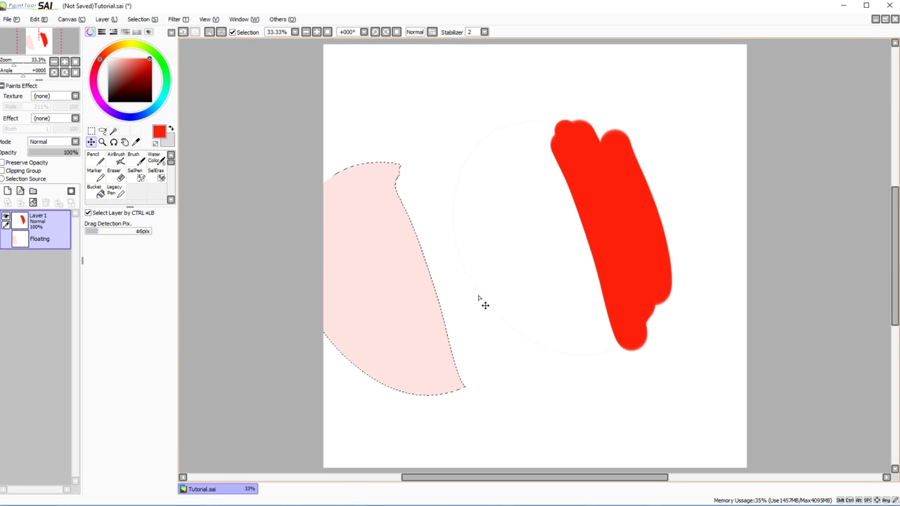
Step: Undo the move of the pale pink area and clear Layer1 completely
{"action": "left_click", "coordinate": [183, 32]}
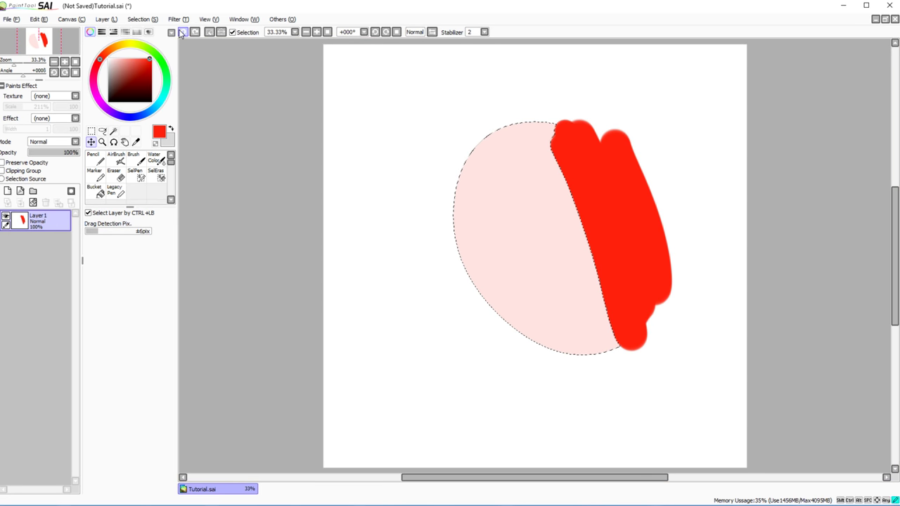
{"action": "left_click", "coordinate": [32, 202]}
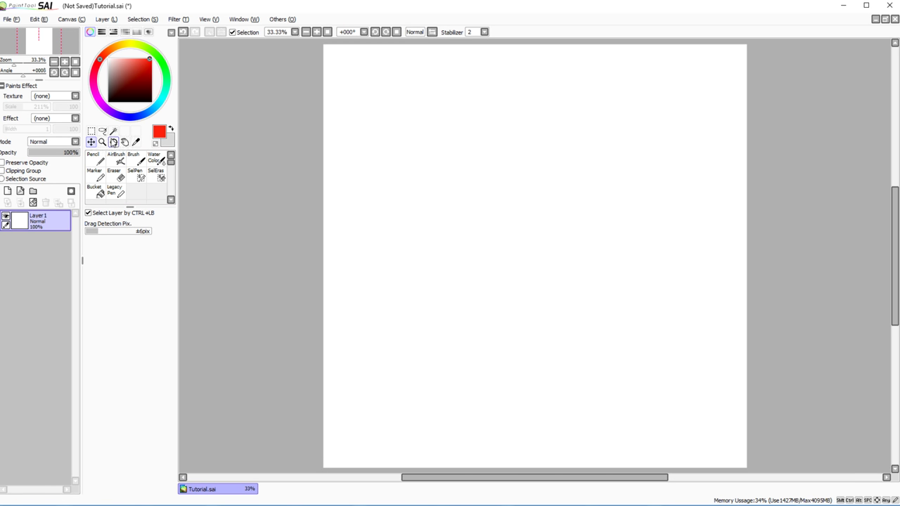
Step: Rotate the canvas view with the Rotate tool, resetting the view after each rotation
{"action": "left_click", "coordinate": [113, 143]}
{"action": "left_click", "coordinate": [91, 142]}
{"action": "left_click", "coordinate": [113, 142]}
{"action": "left_click_drag", "start_coordinate": [296, 204], "coordinate": [638, 208]}
{"action": "left_click", "coordinate": [327, 31]}
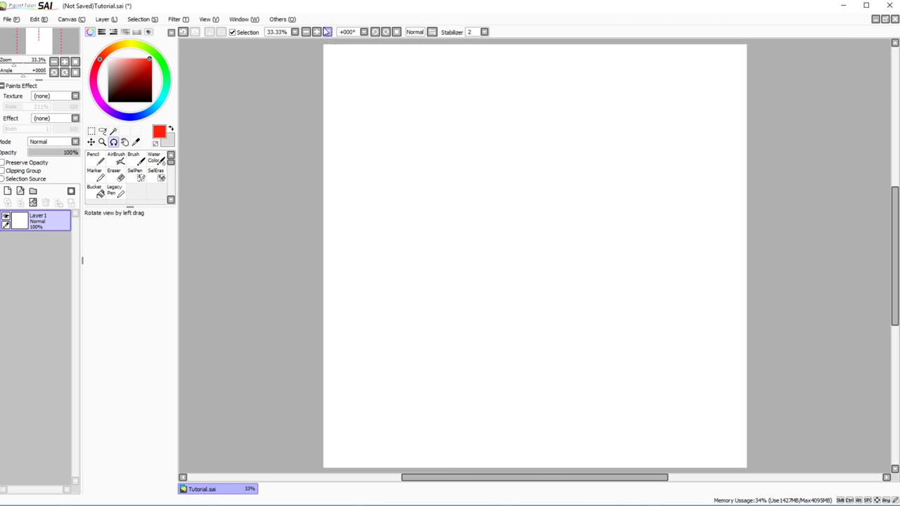
{"action": "left_click_drag", "start_coordinate": [330, 118], "coordinate": [355, 81]}
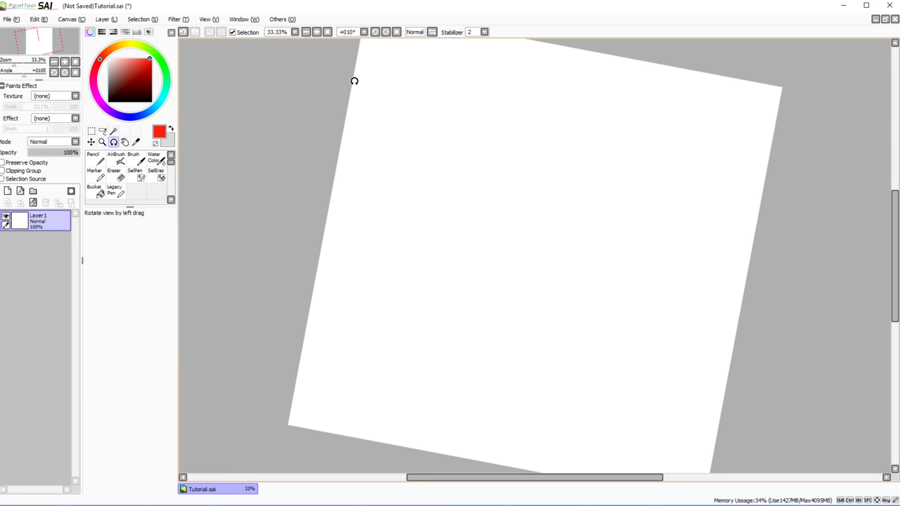
{"action": "left_click", "coordinate": [328, 32]}
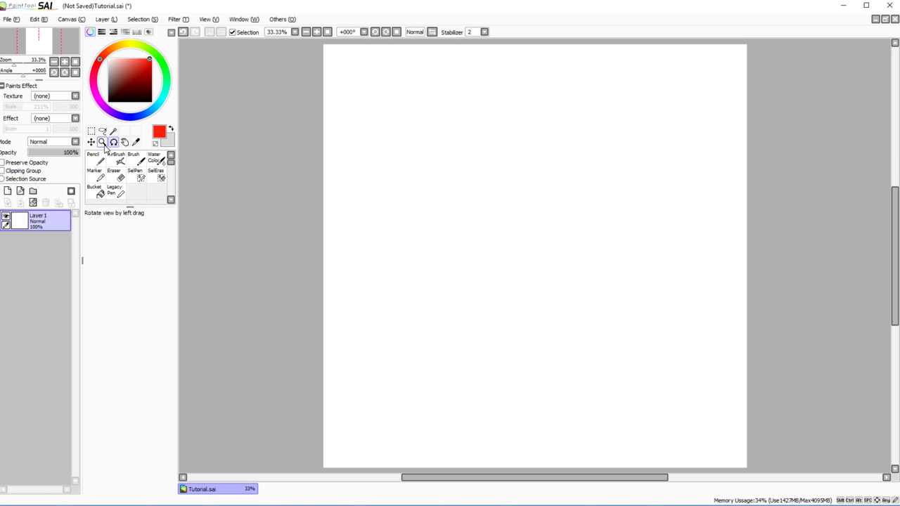
Step: Zoom into the canvas with the Zoom tool, both point by point and by marking an area, resetting the view each time
{"action": "left_click", "coordinate": [102, 142]}
{"action": "left_click", "coordinate": [384, 165]}
{"action": "left_click", "coordinate": [384, 166]}
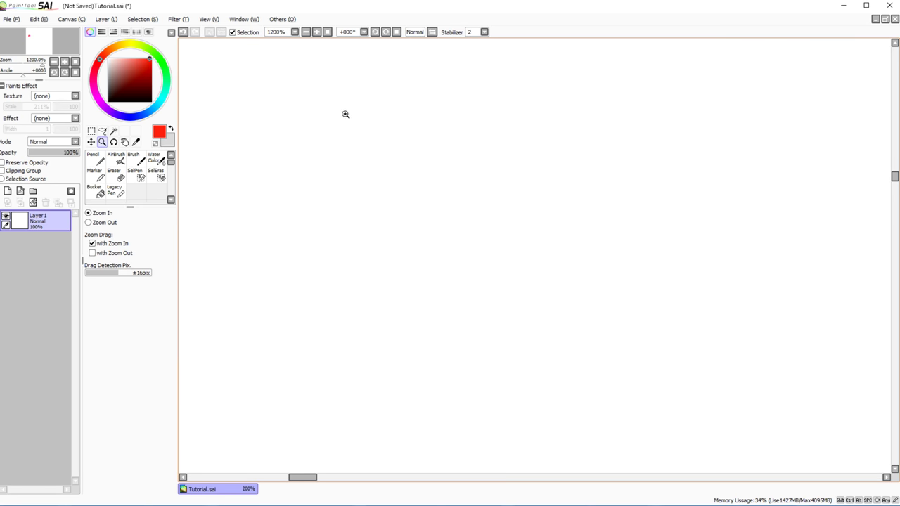
{"action": "left_click", "coordinate": [327, 33]}
{"action": "left_click_drag", "start_coordinate": [426, 121], "coordinate": [487, 181]}
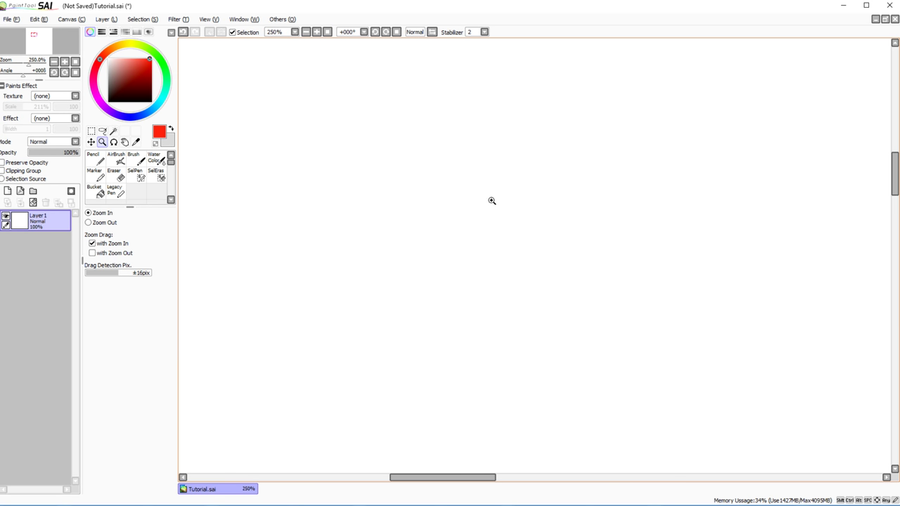
{"action": "left_click", "coordinate": [327, 32]}
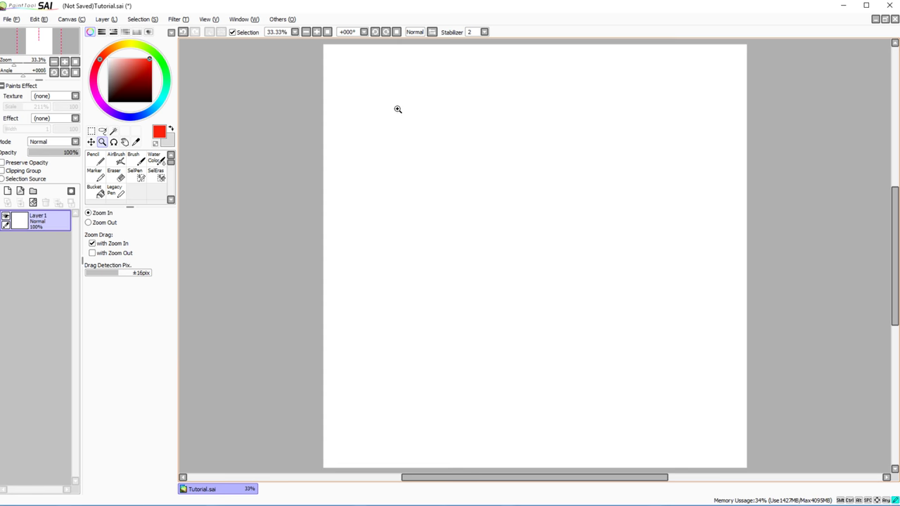
{"action": "left_click", "coordinate": [398, 109]}
{"action": "left_click", "coordinate": [396, 113]}
{"action": "left_click", "coordinate": [327, 33]}
Step: Scroll the canvas view with the Hand tool, resetting it once, and scroll it again while the rectangular Selection tool is active
{"action": "left_click", "coordinate": [125, 143]}
{"action": "left_click_drag", "start_coordinate": [402, 229], "coordinate": [509, 107]}
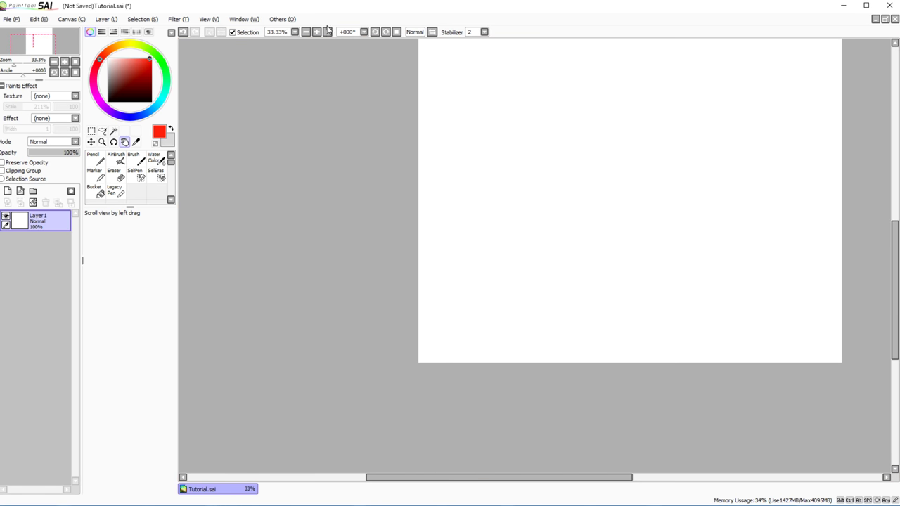
{"action": "left_click", "coordinate": [328, 32]}
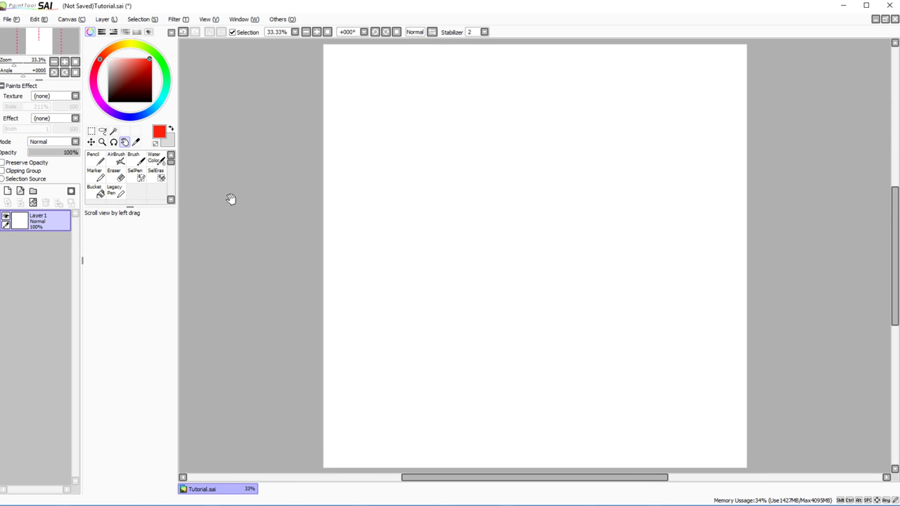
{"action": "left_click_drag", "start_coordinate": [719, 261], "coordinate": [691, 255]}
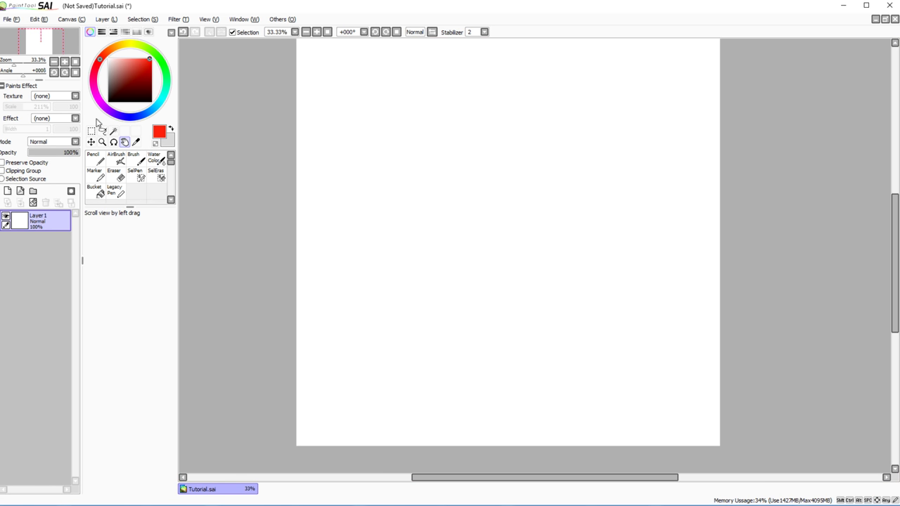
{"action": "left_click", "coordinate": [91, 132]}
{"action": "left_click_drag", "start_coordinate": [376, 127], "coordinate": [417, 86]}
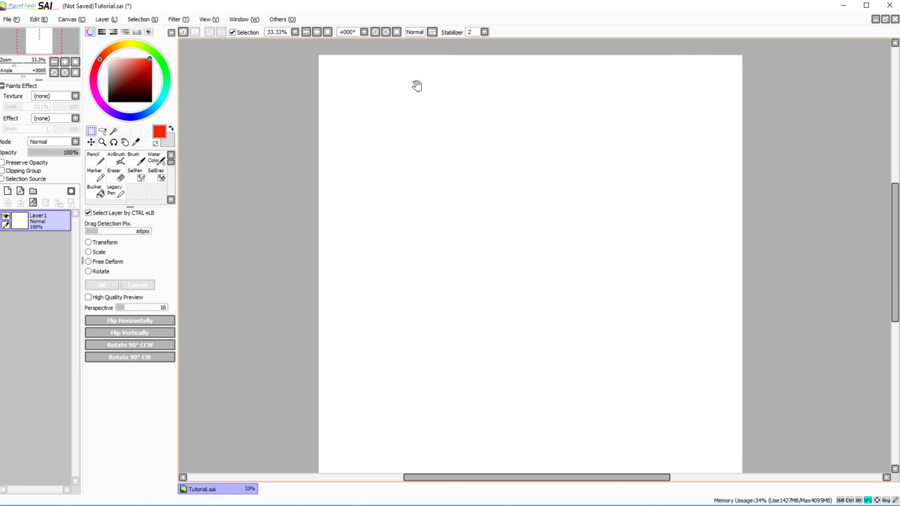
Step: Zoom the canvas view in and out repeatedly and pan it across the canvas while the rectangular Selection tool is active
{"action": "scroll", "coordinate": [785, 96], "scroll_direction": "down", "scroll_amount": 8}
{"action": "scroll", "coordinate": [514, 115], "scroll_direction": "up", "scroll_amount": 8}
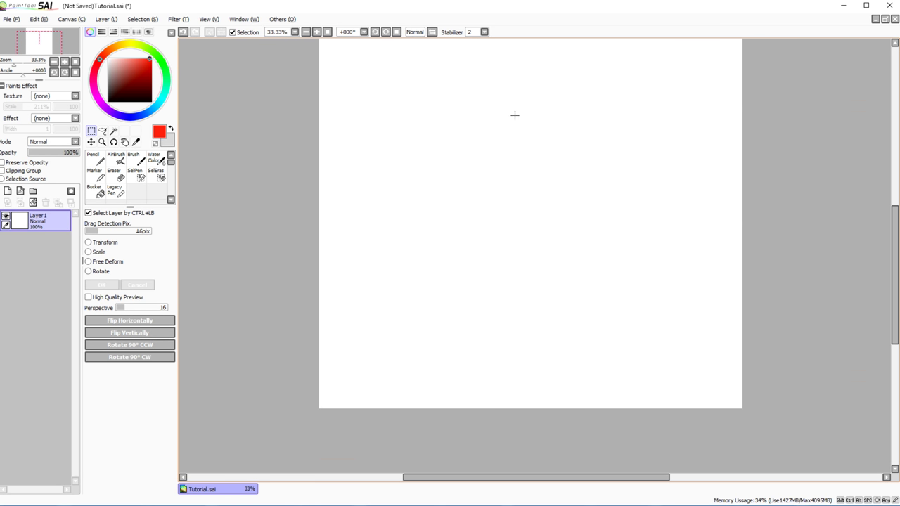
{"action": "scroll", "coordinate": [562, 272], "scroll_direction": "down", "scroll_amount": 10}
{"action": "scroll", "coordinate": [567, 254], "scroll_direction": "up", "scroll_amount": 8}
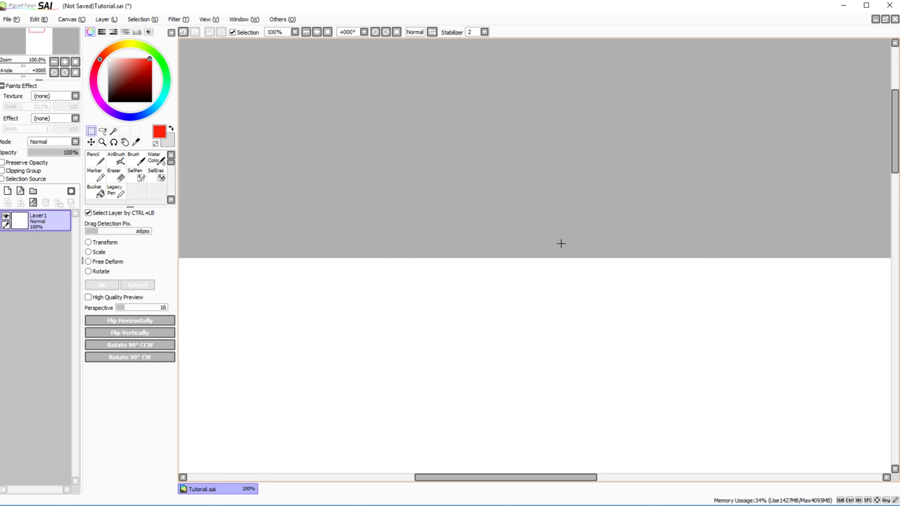
{"action": "scroll", "coordinate": [561, 243], "scroll_direction": "down", "scroll_amount": 8}
{"action": "scroll", "coordinate": [563, 246], "scroll_direction": "up", "scroll_amount": 6}
{"action": "scroll", "coordinate": [567, 271], "scroll_direction": "down", "scroll_amount": 3}
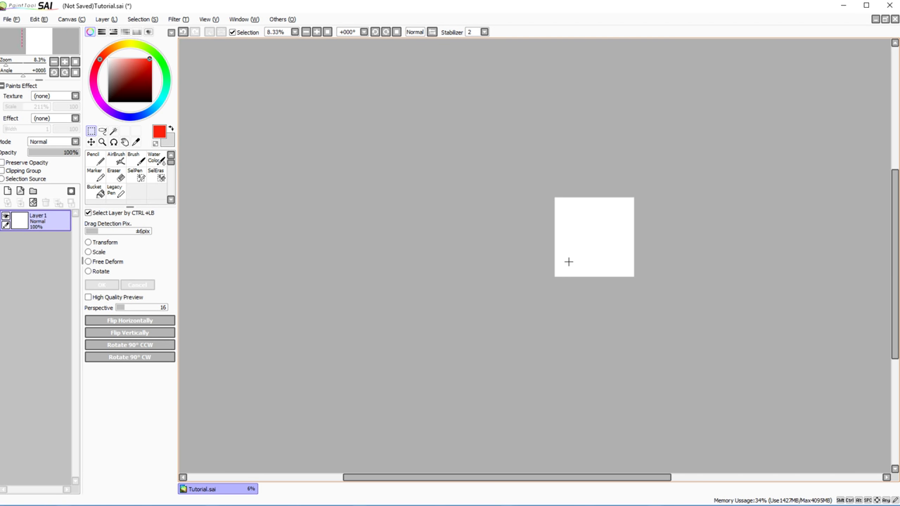
{"action": "scroll", "coordinate": [583, 243], "scroll_direction": "up", "scroll_amount": 4}
{"action": "scroll", "coordinate": [586, 219], "scroll_direction": "down", "scroll_amount": 2}
{"action": "scroll", "coordinate": [478, 183], "scroll_direction": "down", "scroll_amount": 2}
{"action": "scroll", "coordinate": [616, 239], "scroll_direction": "up", "scroll_amount": 6}
{"action": "scroll", "coordinate": [720, 257], "scroll_direction": "down", "scroll_amount": 3}
{"action": "scroll", "coordinate": [716, 222], "scroll_direction": "up", "scroll_amount": 3}
{"action": "left_click_drag", "start_coordinate": [716, 222], "coordinate": [671, 89]}
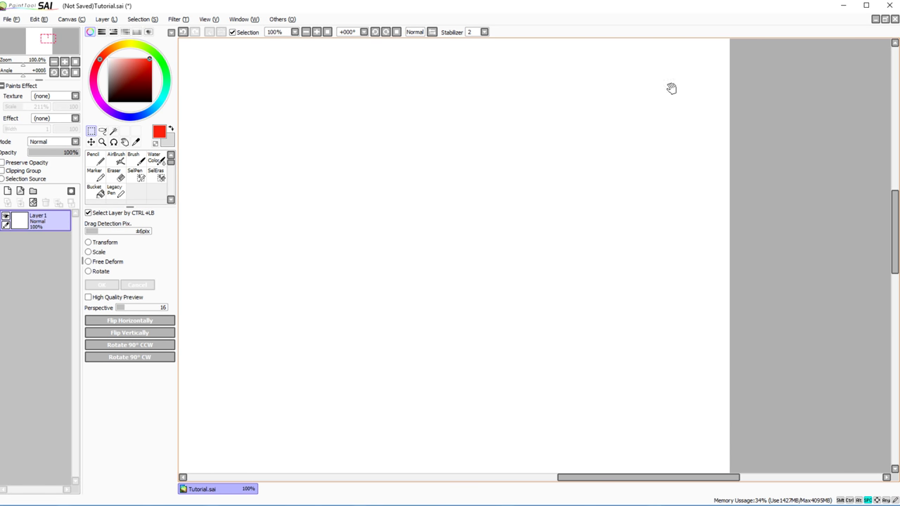
{"action": "scroll", "coordinate": [349, 41], "scroll_direction": "down", "scroll_amount": 3}
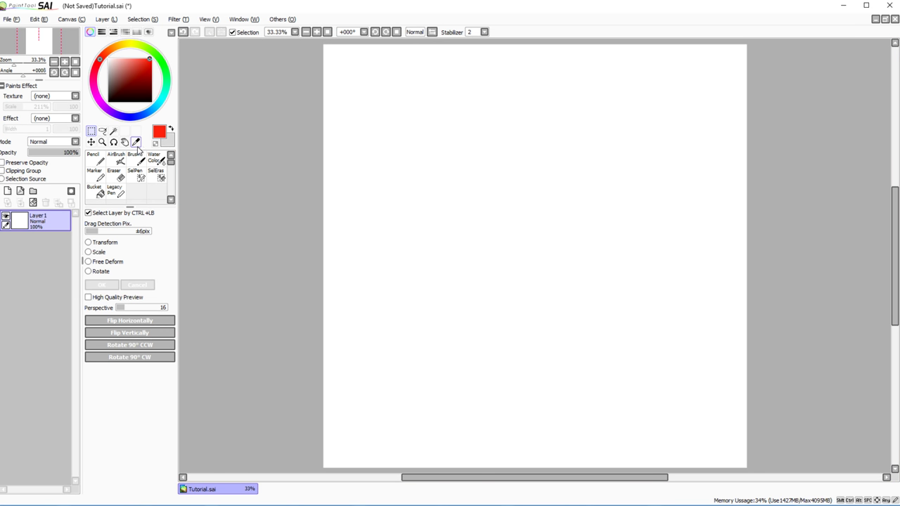
Step: Paint a red shape mid-canvas with the Pencil and sample its red with the colour picker, keeping Syringe Source at All Image
{"action": "left_click", "coordinate": [93, 158]}
{"action": "mouse_move", "coordinate": [520, 183]}
{"action": "left_mouse_down"}
{"action": "mouse_move", "coordinate": [561, 326]}
{"action": "mouse_move", "coordinate": [567, 301]}
{"action": "left_mouse_up"}
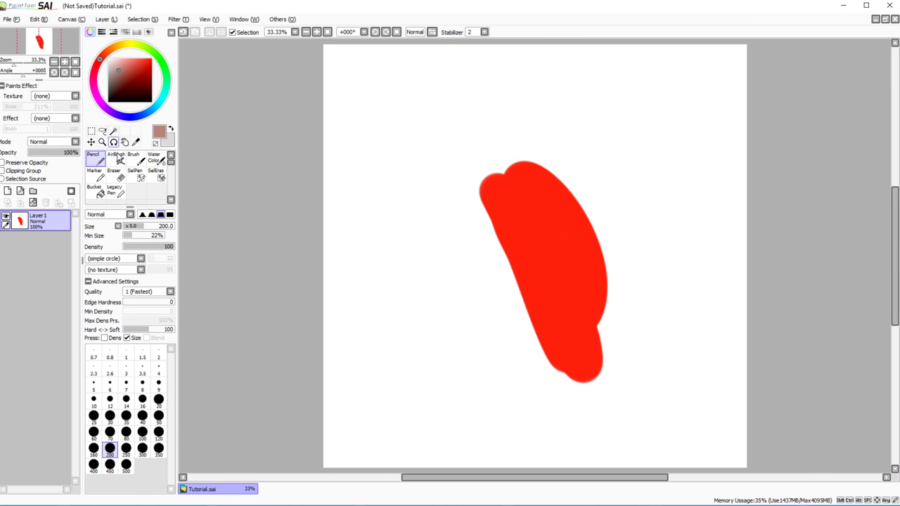
{"action": "left_click", "coordinate": [137, 142]}
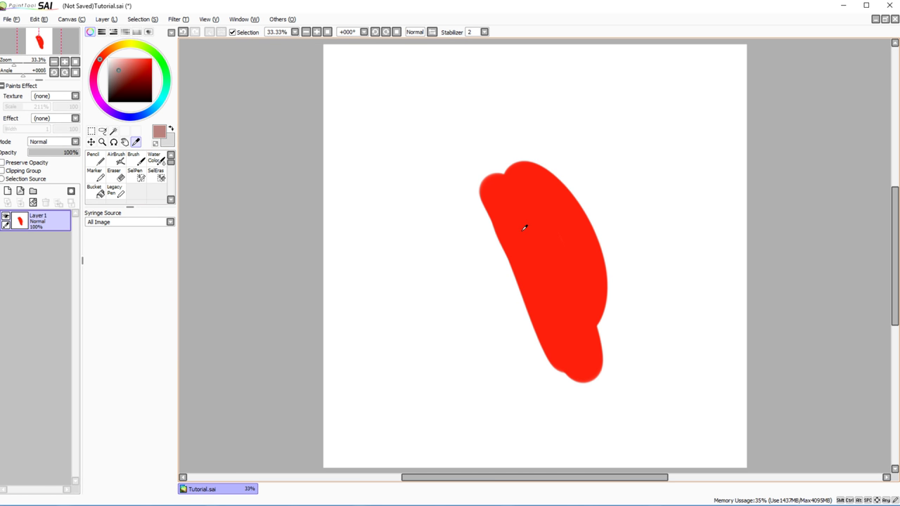
{"action": "left_click", "coordinate": [136, 223]}
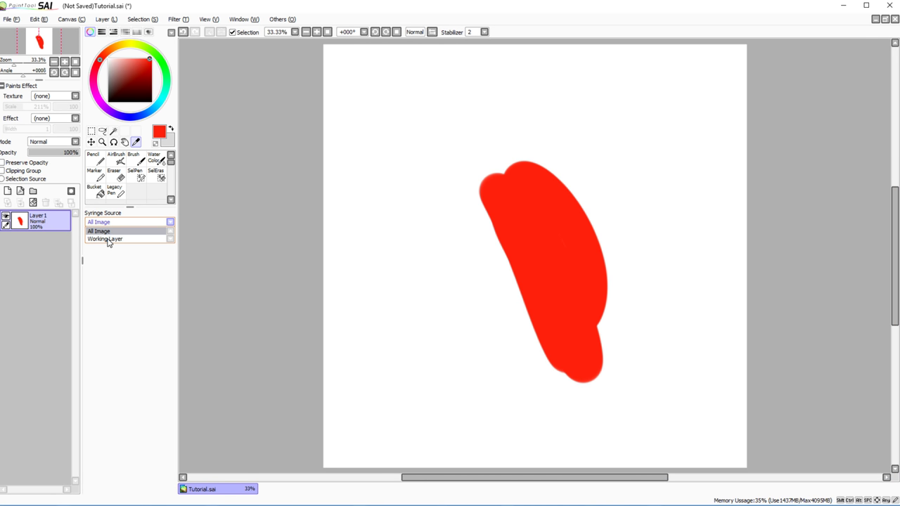
{"action": "left_click", "coordinate": [103, 230]}
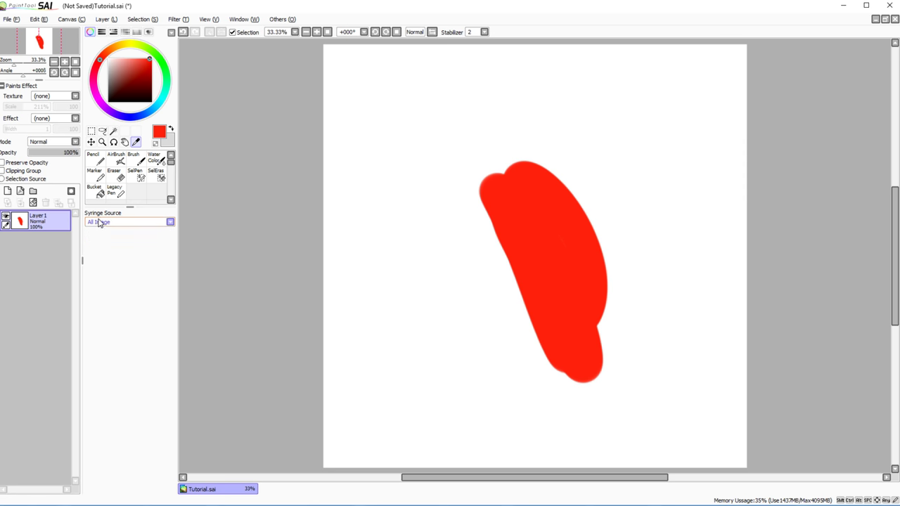
Step: Clear Layer1 and paint a large, filled red round shape on the upper half of the canvas with the Pencil
{"action": "left_click", "coordinate": [91, 143]}
{"action": "left_click", "coordinate": [91, 132]}
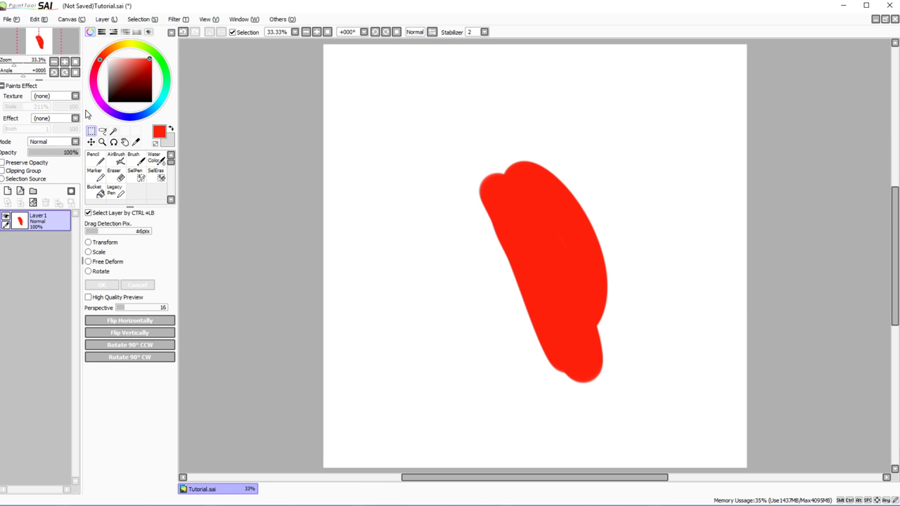
{"action": "left_click", "coordinate": [32, 203]}
{"action": "left_click", "coordinate": [92, 158]}
{"action": "mouse_move", "coordinate": [534, 158]}
{"action": "left_mouse_down"}
{"action": "mouse_move", "coordinate": [446, 140]}
{"action": "mouse_move", "coordinate": [462, 248]}
{"action": "mouse_move", "coordinate": [539, 235]}
{"action": "mouse_move", "coordinate": [497, 197]}
{"action": "mouse_move", "coordinate": [500, 211]}
{"action": "left_mouse_up"}
Step: Mark a rectangular selection around the whole red round shape and activate the Move tool
{"action": "left_click", "coordinate": [92, 132]}
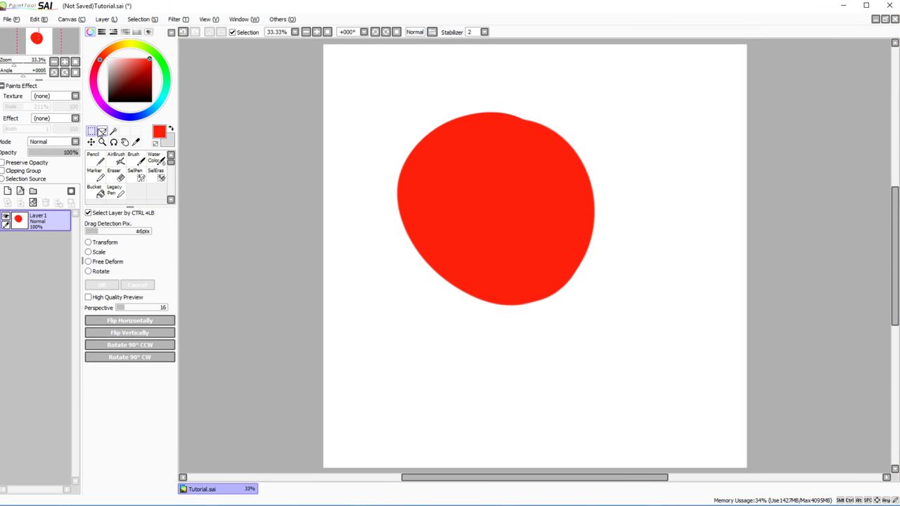
{"action": "left_click_drag", "start_coordinate": [362, 87], "coordinate": [647, 330]}
{"action": "left_click", "coordinate": [91, 143]}
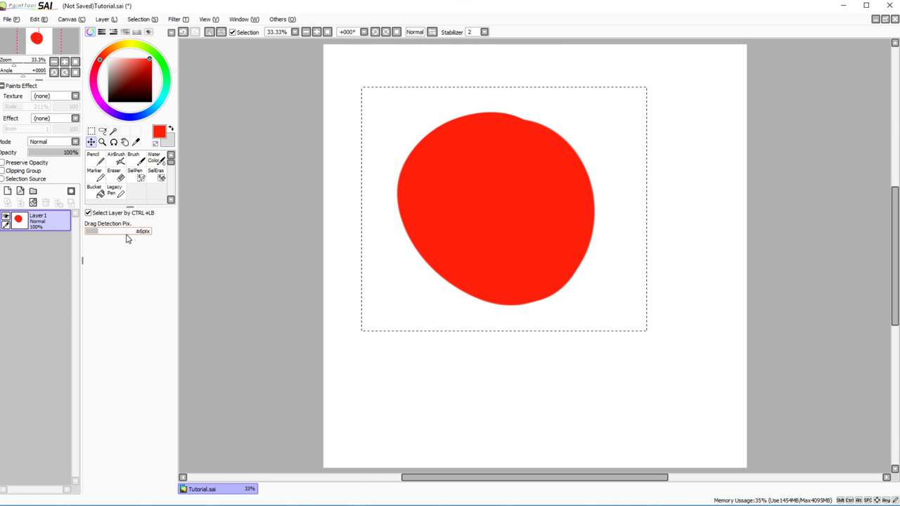
Step: Try moving the selected red shape with drag detection set to ±32 pixels, undoing each move
{"action": "left_click_drag", "start_coordinate": [99, 235], "coordinate": [151, 232]}
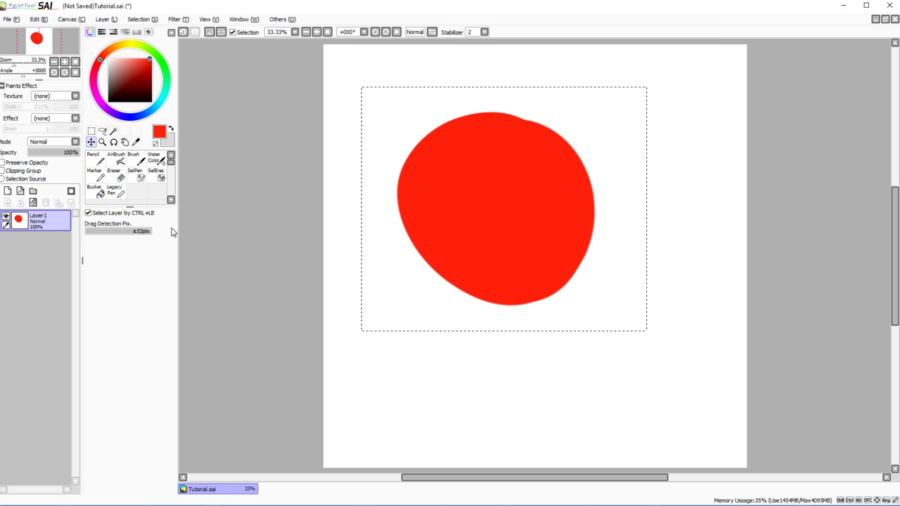
{"action": "left_click_drag", "start_coordinate": [446, 193], "coordinate": [600, 215]}
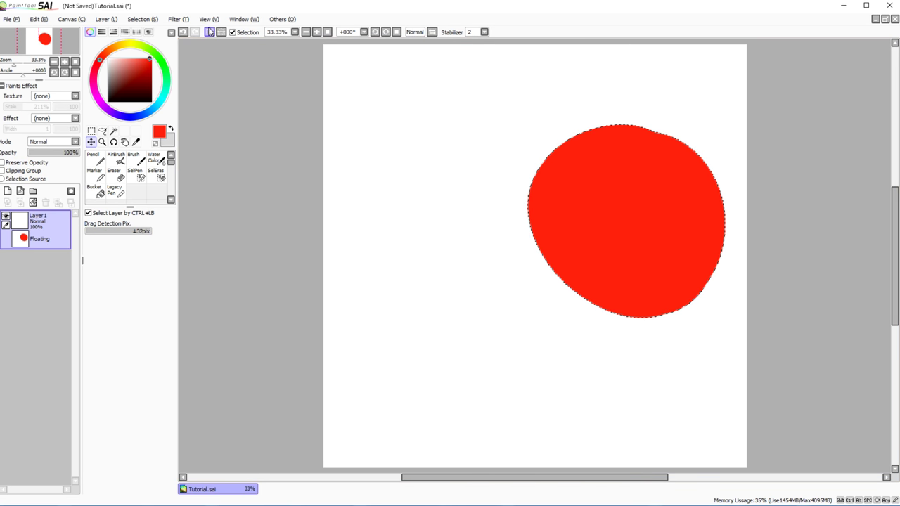
{"action": "left_click", "coordinate": [183, 32]}
{"action": "left_click_drag", "start_coordinate": [471, 173], "coordinate": [561, 162]}
{"action": "left_click", "coordinate": [183, 32]}
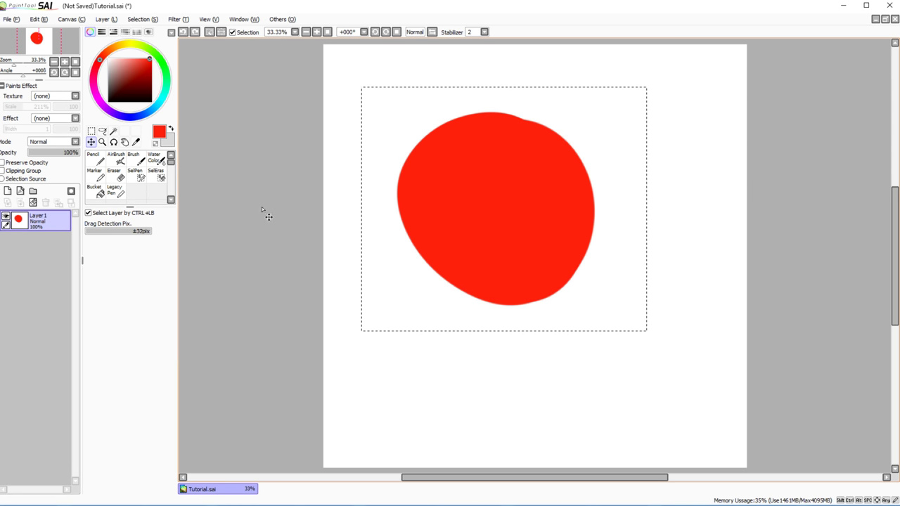
Step: Set the Move tool's drag detection to ±0 pixels and shift the selected red shape slightly sideways
{"action": "left_click_drag", "start_coordinate": [106, 237], "coordinate": [97, 235]}
{"action": "scroll", "coordinate": [584, 221], "scroll_direction": "up", "scroll_amount": 5}
{"action": "left_click_drag", "start_coordinate": [562, 220], "coordinate": [613, 225]}
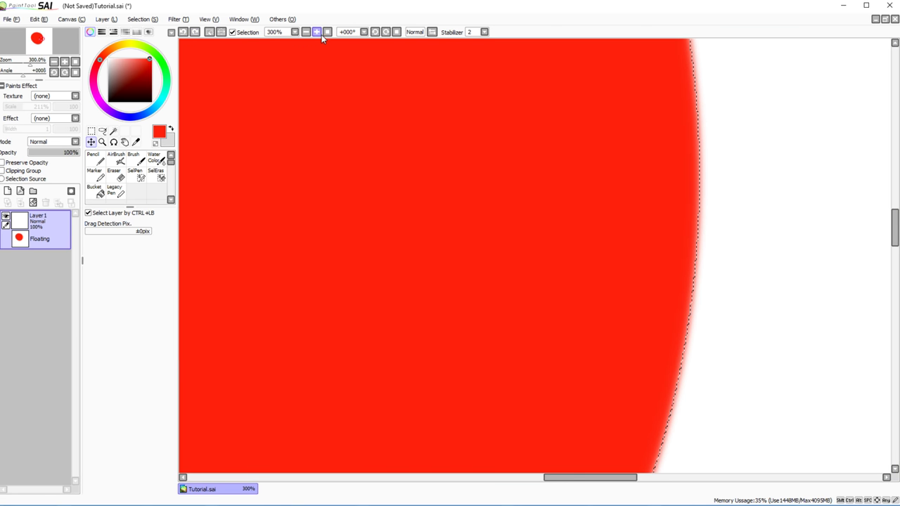
Step: Try small moves of the floating red shape with drag detection set to ±11 pixels, undoing each one
{"action": "left_click_drag", "start_coordinate": [92, 230], "coordinate": [109, 231]}
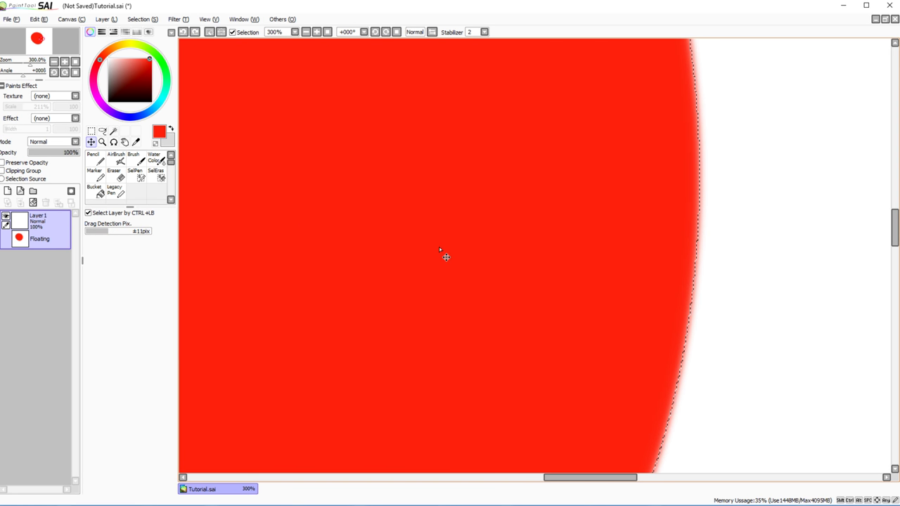
{"action": "left_click_drag", "start_coordinate": [442, 254], "coordinate": [448, 255]}
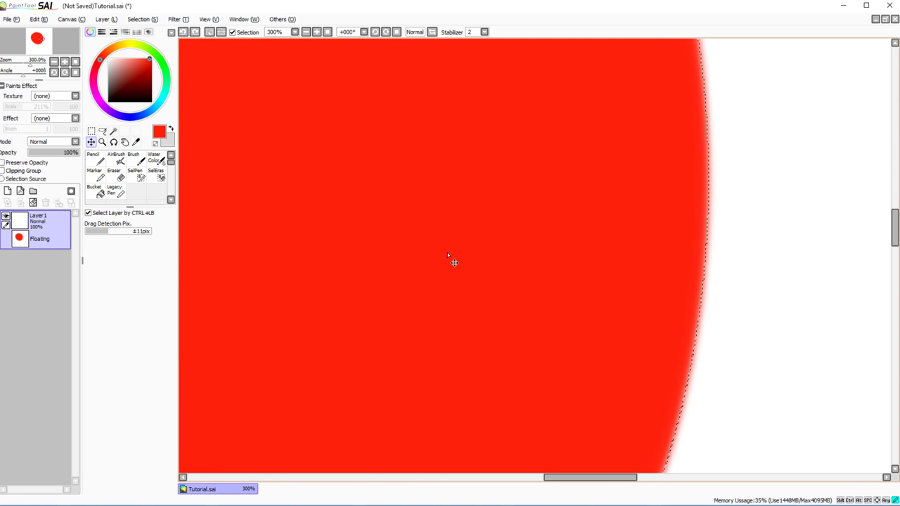
{"action": "left_click", "coordinate": [187, 31]}
{"action": "left_click_drag", "start_coordinate": [597, 176], "coordinate": [521, 119]}
{"action": "left_click", "coordinate": [182, 38]}
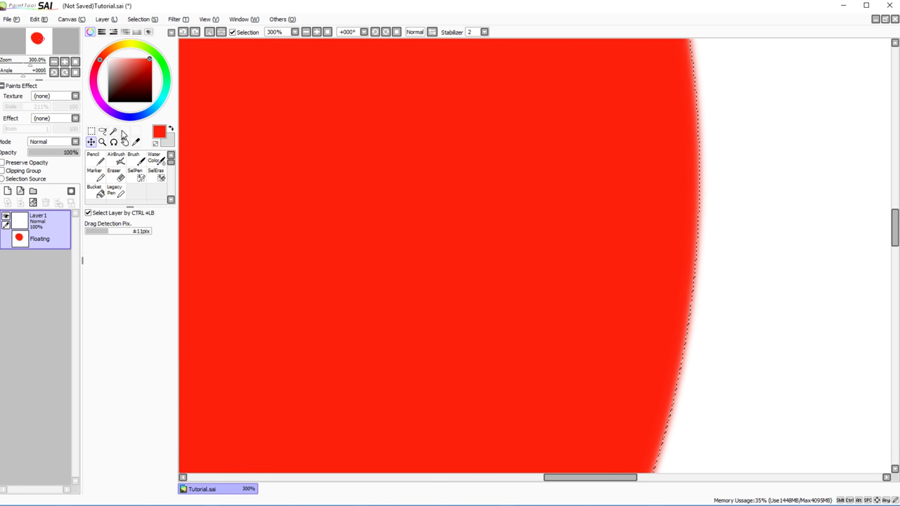
Step: Set the drag detection to ±6 pixels and clear the red shape from Layer1
{"action": "left_click", "coordinate": [100, 232]}
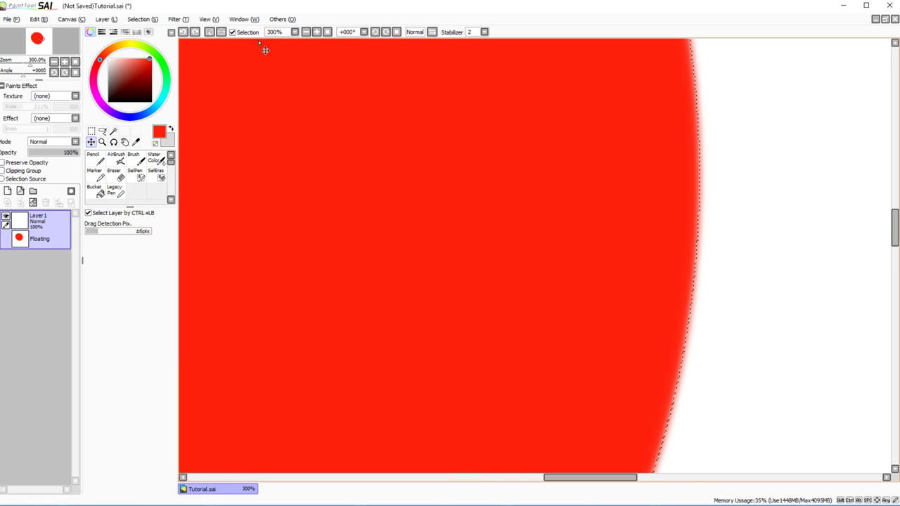
{"action": "left_click", "coordinate": [313, 34]}
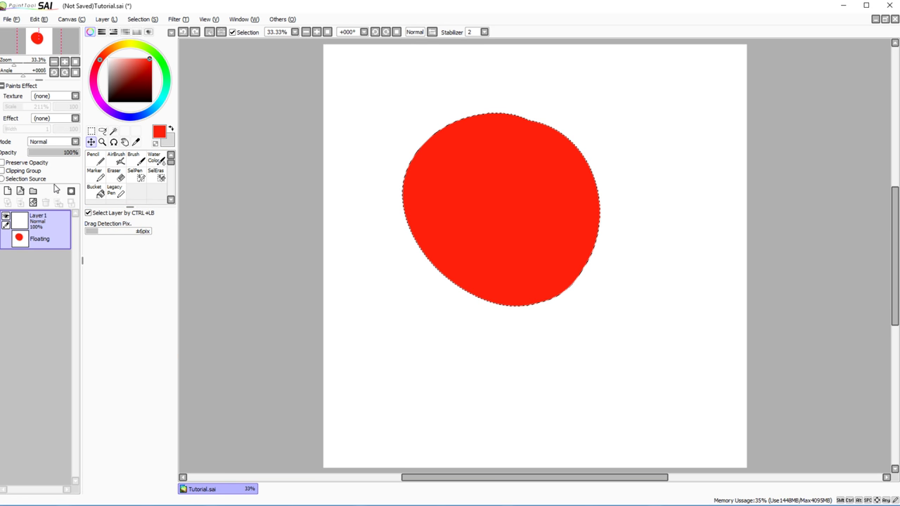
{"action": "left_click", "coordinate": [34, 204]}
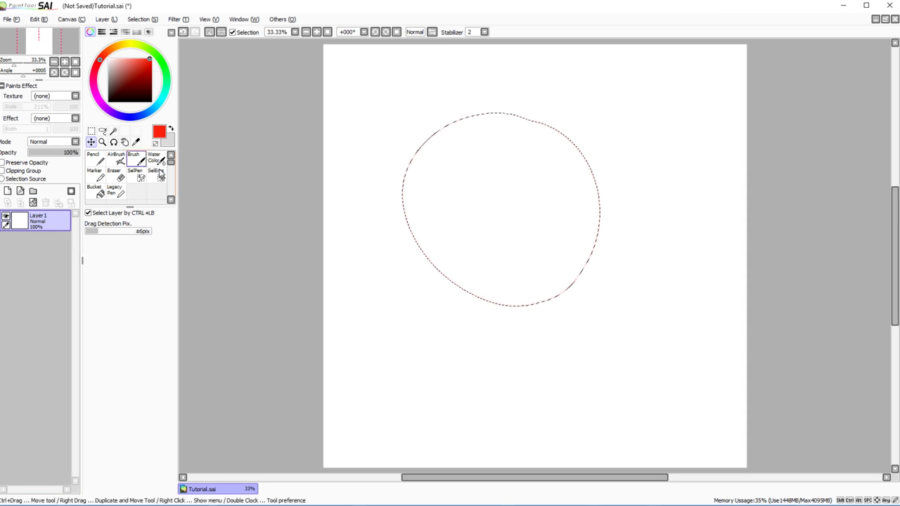
Step: Switch to the rectangular selection tool and clear the small red blob from Layer1
{"action": "left_click", "coordinate": [90, 131]}
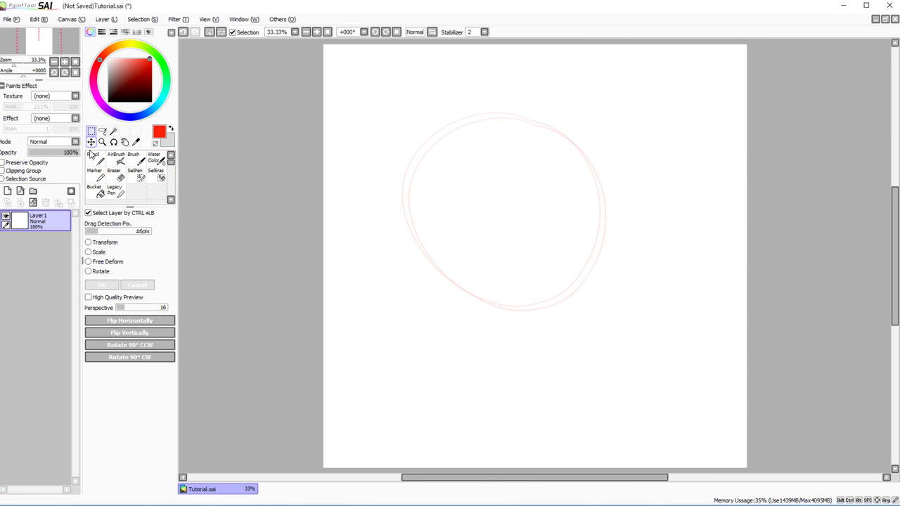
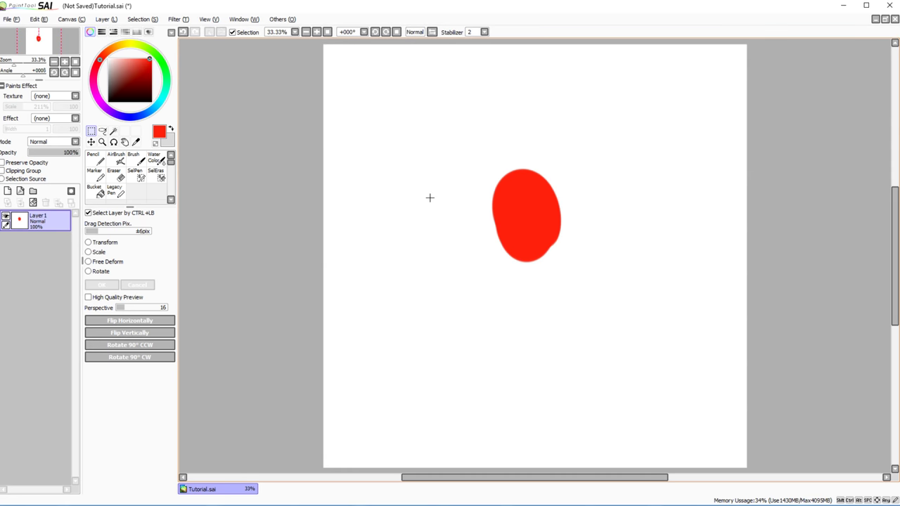
{"action": "left_click", "coordinate": [32, 203]}
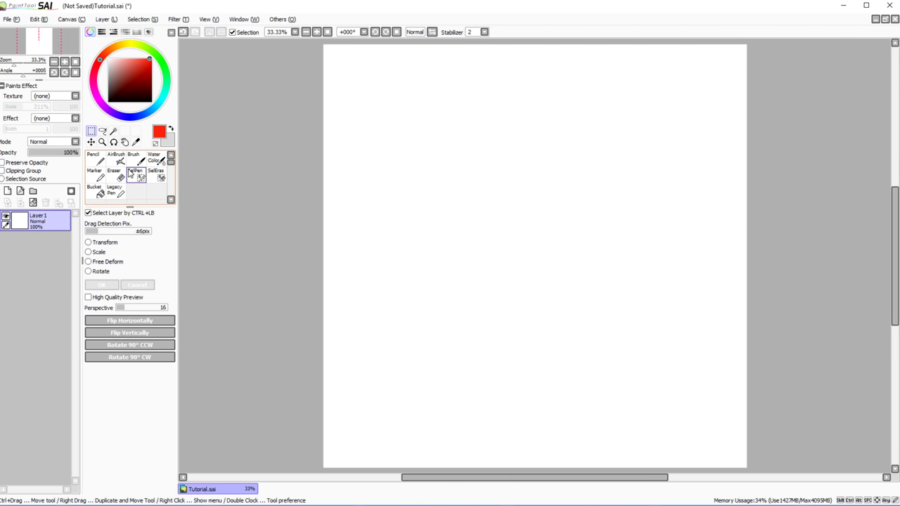
Step: Swap the primary and secondary colours repeatedly, ending with grey as primary, and change that primary colour to dark red
{"action": "left_click", "coordinate": [172, 129]}
{"action": "left_click", "coordinate": [171, 130]}
{"action": "left_click", "coordinate": [172, 131]}
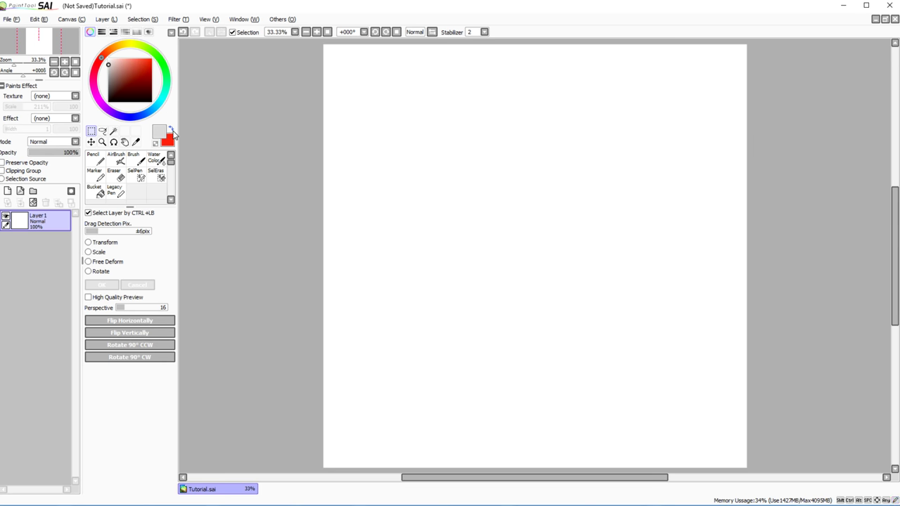
{"action": "left_click", "coordinate": [172, 131]}
{"action": "left_click", "coordinate": [172, 131]}
{"action": "left_click", "coordinate": [133, 84]}
Step: Deselect and paint overlapping dark red and bright red strokes with the Pencil at size 200, swapping the two colours between strokes
{"action": "left_click_drag", "start_coordinate": [396, 196], "coordinate": [387, 225]}
{"action": "key", "text": "ctrl+d"}
{"action": "key", "text": "n"}
{"action": "mouse_move", "coordinate": [497, 232]}
{"action": "left_mouse_down"}
{"action": "mouse_move", "coordinate": [467, 219]}
{"action": "mouse_move", "coordinate": [437, 318]}
{"action": "left_mouse_up"}
{"action": "left_click", "coordinate": [172, 130]}
{"action": "mouse_move", "coordinate": [413, 166]}
{"action": "left_mouse_down"}
{"action": "mouse_move", "coordinate": [385, 266]}
{"action": "mouse_move", "coordinate": [367, 251]}
{"action": "left_mouse_up"}
{"action": "left_click", "coordinate": [171, 131]}
{"action": "mouse_move", "coordinate": [451, 240]}
{"action": "left_mouse_down"}
{"action": "mouse_move", "coordinate": [458, 261]}
{"action": "mouse_move", "coordinate": [419, 204]}
{"action": "left_mouse_up"}
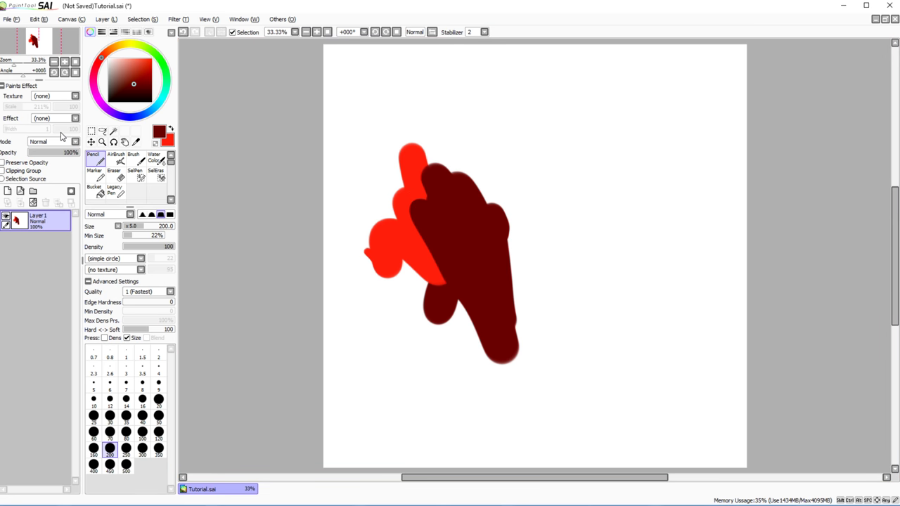
Step: Swap the primary and secondary colours and change the primary to a less saturated red
{"action": "left_click", "coordinate": [168, 129]}
{"action": "left_click", "coordinate": [119, 58]}
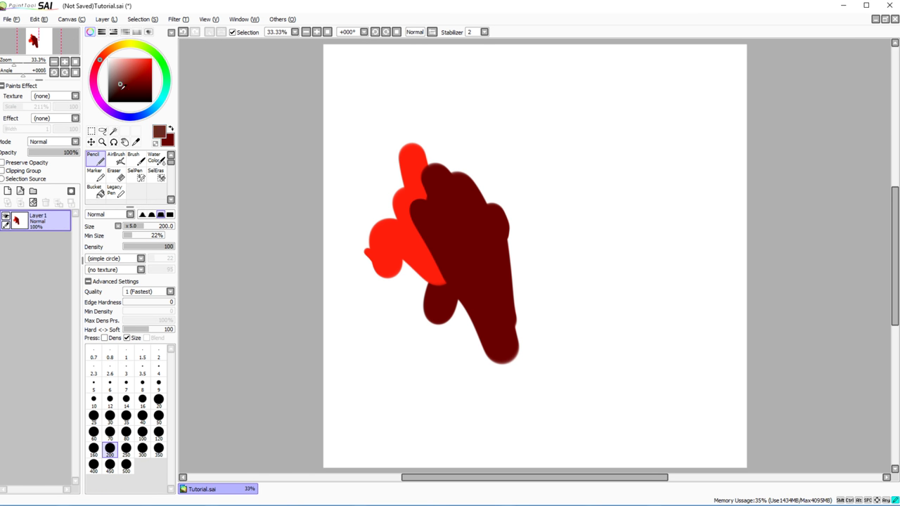
Step: Toggle the colour wheel off and on, and show the RGB sliders, HSV sliders, colour mixer, swatches and scratchpad
{"action": "left_click", "coordinate": [90, 33]}
{"action": "left_click", "coordinate": [90, 33]}
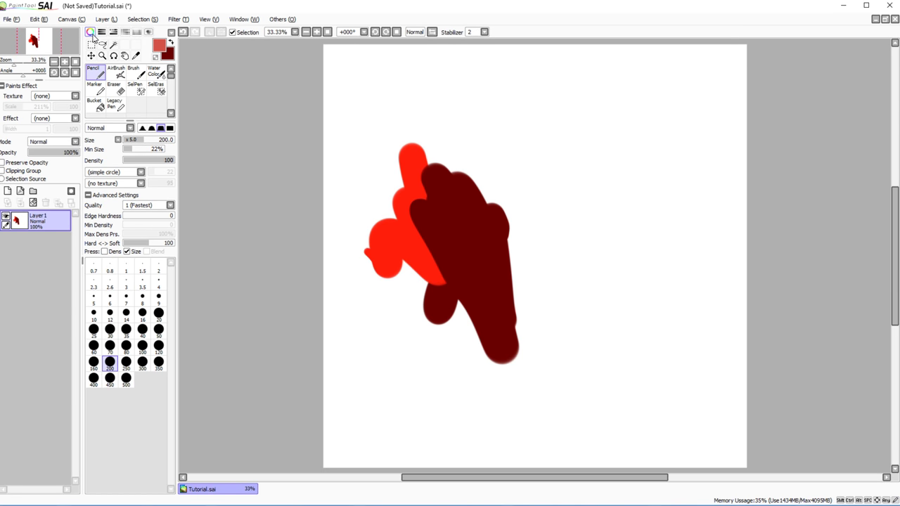
{"action": "left_click", "coordinate": [102, 32]}
{"action": "left_click", "coordinate": [112, 33]}
{"action": "left_click", "coordinate": [90, 32]}
{"action": "left_click", "coordinate": [136, 32]}
{"action": "left_click", "coordinate": [148, 32]}
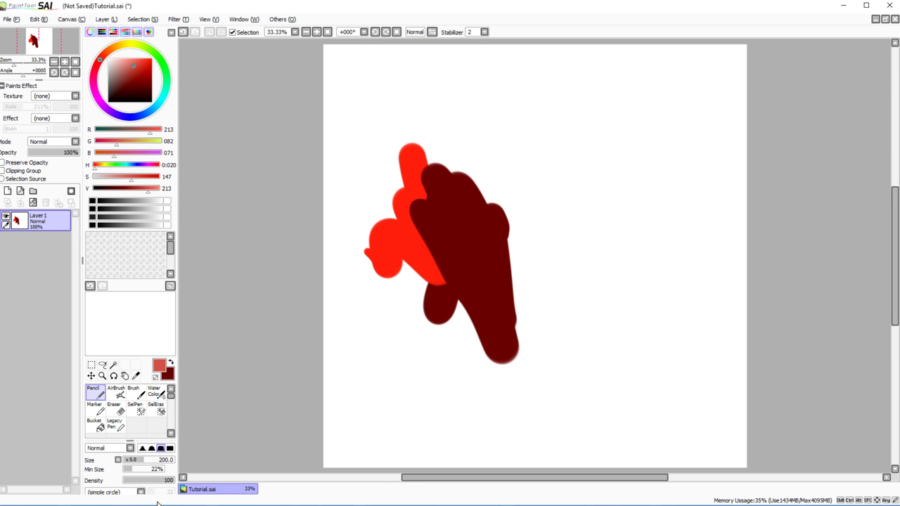
Step: Hide some of the colour panels, including the scratchpad and HSV sliders, and show them all again
{"action": "left_click", "coordinate": [148, 32]}
{"action": "left_click", "coordinate": [125, 32]}
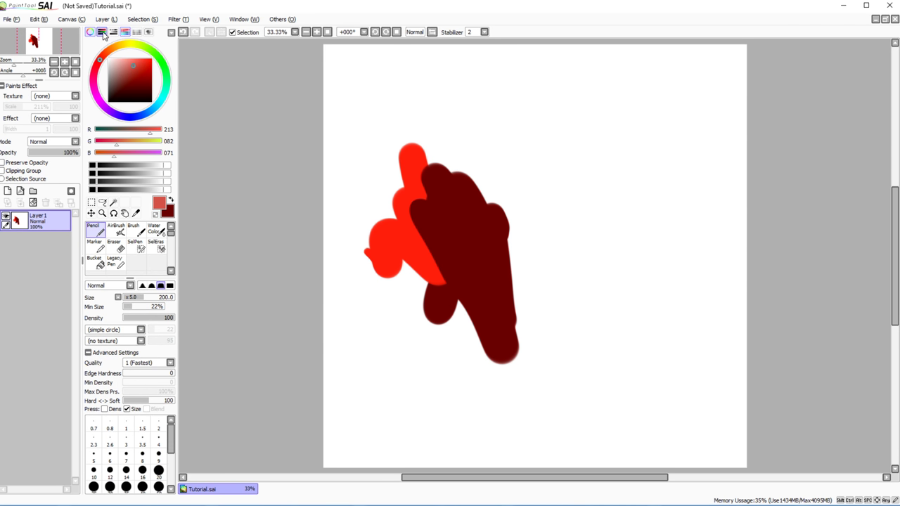
{"action": "left_click", "coordinate": [126, 32]}
{"action": "left_click", "coordinate": [146, 32]}
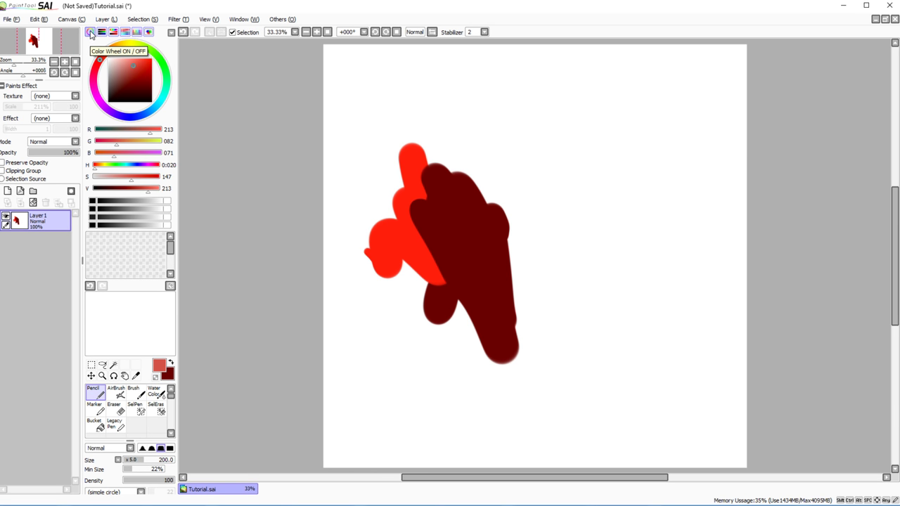
Step: Paint an orange patch beside the dark red strokes and cover part of it with red-orange, picking both hues on the colour wheel
{"action": "mouse_move", "coordinate": [100, 62]}
{"action": "left_mouse_down"}
{"action": "mouse_move", "coordinate": [154, 52]}
{"action": "mouse_move", "coordinate": [142, 114]}
{"action": "mouse_move", "coordinate": [95, 91]}
{"action": "mouse_move", "coordinate": [106, 106]}
{"action": "mouse_move", "coordinate": [138, 115]}
{"action": "mouse_move", "coordinate": [150, 53]}
{"action": "mouse_move", "coordinate": [133, 98]}
{"action": "mouse_move", "coordinate": [119, 62]}
{"action": "mouse_move", "coordinate": [127, 77]}
{"action": "mouse_move", "coordinate": [141, 67]}
{"action": "mouse_move", "coordinate": [132, 62]}
{"action": "mouse_move", "coordinate": [140, 71]}
{"action": "mouse_move", "coordinate": [132, 79]}
{"action": "mouse_move", "coordinate": [148, 61]}
{"action": "mouse_move", "coordinate": [106, 56]}
{"action": "mouse_move", "coordinate": [97, 87]}
{"action": "mouse_move", "coordinate": [99, 76]}
{"action": "mouse_move", "coordinate": [140, 56]}
{"action": "left_mouse_up"}
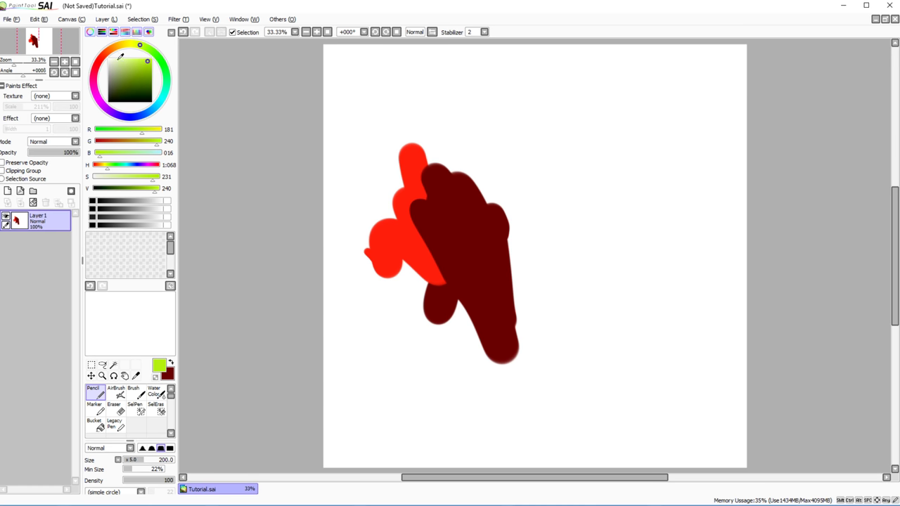
{"action": "left_click", "coordinate": [110, 50]}
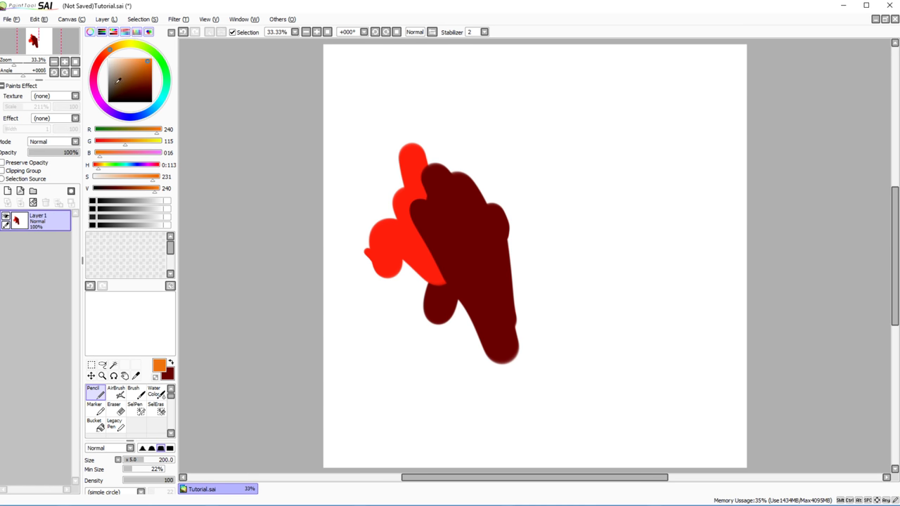
{"action": "mouse_move", "coordinate": [620, 288]}
{"action": "left_mouse_down"}
{"action": "mouse_move", "coordinate": [594, 325]}
{"action": "mouse_move", "coordinate": [514, 185]}
{"action": "left_mouse_up"}
{"action": "left_click", "coordinate": [102, 58]}
{"action": "mouse_move", "coordinate": [555, 225]}
{"action": "left_mouse_down"}
{"action": "mouse_move", "coordinate": [559, 197]}
{"action": "mouse_move", "coordinate": [583, 258]}
{"action": "mouse_move", "coordinate": [505, 147]}
{"action": "mouse_move", "coordinate": [588, 149]}
{"action": "mouse_move", "coordinate": [581, 213]}
{"action": "left_mouse_up"}
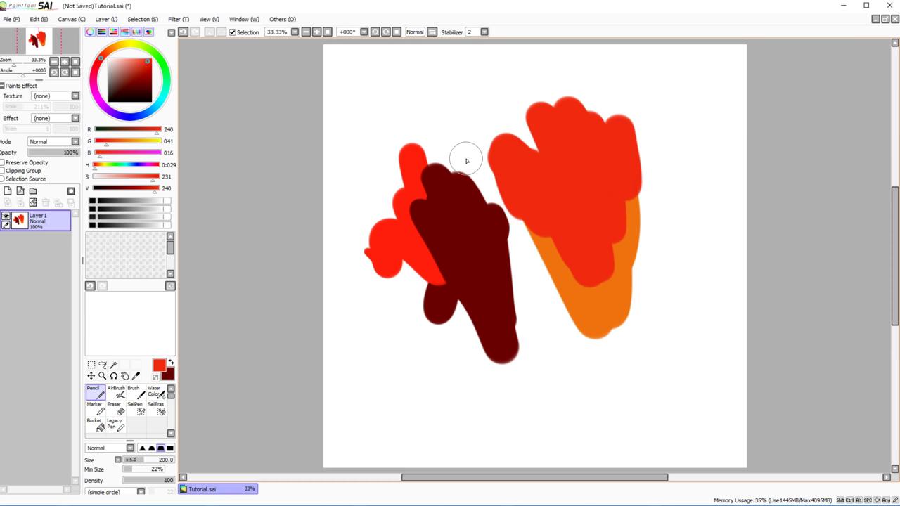
Step: Clear Layer1 and mix yellow by raising the R and G values to 255
{"action": "left_click", "coordinate": [32, 203]}
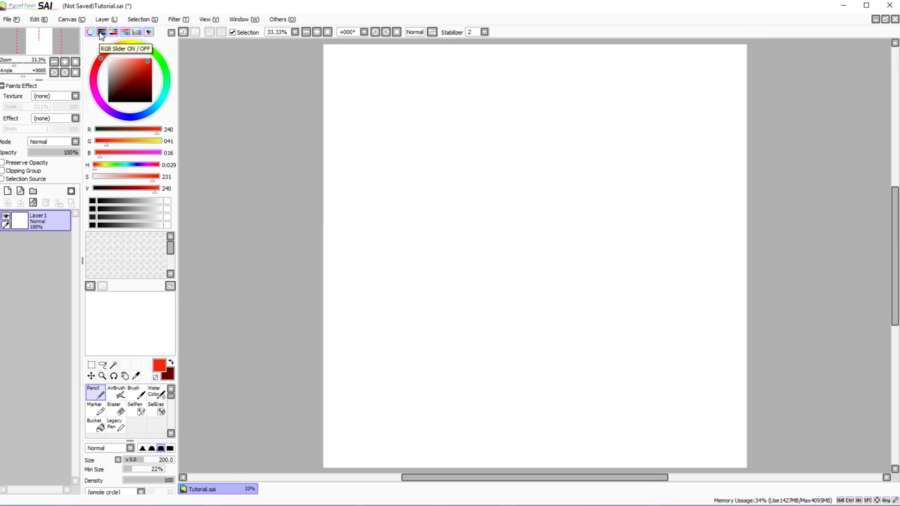
{"action": "left_click", "coordinate": [154, 131]}
{"action": "mouse_move", "coordinate": [154, 130]}
{"action": "left_mouse_down"}
{"action": "mouse_move", "coordinate": [97, 131]}
{"action": "mouse_move", "coordinate": [161, 131]}
{"action": "left_mouse_up"}
{"action": "left_click_drag", "start_coordinate": [101, 139], "coordinate": [156, 142]}
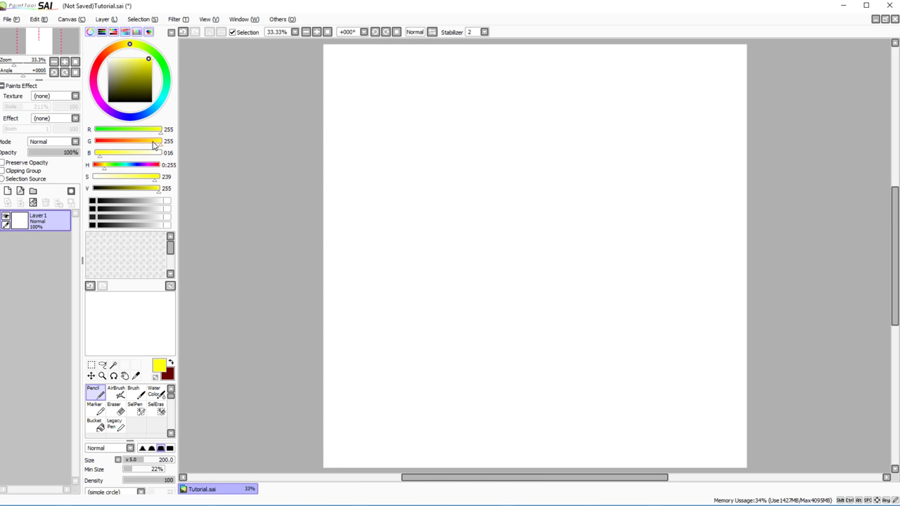
Step: Raise B to 255 to make white, and lower R and G to 0 to make pure blue
{"action": "left_click_drag", "start_coordinate": [102, 155], "coordinate": [188, 160]}
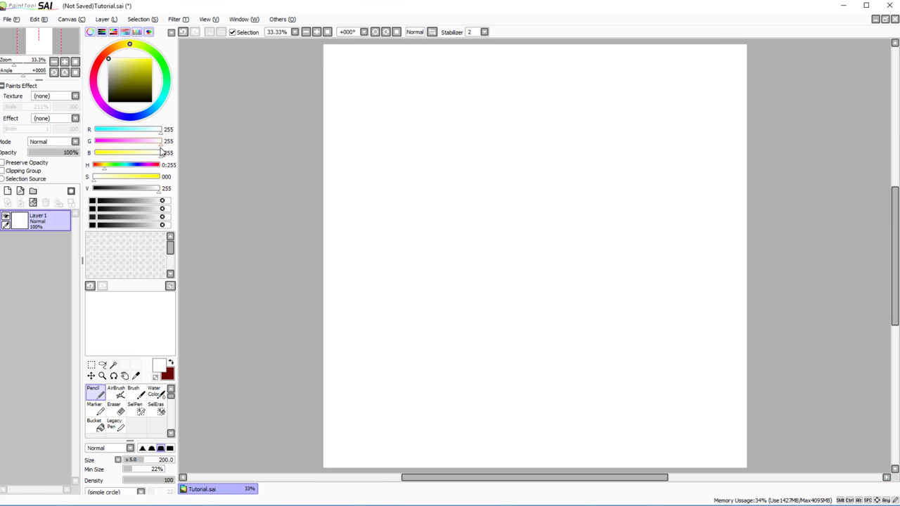
{"action": "left_click_drag", "start_coordinate": [160, 131], "coordinate": [94, 131]}
{"action": "left_click_drag", "start_coordinate": [160, 142], "coordinate": [94, 141]}
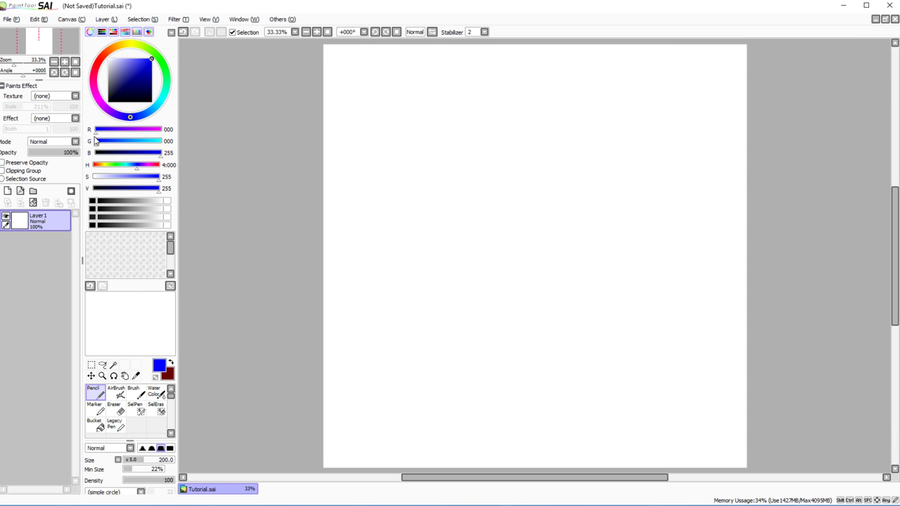
Step: Mix white with R, G and B at 255, and return to pure blue by setting R and G to 0
{"action": "left_click_drag", "start_coordinate": [160, 152], "coordinate": [193, 171]}
{"action": "left_click_drag", "start_coordinate": [96, 141], "coordinate": [183, 149]}
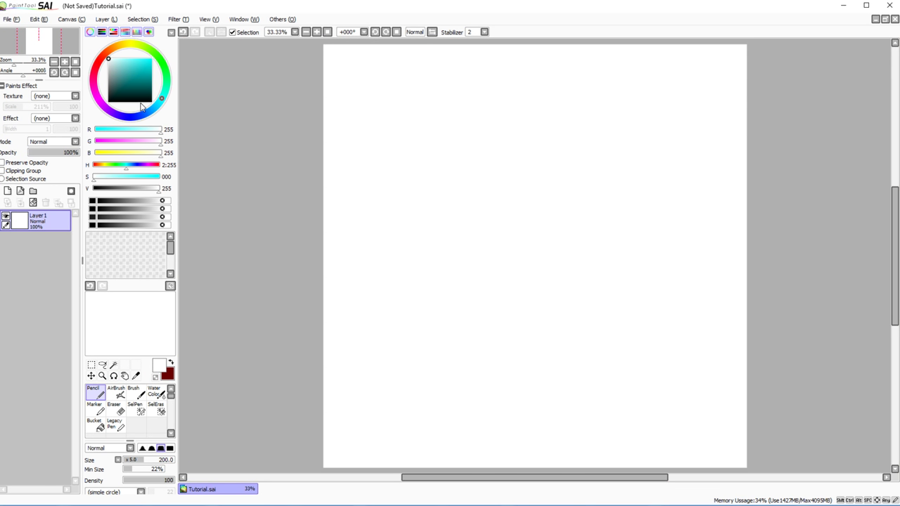
{"action": "left_click_drag", "start_coordinate": [159, 131], "coordinate": [104, 126]}
{"action": "left_click_drag", "start_coordinate": [159, 141], "coordinate": [94, 142]}
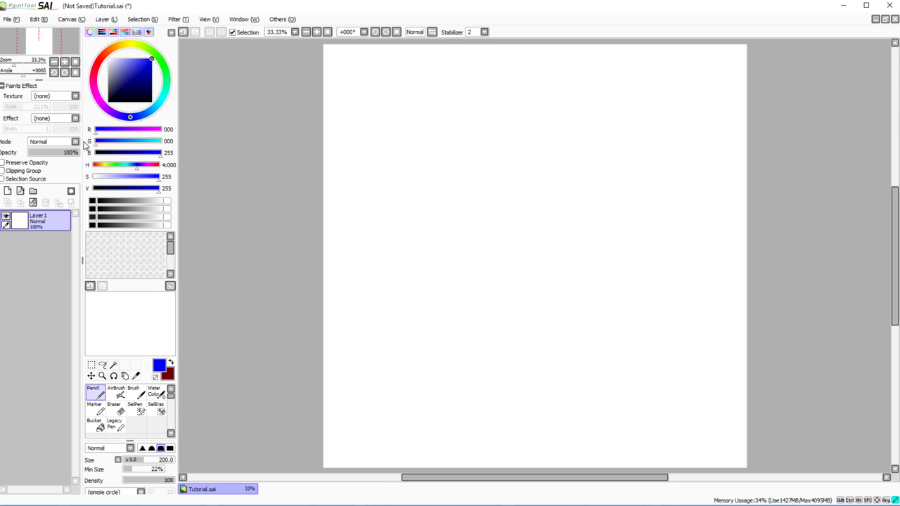
Step: Vary the RGB sliders through yellow and mix magenta with R 255, G 0 and B 255
{"action": "mouse_move", "coordinate": [159, 152]}
{"action": "left_mouse_down"}
{"action": "mouse_move", "coordinate": [94, 152]}
{"action": "mouse_move", "coordinate": [100, 139]}
{"action": "mouse_move", "coordinate": [146, 138]}
{"action": "mouse_move", "coordinate": [126, 148]}
{"action": "mouse_move", "coordinate": [145, 150]}
{"action": "mouse_move", "coordinate": [122, 151]}
{"action": "mouse_move", "coordinate": [152, 151]}
{"action": "left_mouse_up"}
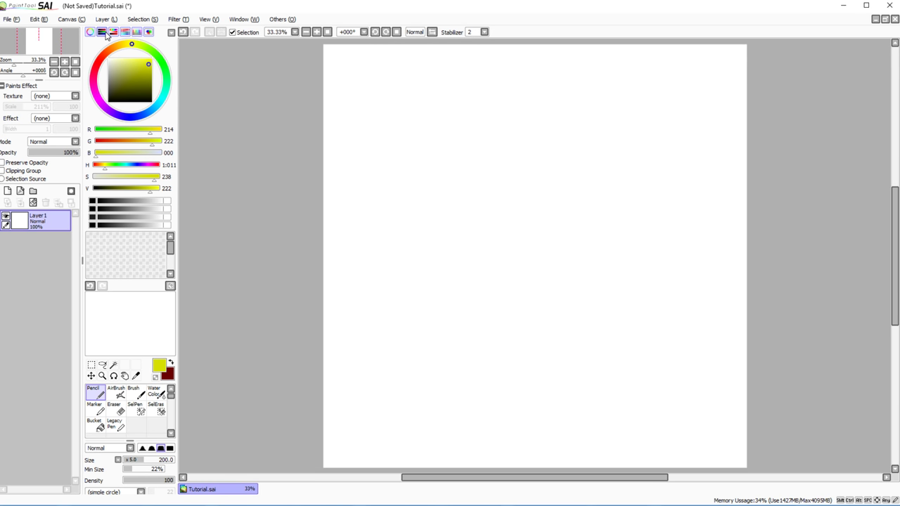
{"action": "mouse_move", "coordinate": [149, 132]}
{"action": "left_mouse_down"}
{"action": "mouse_move", "coordinate": [94, 140]}
{"action": "mouse_move", "coordinate": [162, 130]}
{"action": "left_mouse_up"}
{"action": "left_click_drag", "start_coordinate": [97, 159], "coordinate": [161, 153]}
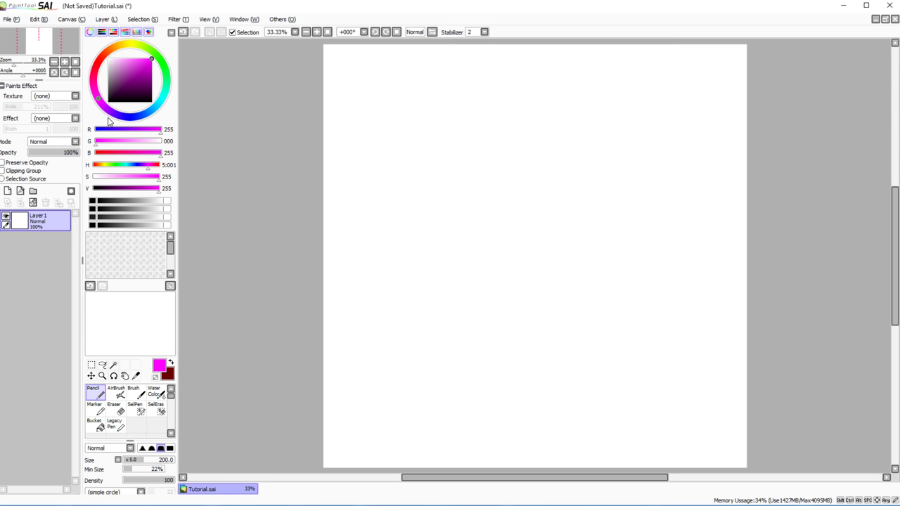
Step: Lower R to 0 to make blue, and lower B to 0 to make black
{"action": "left_click", "coordinate": [91, 128]}
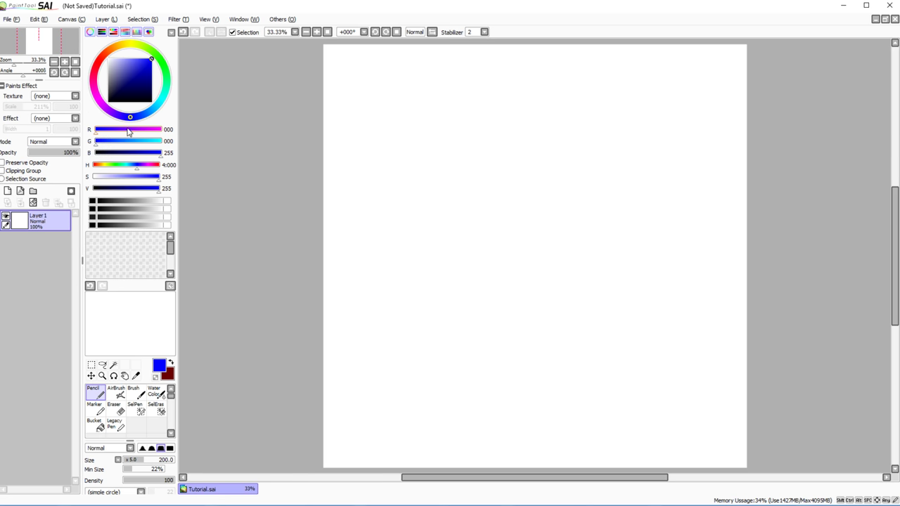
{"action": "left_click_drag", "start_coordinate": [150, 153], "coordinate": [89, 154]}
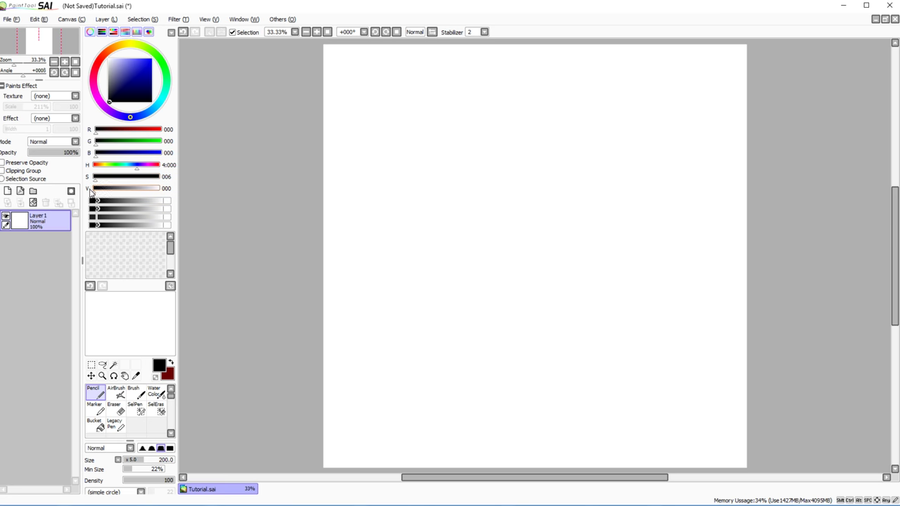
Step: Choose a fully saturated, bright turquoise with hue 2:220 and shift its hue to yellow at 0:228
{"action": "left_click_drag", "start_coordinate": [138, 170], "coordinate": [125, 171]}
{"action": "left_click_drag", "start_coordinate": [138, 75], "coordinate": [151, 59]}
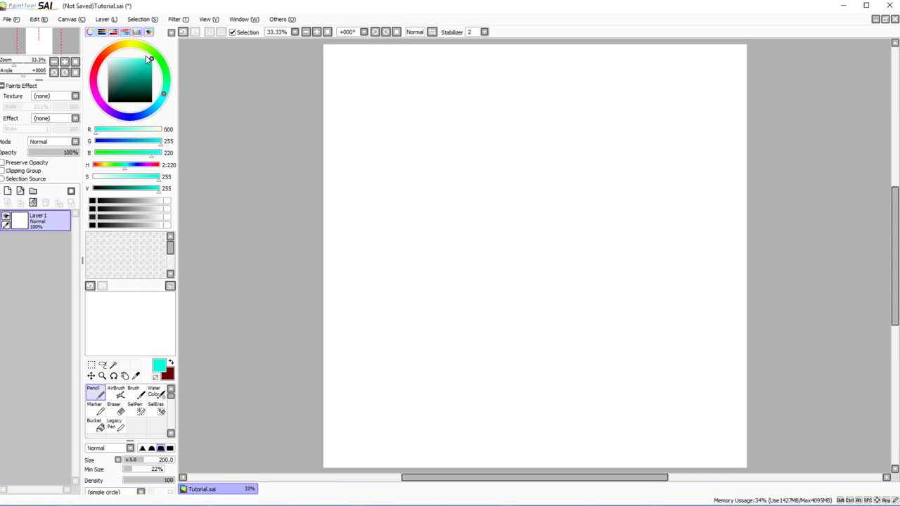
{"action": "left_click_drag", "start_coordinate": [127, 169], "coordinate": [103, 168]}
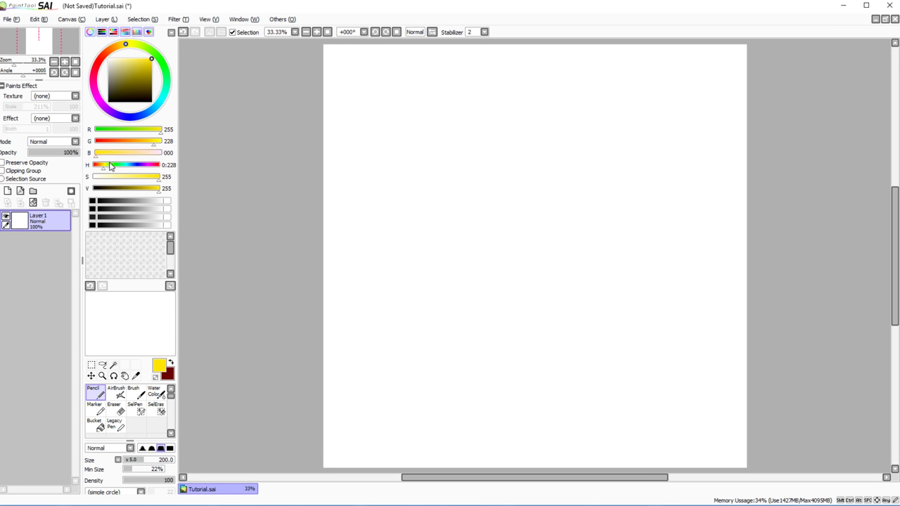
Step: Set the colour's hue to violet at 4:140, saturation to 130 and value to 68
{"action": "left_click_drag", "start_coordinate": [104, 169], "coordinate": [145, 183]}
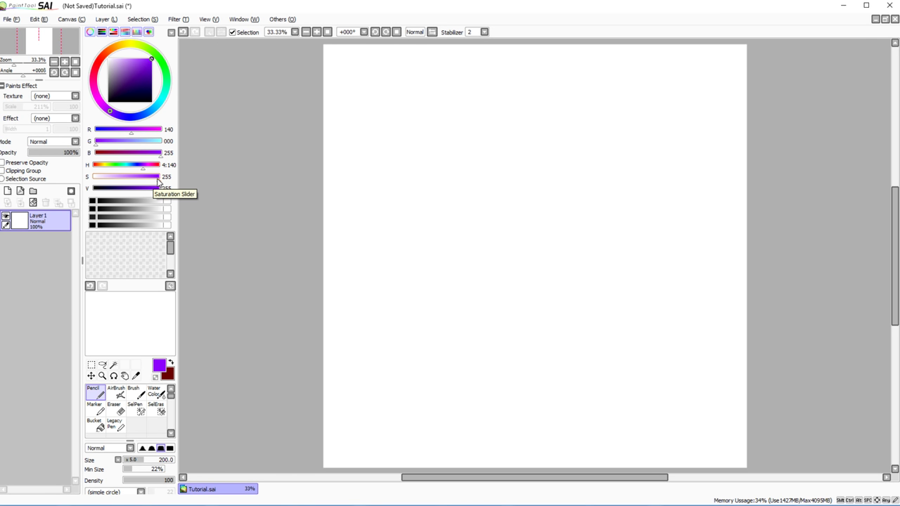
{"action": "left_click_drag", "start_coordinate": [159, 180], "coordinate": [124, 184]}
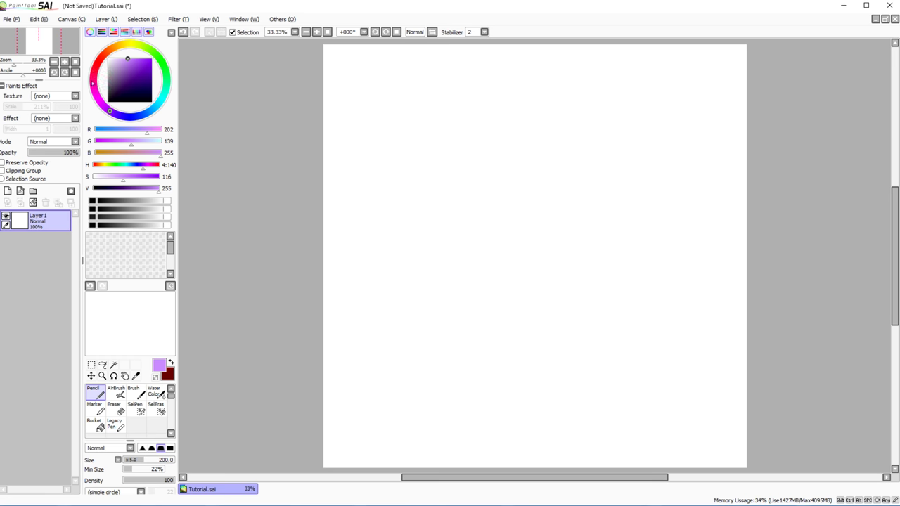
{"action": "mouse_move", "coordinate": [123, 184]}
{"action": "left_mouse_down"}
{"action": "mouse_move", "coordinate": [146, 193]}
{"action": "mouse_move", "coordinate": [126, 193]}
{"action": "mouse_move", "coordinate": [158, 191]}
{"action": "mouse_move", "coordinate": [110, 192]}
{"action": "left_mouse_up"}
Step: Paint a dark navy patch, raise the value to 255, paint light purple strokes over it, and undo the painting
{"action": "mouse_move", "coordinate": [420, 164]}
{"action": "left_mouse_down"}
{"action": "mouse_move", "coordinate": [437, 280]}
{"action": "mouse_move", "coordinate": [381, 201]}
{"action": "left_mouse_up"}
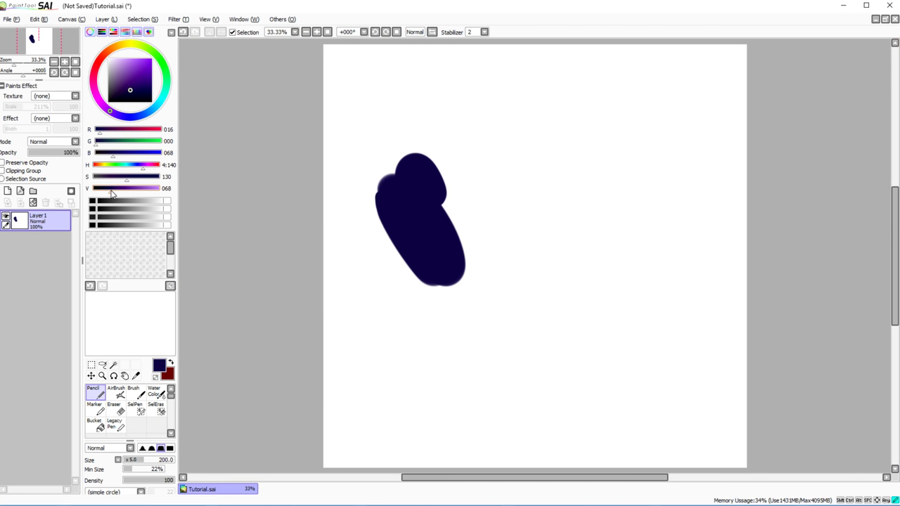
{"action": "left_click_drag", "start_coordinate": [113, 192], "coordinate": [170, 188]}
{"action": "mouse_move", "coordinate": [450, 156]}
{"action": "left_mouse_down"}
{"action": "mouse_move", "coordinate": [474, 260]}
{"action": "mouse_move", "coordinate": [432, 199]}
{"action": "mouse_move", "coordinate": [438, 260]}
{"action": "left_mouse_up"}
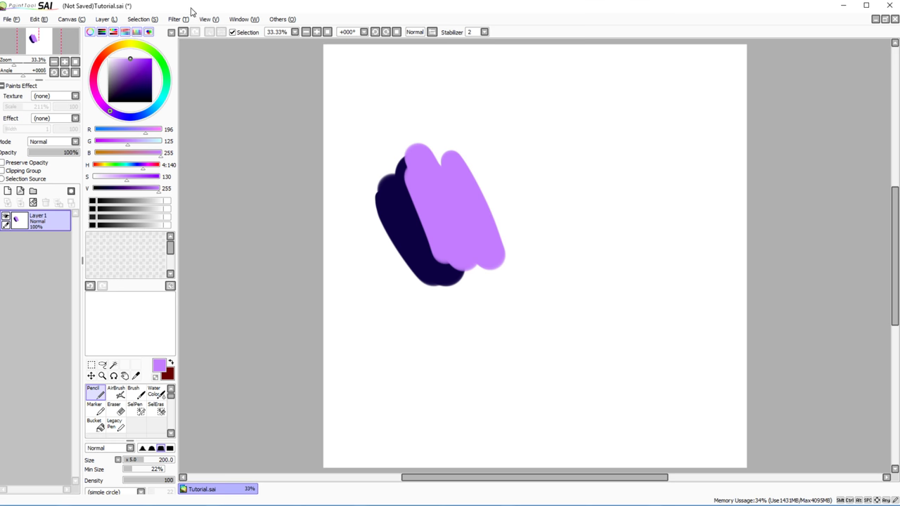
{"action": "left_click", "coordinate": [184, 32]}
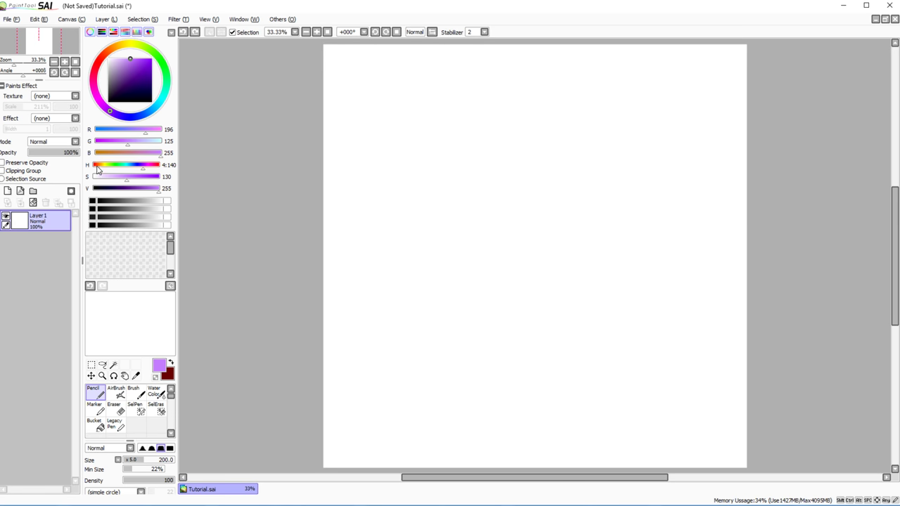
Step: Hide the RGB and HSV sliders, keeping the colour wheel and Color Mixer displayed
{"action": "left_click", "coordinate": [90, 32]}
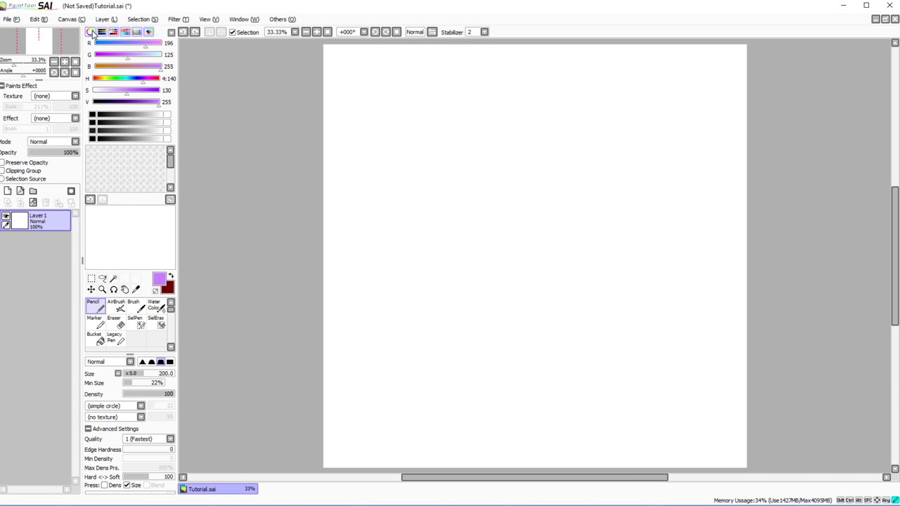
{"action": "left_click", "coordinate": [102, 32]}
{"action": "left_click", "coordinate": [114, 33]}
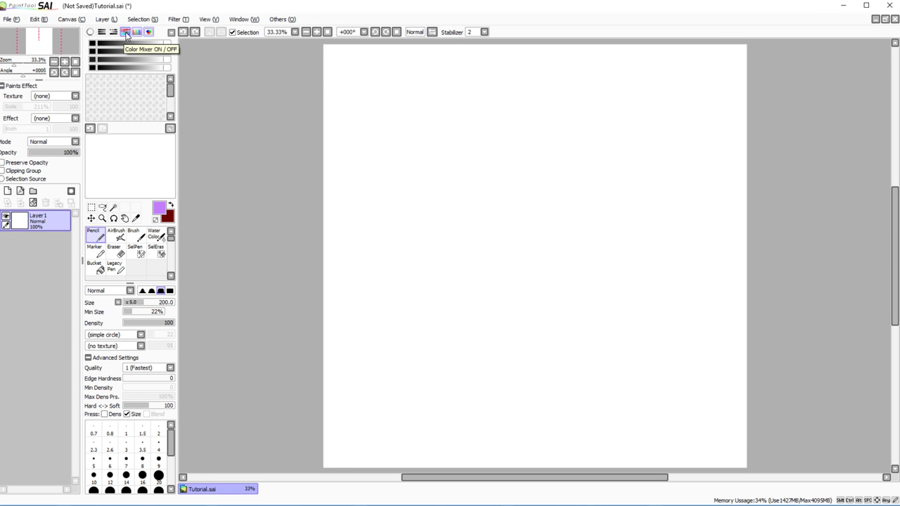
{"action": "left_click", "coordinate": [90, 32]}
Step: Blend shades from dark grey to white in the Color Mixer's black-to-white bars
{"action": "mouse_move", "coordinate": [131, 78]}
{"action": "left_mouse_down"}
{"action": "mouse_move", "coordinate": [130, 93]}
{"action": "mouse_move", "coordinate": [132, 71]}
{"action": "left_mouse_up"}
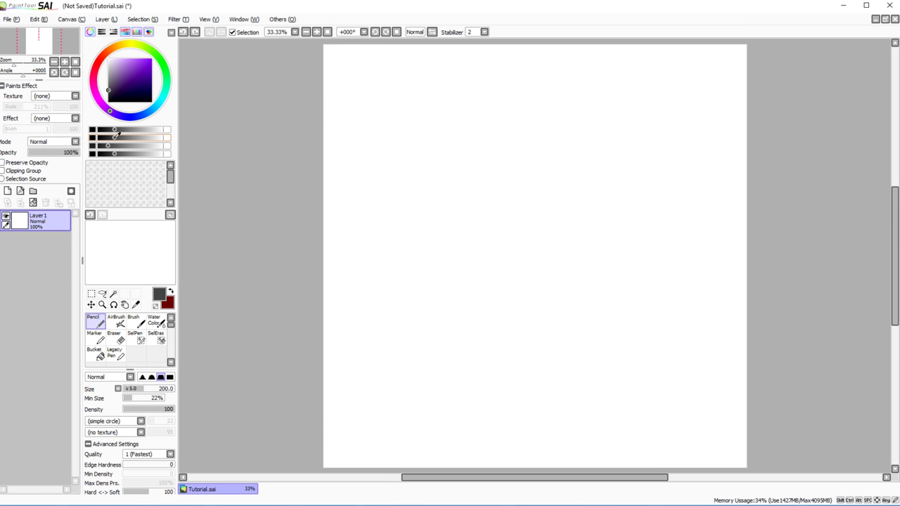
{"action": "left_click_drag", "start_coordinate": [116, 136], "coordinate": [190, 139]}
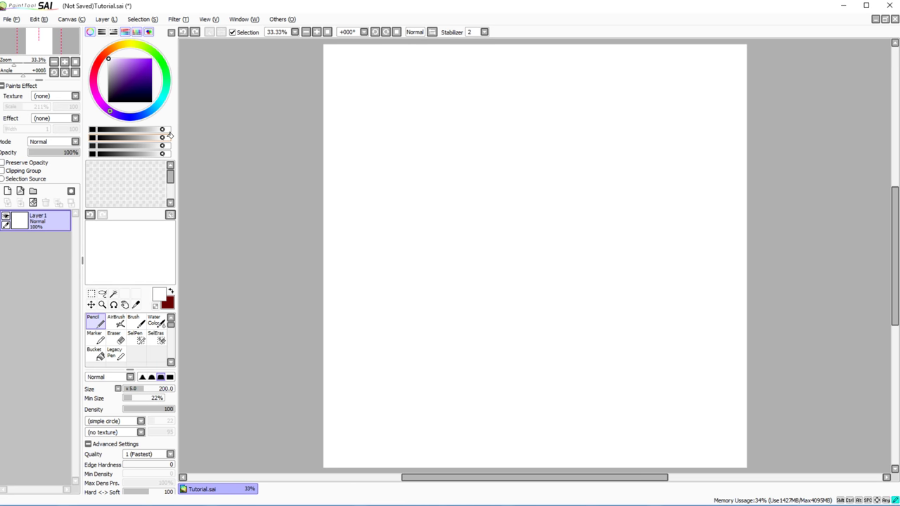
Step: Replace the white ends of the first three mixer bars with dark purple, light green and light orange
{"action": "left_click_drag", "start_coordinate": [153, 89], "coordinate": [135, 80]}
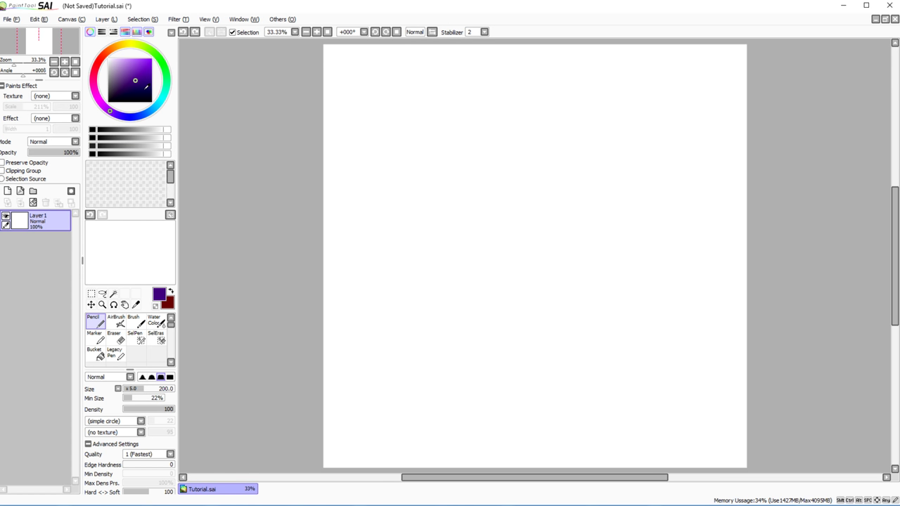
{"action": "left_click", "coordinate": [167, 129]}
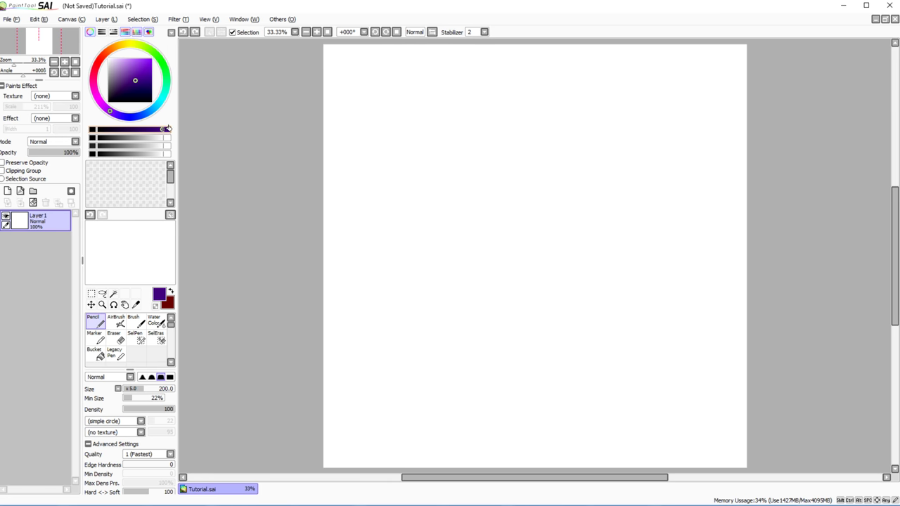
{"action": "left_click", "coordinate": [161, 64]}
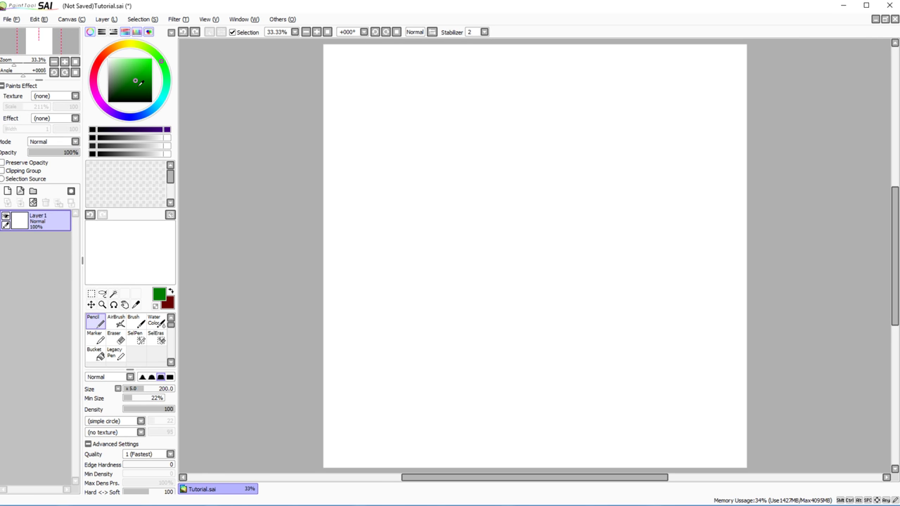
{"action": "left_click", "coordinate": [170, 138]}
{"action": "left_click", "coordinate": [114, 48]}
{"action": "left_click", "coordinate": [132, 58]}
{"action": "left_click", "coordinate": [170, 144]}
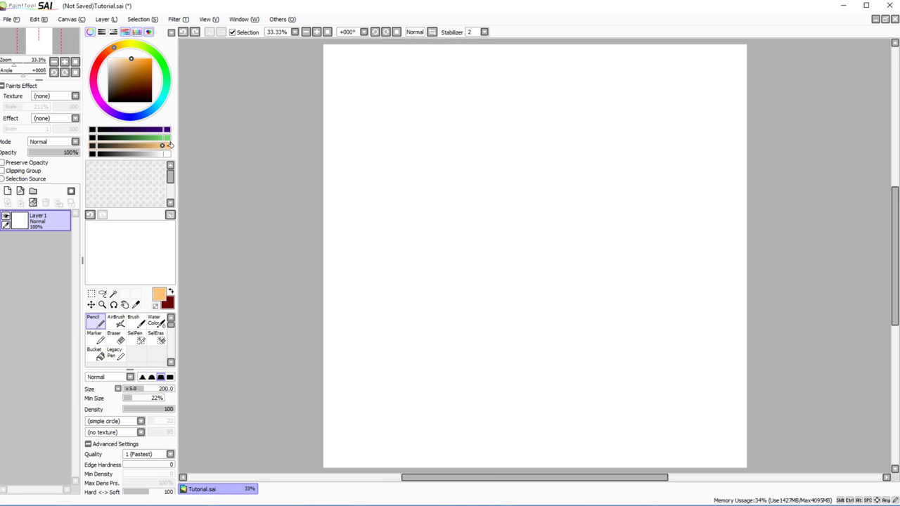
Step: Put light purple at the fourth mixer bar's end and blend a khaki between green and orange in the first bar
{"action": "left_click", "coordinate": [107, 112]}
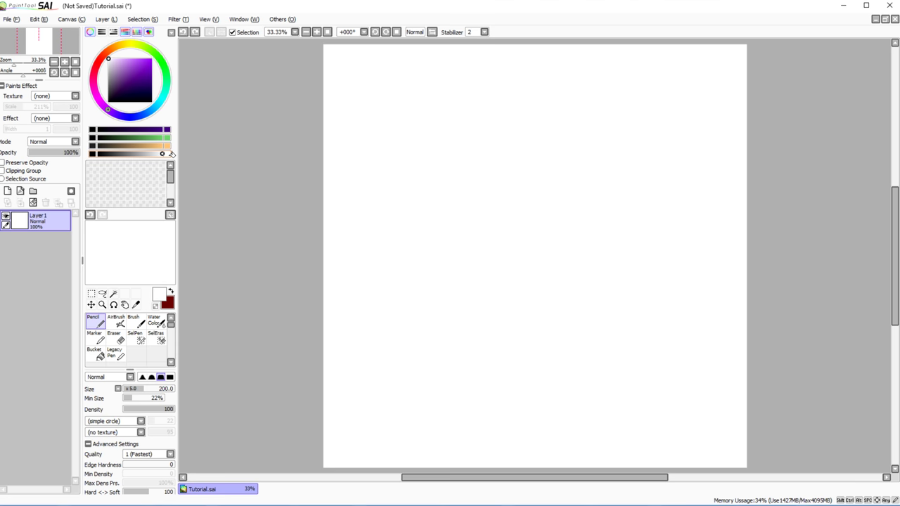
{"action": "left_click", "coordinate": [130, 64]}
{"action": "mouse_move", "coordinate": [116, 146]}
{"action": "left_mouse_down"}
{"action": "mouse_move", "coordinate": [157, 141]}
{"action": "mouse_move", "coordinate": [145, 147]}
{"action": "mouse_move", "coordinate": [150, 142]}
{"action": "mouse_move", "coordinate": [127, 129]}
{"action": "mouse_move", "coordinate": [98, 130]}
{"action": "mouse_move", "coordinate": [107, 145]}
{"action": "mouse_move", "coordinate": [158, 146]}
{"action": "mouse_move", "coordinate": [129, 123]}
{"action": "mouse_move", "coordinate": [160, 132]}
{"action": "mouse_move", "coordinate": [139, 129]}
{"action": "left_mouse_up"}
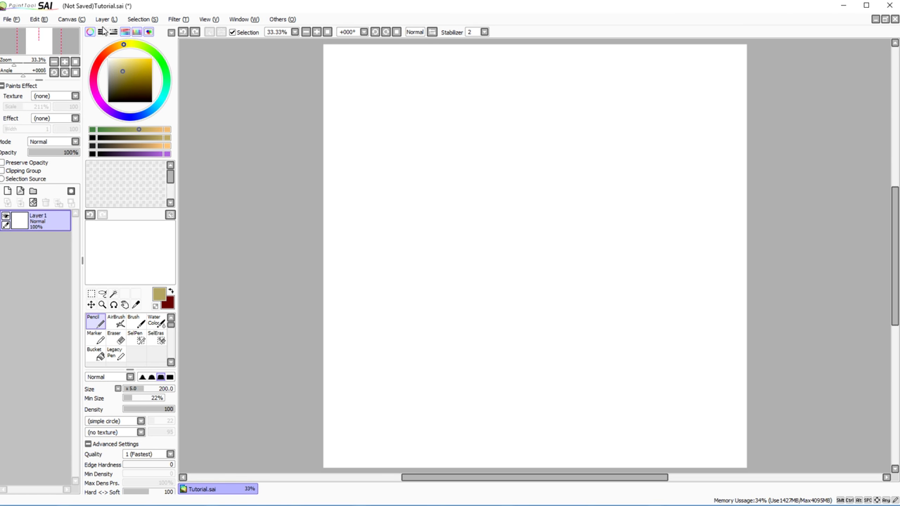
Step: Replace the first mixer bar's green end with dark yellow and blend it with orange into a golden tan
{"action": "left_click", "coordinate": [95, 128]}
{"action": "left_click", "coordinate": [143, 71]}
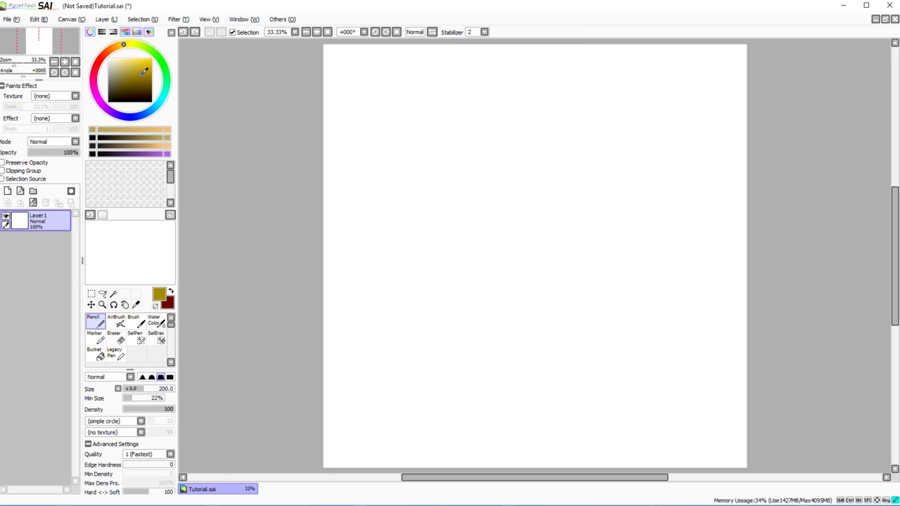
{"action": "left_click_drag", "start_coordinate": [139, 128], "coordinate": [95, 128]}
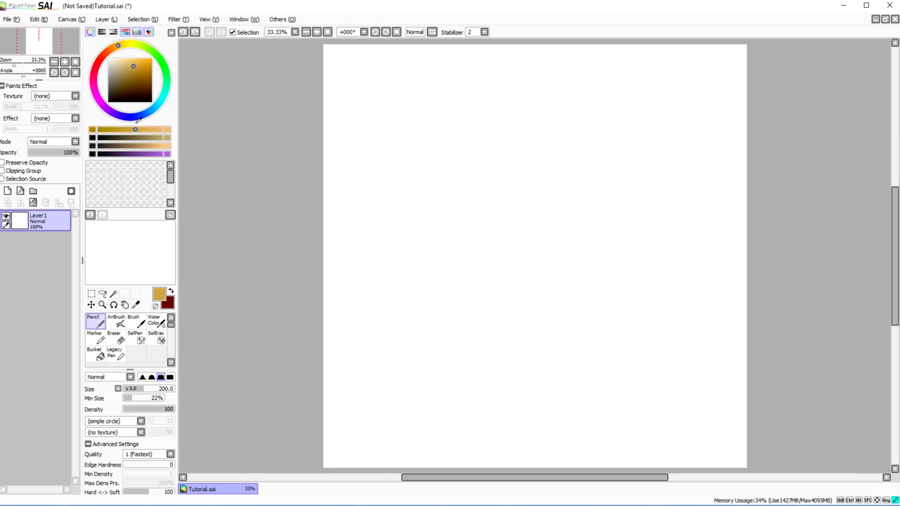
Step: Set the second mixer bar's ends to blue and green, and blend a shade close to the blue end
{"action": "left_click", "coordinate": [136, 117]}
{"action": "left_click", "coordinate": [99, 137]}
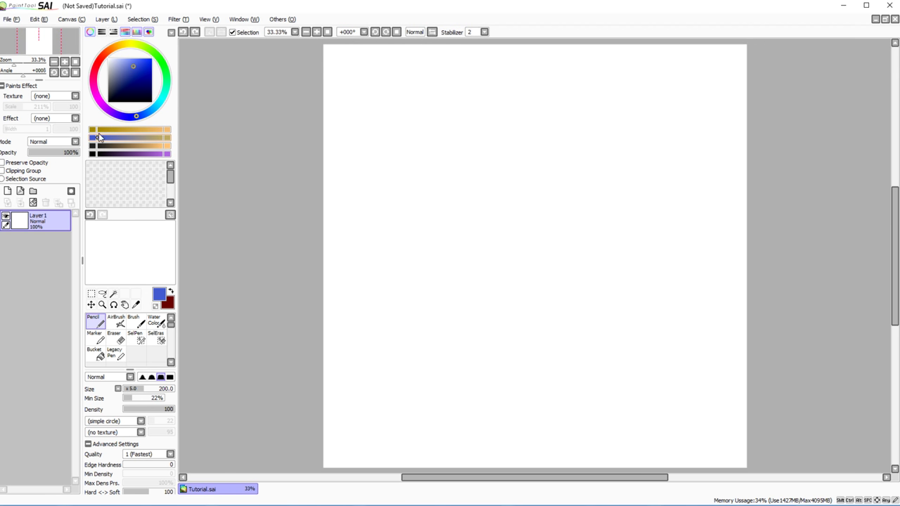
{"action": "left_click", "coordinate": [165, 74]}
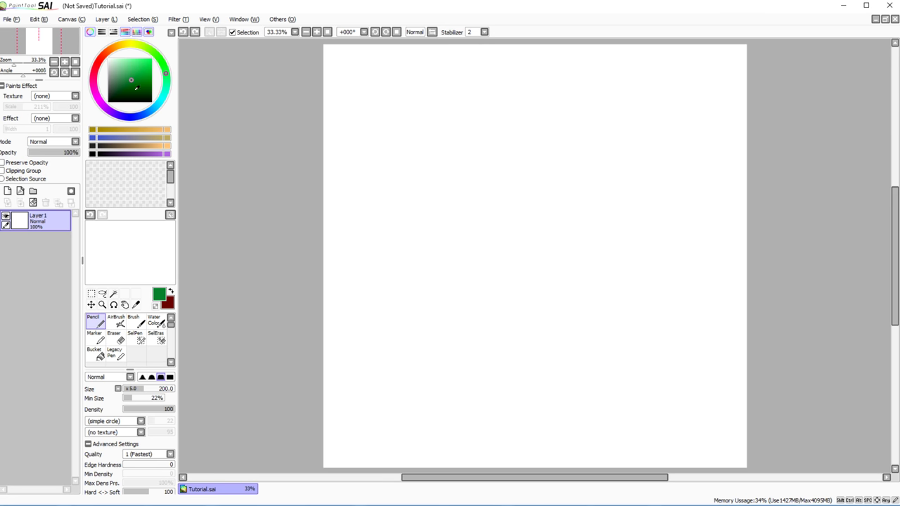
{"action": "mouse_move", "coordinate": [141, 135]}
{"action": "left_mouse_down"}
{"action": "mouse_move", "coordinate": [104, 136]}
{"action": "mouse_move", "coordinate": [150, 136]}
{"action": "mouse_move", "coordinate": [112, 136]}
{"action": "left_mouse_up"}
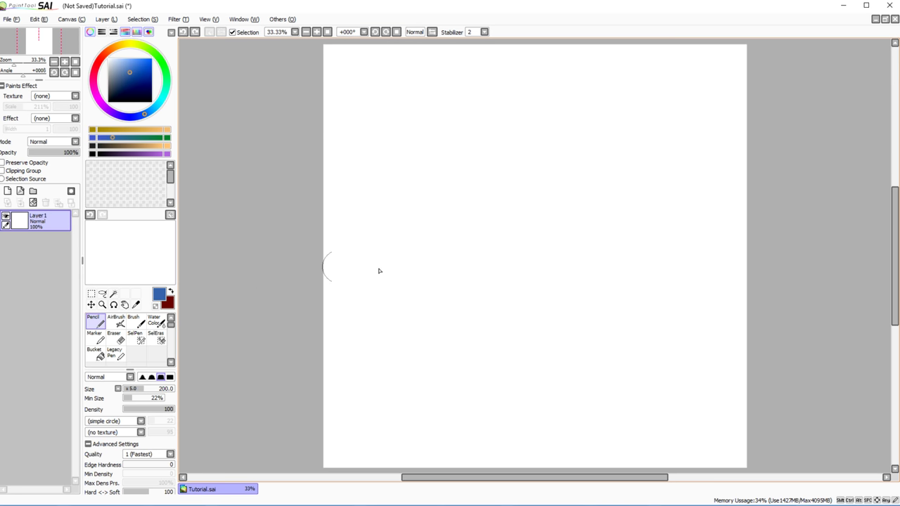
Step: Paint a diagonal blue band on the canvas and a teal band beside it, blending the teal in the blue-to-green bar
{"action": "left_click_drag", "start_coordinate": [372, 198], "coordinate": [460, 328]}
{"action": "left_click_drag", "start_coordinate": [415, 205], "coordinate": [450, 332]}
{"action": "left_click_drag", "start_coordinate": [119, 136], "coordinate": [130, 137]}
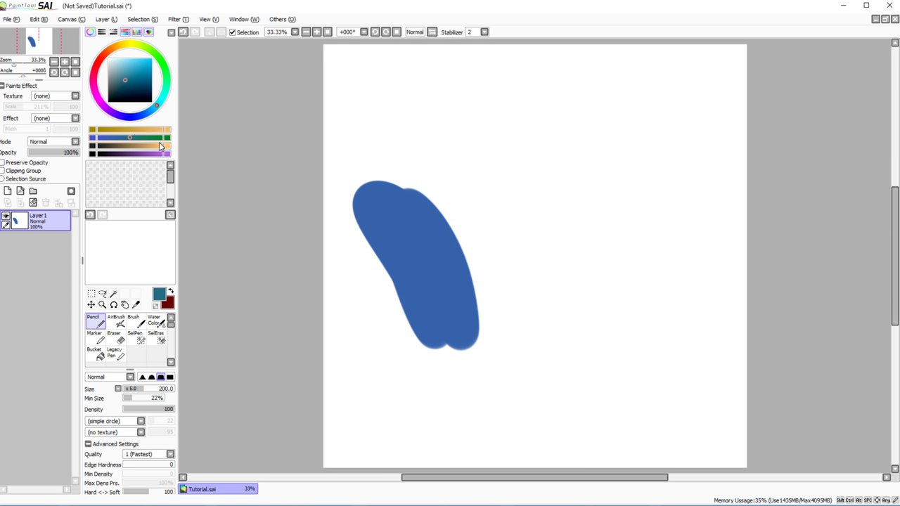
{"action": "left_click_drag", "start_coordinate": [450, 190], "coordinate": [486, 303]}
{"action": "left_click_drag", "start_coordinate": [404, 173], "coordinate": [485, 331]}
Step: Blend a greener teal in the second mixer bar and paint a third band with it beside the teal one
{"action": "left_click_drag", "start_coordinate": [131, 137], "coordinate": [143, 137]}
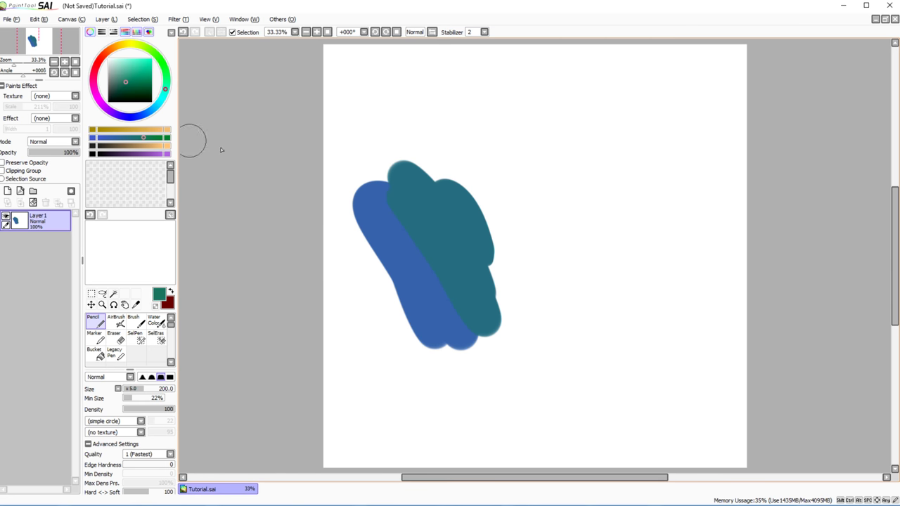
{"action": "left_click_drag", "start_coordinate": [450, 172], "coordinate": [492, 309]}
{"action": "left_click_drag", "start_coordinate": [421, 151], "coordinate": [524, 295]}
{"action": "left_click_drag", "start_coordinate": [464, 158], "coordinate": [495, 186]}
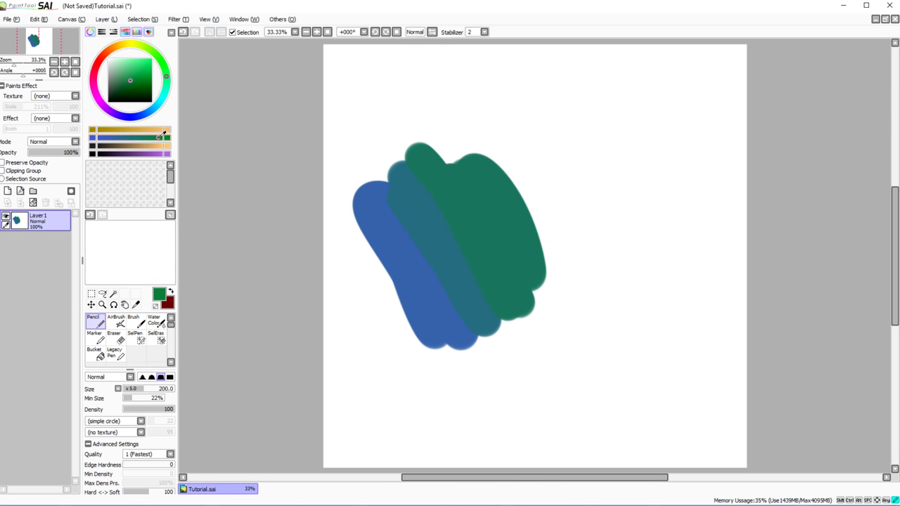
Step: Paint a green band beside the others, plus separate green and blue diagonal strokes below the bands
{"action": "left_click_drag", "start_coordinate": [443, 135], "coordinate": [549, 288]}
{"action": "left_click_drag", "start_coordinate": [496, 165], "coordinate": [538, 256]}
{"action": "left_click_drag", "start_coordinate": [474, 147], "coordinate": [658, 443]}
{"action": "left_click_drag", "start_coordinate": [573, 313], "coordinate": [654, 440]}
{"action": "left_click", "coordinate": [426, 297], "text": "alt"}
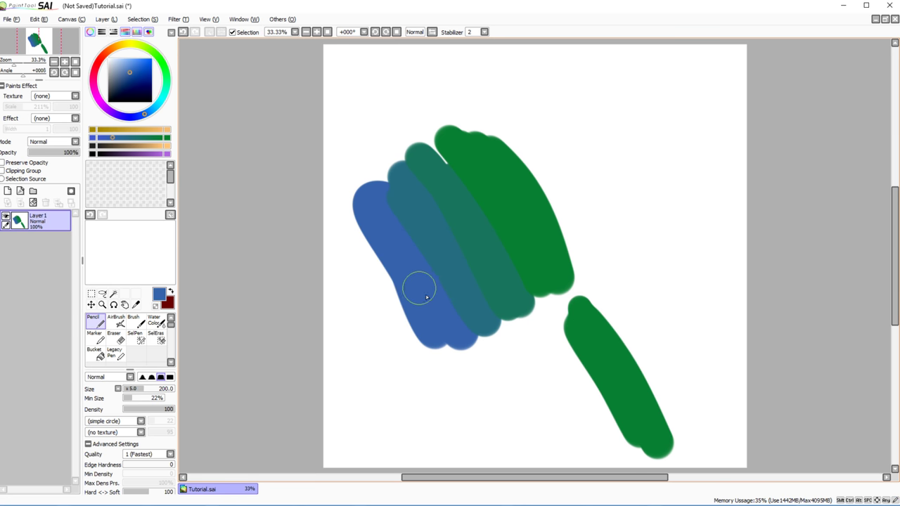
{"action": "mouse_move", "coordinate": [500, 438]}
{"action": "left_mouse_down"}
{"action": "mouse_move", "coordinate": [464, 377]}
{"action": "mouse_move", "coordinate": [456, 391]}
{"action": "mouse_move", "coordinate": [478, 433]}
{"action": "left_mouse_up"}
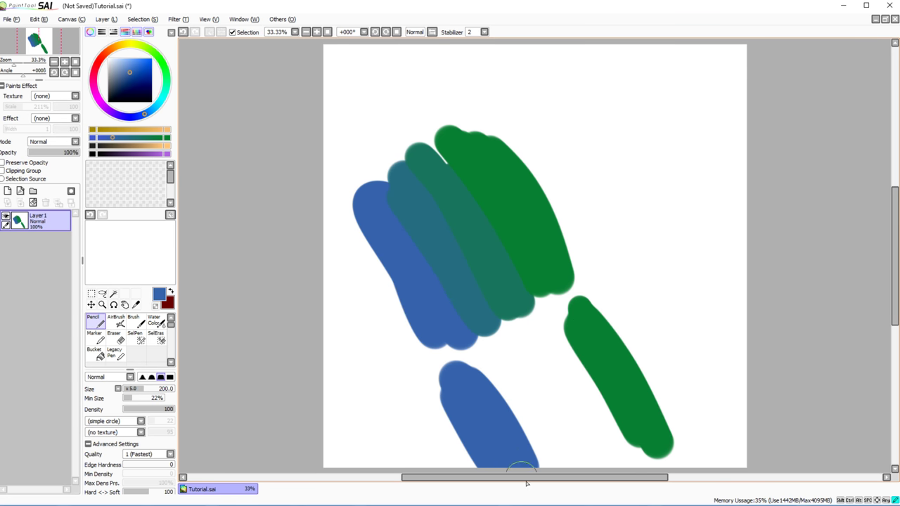
Step: Sample the green, teal and blue from the painted bands, and widen the lower blue stroke with the sampled blue
{"action": "left_click", "coordinate": [507, 191], "text": "alt"}
{"action": "left_click", "coordinate": [407, 255], "text": "alt"}
{"action": "left_click", "coordinate": [409, 261], "text": "alt"}
{"action": "left_click", "coordinate": [515, 208], "text": "alt"}
{"action": "left_click", "coordinate": [408, 279], "text": "alt"}
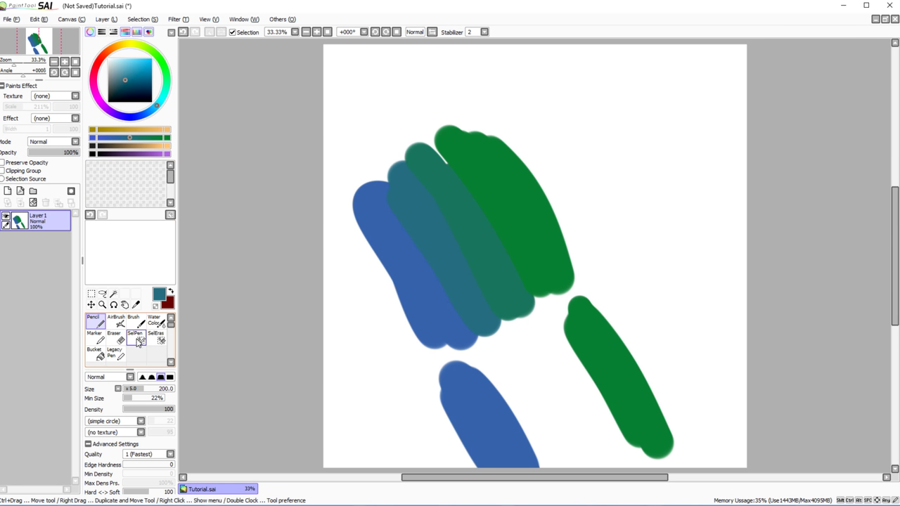
{"action": "left_click", "coordinate": [402, 265], "text": "alt"}
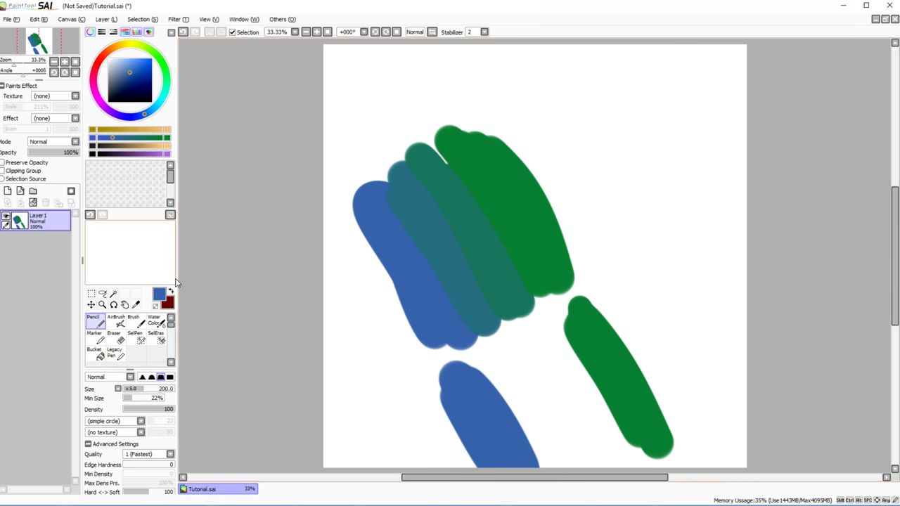
{"action": "mouse_move", "coordinate": [464, 360]}
{"action": "left_mouse_down"}
{"action": "mouse_move", "coordinate": [566, 481]}
{"action": "mouse_move", "coordinate": [518, 382]}
{"action": "left_mouse_up"}
{"action": "left_click", "coordinate": [556, 369], "text": "alt"}
{"action": "mouse_move", "coordinate": [583, 355]}
{"action": "left_mouse_down"}
{"action": "mouse_move", "coordinate": [606, 392]}
{"action": "mouse_move", "coordinate": [573, 377]}
{"action": "left_mouse_up"}
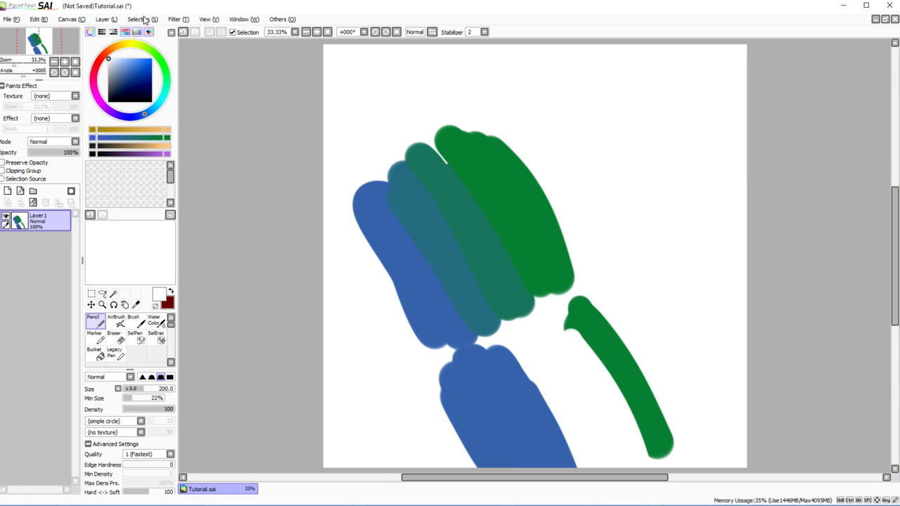
{"action": "key", "text": "ctrl+z"}
Step: Extend the lower green stroke until it meets the blue one, and blend their boundary with the Blur brush
{"action": "left_click", "coordinate": [597, 353], "text": "alt"}
{"action": "mouse_move", "coordinate": [596, 354]}
{"action": "left_mouse_down"}
{"action": "mouse_move", "coordinate": [622, 411]}
{"action": "mouse_move", "coordinate": [597, 440]}
{"action": "mouse_move", "coordinate": [566, 428]}
{"action": "left_mouse_up"}
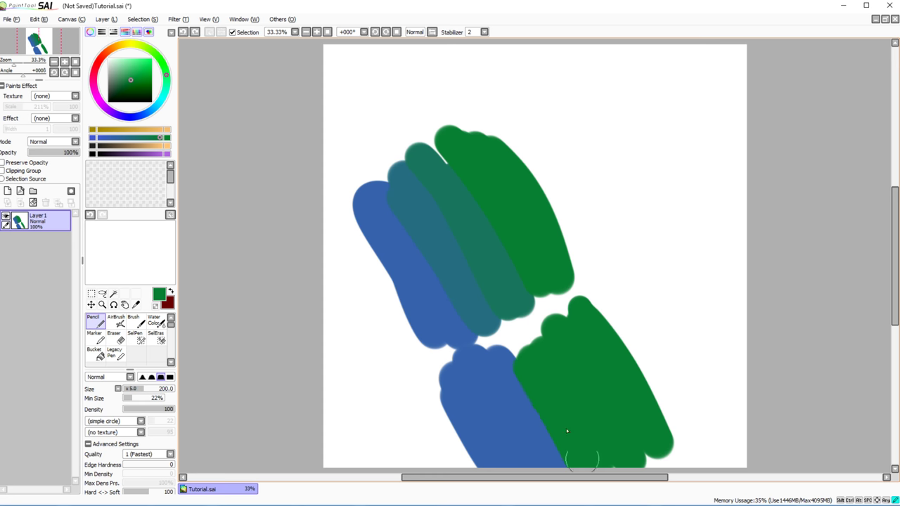
{"action": "left_click", "coordinate": [171, 362]}
{"action": "left_click", "coordinate": [170, 363]}
{"action": "left_click", "coordinate": [157, 337]}
{"action": "mouse_move", "coordinate": [517, 352]}
{"action": "left_mouse_down"}
{"action": "mouse_move", "coordinate": [512, 382]}
{"action": "mouse_move", "coordinate": [562, 431]}
{"action": "mouse_move", "coordinate": [591, 428]}
{"action": "mouse_move", "coordinate": [525, 421]}
{"action": "mouse_move", "coordinate": [605, 429]}
{"action": "left_mouse_up"}
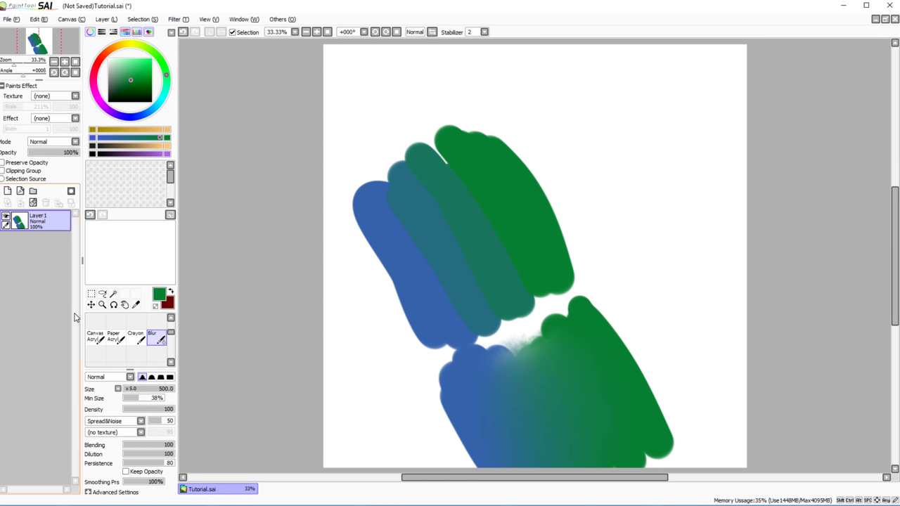
Step: Clear Layer1 and hide the Color Mixer
{"action": "left_click", "coordinate": [32, 203]}
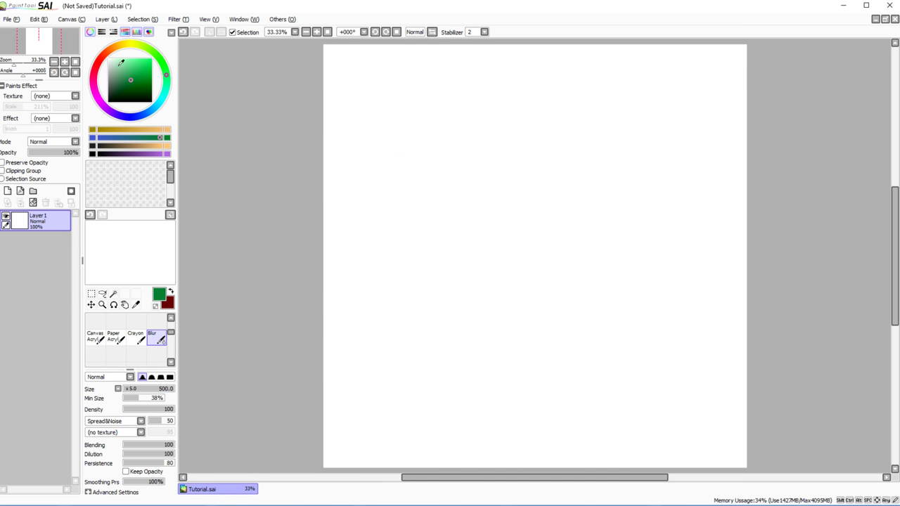
{"action": "left_click", "coordinate": [125, 32]}
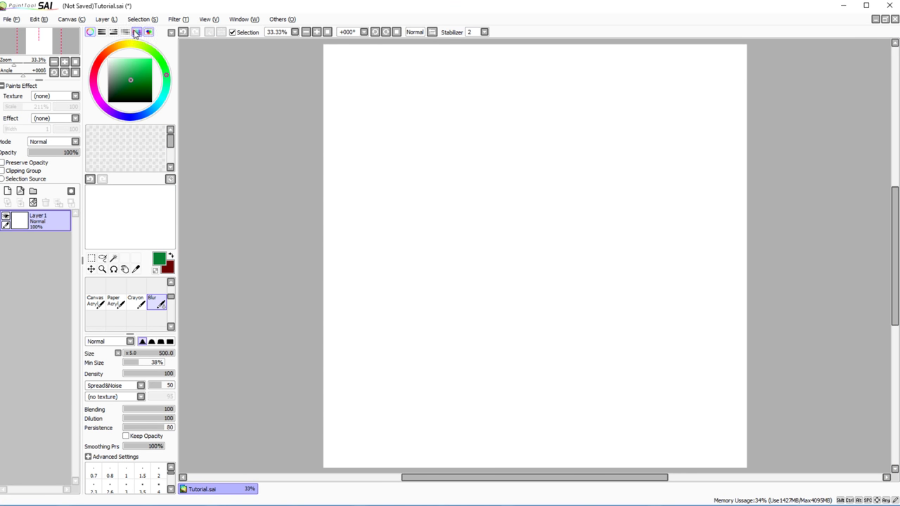
Step: Store the dark green and a bright light green as adjacent colour swatches
{"action": "right_click", "coordinate": [110, 142]}
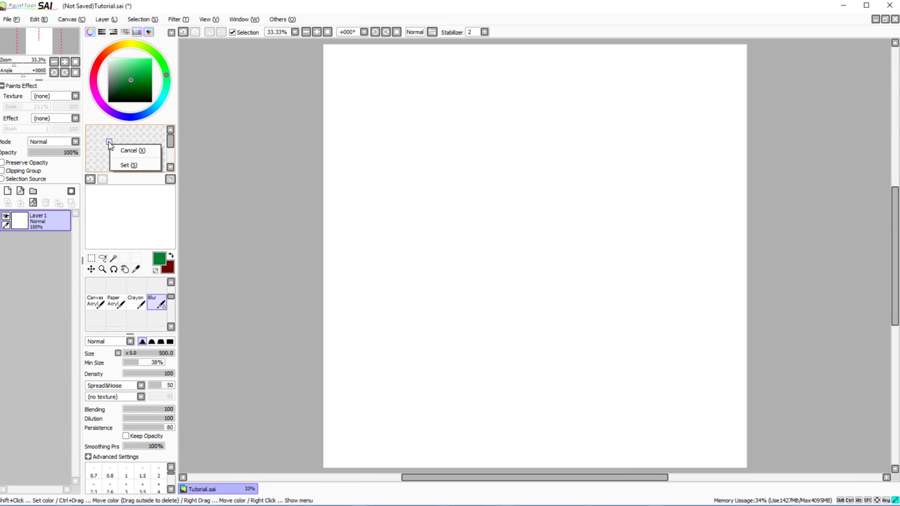
{"action": "left_click", "coordinate": [126, 165]}
{"action": "right_click", "coordinate": [116, 143]}
{"action": "left_click", "coordinate": [139, 164]}
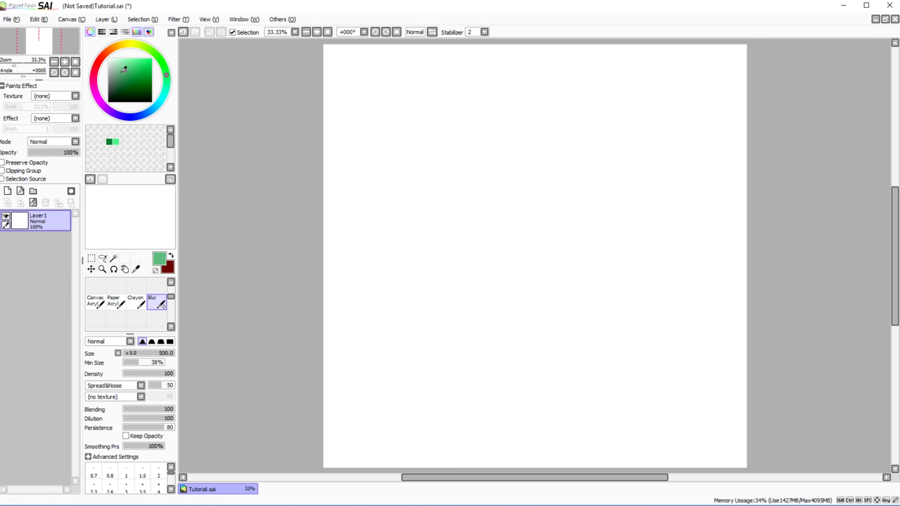
Step: Make the stored light green swatch the current colour
{"action": "right_click", "coordinate": [127, 144]}
{"action": "left_click", "coordinate": [117, 143]}
{"action": "left_click", "coordinate": [115, 141]}
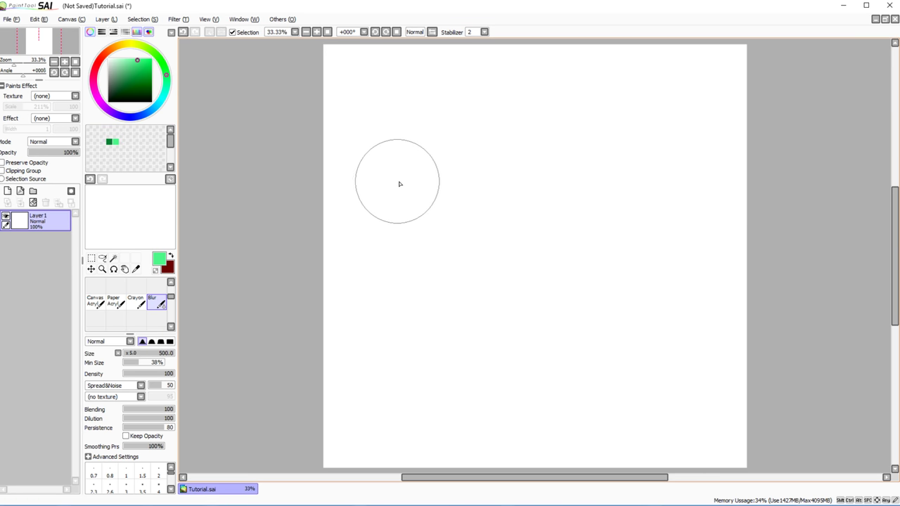
Step: Paint adjoining Pencil strokes in the stored light green and dark green swatch colours, and clear Layer1
{"action": "scroll", "coordinate": [134, 296], "scroll_direction": "up", "scroll_amount": 2}
{"action": "left_click", "coordinate": [95, 285]}
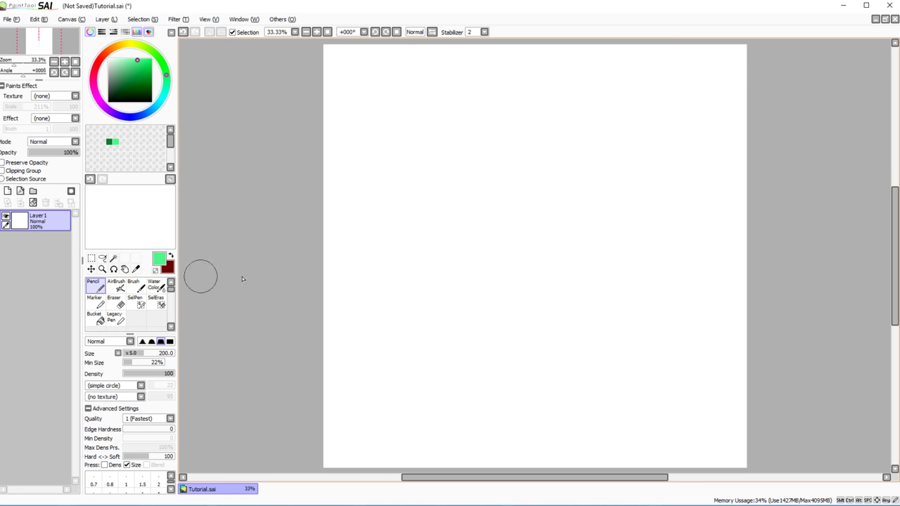
{"action": "mouse_move", "coordinate": [513, 160]}
{"action": "left_mouse_down"}
{"action": "mouse_move", "coordinate": [494, 177]}
{"action": "mouse_move", "coordinate": [531, 298]}
{"action": "left_mouse_up"}
{"action": "left_click", "coordinate": [110, 142]}
{"action": "mouse_move", "coordinate": [417, 214]}
{"action": "left_mouse_down"}
{"action": "mouse_move", "coordinate": [466, 289]}
{"action": "mouse_move", "coordinate": [450, 160]}
{"action": "left_mouse_up"}
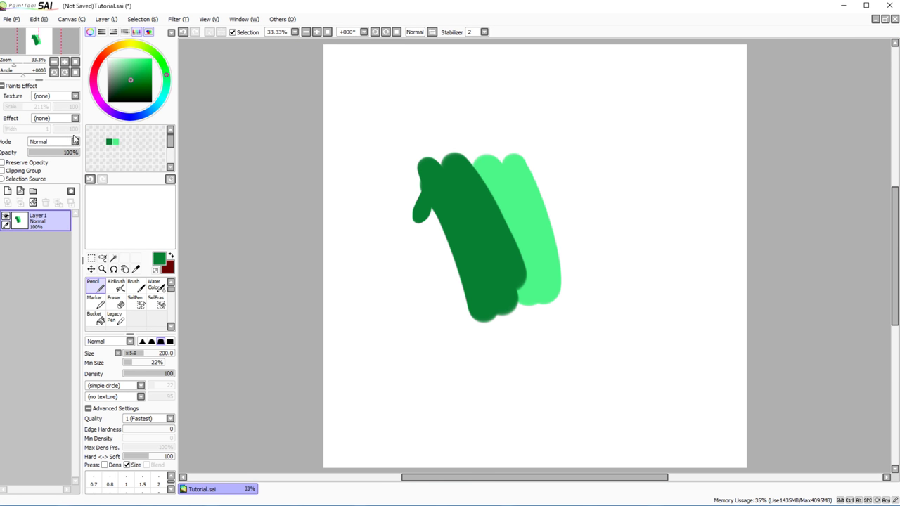
{"action": "left_click", "coordinate": [33, 202]}
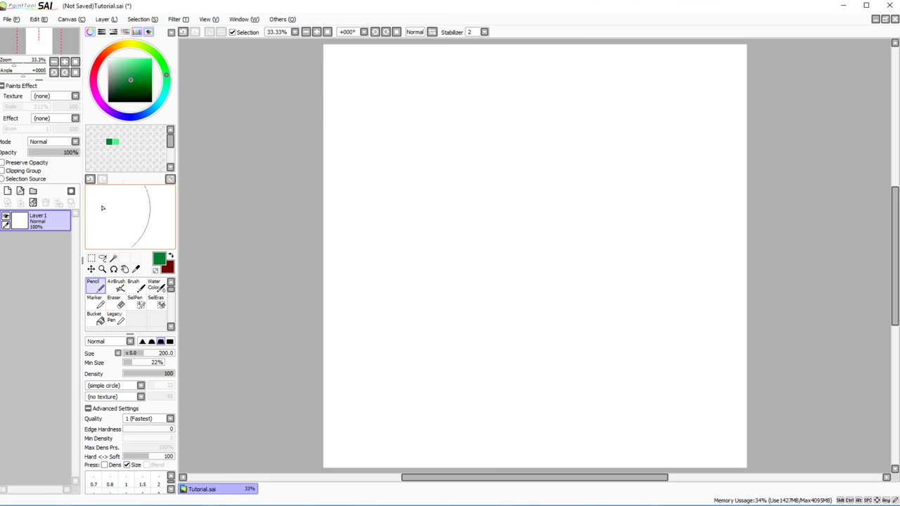
Step: Reduce the Pencil size to 65 and paint overlapping dark green and pale green patches on the scratch pad
{"action": "left_click_drag", "start_coordinate": [131, 355], "coordinate": [127, 356]}
{"action": "mouse_move", "coordinate": [101, 224]}
{"action": "left_mouse_down"}
{"action": "mouse_move", "coordinate": [113, 239]}
{"action": "mouse_move", "coordinate": [137, 204]}
{"action": "mouse_move", "coordinate": [115, 198]}
{"action": "left_mouse_up"}
{"action": "left_click", "coordinate": [123, 58]}
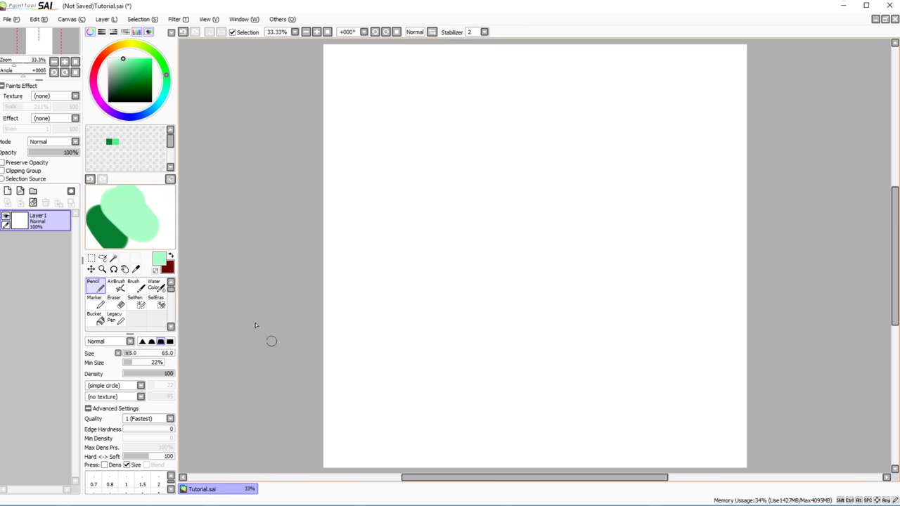
Step: Pick the dark green and the pale green from the scratch pad and paint each beside the other on the canvas
{"action": "right_click", "coordinate": [106, 233]}
{"action": "left_click_drag", "start_coordinate": [450, 140], "coordinate": [436, 160]}
{"action": "right_click", "coordinate": [135, 211]}
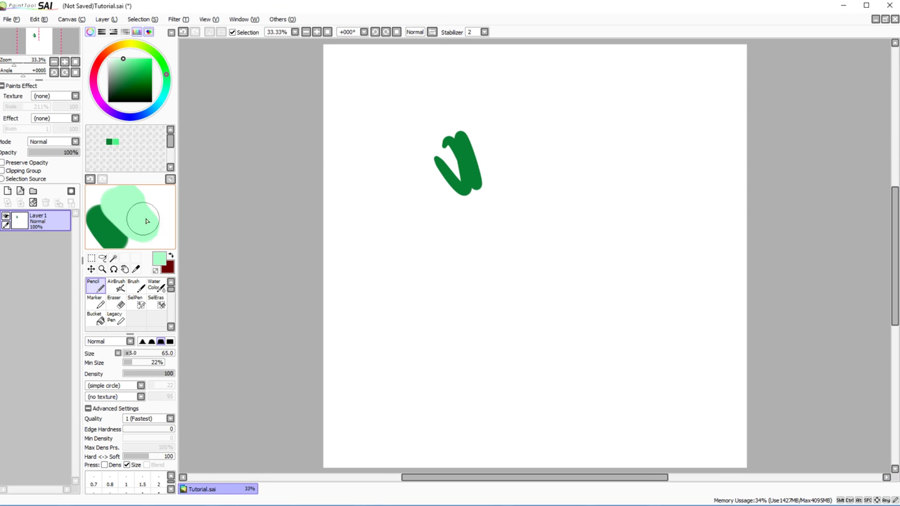
{"action": "left_click_drag", "start_coordinate": [492, 162], "coordinate": [492, 189]}
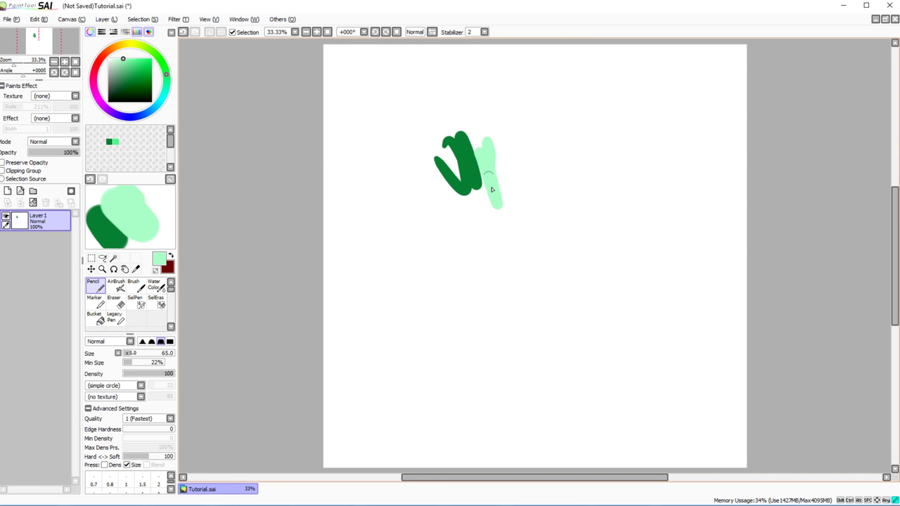
Step: Clear the scratch pad and set the Pencil size to 15
{"action": "left_click", "coordinate": [170, 179]}
{"action": "left_click", "coordinate": [90, 178]}
{"action": "left_click", "coordinate": [91, 180]}
{"action": "left_click", "coordinate": [129, 354]}
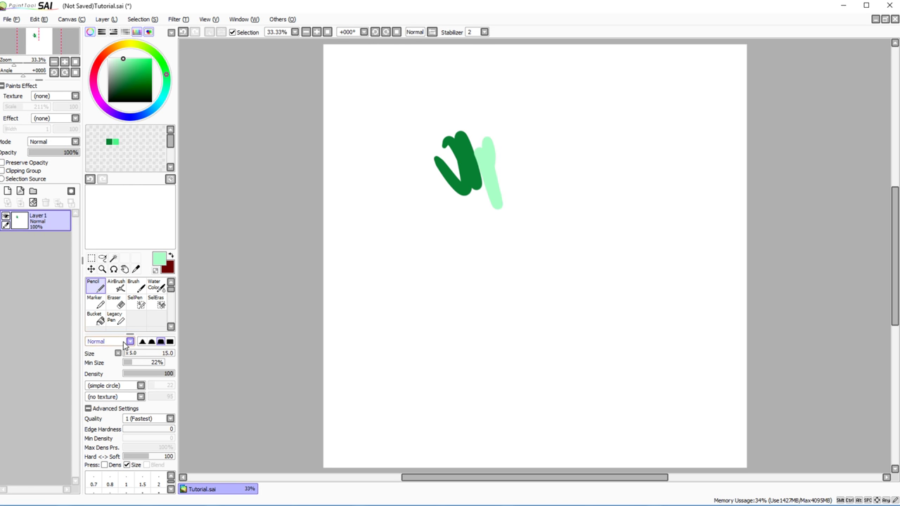
Step: Using the dark green picked from the canvas, write "face" on the scratch pad and sketch a simple smiling face on the canvas
{"action": "right_click", "coordinate": [468, 158]}
{"action": "left_click_drag", "start_coordinate": [105, 188], "coordinate": [94, 198]}
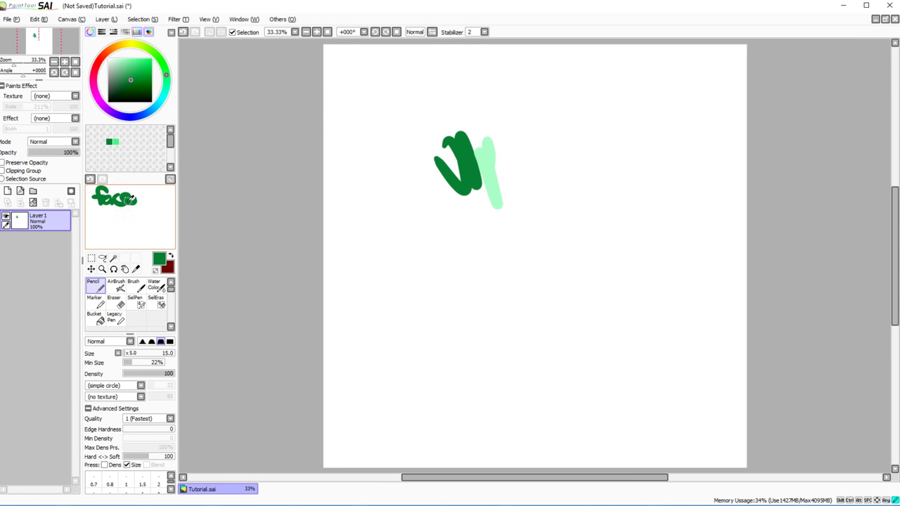
{"action": "left_click_drag", "start_coordinate": [443, 204], "coordinate": [450, 238]}
{"action": "mouse_move", "coordinate": [533, 181]}
{"action": "left_mouse_down"}
{"action": "mouse_move", "coordinate": [647, 240]}
{"action": "mouse_move", "coordinate": [600, 194]}
{"action": "left_mouse_up"}
{"action": "left_click_drag", "start_coordinate": [571, 190], "coordinate": [560, 199]}
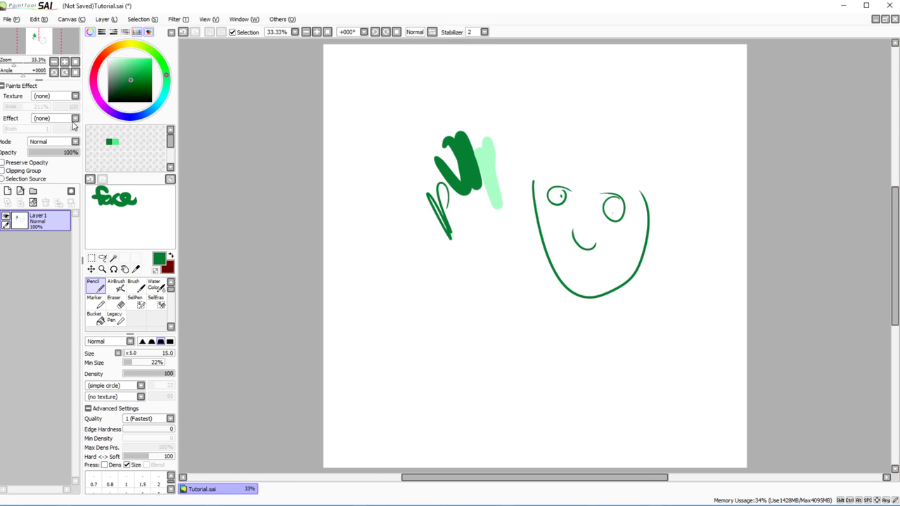
Step: Clear both Layer1 and the scratch pad
{"action": "left_click", "coordinate": [33, 202]}
{"action": "left_click", "coordinate": [170, 180]}
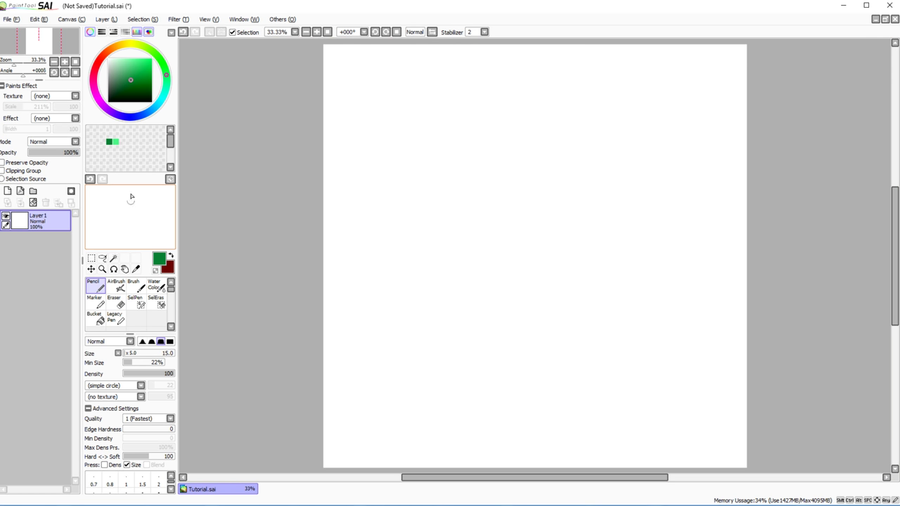
Step: Hide the scratch pad and the swatches, keeping only the colour wheel displayed
{"action": "left_click", "coordinate": [149, 32]}
{"action": "left_click", "coordinate": [136, 31]}
{"action": "left_click", "coordinate": [90, 32]}
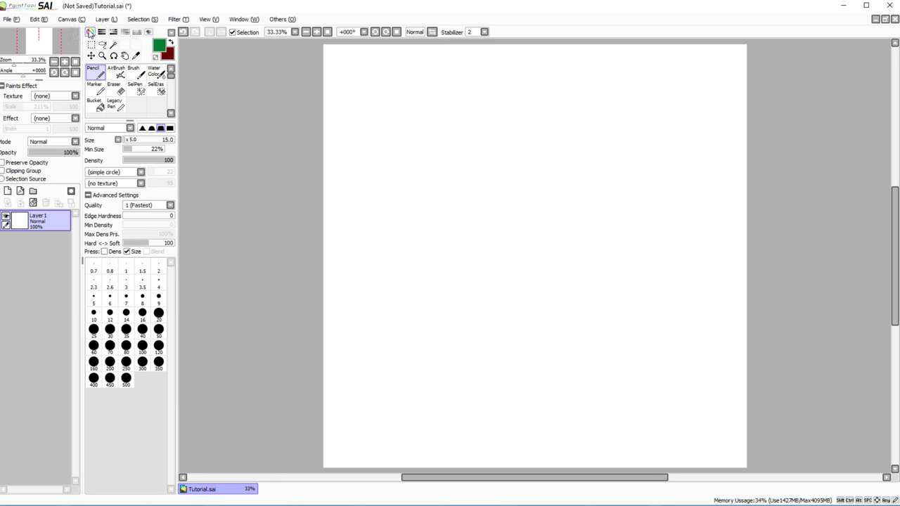
{"action": "left_click", "coordinate": [90, 32]}
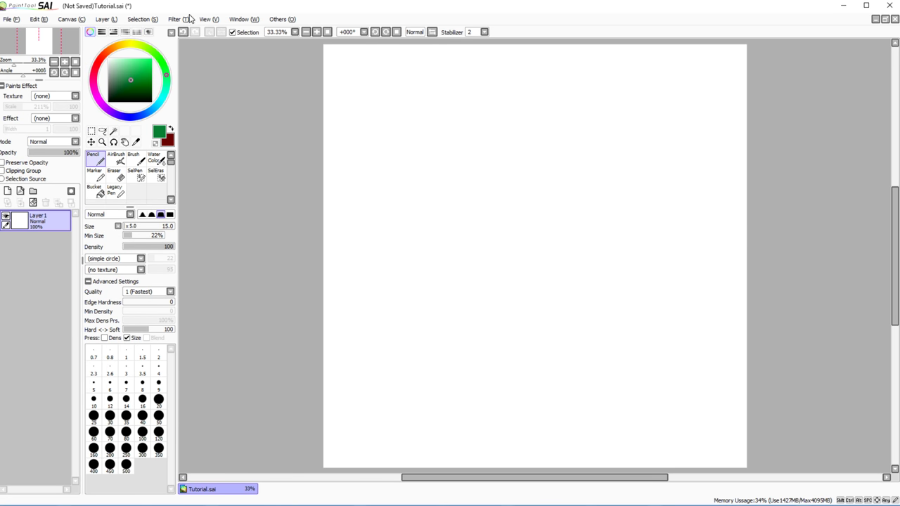
Step: Write a large "Hi" in dark green on the left half of the canvas
{"action": "left_click", "coordinate": [432, 32]}
{"action": "left_click_drag", "start_coordinate": [406, 111], "coordinate": [419, 244]}
{"action": "left_click_drag", "start_coordinate": [457, 167], "coordinate": [412, 173]}
{"action": "left_click_drag", "start_coordinate": [446, 111], "coordinate": [475, 250]}
Step: Flip the canvas view horizontally back and forth several times, return it to Normal, and clear Layer1
{"action": "left_click", "coordinate": [432, 33]}
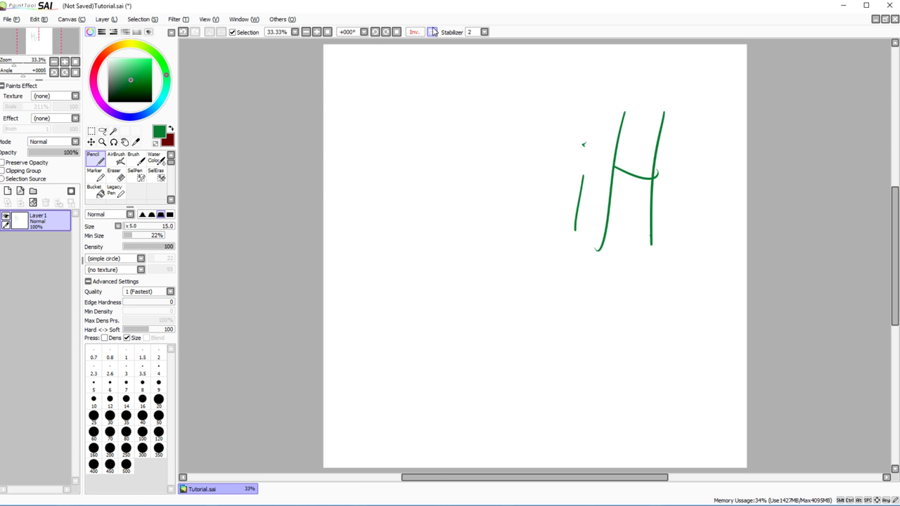
{"action": "left_click", "coordinate": [433, 32]}
{"action": "left_click", "coordinate": [432, 33]}
{"action": "left_click", "coordinate": [432, 33]}
{"action": "left_click", "coordinate": [433, 33]}
{"action": "left_click", "coordinate": [432, 32]}
{"action": "left_click", "coordinate": [432, 32]}
{"action": "left_click", "coordinate": [432, 32]}
{"action": "left_click", "coordinate": [432, 32]}
{"action": "left_click", "coordinate": [433, 32]}
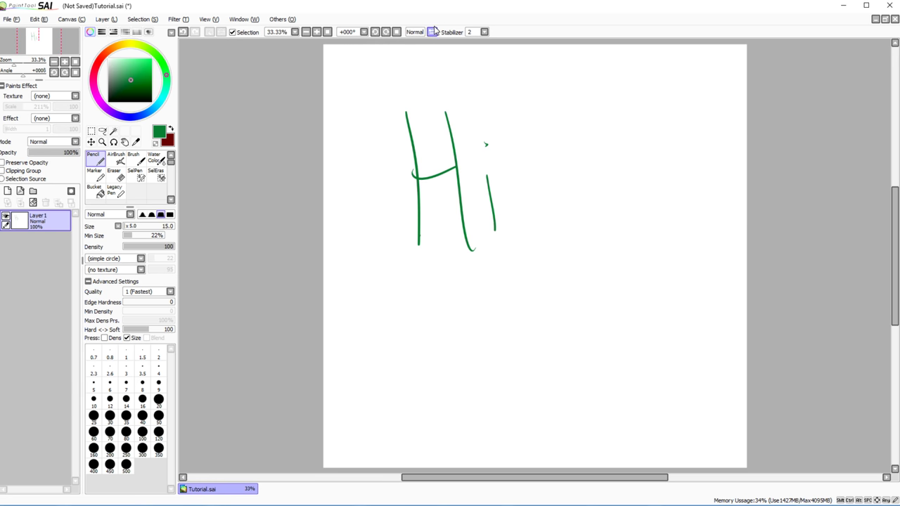
{"action": "left_click", "coordinate": [33, 202]}
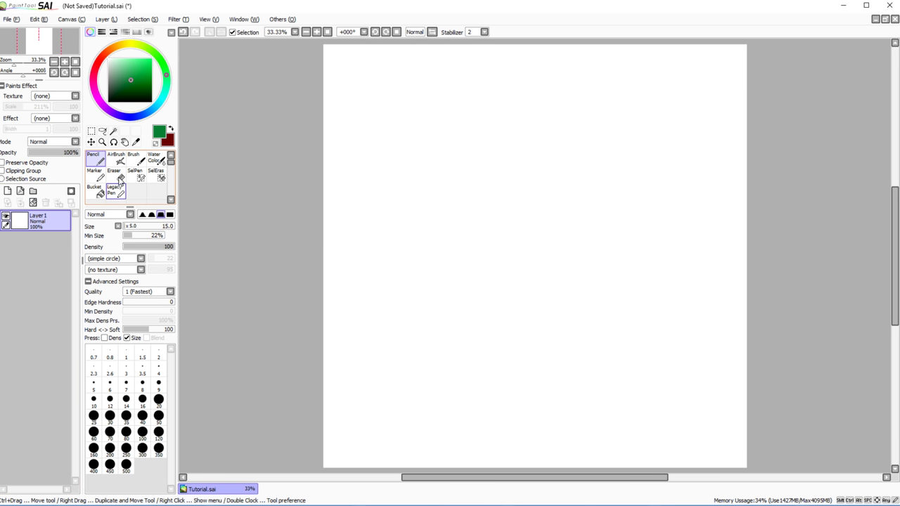
Step: With a Pencil size of 210 and the Stabilizer at 0, paint a straight vertical stroke near the canvas's left edge
{"action": "left_click_drag", "start_coordinate": [534, 256], "coordinate": [556, 255]}
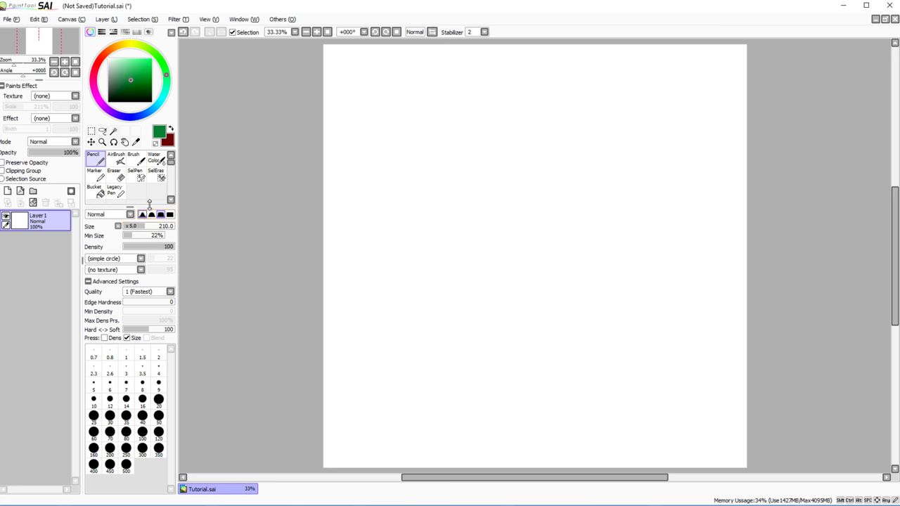
{"action": "left_click", "coordinate": [468, 34]}
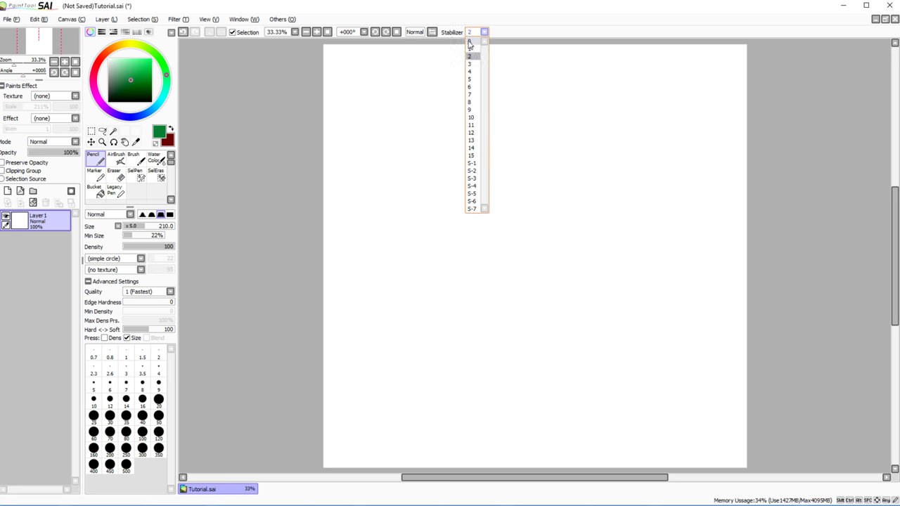
{"action": "left_click", "coordinate": [469, 44]}
{"action": "left_click_drag", "start_coordinate": [372, 95], "coordinate": [383, 319]}
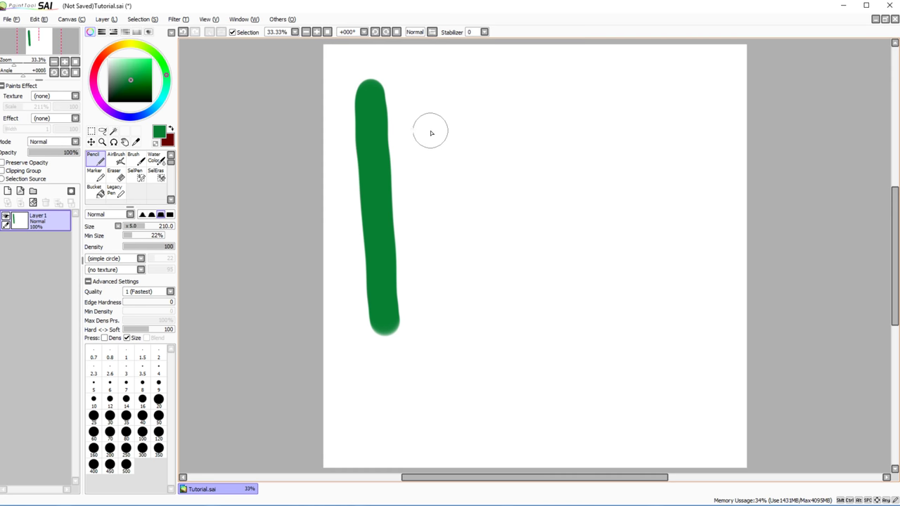
Step: Set the Stabilizer to 15 and paint a second vertical stroke beside the first
{"action": "left_click", "coordinate": [472, 32]}
{"action": "left_click", "coordinate": [475, 155]}
{"action": "mouse_move", "coordinate": [426, 85]}
{"action": "left_mouse_down"}
{"action": "mouse_move", "coordinate": [439, 153]}
{"action": "mouse_move", "coordinate": [445, 325]}
{"action": "left_mouse_up"}
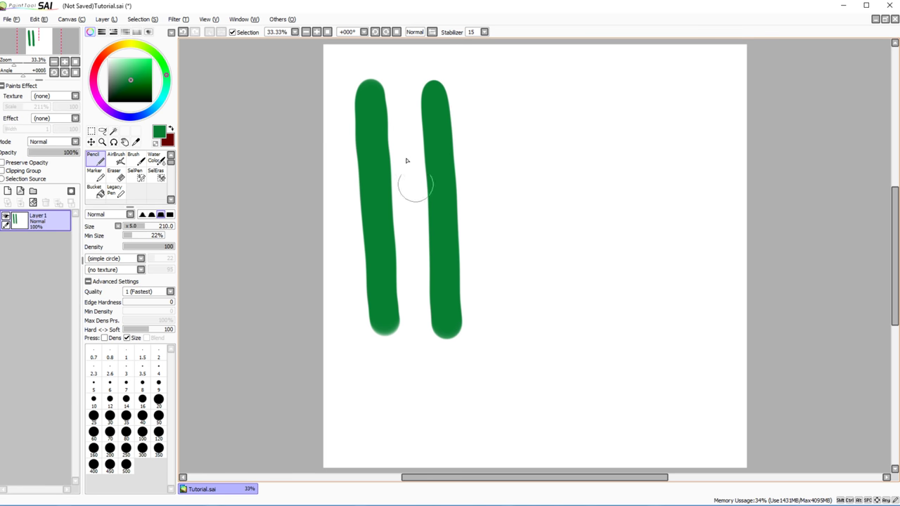
Step: Try a long looping stroke beside the two vertical ones, and undo it
{"action": "mouse_move", "coordinate": [496, 85]}
{"action": "left_mouse_down"}
{"action": "mouse_move", "coordinate": [543, 211]}
{"action": "mouse_move", "coordinate": [517, 362]}
{"action": "mouse_move", "coordinate": [595, 422]}
{"action": "mouse_move", "coordinate": [576, 299]}
{"action": "left_mouse_up"}
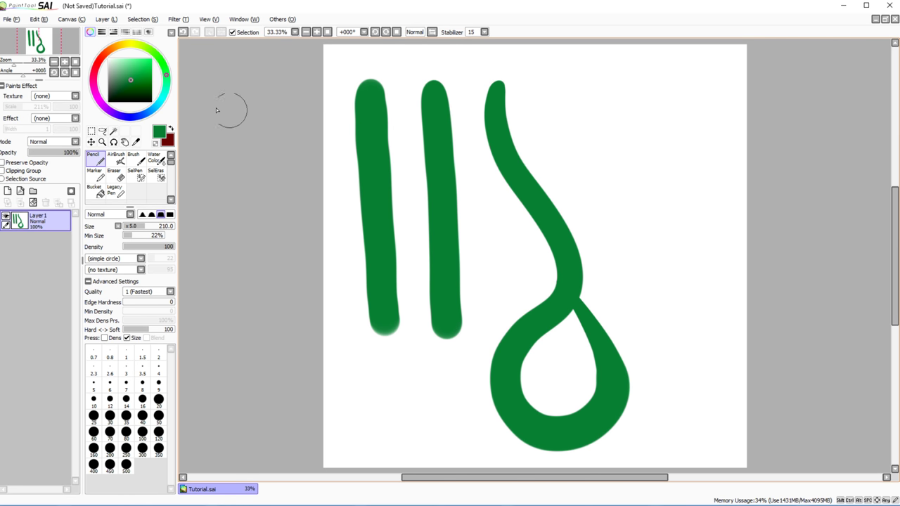
{"action": "left_click", "coordinate": [173, 32]}
Step: Set the Stabilizer to 8 and paint a wavy stroke next to the second vertical stroke
{"action": "left_click", "coordinate": [484, 32]}
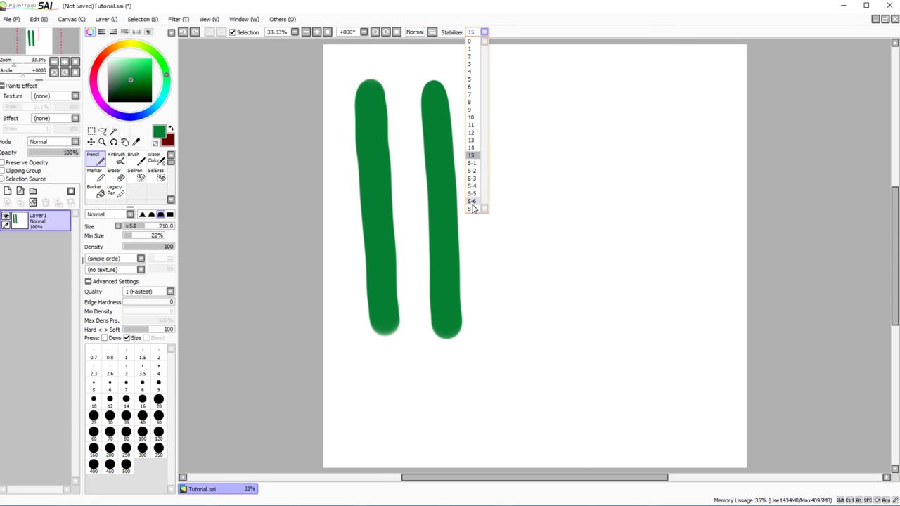
{"action": "left_click", "coordinate": [471, 102]}
{"action": "mouse_move", "coordinate": [476, 85]}
{"action": "left_mouse_down"}
{"action": "mouse_move", "coordinate": [514, 161]}
{"action": "mouse_move", "coordinate": [511, 309]}
{"action": "left_mouse_up"}
Step: Set the Stabilizer to 15 and paint a curved stroke alongside the wavy one
{"action": "left_click", "coordinate": [484, 32]}
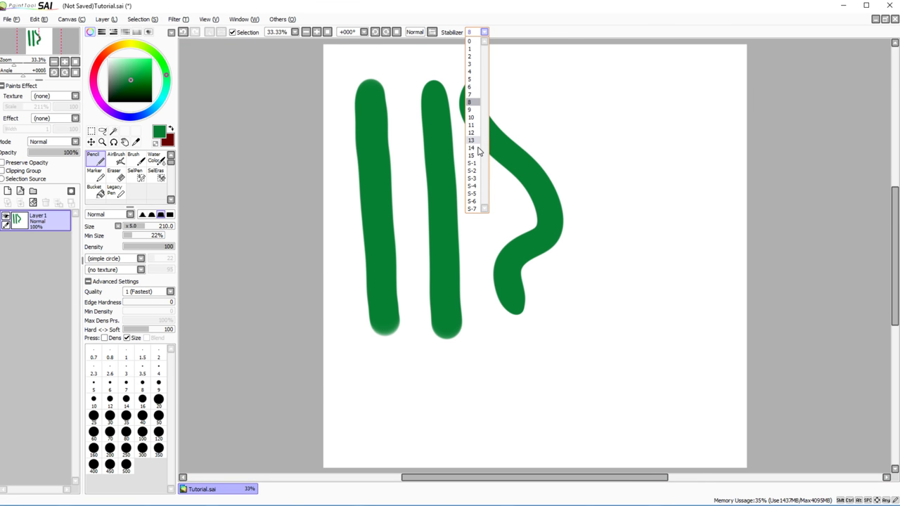
{"action": "left_click", "coordinate": [470, 146]}
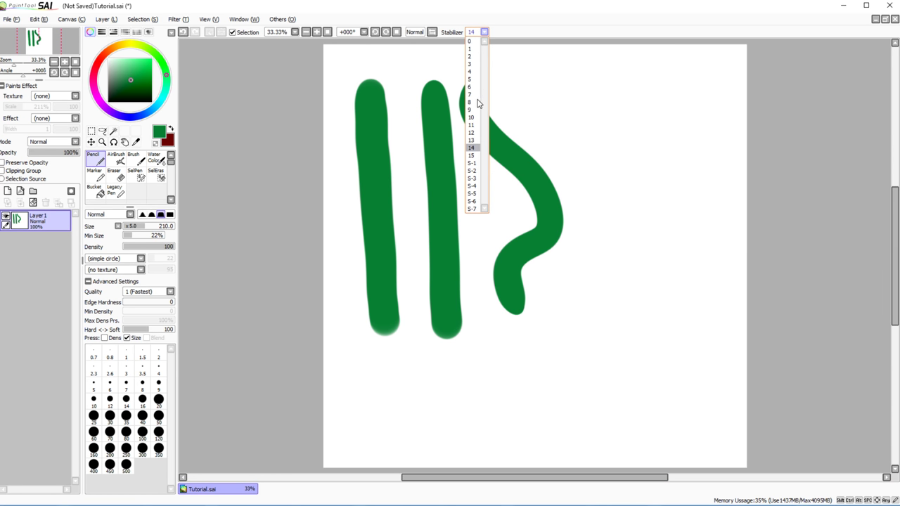
{"action": "left_click", "coordinate": [471, 156]}
{"action": "mouse_move", "coordinate": [519, 73]}
{"action": "left_mouse_down"}
{"action": "mouse_move", "coordinate": [558, 138]}
{"action": "mouse_move", "coordinate": [538, 285]}
{"action": "left_mouse_up"}
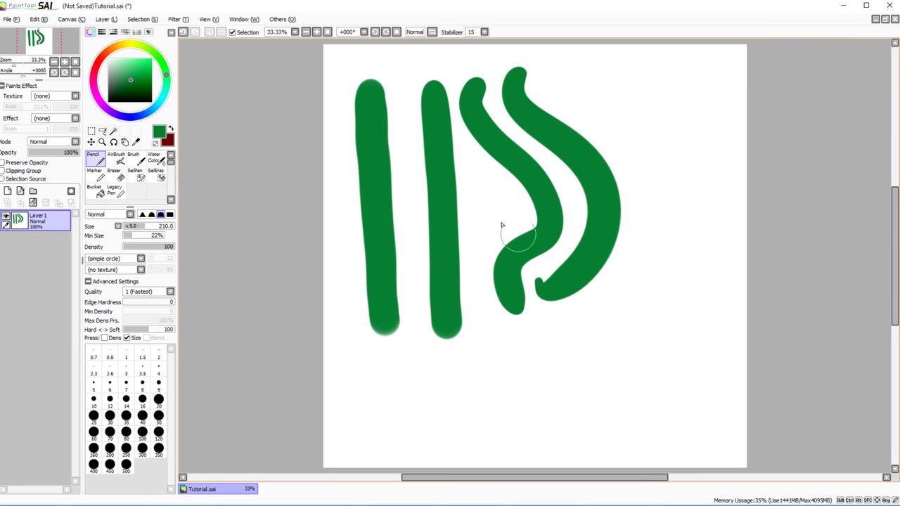
Step: Set the Stabilizer to S-1 and paint a long winding stroke down the canvas's right side and along its lower part
{"action": "left_click", "coordinate": [476, 32]}
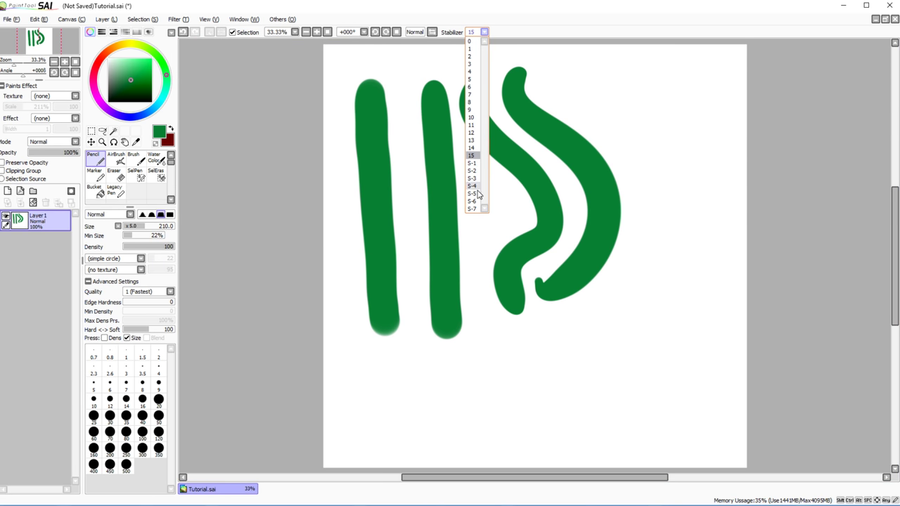
{"action": "left_click", "coordinate": [472, 163]}
{"action": "mouse_move", "coordinate": [640, 92]}
{"action": "left_mouse_down"}
{"action": "mouse_move", "coordinate": [703, 217]}
{"action": "mouse_move", "coordinate": [700, 267]}
{"action": "mouse_move", "coordinate": [656, 302]}
{"action": "mouse_move", "coordinate": [661, 369]}
{"action": "mouse_move", "coordinate": [648, 436]}
{"action": "mouse_move", "coordinate": [495, 419]}
{"action": "left_mouse_up"}
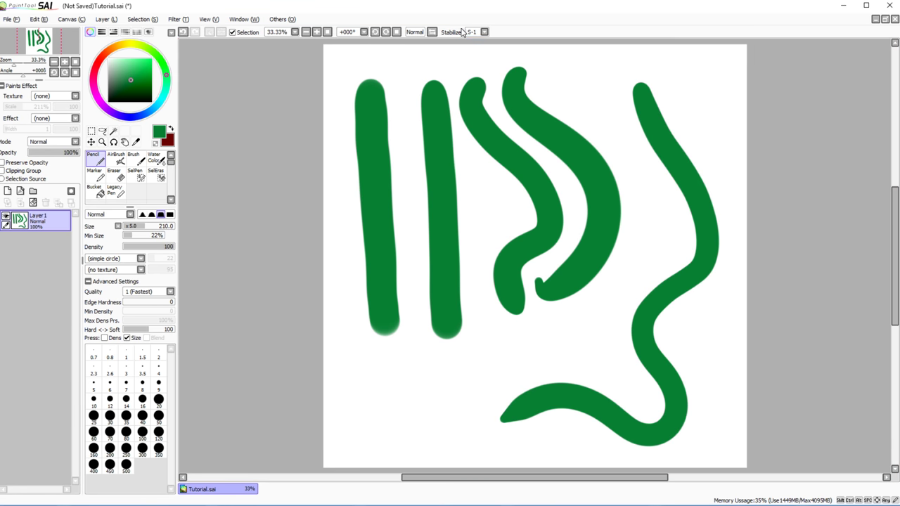
Step: Paint one more downward stroke through the canvas's middle, and clear Layer1
{"action": "left_click", "coordinate": [467, 33]}
{"action": "left_click", "coordinate": [487, 163]}
{"action": "mouse_move", "coordinate": [570, 66]}
{"action": "left_mouse_down"}
{"action": "mouse_move", "coordinate": [638, 160]}
{"action": "mouse_move", "coordinate": [650, 218]}
{"action": "mouse_move", "coordinate": [634, 270]}
{"action": "mouse_move", "coordinate": [631, 349]}
{"action": "mouse_move", "coordinate": [497, 341]}
{"action": "mouse_move", "coordinate": [422, 422]}
{"action": "mouse_move", "coordinate": [344, 272]}
{"action": "mouse_move", "coordinate": [530, 308]}
{"action": "mouse_move", "coordinate": [690, 410]}
{"action": "mouse_move", "coordinate": [709, 239]}
{"action": "mouse_move", "coordinate": [573, 310]}
{"action": "left_mouse_up"}
{"action": "left_click", "coordinate": [33, 201]}
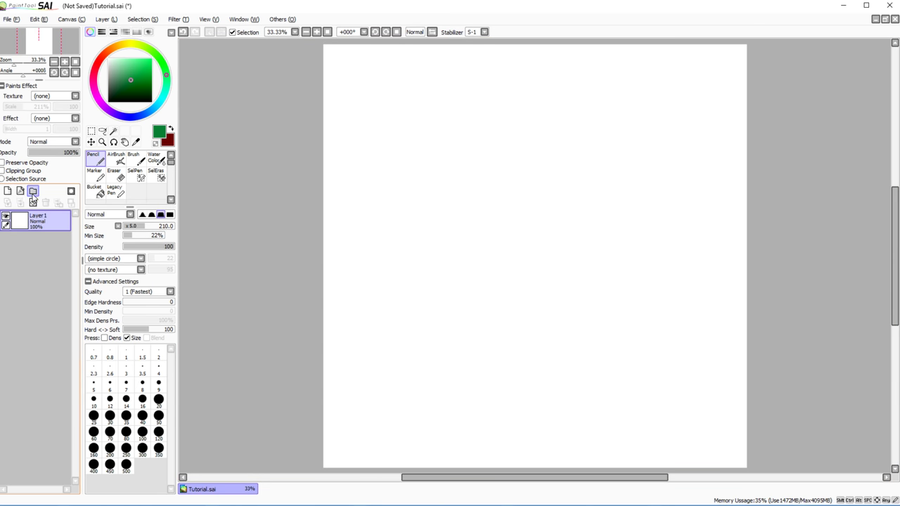
Step: With the Stabilizer at S-1, paint a spiral swirl and two short curved strokes across the canvas's upper half
{"action": "mouse_move", "coordinate": [406, 69]}
{"action": "left_mouse_down"}
{"action": "mouse_move", "coordinate": [391, 114]}
{"action": "mouse_move", "coordinate": [421, 148]}
{"action": "mouse_move", "coordinate": [489, 103]}
{"action": "mouse_move", "coordinate": [560, 93]}
{"action": "mouse_move", "coordinate": [576, 171]}
{"action": "mouse_move", "coordinate": [499, 180]}
{"action": "mouse_move", "coordinate": [522, 128]}
{"action": "mouse_move", "coordinate": [541, 160]}
{"action": "left_mouse_up"}
{"action": "left_click_drag", "start_coordinate": [600, 93], "coordinate": [613, 179]}
{"action": "left_click_drag", "start_coordinate": [642, 121], "coordinate": [651, 145]}
Step: Set the Stabilizer to 0 and repeat the spiral swirl and two short strokes below the first set
{"action": "left_click", "coordinate": [471, 31]}
{"action": "left_click", "coordinate": [471, 37]}
{"action": "mouse_move", "coordinate": [364, 186]}
{"action": "left_mouse_down"}
{"action": "mouse_move", "coordinate": [413, 274]}
{"action": "mouse_move", "coordinate": [513, 245]}
{"action": "mouse_move", "coordinate": [594, 297]}
{"action": "mouse_move", "coordinate": [524, 353]}
{"action": "mouse_move", "coordinate": [521, 284]}
{"action": "mouse_move", "coordinate": [543, 308]}
{"action": "left_mouse_up"}
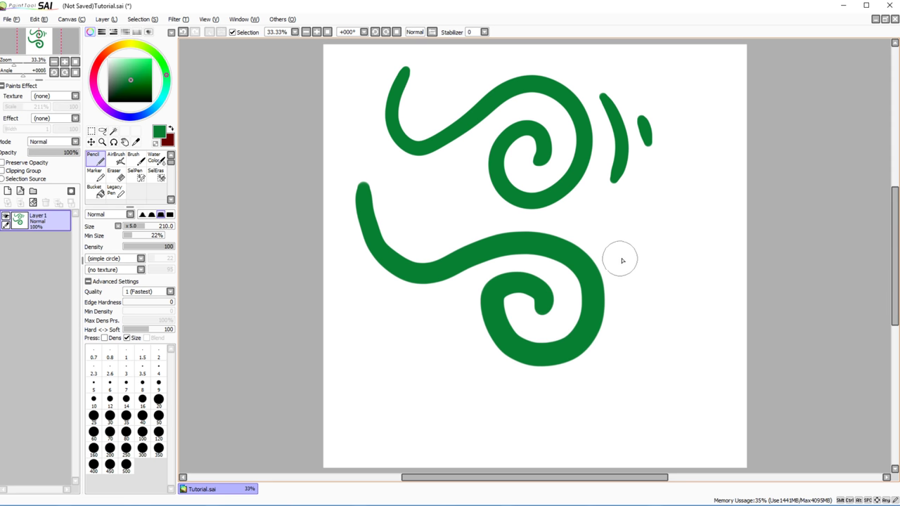
{"action": "left_click_drag", "start_coordinate": [623, 255], "coordinate": [630, 339]}
{"action": "left_click_drag", "start_coordinate": [661, 275], "coordinate": [665, 318]}
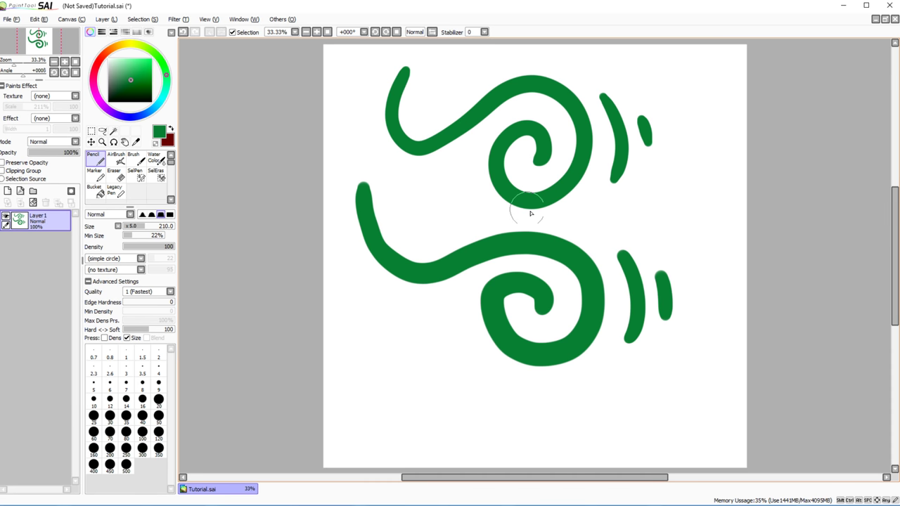
Step: Clear Layer1 and set the Stabilizer to 2
{"action": "left_click", "coordinate": [32, 202]}
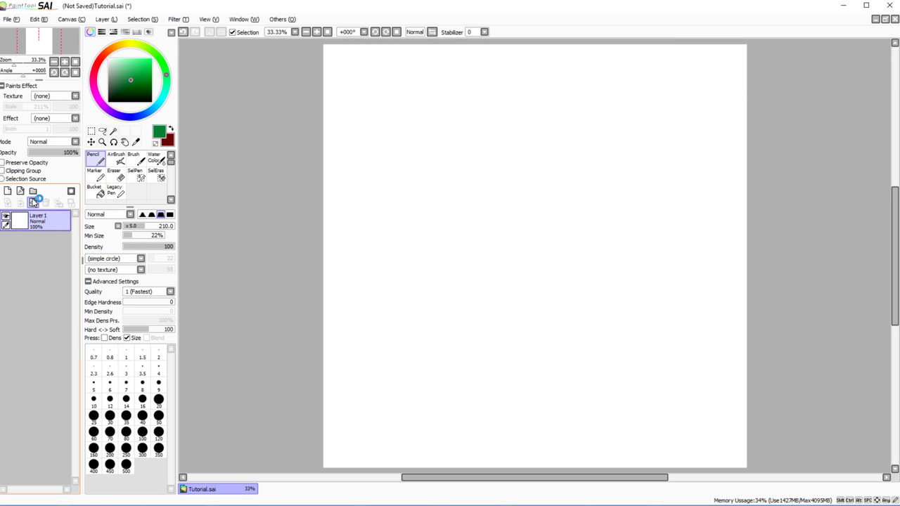
{"action": "left_click", "coordinate": [484, 32]}
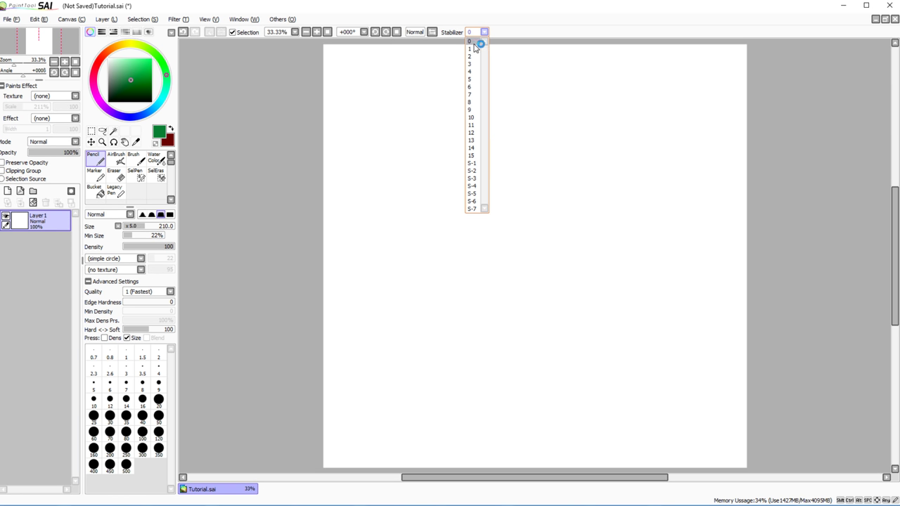
{"action": "left_click", "coordinate": [473, 56]}
{"action": "left_click", "coordinate": [473, 32]}
{"action": "left_click", "coordinate": [483, 32]}
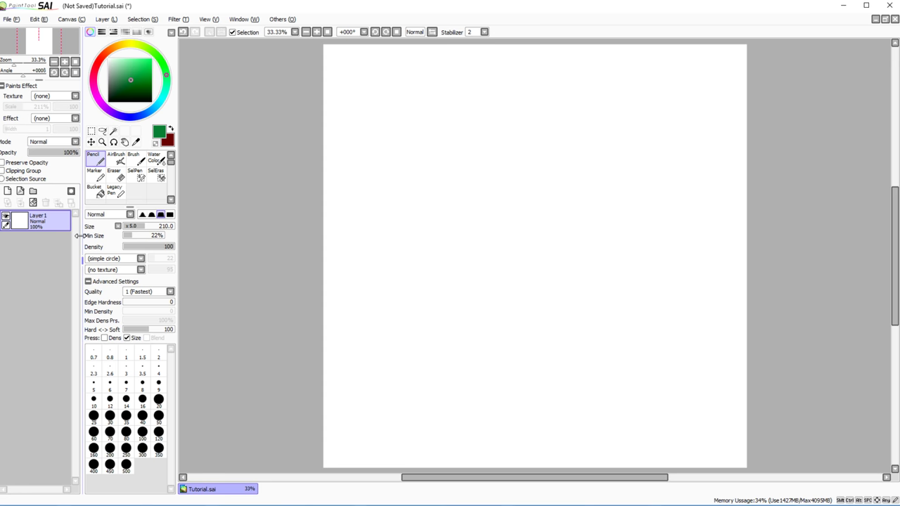
Step: Add thirteen new layers above Layer1, up to Layer14
{"action": "left_click", "coordinate": [7, 191]}
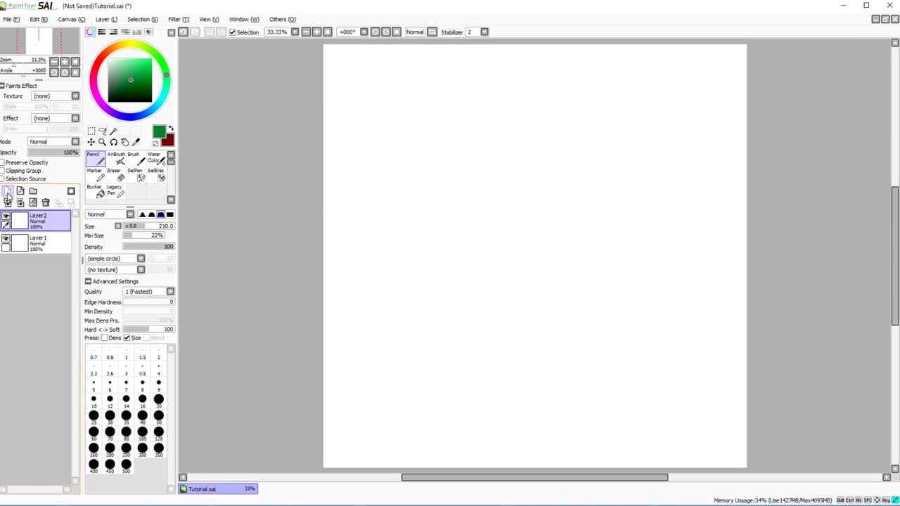
{"action": "double_click", "coordinate": [7, 192]}
{"action": "triple_click", "coordinate": [7, 191]}
{"action": "double_click", "coordinate": [7, 191]}
{"action": "double_click", "coordinate": [7, 191]}
{"action": "left_click", "coordinate": [7, 191]}
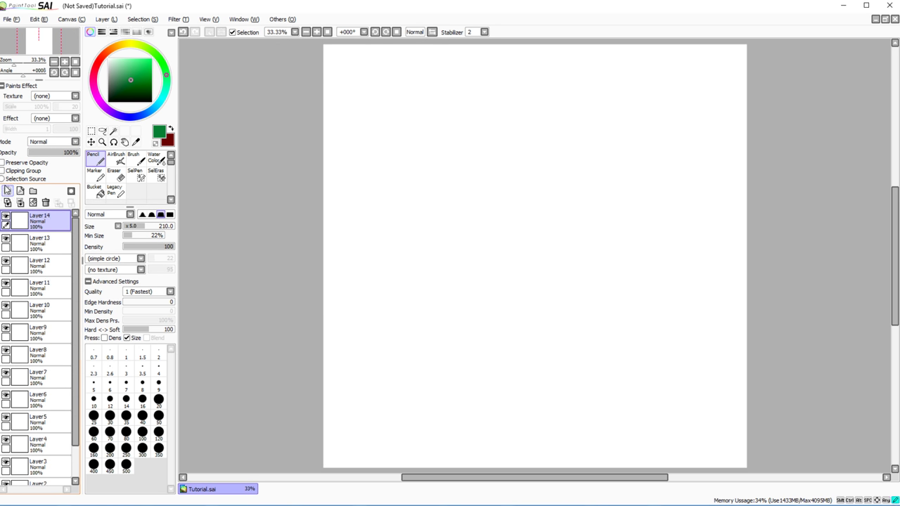
Step: Delete the thirteen layers above Layer1, from Layer14 down to Layer2
{"action": "triple_click", "coordinate": [47, 205]}
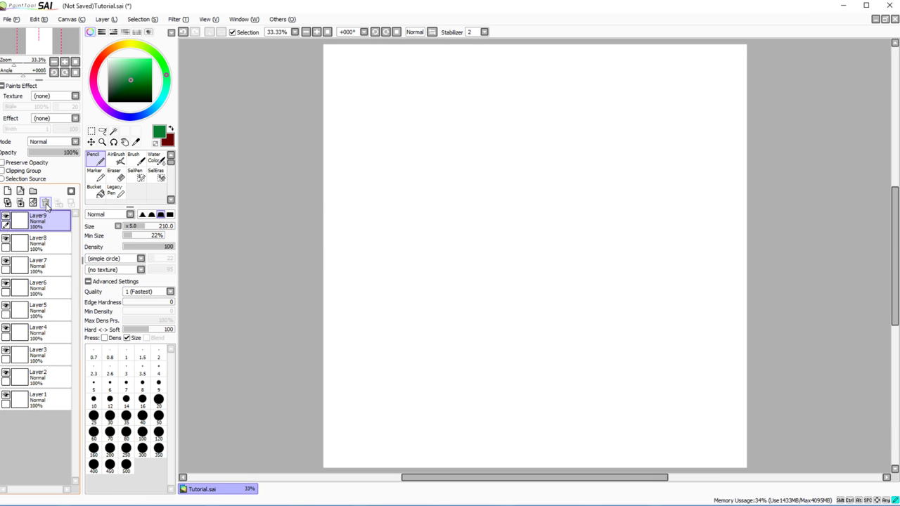
{"action": "triple_click", "coordinate": [46, 204]}
{"action": "triple_click", "coordinate": [47, 205]}
{"action": "double_click", "coordinate": [46, 205]}
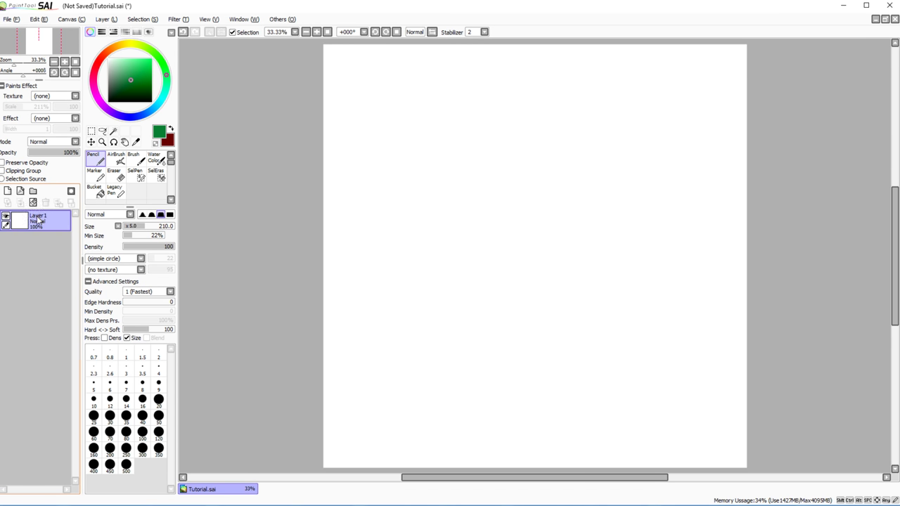
Step: Rename Layer1 to "Hi"
{"action": "double_click", "coordinate": [38, 219]}
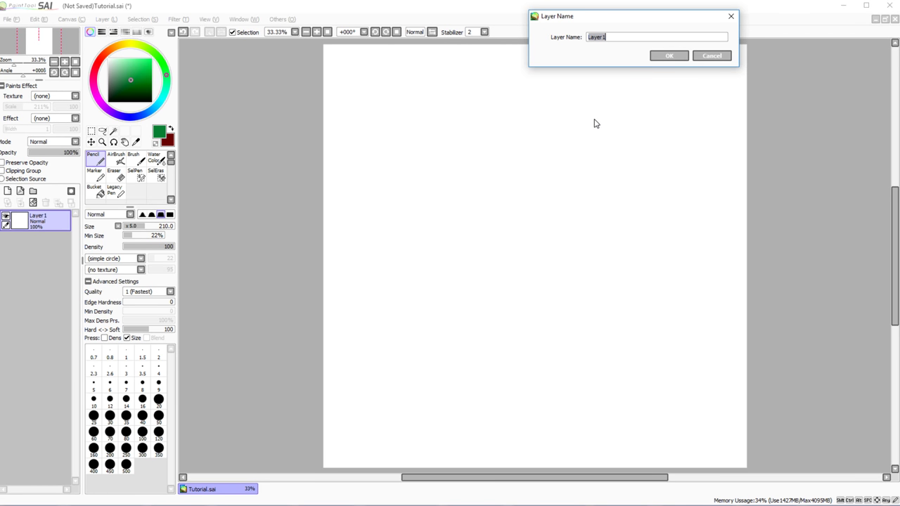
{"action": "type", "text": "Hi"}
{"action": "key", "text": "Return"}
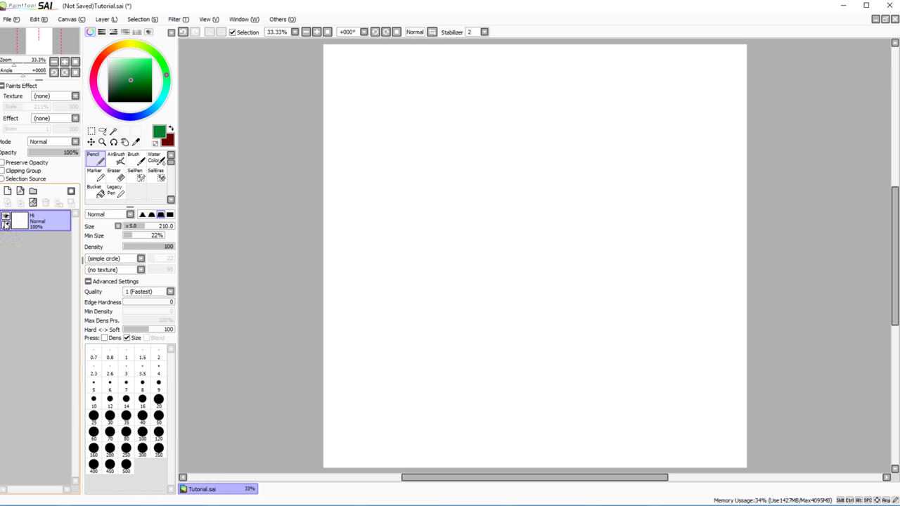
Step: Add a new normal layer above the Hi layer and link Hi to it
{"action": "left_click", "coordinate": [7, 190]}
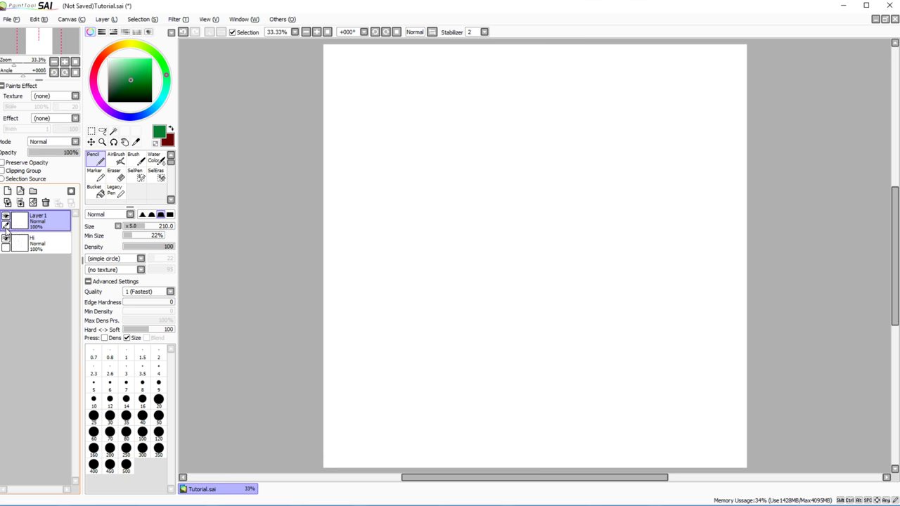
{"action": "left_click", "coordinate": [11, 246]}
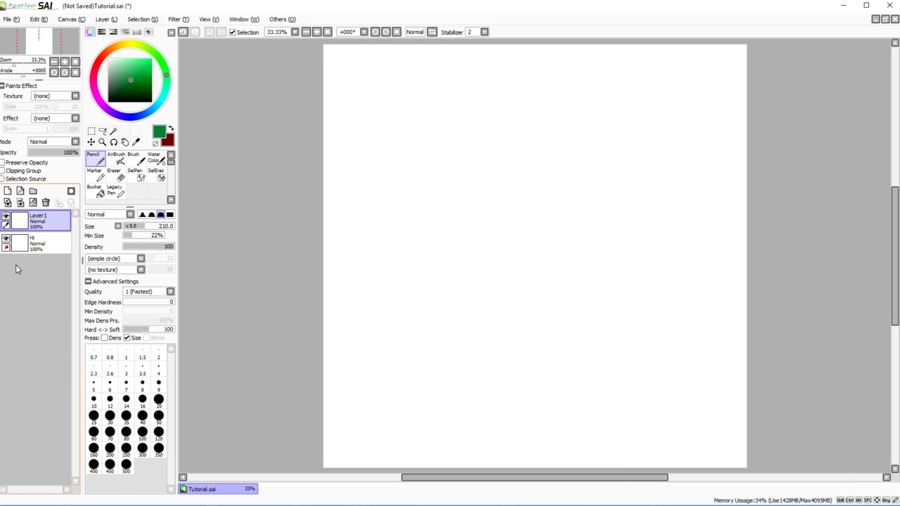
Step: Paint a large S-shaped green stroke on Layer1 and a smaller similar stroke to its left on the Hi layer
{"action": "left_click", "coordinate": [38, 220]}
{"action": "left_click_drag", "start_coordinate": [457, 169], "coordinate": [461, 389]}
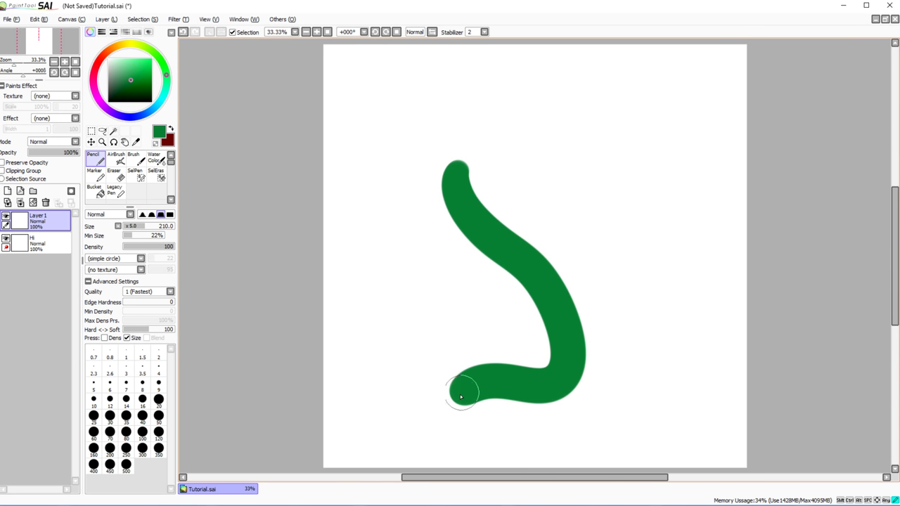
{"action": "left_click", "coordinate": [64, 242]}
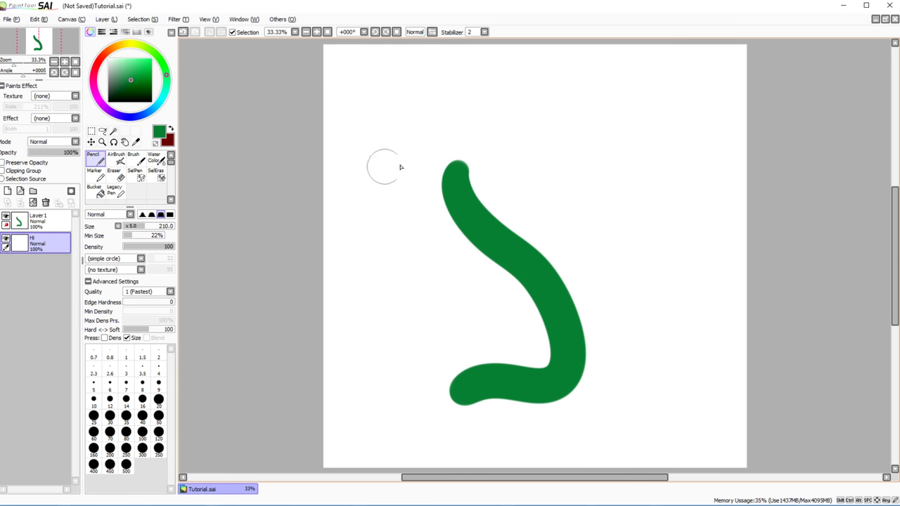
{"action": "left_click_drag", "start_coordinate": [405, 145], "coordinate": [380, 320]}
Step: Try moving the linked layers' strokes together toward the canvas's right side with the Move tool, and undo the move
{"action": "left_click", "coordinate": [39, 221]}
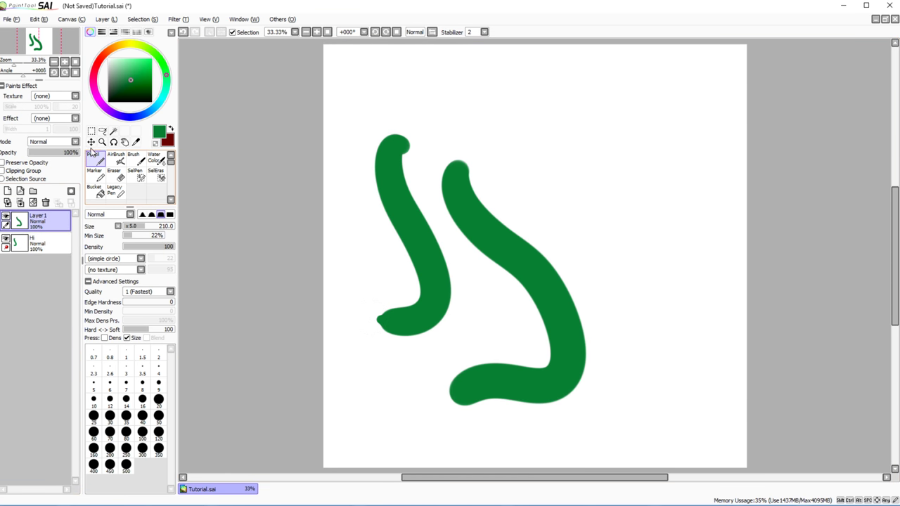
{"action": "left_click", "coordinate": [90, 141]}
{"action": "left_click_drag", "start_coordinate": [383, 238], "coordinate": [839, 202]}
{"action": "left_click", "coordinate": [183, 33]}
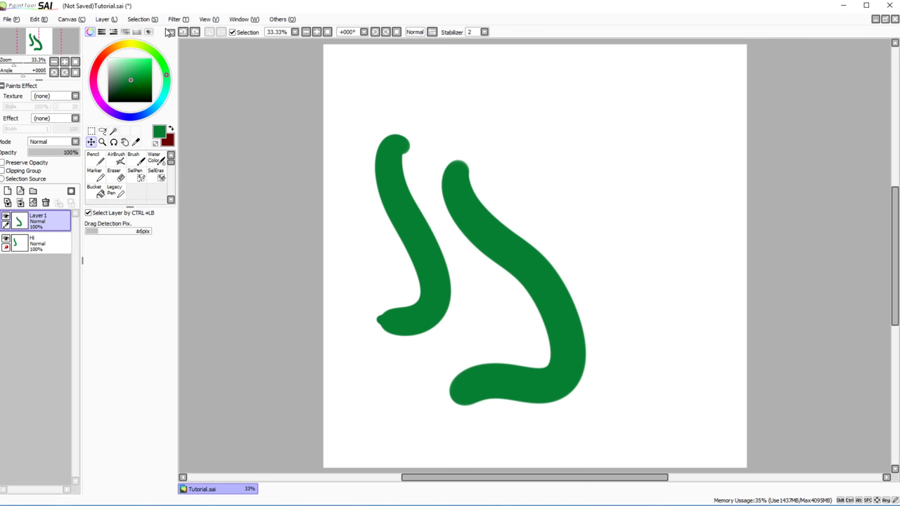
Step: Unlink the Hi layer from Layer1, keeping Layer1 as the active layer
{"action": "left_click", "coordinate": [15, 242]}
{"action": "left_click", "coordinate": [16, 222]}
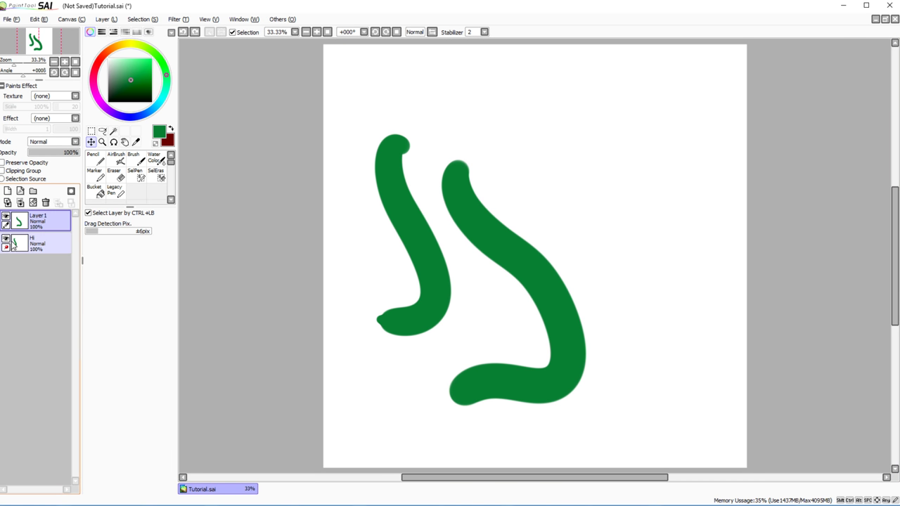
{"action": "left_click", "coordinate": [6, 246]}
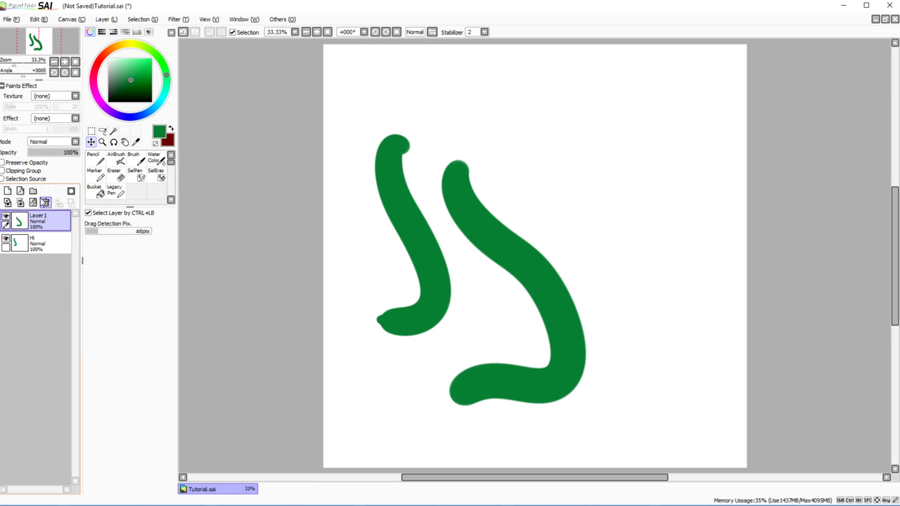
Step: Clear the strokes from both layers and delete Layer1, leaving only the Hi layer
{"action": "left_click", "coordinate": [32, 203]}
{"action": "left_click", "coordinate": [16, 242]}
{"action": "left_click", "coordinate": [32, 202]}
{"action": "left_click", "coordinate": [15, 221]}
{"action": "left_click", "coordinate": [45, 203]}
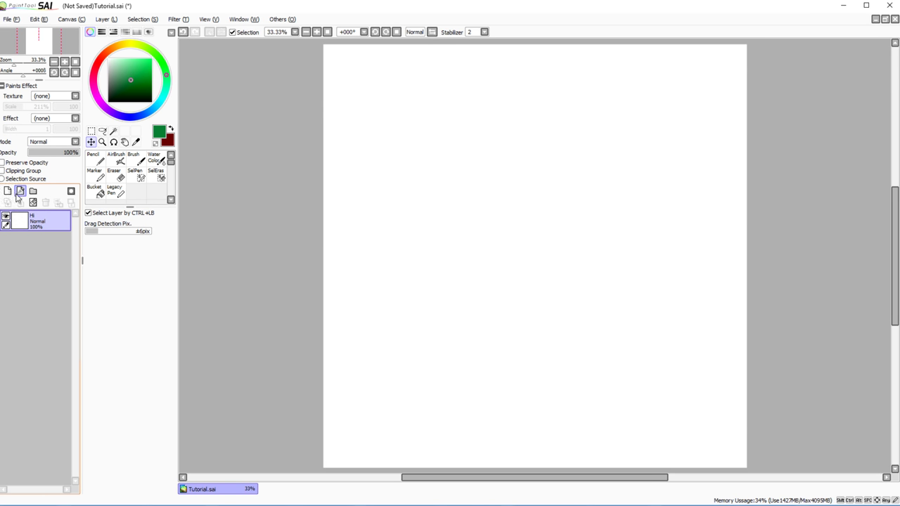
Step: Add a linework layer above the Hi layer, try a freehand stroke on it with the size 3 Pen, and undo the stroke
{"action": "left_click", "coordinate": [20, 191]}
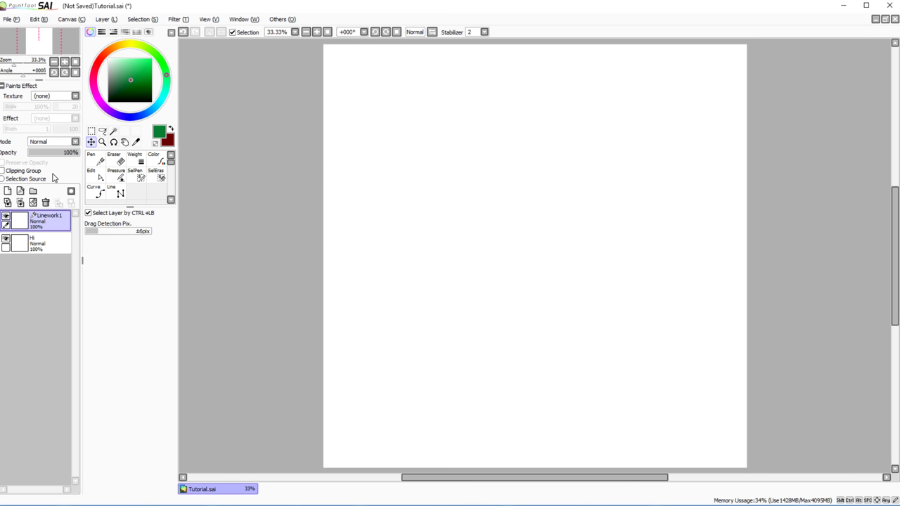
{"action": "left_click", "coordinate": [96, 159]}
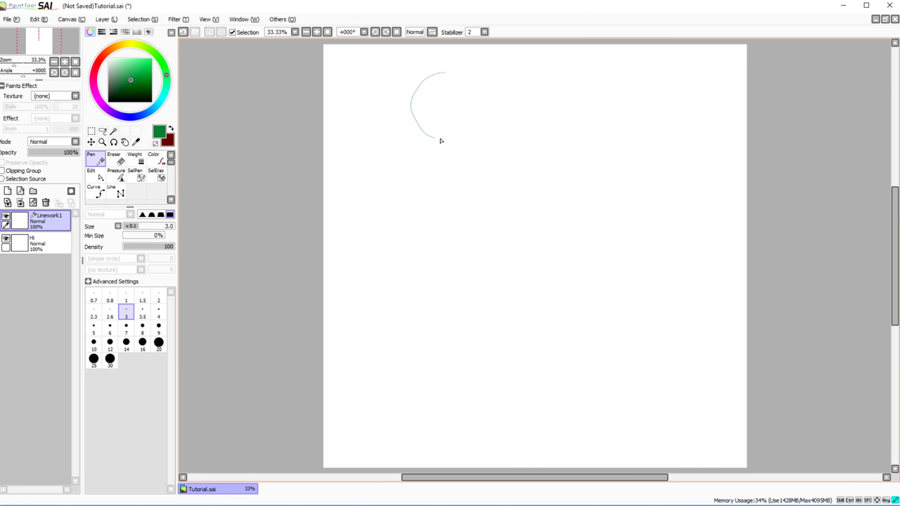
{"action": "mouse_move", "coordinate": [441, 140]}
{"action": "left_mouse_down"}
{"action": "mouse_move", "coordinate": [536, 209]}
{"action": "mouse_move", "coordinate": [421, 278]}
{"action": "mouse_move", "coordinate": [506, 286]}
{"action": "left_mouse_up"}
{"action": "left_click", "coordinate": [183, 31]}
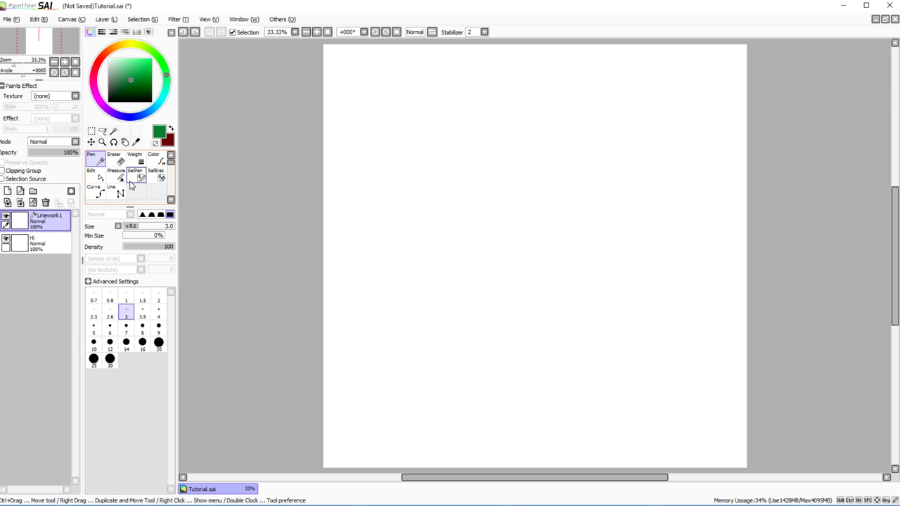
Step: Draw a long looping curve in the canvas's left half with the Curve tool at size 1
{"action": "left_click", "coordinate": [96, 192]}
{"action": "left_click", "coordinate": [439, 128]}
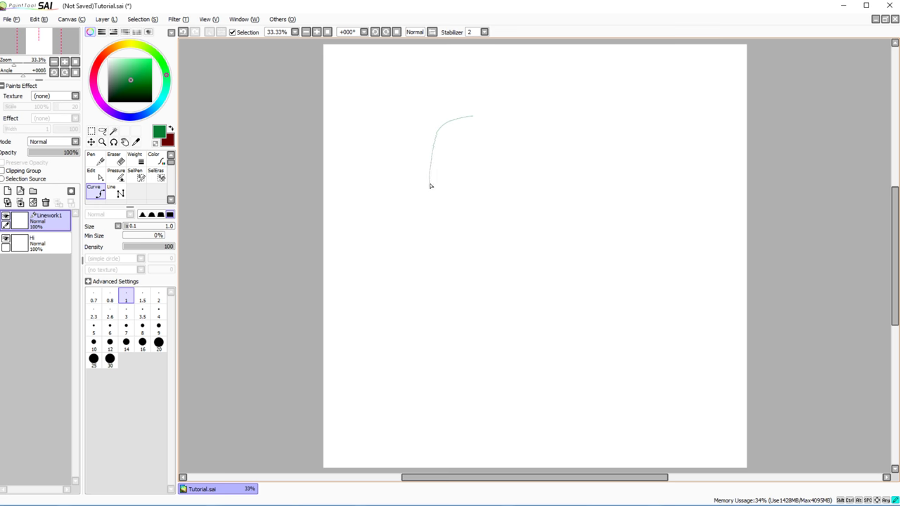
{"action": "left_click", "coordinate": [486, 283]}
{"action": "left_click", "coordinate": [447, 222]}
{"action": "left_click", "coordinate": [496, 169]}
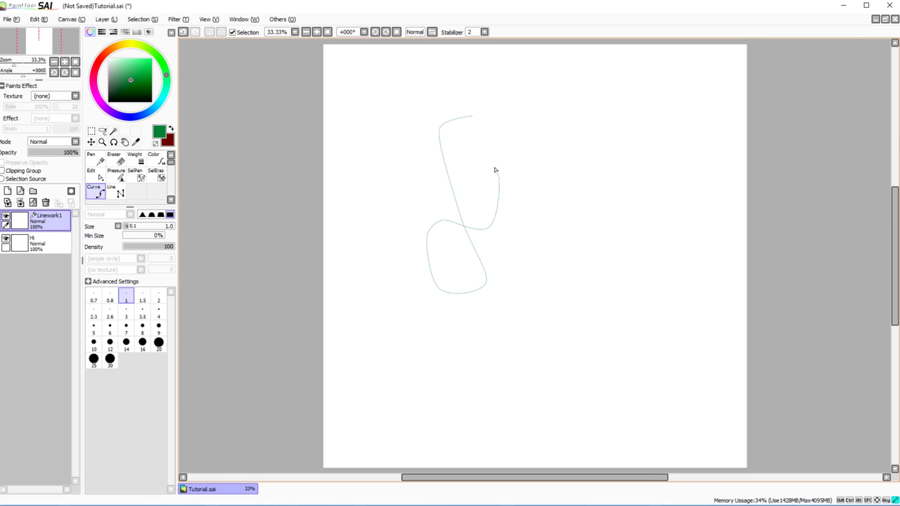
{"action": "left_click", "coordinate": [422, 161]}
{"action": "left_click", "coordinate": [401, 242]}
{"action": "left_click", "coordinate": [493, 279]}
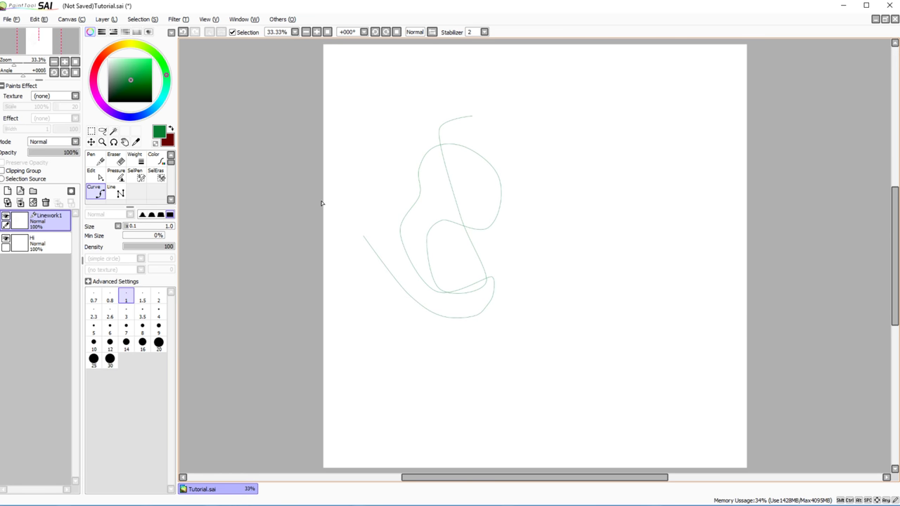
Step: Draw a zigzagging polyline of straight, self-crossing segments across the canvas's right half with the Line tool at size 1
{"action": "left_click", "coordinate": [116, 191]}
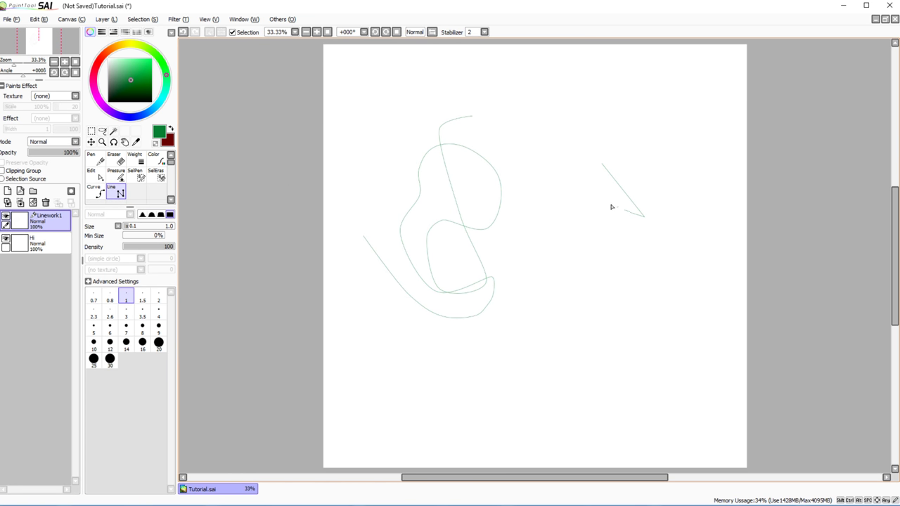
{"action": "left_click", "coordinate": [569, 236]}
{"action": "left_click", "coordinate": [564, 166]}
{"action": "left_click", "coordinate": [598, 108]}
{"action": "left_click", "coordinate": [629, 168]}
{"action": "left_click", "coordinate": [571, 224]}
{"action": "left_click", "coordinate": [546, 293]}
{"action": "left_click", "coordinate": [686, 254]}
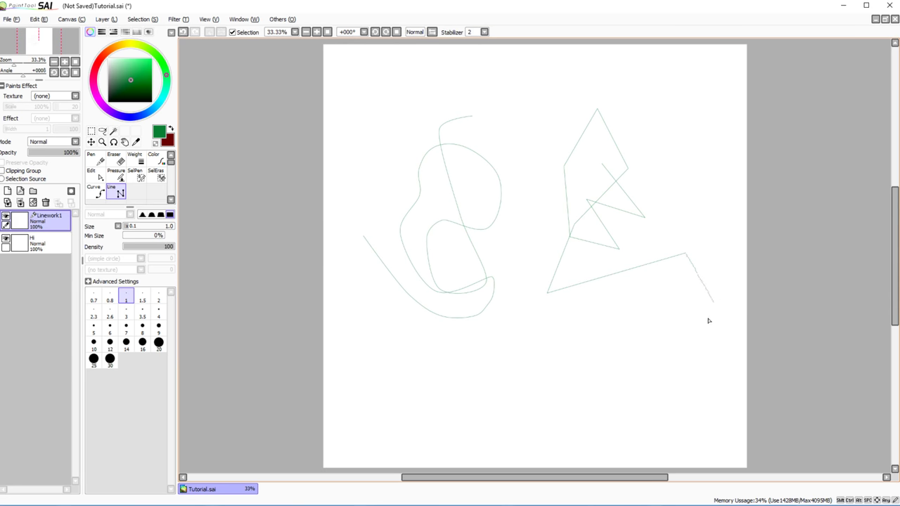
{"action": "left_click", "coordinate": [709, 313]}
{"action": "left_click", "coordinate": [516, 339]}
{"action": "left_click", "coordinate": [547, 248]}
{"action": "left_click", "coordinate": [629, 241]}
{"action": "left_click", "coordinate": [570, 112]}
Step: Use the Edit tool's Translate CP mode to add control points to the straight-segment shape and pull its points into curved bends
{"action": "left_click", "coordinate": [97, 157]}
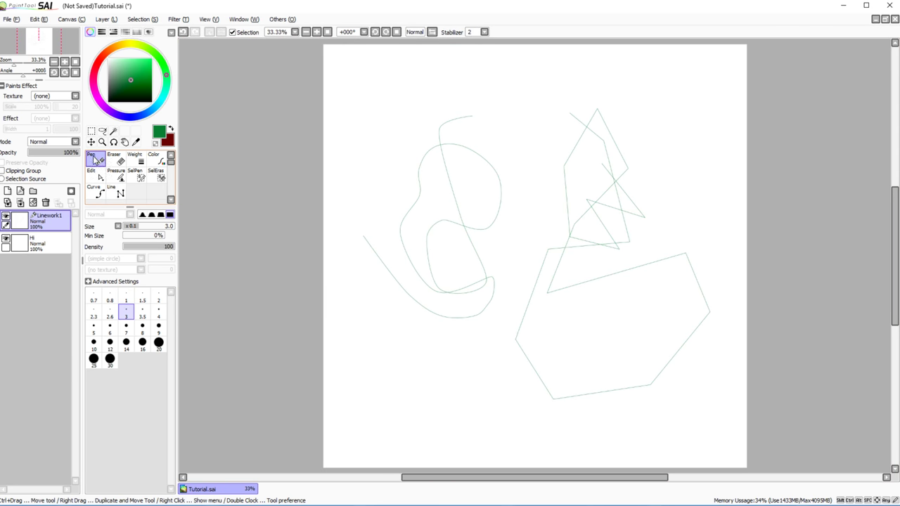
{"action": "left_click", "coordinate": [96, 175]}
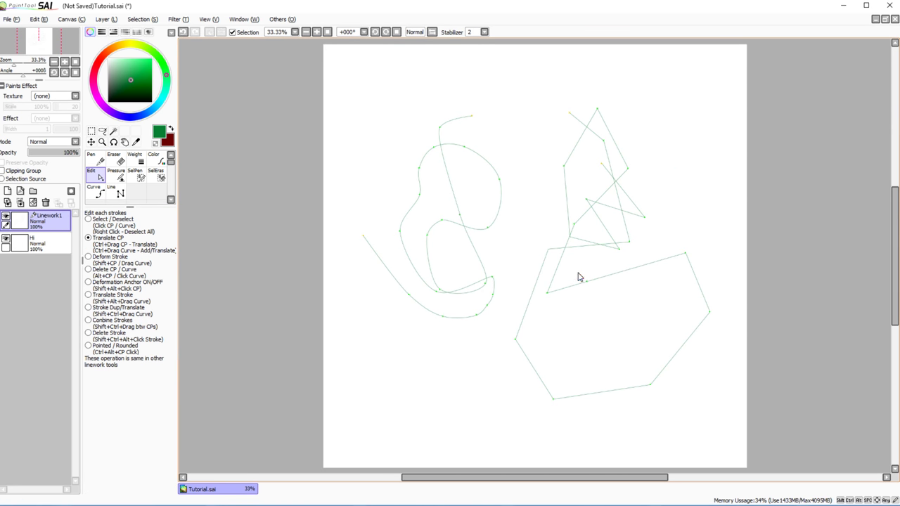
{"action": "left_click", "coordinate": [562, 289]}
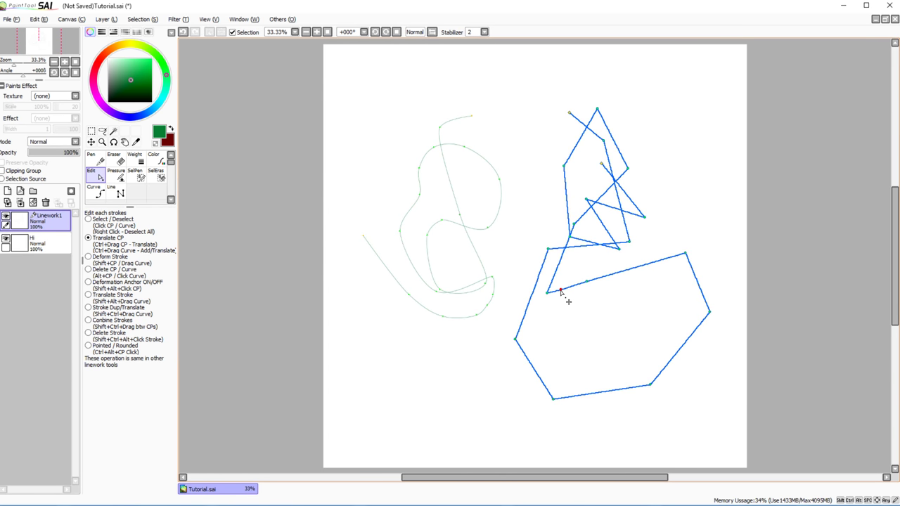
{"action": "mouse_move", "coordinate": [549, 294]}
{"action": "left_mouse_down"}
{"action": "mouse_move", "coordinate": [552, 309]}
{"action": "mouse_move", "coordinate": [589, 300]}
{"action": "mouse_move", "coordinate": [602, 220]}
{"action": "mouse_move", "coordinate": [658, 150]}
{"action": "left_mouse_up"}
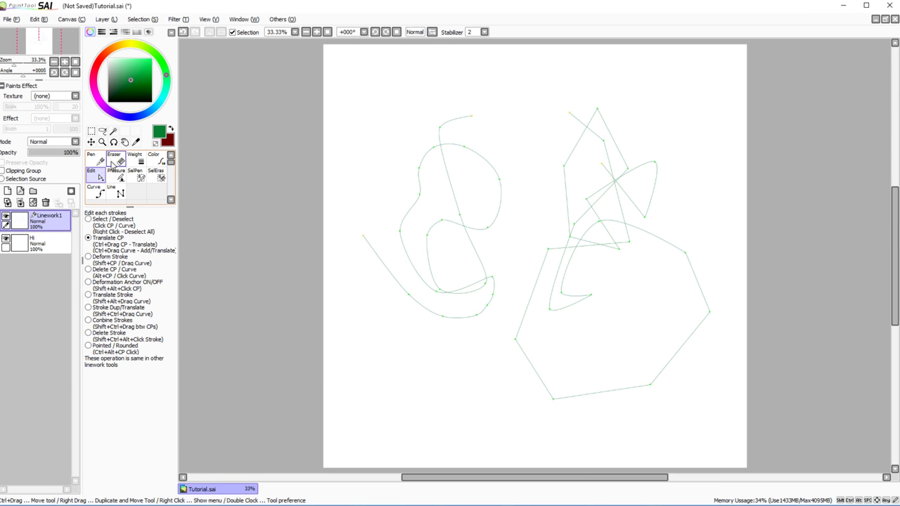
Step: Draw a short arc near the upper-left canvas corner and a long winding stroke below it with the size 3 Pen
{"action": "left_click", "coordinate": [96, 160]}
{"action": "left_click_drag", "start_coordinate": [411, 87], "coordinate": [375, 139]}
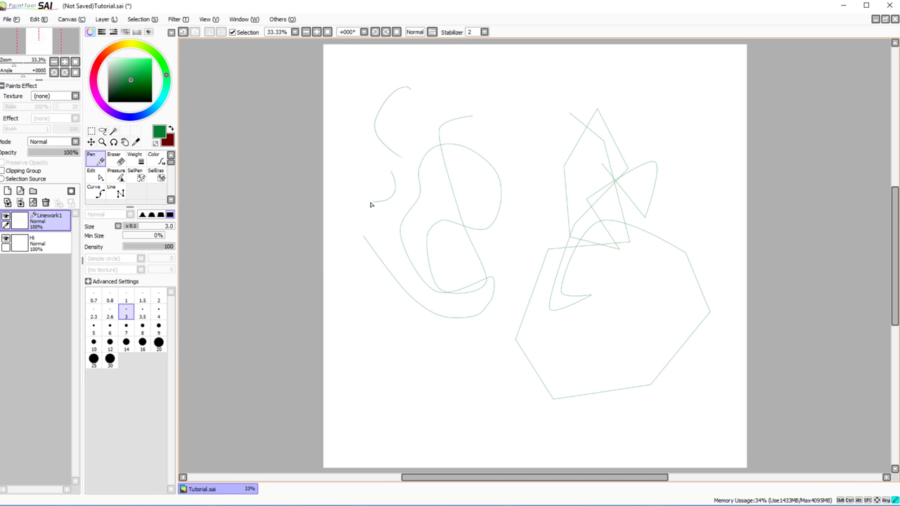
{"action": "mouse_move", "coordinate": [372, 204]}
{"action": "left_mouse_down"}
{"action": "mouse_move", "coordinate": [390, 269]}
{"action": "mouse_move", "coordinate": [384, 385]}
{"action": "mouse_move", "coordinate": [473, 369]}
{"action": "mouse_move", "coordinate": [454, 402]}
{"action": "mouse_move", "coordinate": [457, 338]}
{"action": "mouse_move", "coordinate": [406, 383]}
{"action": "mouse_move", "coordinate": [318, 407]}
{"action": "left_mouse_up"}
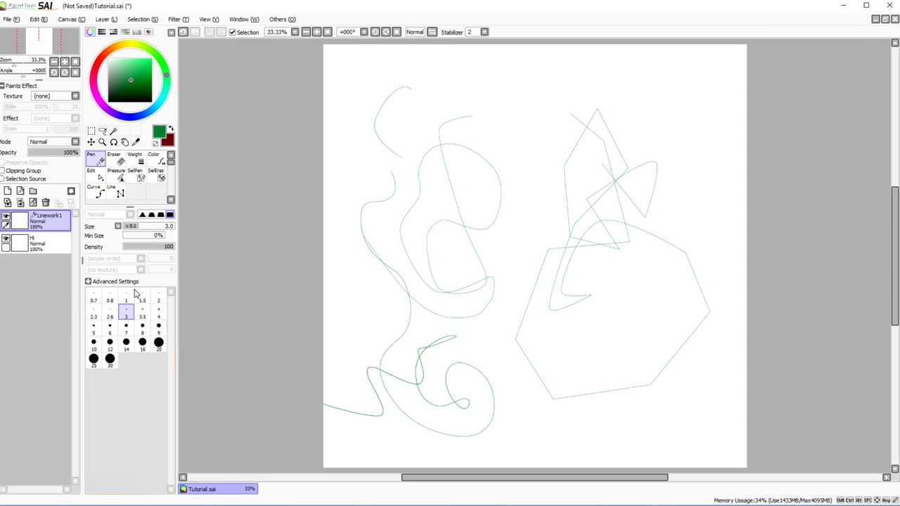
Step: Reshape the long winding stroke with the Edit tool, pulling control points above its lower spiral into pointed spikes
{"action": "left_click", "coordinate": [97, 174]}
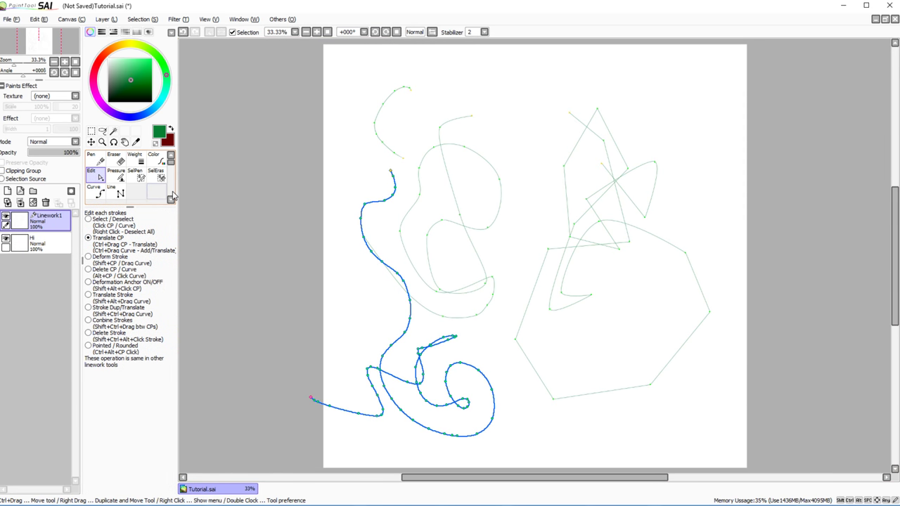
{"action": "left_click_drag", "start_coordinate": [425, 359], "coordinate": [446, 306]}
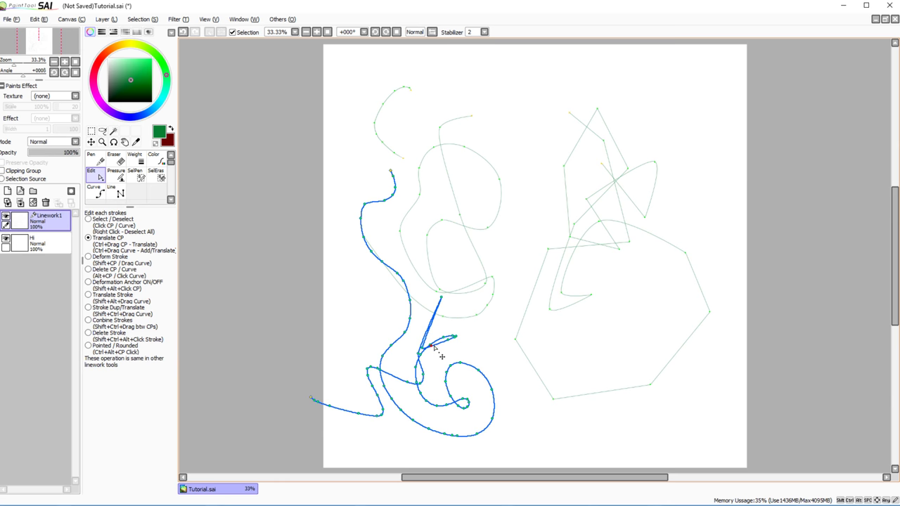
{"action": "left_click_drag", "start_coordinate": [443, 339], "coordinate": [455, 321]}
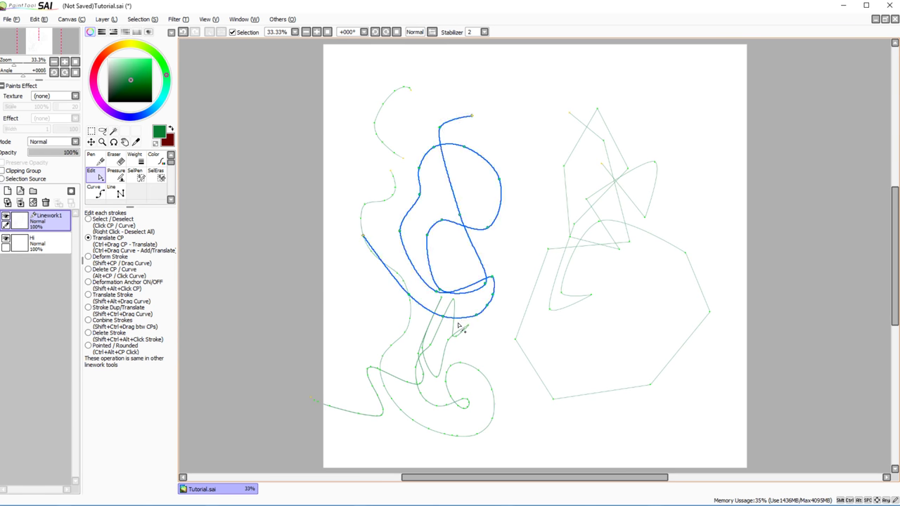
{"action": "mouse_move", "coordinate": [452, 355]}
{"action": "left_mouse_down"}
{"action": "mouse_move", "coordinate": [462, 287]}
{"action": "mouse_move", "coordinate": [482, 328]}
{"action": "mouse_move", "coordinate": [464, 349]}
{"action": "left_mouse_up"}
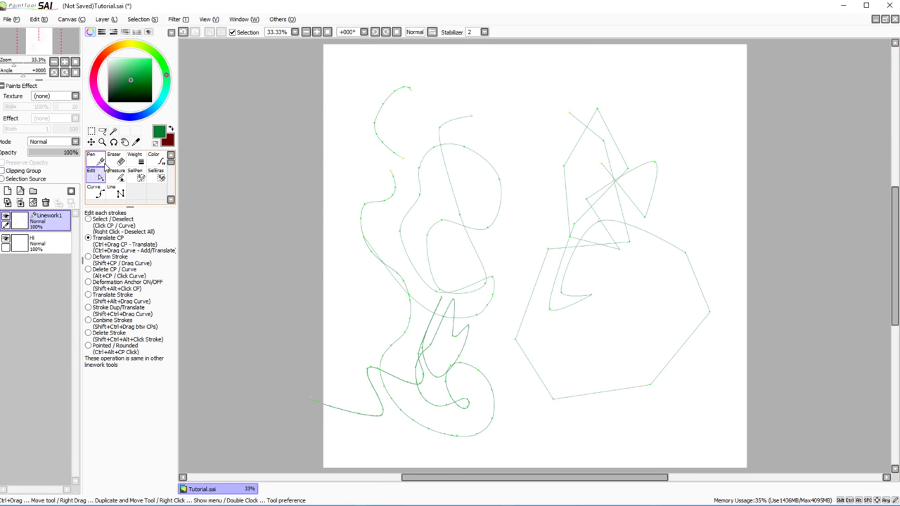
Step: Apply a line weight of 1 to the long winding stroke with the Weight tool
{"action": "left_click", "coordinate": [135, 160]}
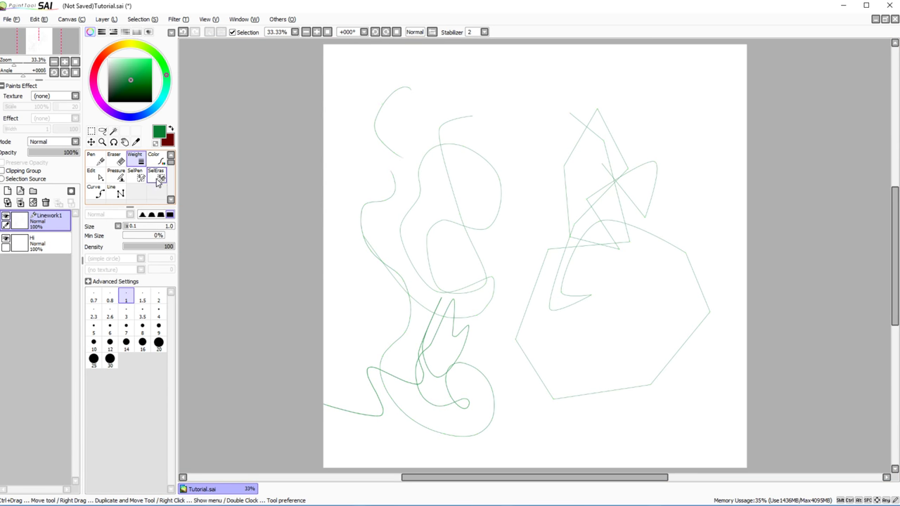
{"action": "left_click", "coordinate": [464, 338]}
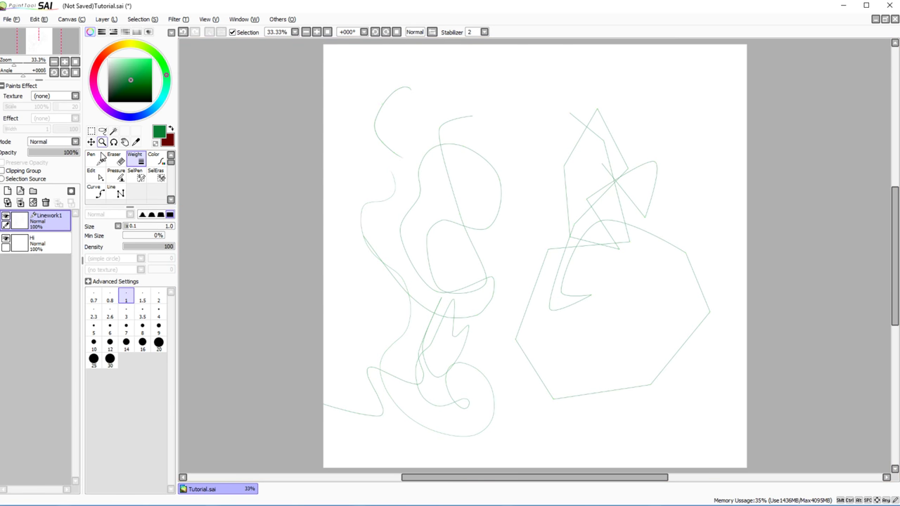
Step: Display the control points of the long winding stroke with the Edit tool, then return to the Weight tool
{"action": "left_click", "coordinate": [98, 161]}
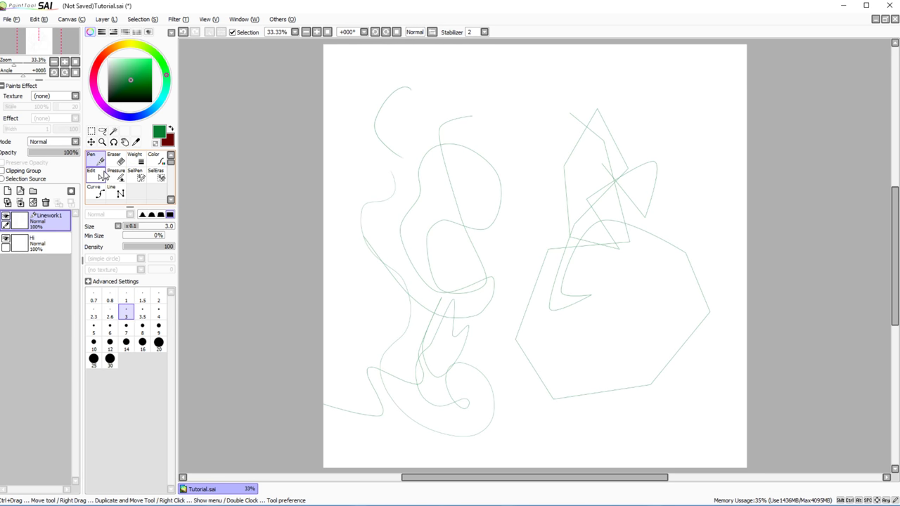
{"action": "left_click", "coordinate": [102, 176]}
{"action": "left_click", "coordinate": [364, 241]}
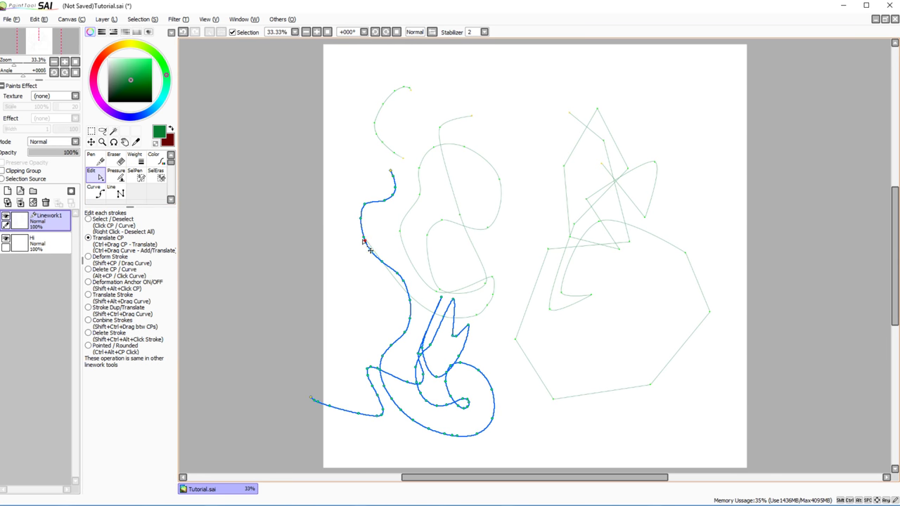
{"action": "left_click", "coordinate": [135, 158]}
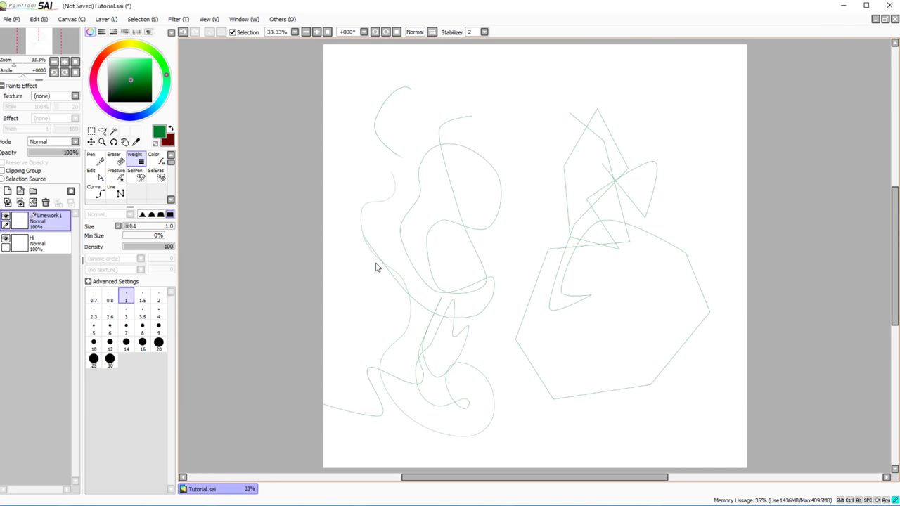
Step: Recolour every stroke except the short upper-left arc in light green with the Color tool
{"action": "left_click", "coordinate": [155, 159]}
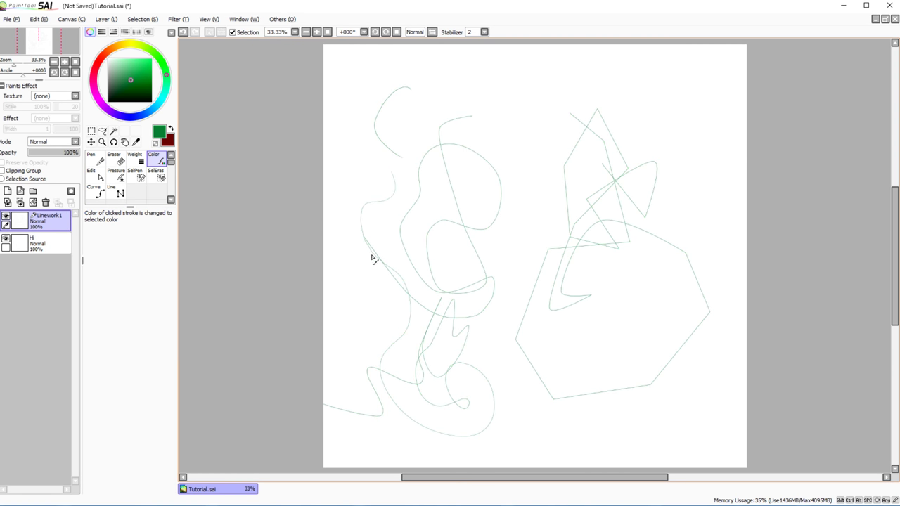
{"action": "left_click", "coordinate": [135, 59]}
{"action": "left_click", "coordinate": [405, 294]}
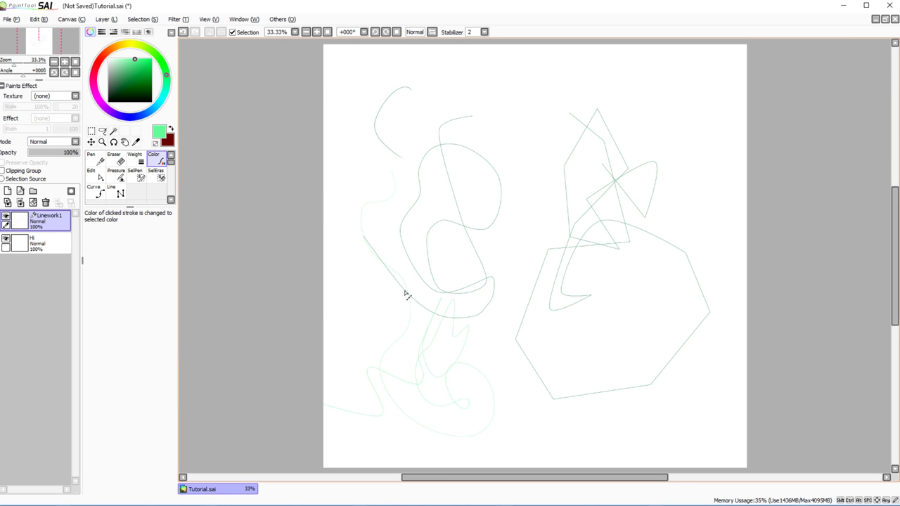
{"action": "left_click", "coordinate": [485, 280]}
{"action": "left_click", "coordinate": [130, 83]}
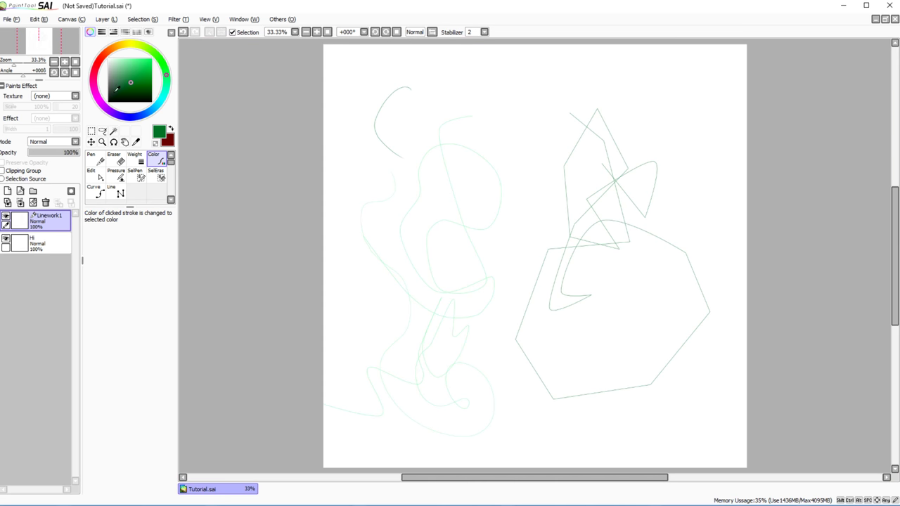
{"action": "left_click", "coordinate": [121, 93]}
{"action": "left_click", "coordinate": [127, 61]}
{"action": "left_click", "coordinate": [566, 250]}
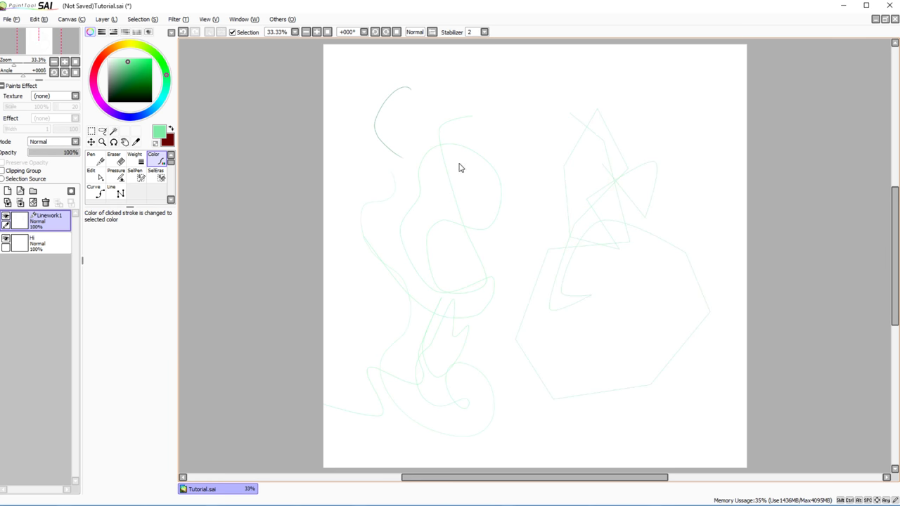
Step: Thicken the large straight-segment shape with the Weight tool, applying a weight of 8.8 and finally 93
{"action": "left_click", "coordinate": [135, 161]}
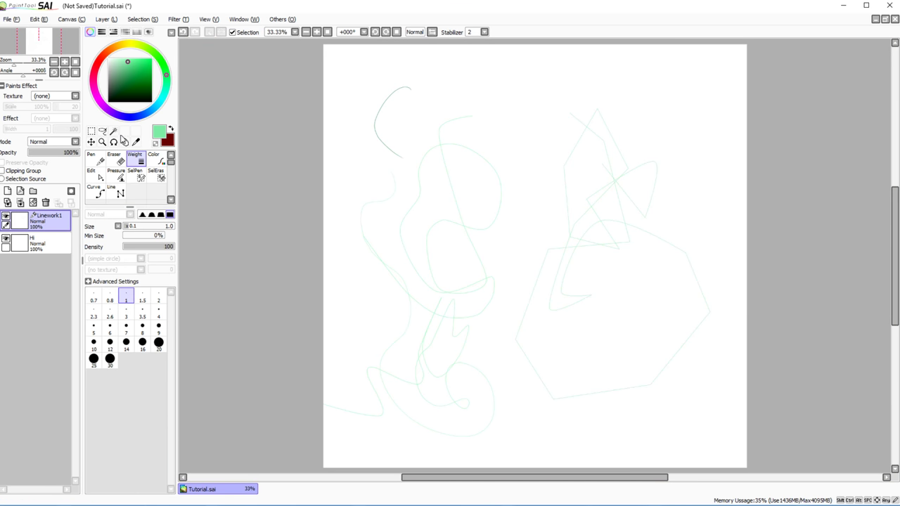
{"action": "left_click", "coordinate": [524, 321]}
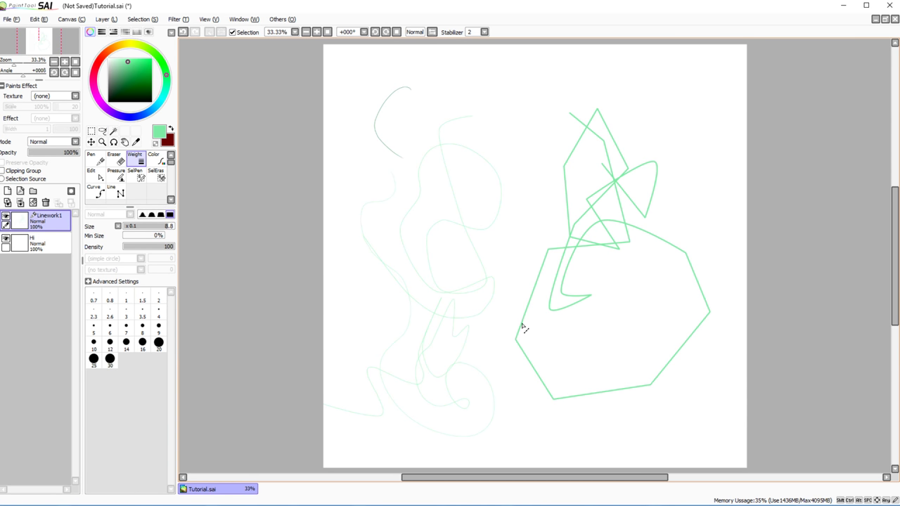
{"action": "left_click", "coordinate": [131, 225]}
{"action": "left_click", "coordinate": [130, 243]}
{"action": "left_click", "coordinate": [522, 331]}
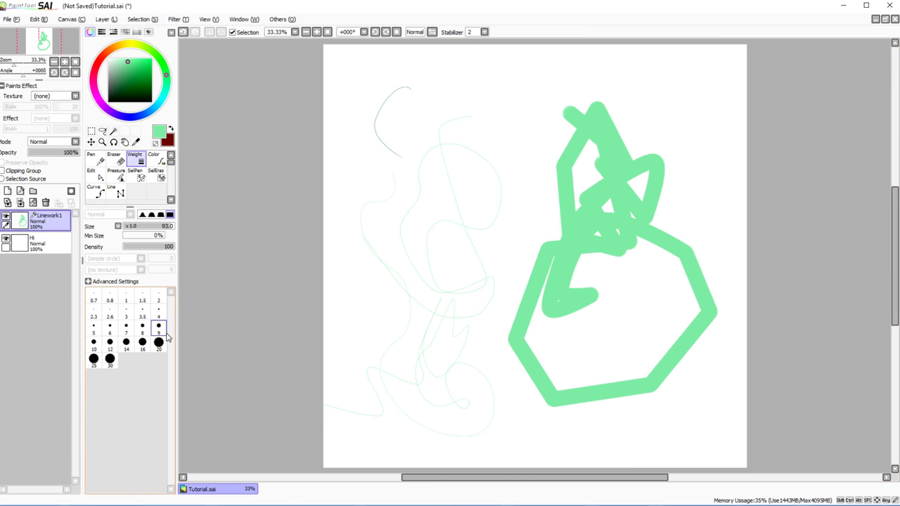
Step: Recolour the thickened straight-segment shape in dark green with the Color tool
{"action": "left_click", "coordinate": [154, 159]}
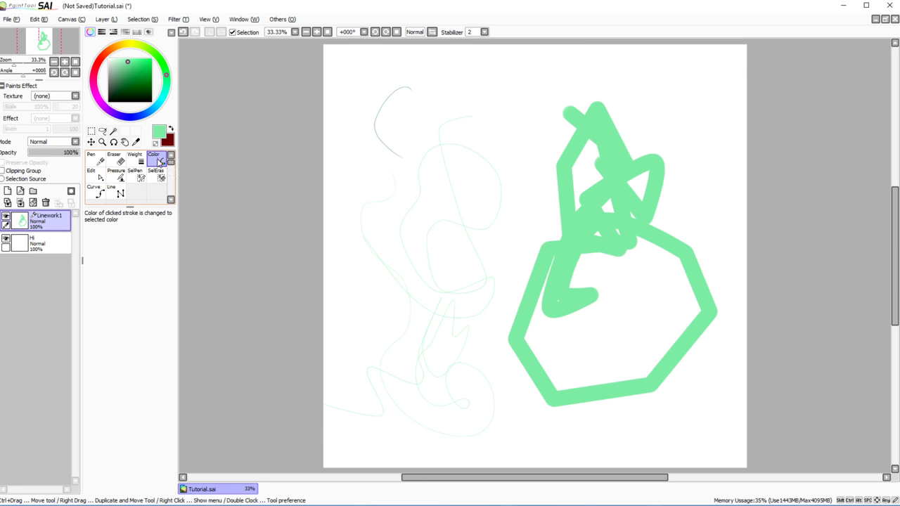
{"action": "left_click", "coordinate": [131, 78]}
{"action": "left_click", "coordinate": [527, 269]}
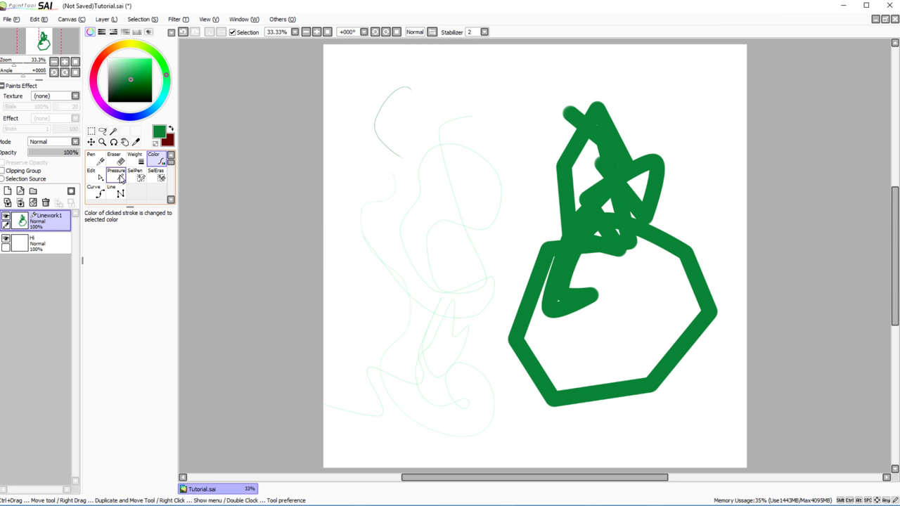
Step: Look through the linework tools, checking the Pressure tool's instructions and the Line and Curve tool settings
{"action": "scroll", "coordinate": [140, 187], "scroll_direction": "down", "scroll_amount": 2}
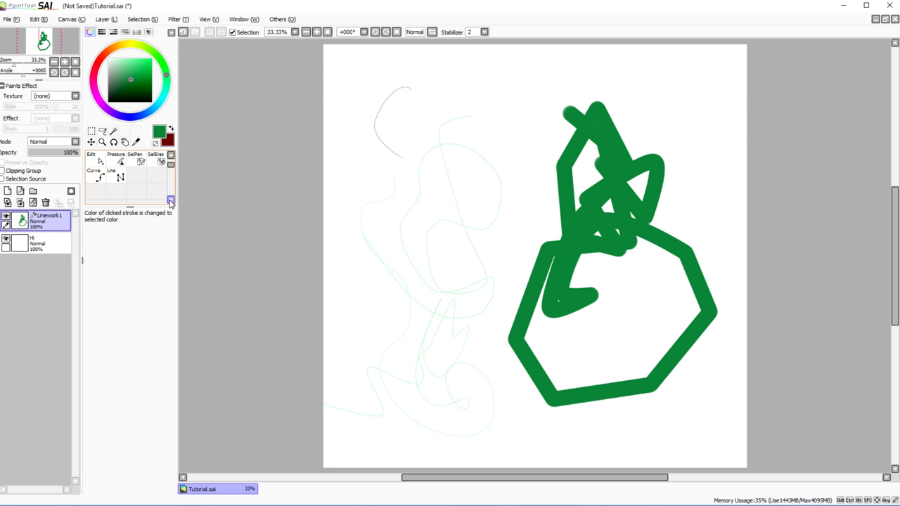
{"action": "scroll", "coordinate": [173, 162], "scroll_direction": "up", "scroll_amount": 2}
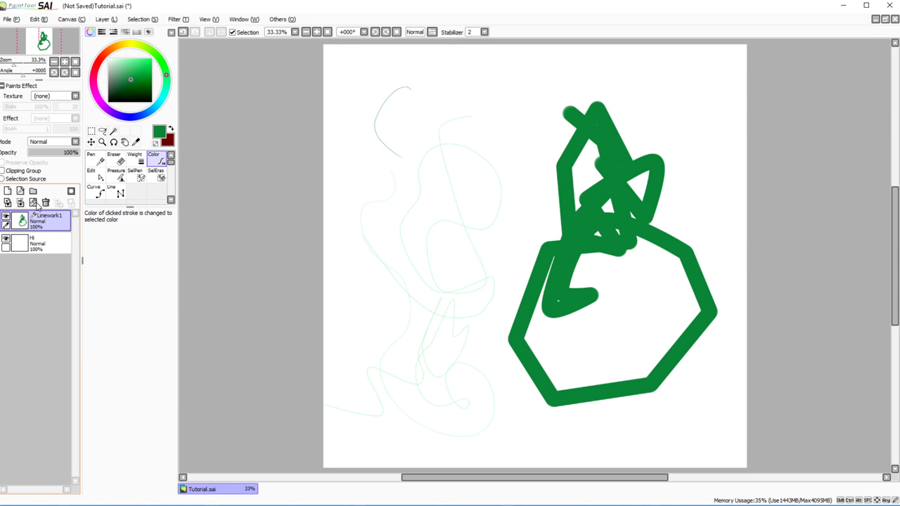
{"action": "key", "text": "n"}
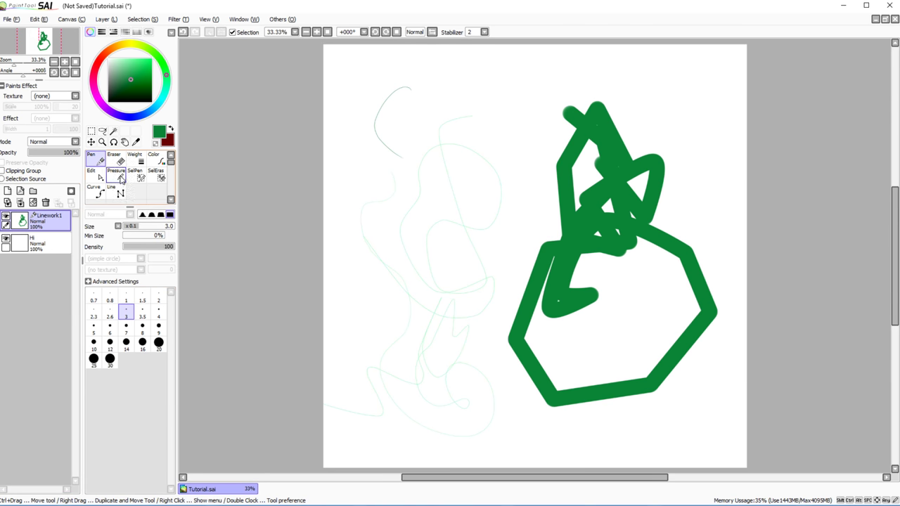
{"action": "left_click", "coordinate": [121, 178]}
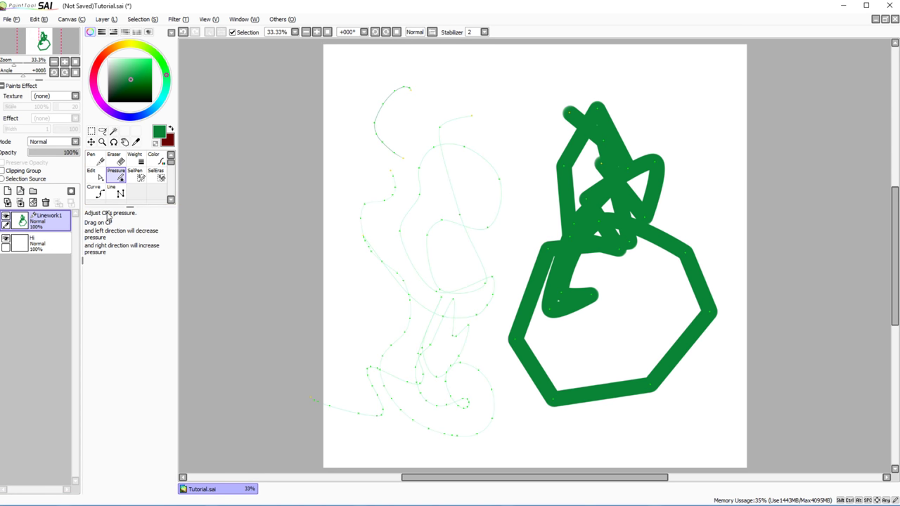
{"action": "left_click", "coordinate": [110, 194]}
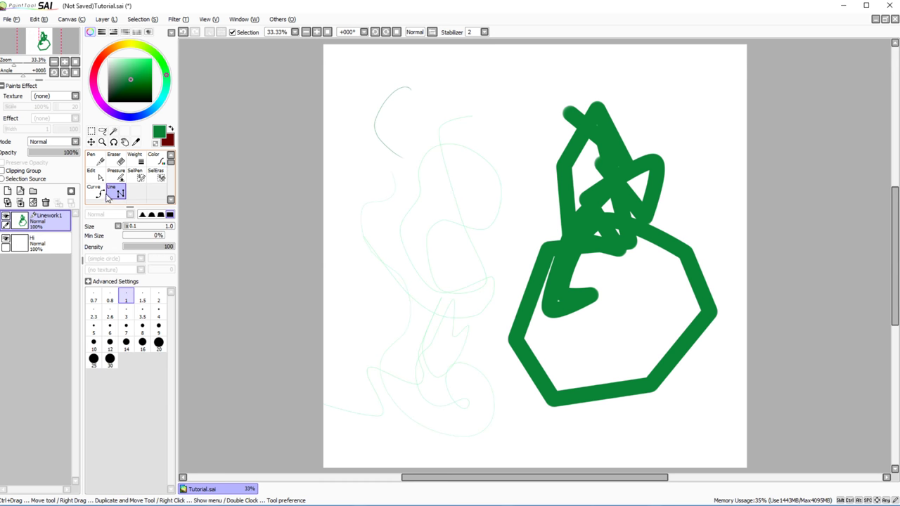
{"action": "left_click", "coordinate": [94, 174]}
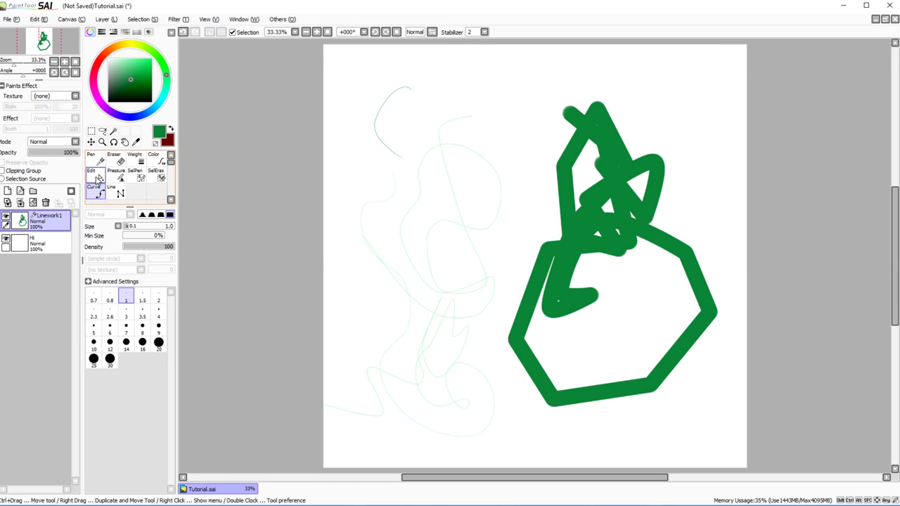
Step: Delete the Linework1 layer and add a new layer folder named Hello
{"action": "left_click", "coordinate": [46, 202]}
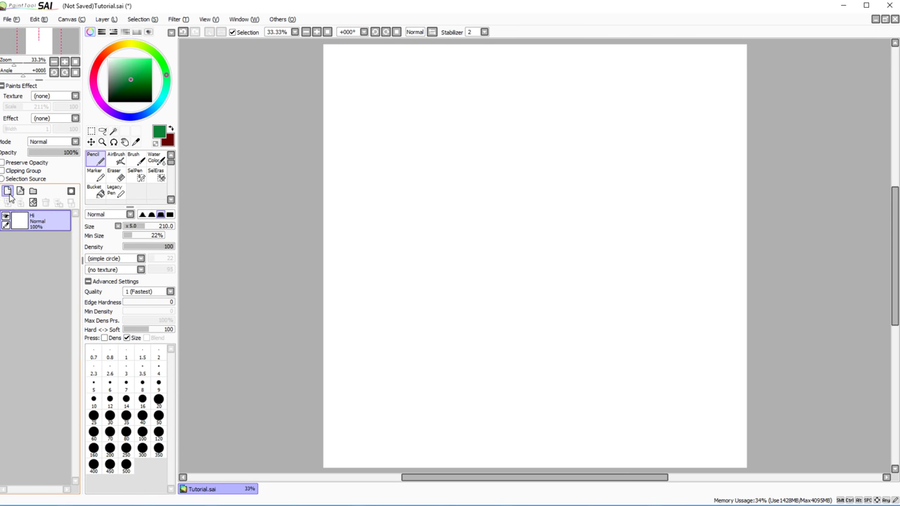
{"action": "left_click", "coordinate": [33, 191]}
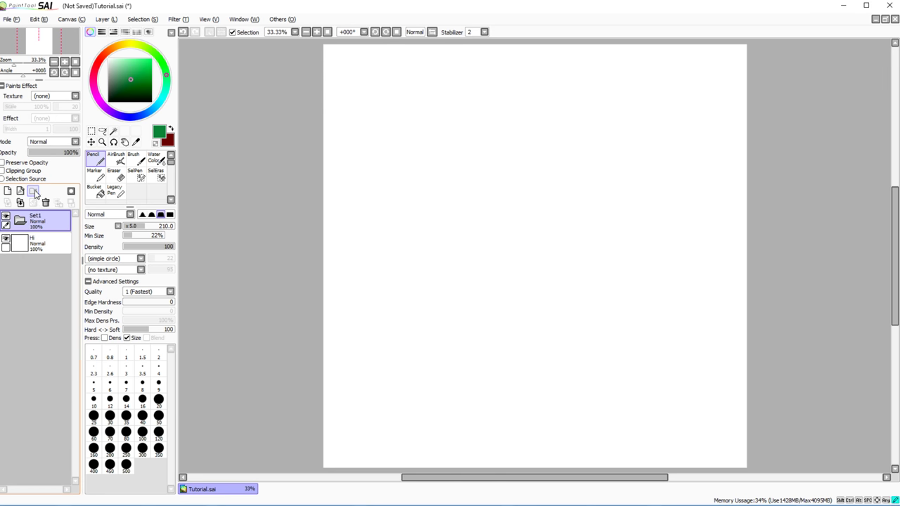
{"action": "double_click", "coordinate": [35, 221]}
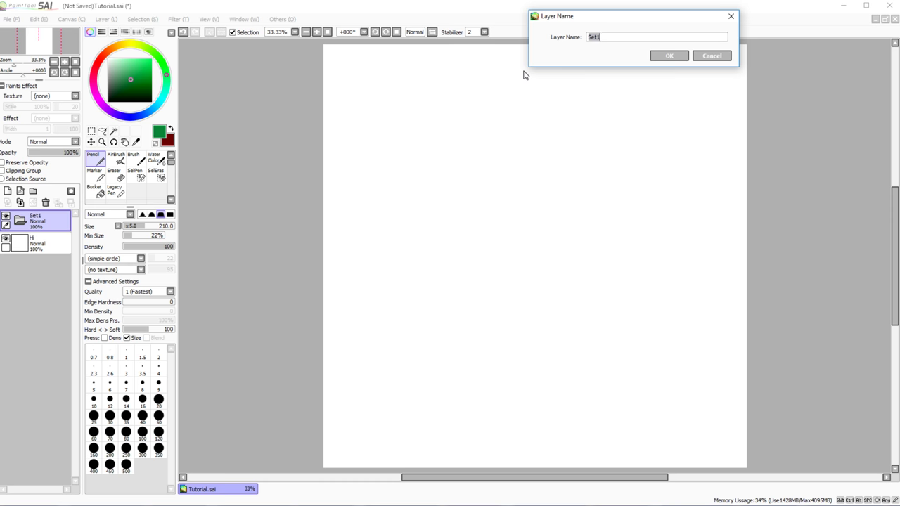
{"action": "key", "text": "Return"}
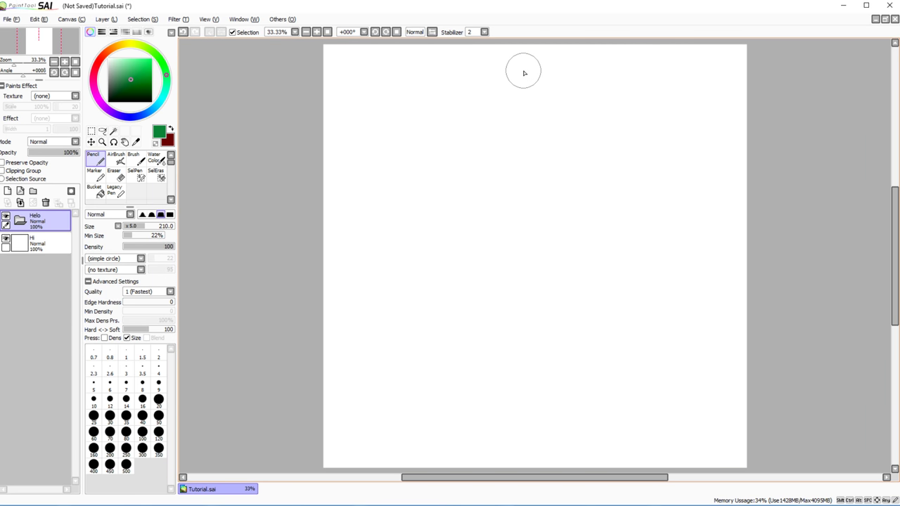
{"action": "double_click", "coordinate": [47, 223]}
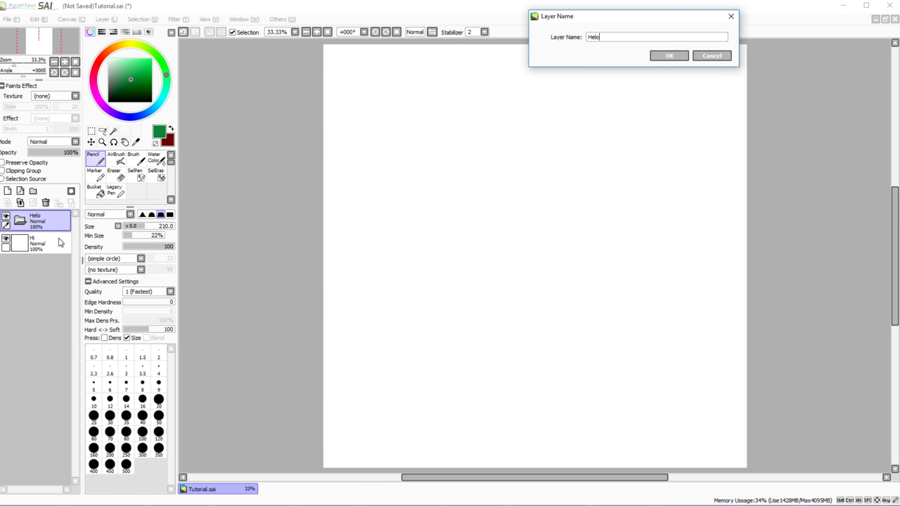
{"action": "type", "text": "l"}
{"action": "key", "text": "Return"}
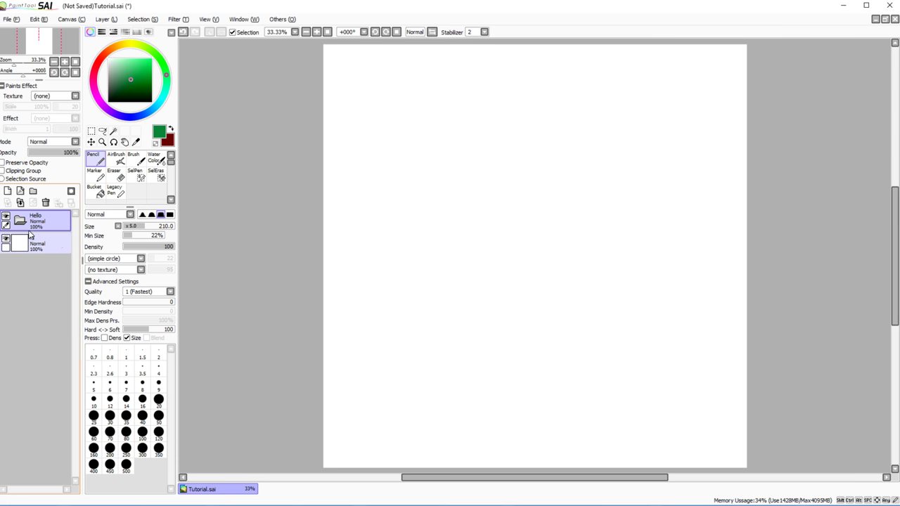
Step: Move the Hi layer into the Hello folder, and test collapsing the folder and toggling its visibility
{"action": "left_click_drag", "start_coordinate": [45, 246], "coordinate": [32, 220]}
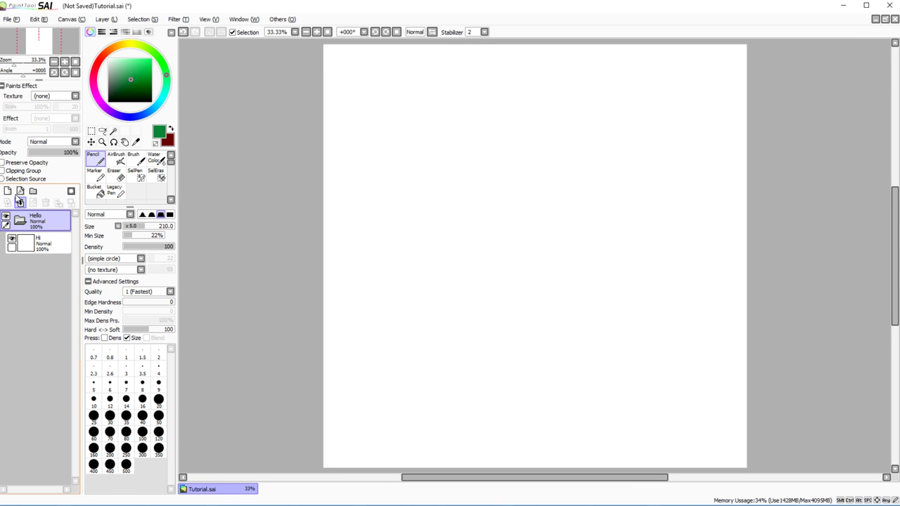
{"action": "left_click", "coordinate": [20, 221]}
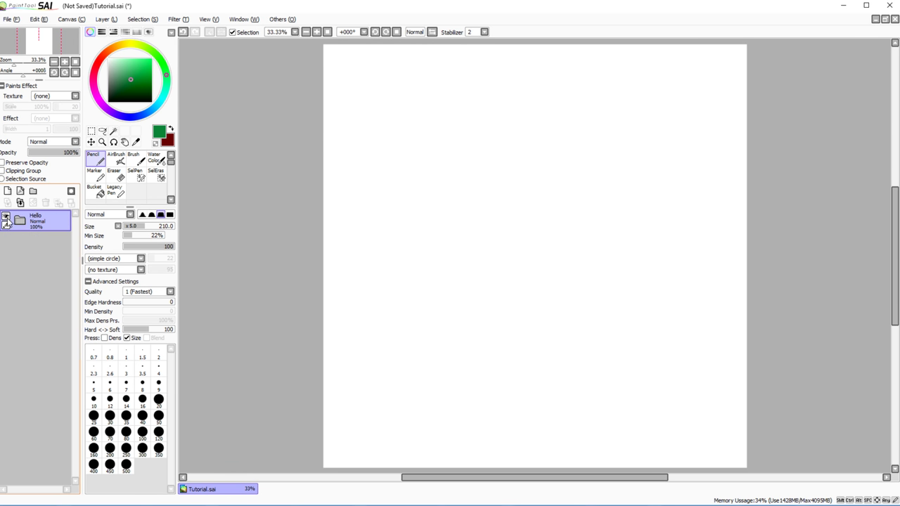
{"action": "left_click", "coordinate": [6, 216]}
{"action": "left_click", "coordinate": [5, 216]}
{"action": "left_click", "coordinate": [6, 217]}
{"action": "left_click", "coordinate": [20, 222]}
Step: Add a new layer inside the Hello folder and paint a pale green zigzag on the canvas's left side with the Pencil
{"action": "left_click", "coordinate": [7, 190]}
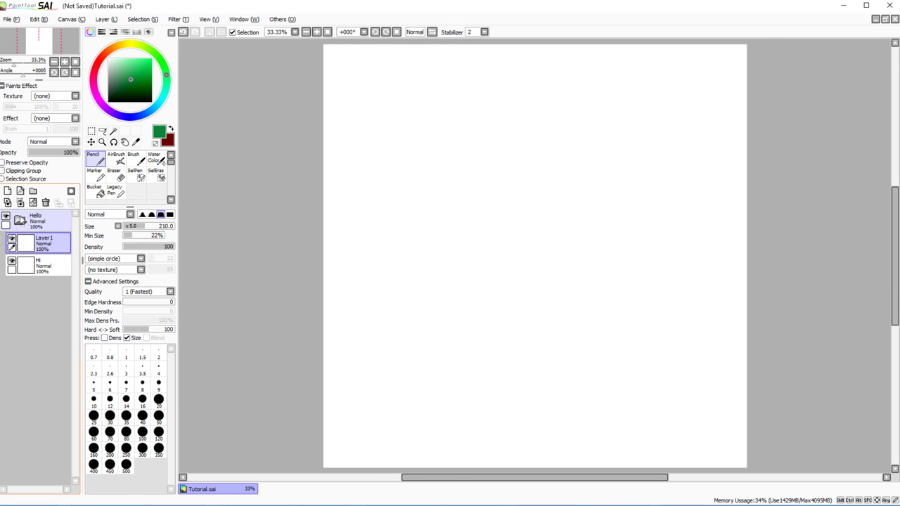
{"action": "left_click", "coordinate": [118, 59]}
{"action": "mouse_move", "coordinate": [372, 205]}
{"action": "left_mouse_down"}
{"action": "mouse_move", "coordinate": [408, 427]}
{"action": "mouse_move", "coordinate": [391, 420]}
{"action": "left_mouse_up"}
Step: Paint a thick, brighter green zigzag across the upper-middle canvas on the Hi layer with the Pencil
{"action": "left_click", "coordinate": [59, 270]}
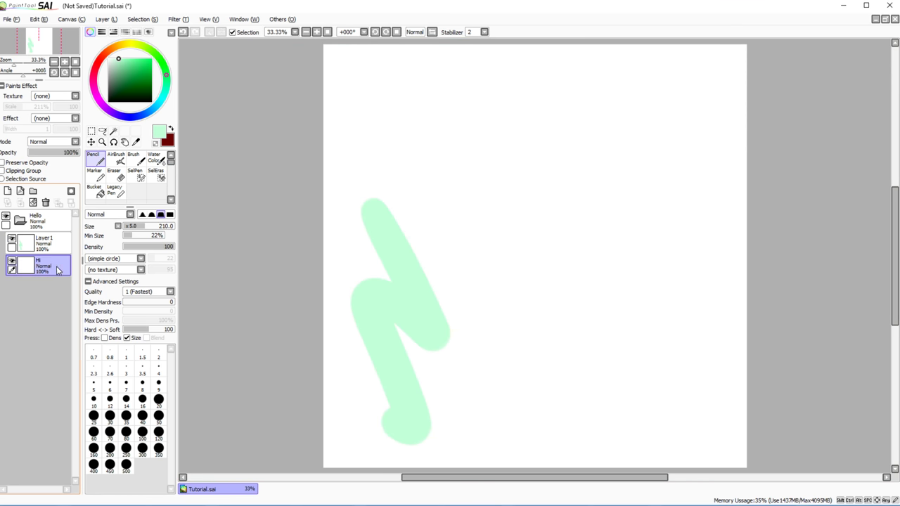
{"action": "left_click", "coordinate": [135, 64]}
{"action": "mouse_move", "coordinate": [538, 133]}
{"action": "left_mouse_down"}
{"action": "mouse_move", "coordinate": [598, 329]}
{"action": "mouse_move", "coordinate": [450, 248]}
{"action": "left_mouse_up"}
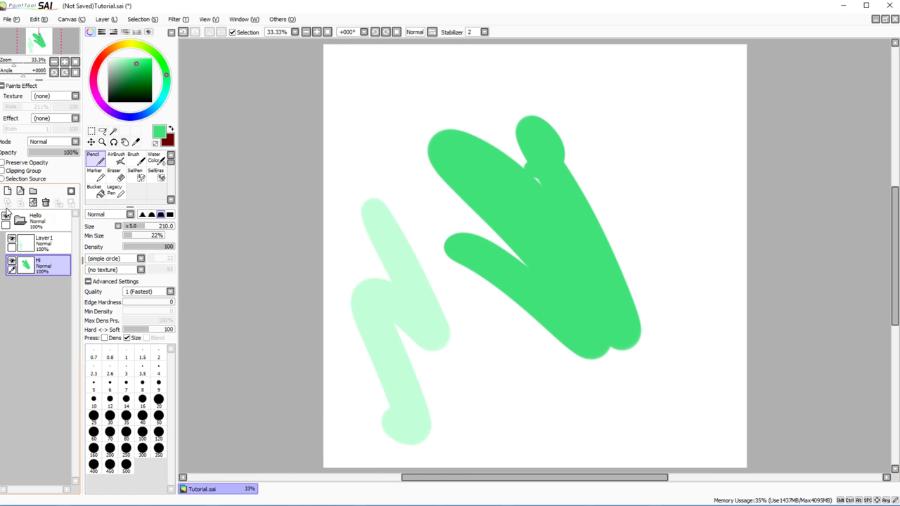
Step: Hide and show the whole Hello folder, then Layer1 and the Hi layer individually, to compare their visibility
{"action": "left_click", "coordinate": [6, 220]}
{"action": "left_click", "coordinate": [5, 220]}
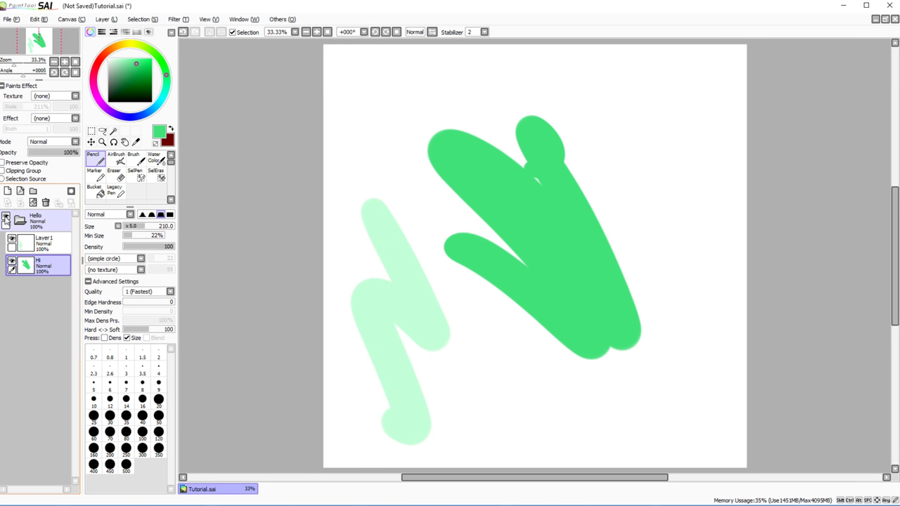
{"action": "left_click", "coordinate": [6, 220]}
{"action": "left_click", "coordinate": [5, 220]}
{"action": "left_click", "coordinate": [11, 240]}
{"action": "left_click", "coordinate": [11, 260]}
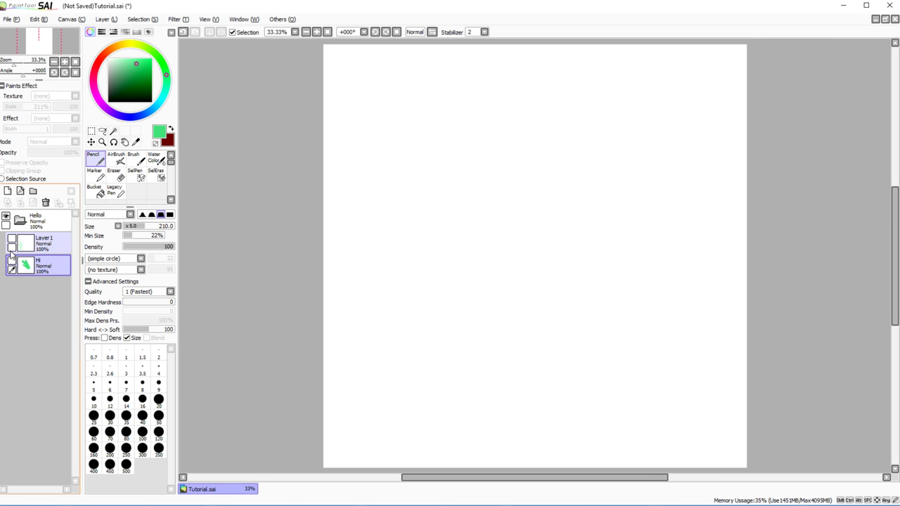
{"action": "left_click", "coordinate": [11, 240]}
{"action": "left_click", "coordinate": [11, 260]}
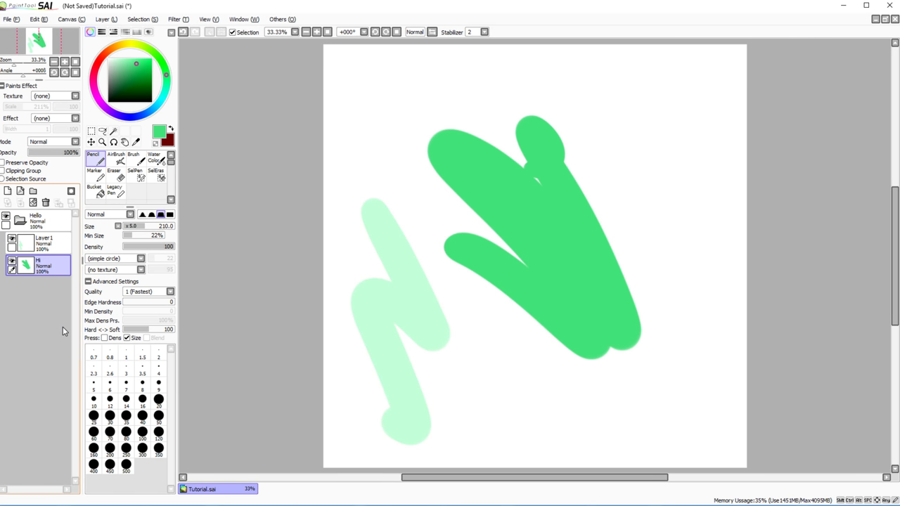
Step: Collapse and expand the Hello folder repeatedly while hiding and showing its contents
{"action": "left_click", "coordinate": [20, 220]}
{"action": "left_click", "coordinate": [6, 220]}
{"action": "left_click", "coordinate": [6, 220]}
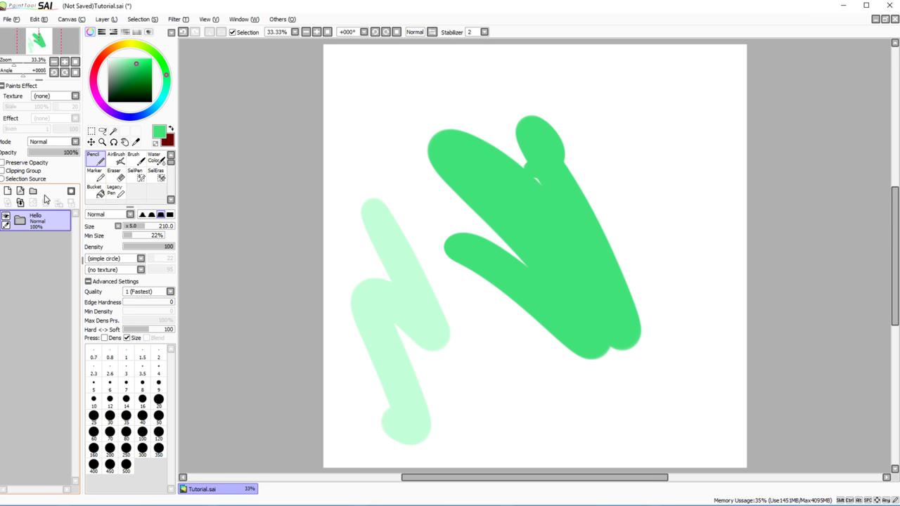
{"action": "left_click", "coordinate": [6, 220]}
{"action": "left_click", "coordinate": [20, 220]}
{"action": "left_click", "coordinate": [6, 218]}
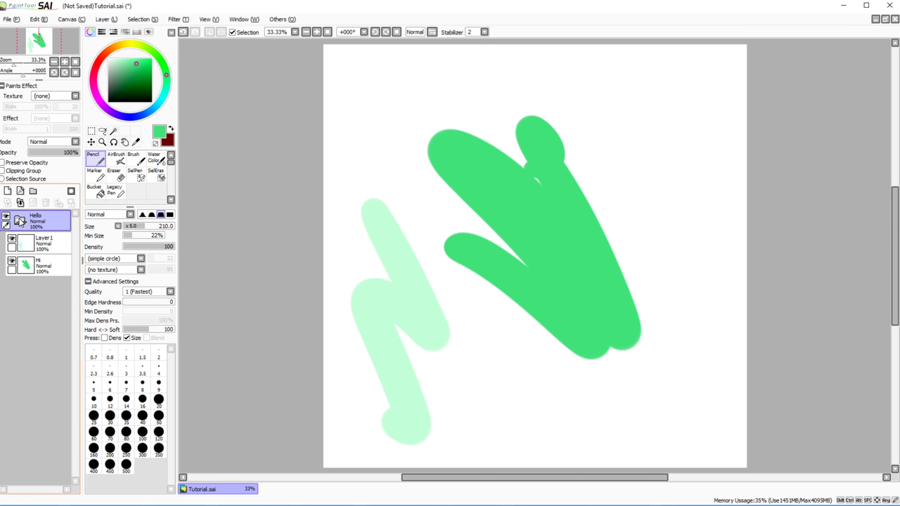
{"action": "left_click", "coordinate": [19, 220]}
{"action": "left_click", "coordinate": [6, 218]}
{"action": "left_click", "coordinate": [5, 218]}
{"action": "left_click", "coordinate": [21, 218]}
{"action": "left_click", "coordinate": [6, 218]}
{"action": "left_click", "coordinate": [20, 220]}
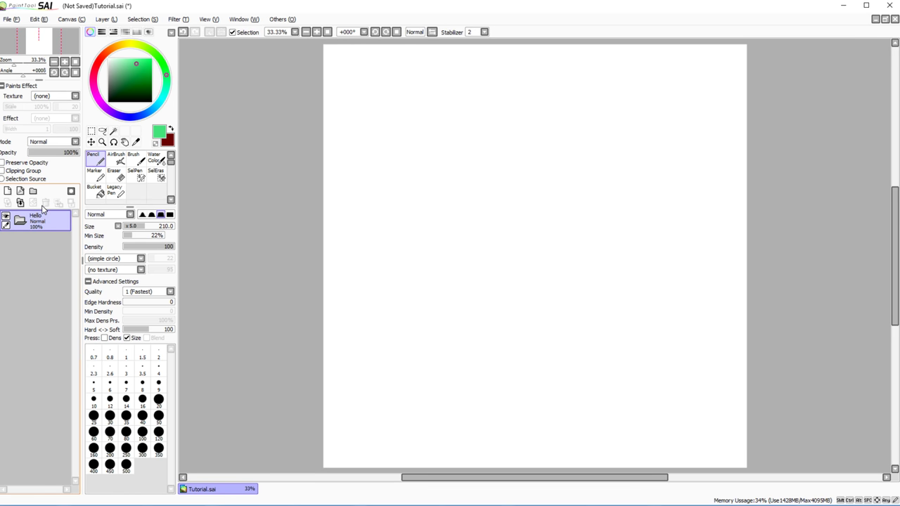
Step: Add two new layers inside the Hello folder and merge the upper one down into Layer1
{"action": "left_click", "coordinate": [7, 191]}
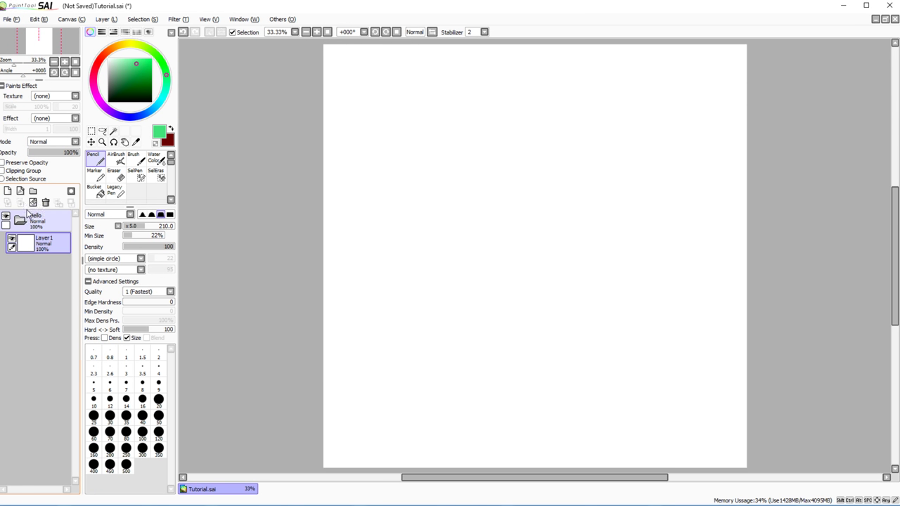
{"action": "left_click", "coordinate": [7, 191]}
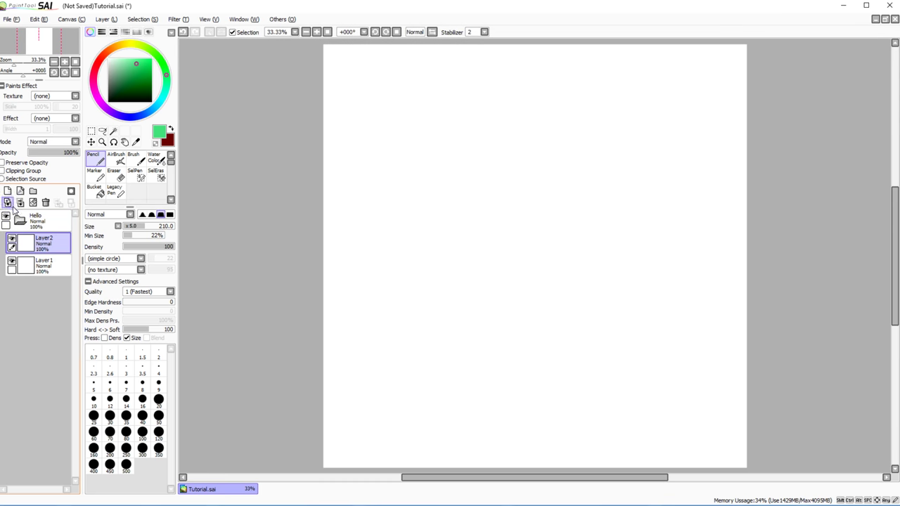
{"action": "left_click", "coordinate": [20, 203]}
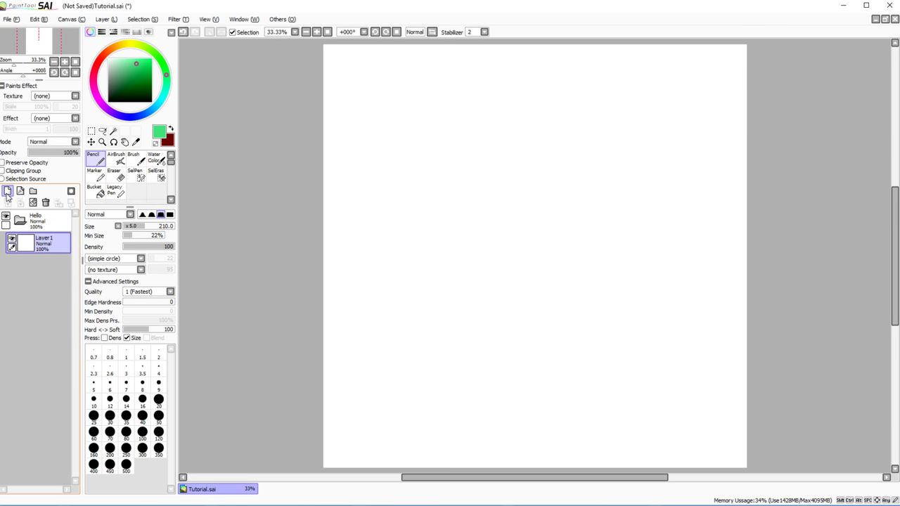
Step: Take Layer1 out of the Hello folder and delete the folder
{"action": "left_click", "coordinate": [8, 224]}
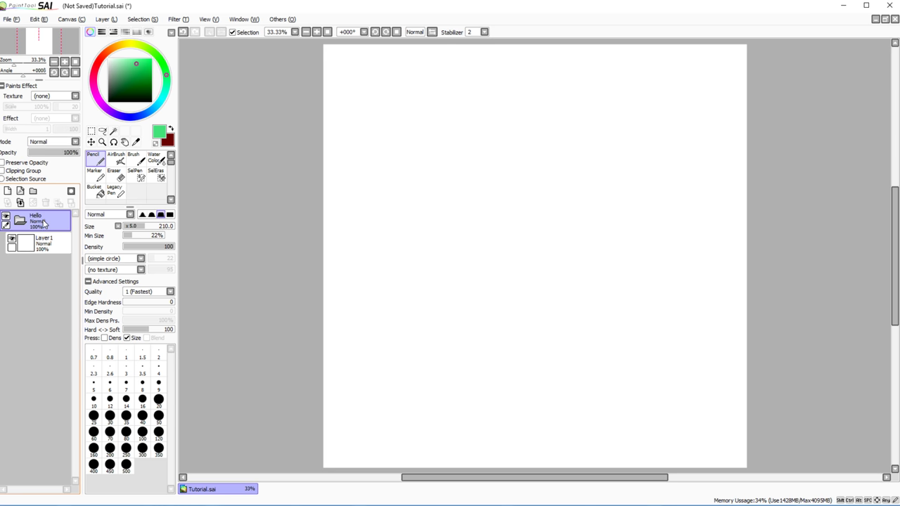
{"action": "left_click", "coordinate": [27, 242], "text": "ctrl"}
{"action": "left_click", "coordinate": [18, 201]}
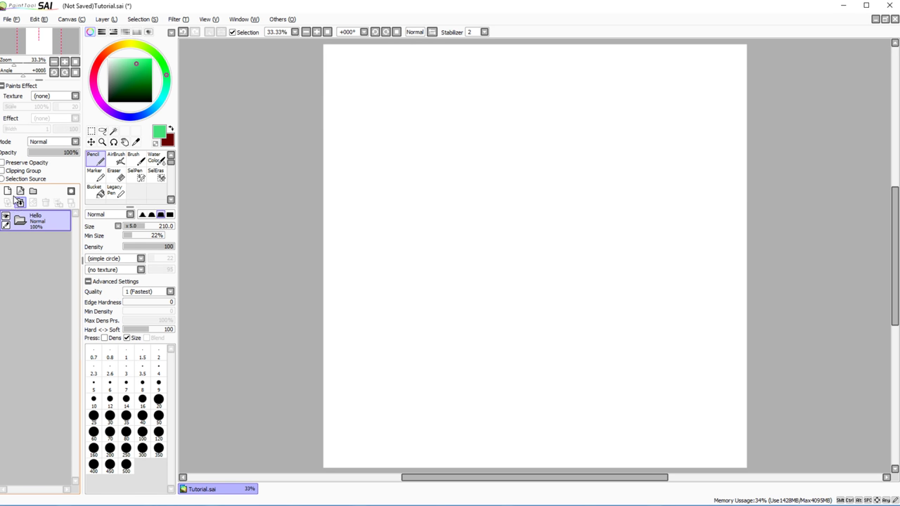
{"action": "left_click", "coordinate": [21, 220]}
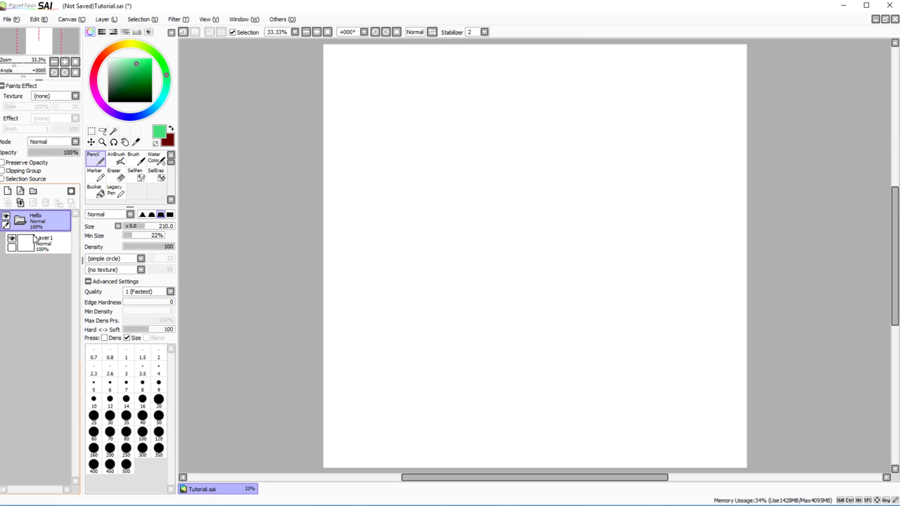
{"action": "left_click_drag", "start_coordinate": [35, 218], "coordinate": [23, 223]}
{"action": "left_click", "coordinate": [45, 202]}
{"action": "left_click", "coordinate": [19, 223]}
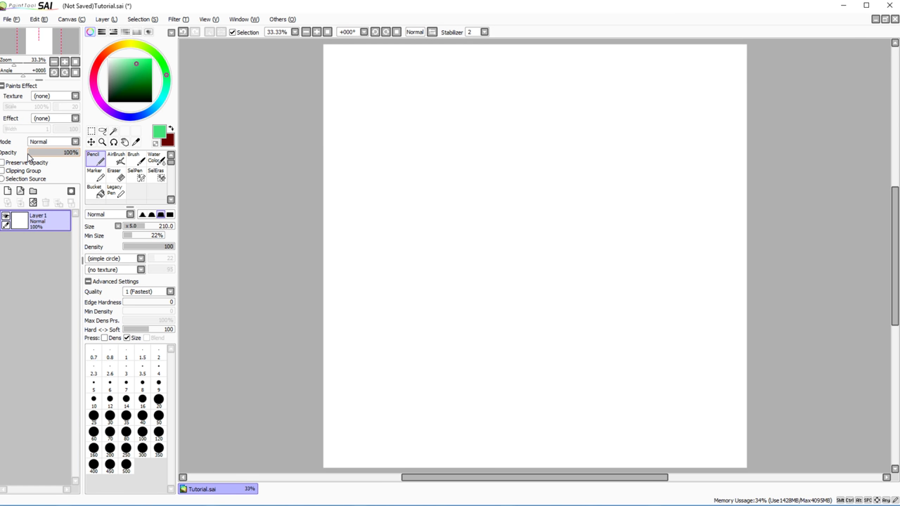
Step: Add four new layers above Layer1 and paint a thick light green zigzag on Layer5 with the Pencil
{"action": "left_click", "coordinate": [19, 191]}
{"action": "left_click", "coordinate": [20, 191]}
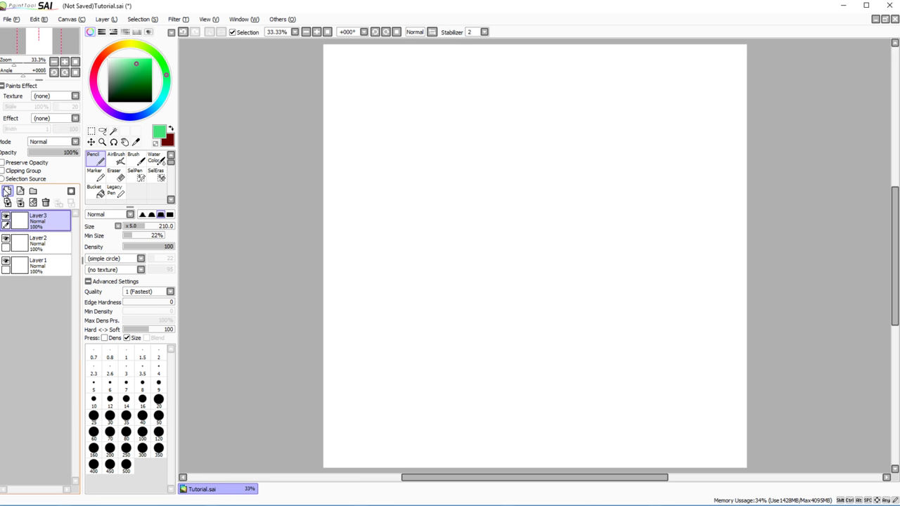
{"action": "left_click", "coordinate": [20, 190]}
{"action": "left_click", "coordinate": [20, 190]}
{"action": "left_click_drag", "start_coordinate": [502, 124], "coordinate": [412, 341]}
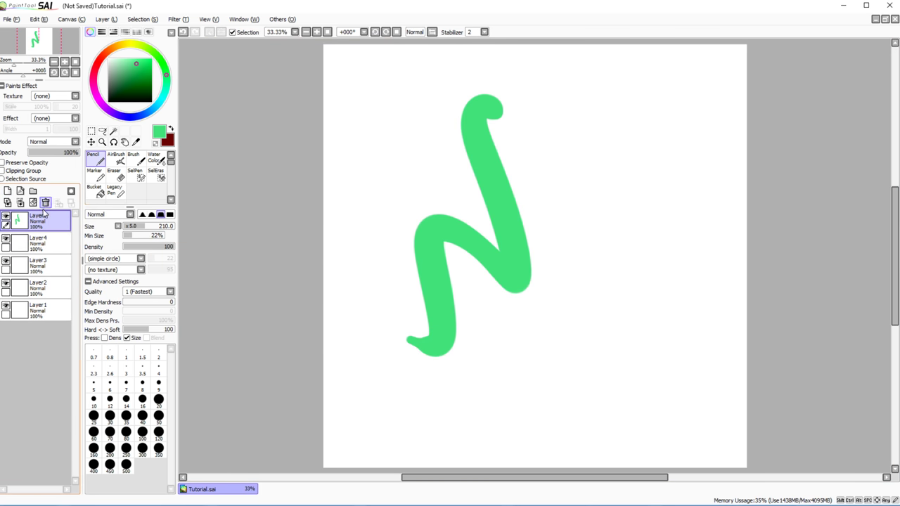
Step: Paint a dark green zigzag on Layer4 and an olive zigzag on Layer3 with the Pencil
{"action": "left_click", "coordinate": [39, 242]}
{"action": "left_click", "coordinate": [142, 84]}
{"action": "mouse_move", "coordinate": [639, 223]}
{"action": "left_mouse_down"}
{"action": "mouse_move", "coordinate": [589, 161]}
{"action": "mouse_move", "coordinate": [325, 282]}
{"action": "left_mouse_up"}
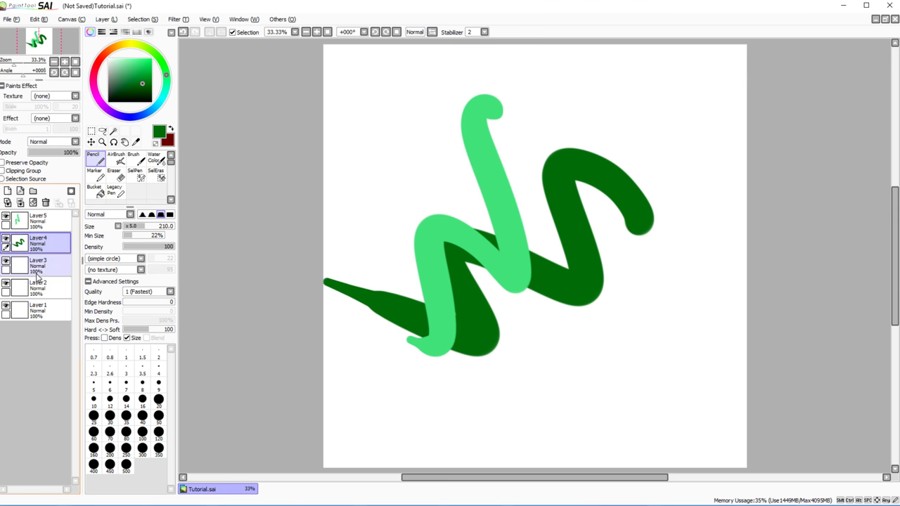
{"action": "left_click", "coordinate": [37, 276]}
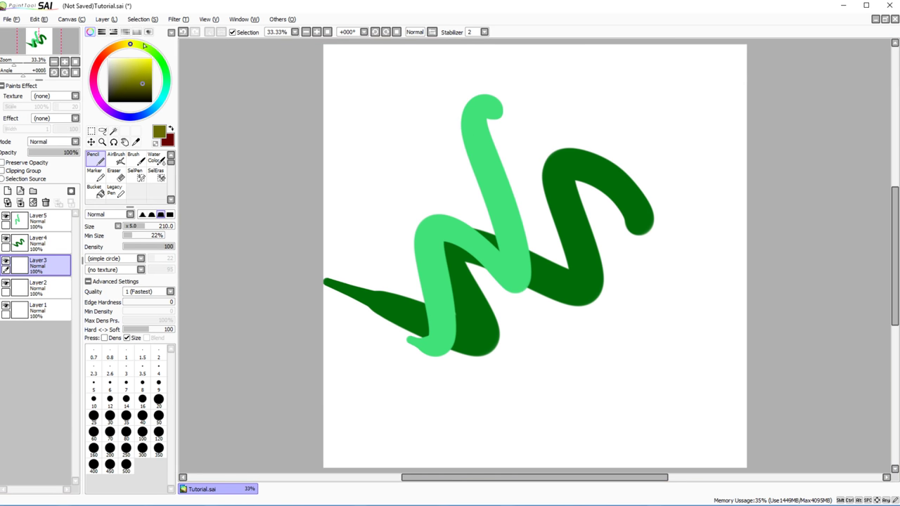
{"action": "mouse_move", "coordinate": [661, 304]}
{"action": "left_mouse_down"}
{"action": "mouse_move", "coordinate": [552, 275]}
{"action": "mouse_move", "coordinate": [379, 330]}
{"action": "left_mouse_up"}
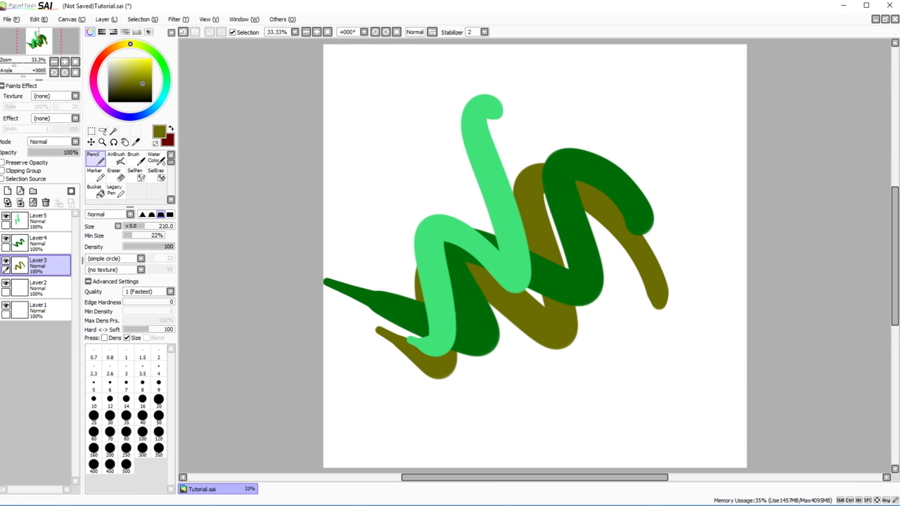
Step: Paint a navy blue zigzag on Layer2 and a dark red wavy stroke on Layer1 with the Pencil
{"action": "left_click", "coordinate": [37, 287]}
{"action": "left_click", "coordinate": [140, 115]}
{"action": "mouse_move", "coordinate": [513, 179]}
{"action": "left_mouse_down"}
{"action": "mouse_move", "coordinate": [362, 312]}
{"action": "mouse_move", "coordinate": [324, 311]}
{"action": "left_mouse_up"}
{"action": "left_click", "coordinate": [37, 309]}
{"action": "left_click", "coordinate": [94, 71]}
{"action": "mouse_move", "coordinate": [643, 362]}
{"action": "left_mouse_down"}
{"action": "mouse_move", "coordinate": [488, 408]}
{"action": "mouse_move", "coordinate": [394, 398]}
{"action": "left_mouse_up"}
Step: Try smearing the dark green stroke on Layer4 with the Blur tool at size 500 and undo it
{"action": "left_click", "coordinate": [37, 266]}
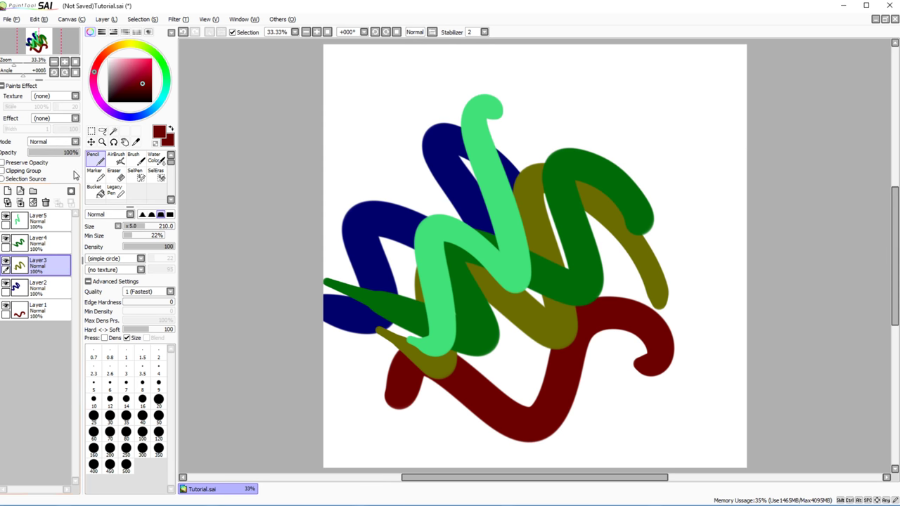
{"action": "left_click", "coordinate": [38, 244]}
{"action": "scroll", "coordinate": [140, 183], "scroll_direction": "down", "scroll_amount": 2}
{"action": "left_click", "coordinate": [152, 190]}
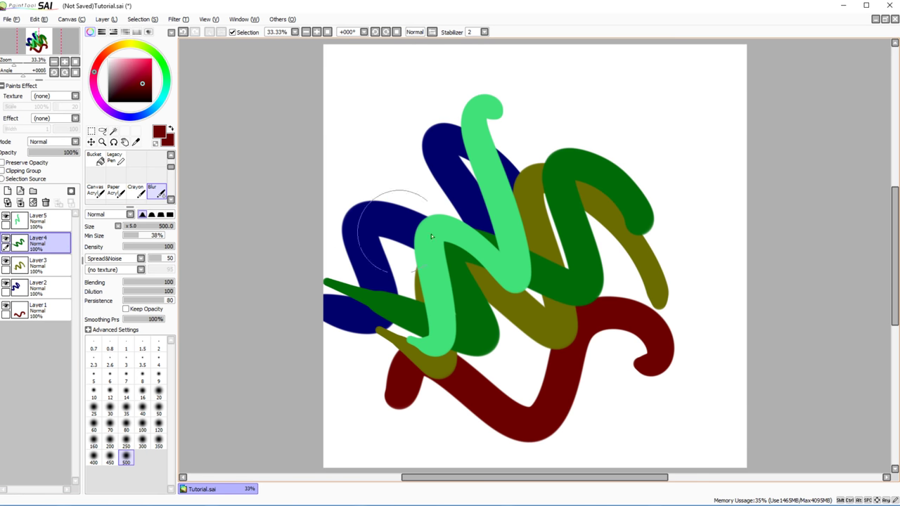
{"action": "mouse_move", "coordinate": [520, 183]}
{"action": "left_mouse_down"}
{"action": "mouse_move", "coordinate": [547, 309]}
{"action": "mouse_move", "coordinate": [597, 269]}
{"action": "mouse_move", "coordinate": [584, 223]}
{"action": "mouse_move", "coordinate": [531, 283]}
{"action": "mouse_move", "coordinate": [413, 319]}
{"action": "left_mouse_up"}
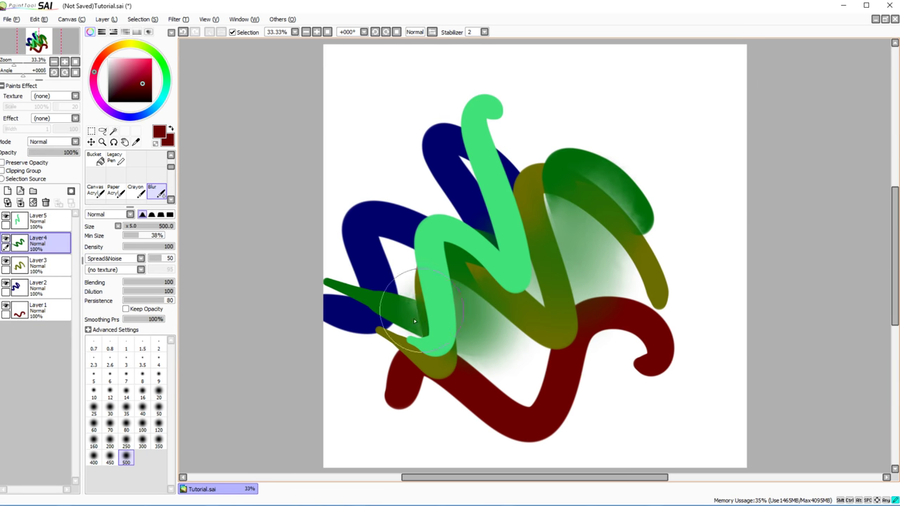
{"action": "key", "text": "ctrl+z"}
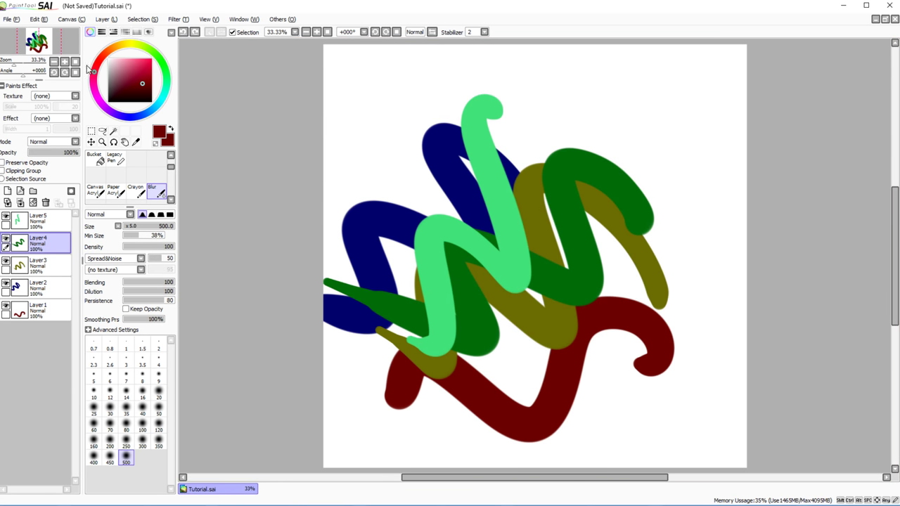
Step: Merge the painted layers down one after another, starting by merging Layer4 into Layer3
{"action": "left_click", "coordinate": [21, 203]}
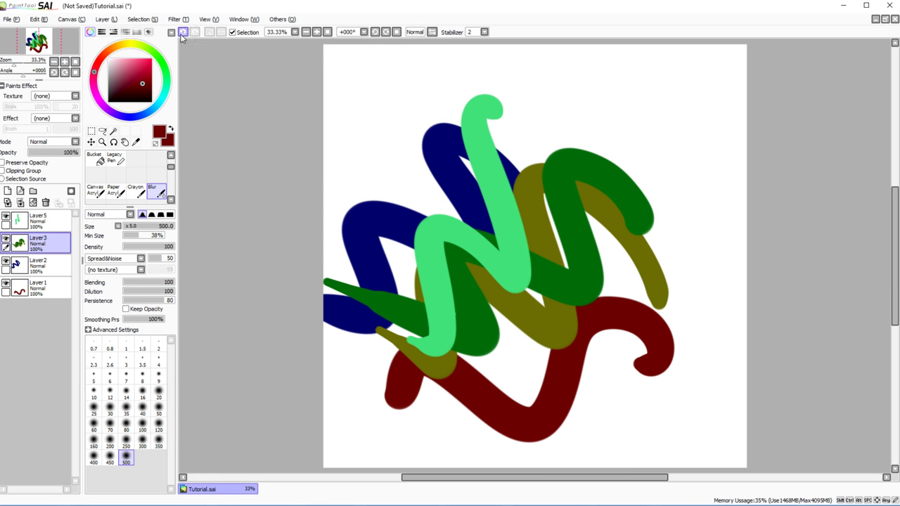
{"action": "left_click", "coordinate": [21, 203]}
{"action": "left_click", "coordinate": [21, 203]}
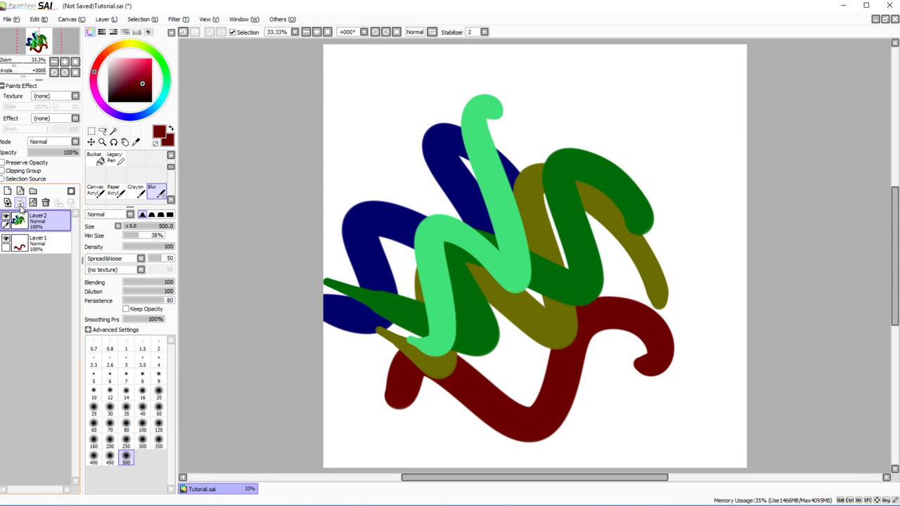
{"action": "left_click", "coordinate": [21, 203]}
Step: Undo the layer merges, restoring all five separate layers with their navy and dark red strokes
{"action": "left_click", "coordinate": [183, 31]}
{"action": "left_click", "coordinate": [183, 32]}
{"action": "left_click", "coordinate": [182, 31]}
{"action": "left_click", "coordinate": [183, 32]}
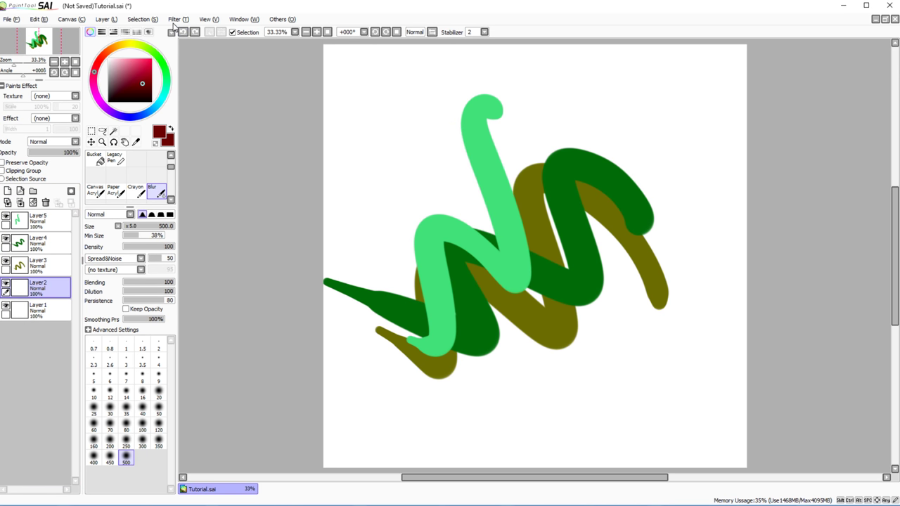
{"action": "left_click", "coordinate": [195, 32]}
{"action": "left_click", "coordinate": [195, 32]}
Step: Hide and show Layer5 and Layer4 individually to identify their strokes
{"action": "left_click", "coordinate": [35, 221]}
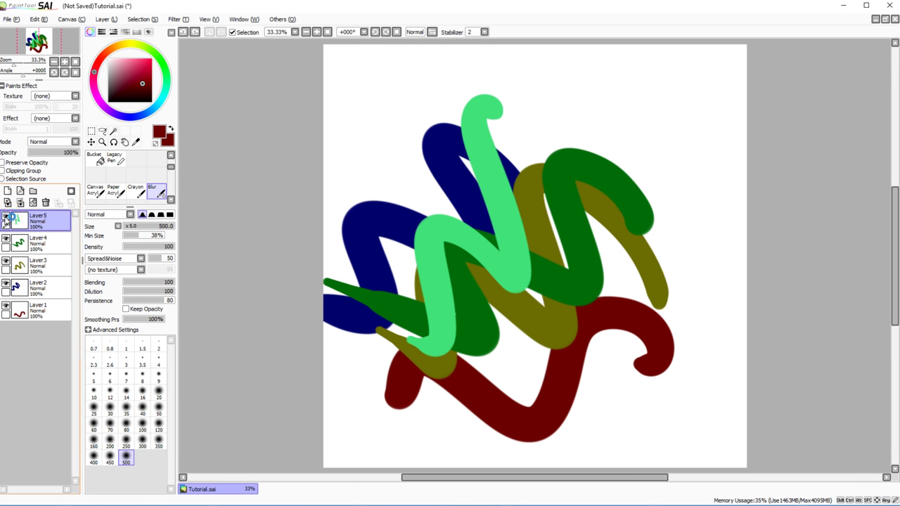
{"action": "left_click", "coordinate": [6, 218]}
{"action": "left_click", "coordinate": [5, 240]}
{"action": "left_click", "coordinate": [6, 240]}
{"action": "left_click", "coordinate": [5, 218]}
Step: Merge Layer5 down into Layer4, try the Blur tool across the combined strokes, and undo both changes
{"action": "left_click", "coordinate": [20, 203]}
{"action": "mouse_move", "coordinate": [439, 250]}
{"action": "left_mouse_down"}
{"action": "mouse_move", "coordinate": [453, 286]}
{"action": "mouse_move", "coordinate": [446, 223]}
{"action": "mouse_move", "coordinate": [495, 66]}
{"action": "left_mouse_up"}
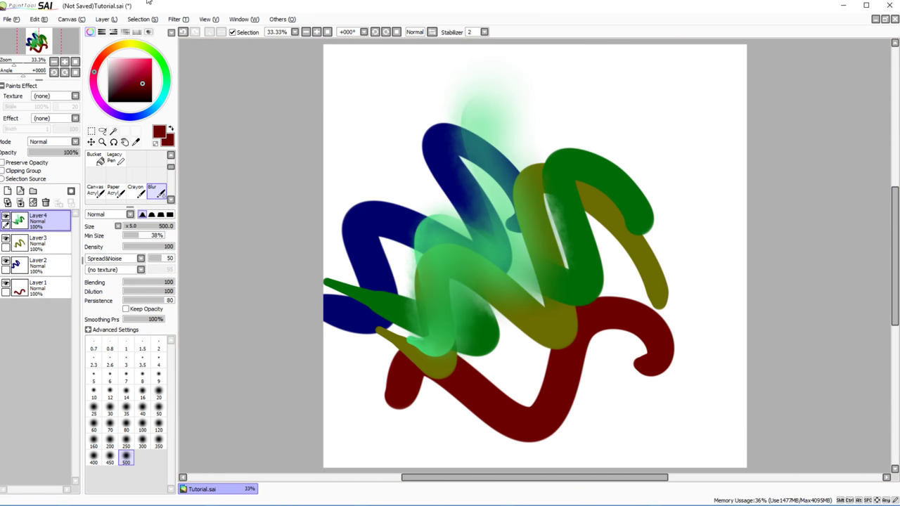
{"action": "left_click", "coordinate": [183, 32]}
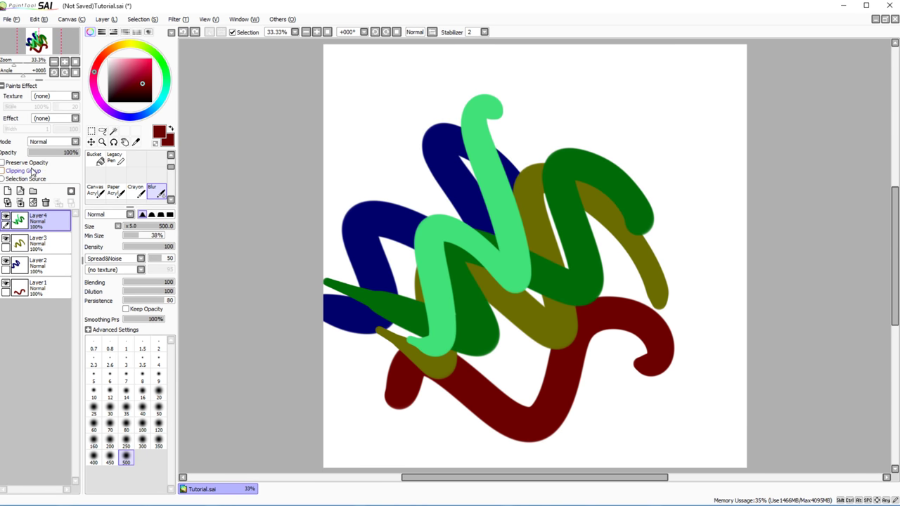
{"action": "left_click", "coordinate": [183, 33]}
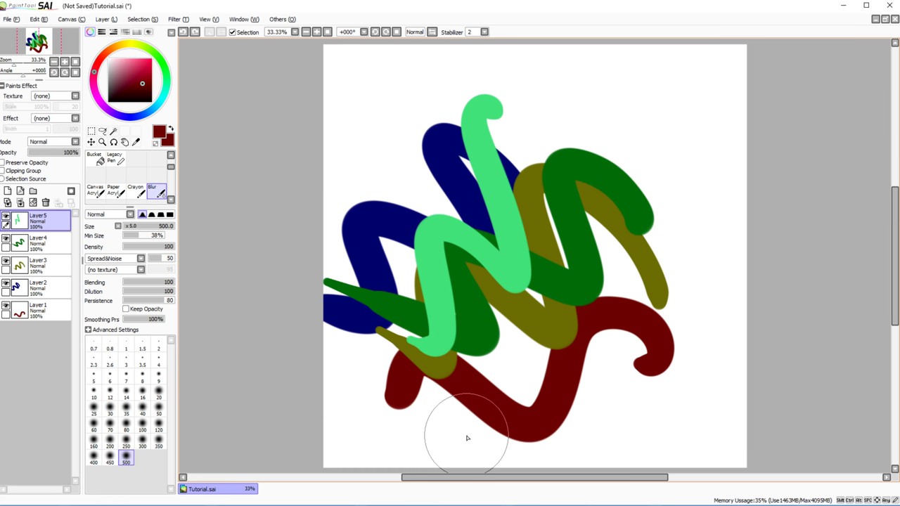
Step: Hide Layer2 and merge all the visible layers into one
{"action": "left_click", "coordinate": [103, 20]}
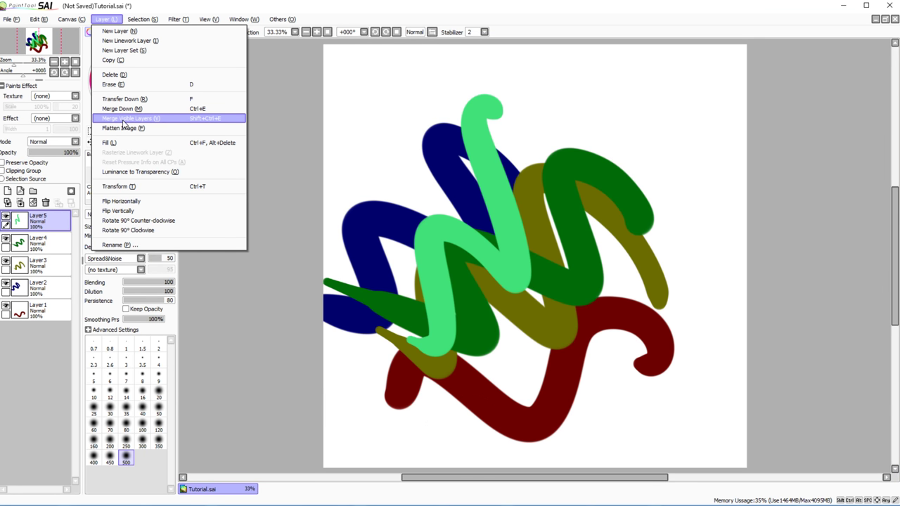
{"action": "key", "text": "Escape"}
{"action": "left_click", "coordinate": [8, 286]}
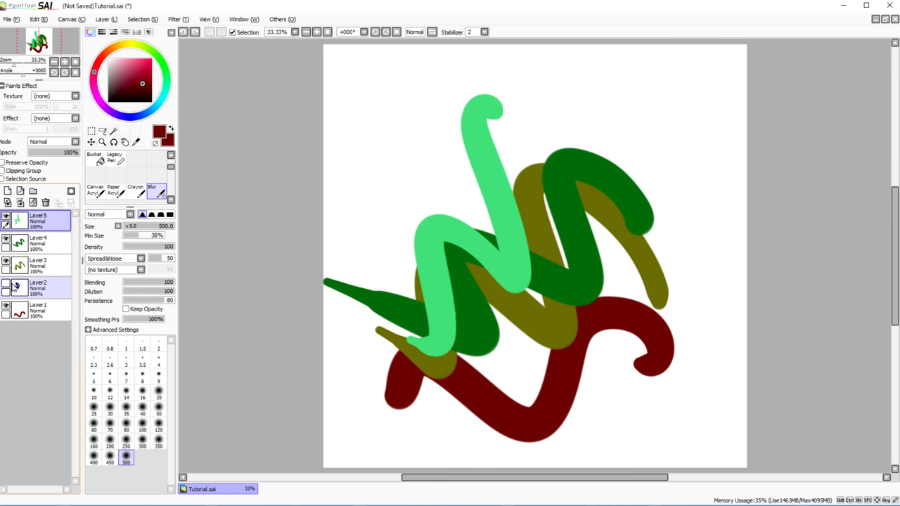
{"action": "left_click", "coordinate": [95, 190]}
{"action": "left_click", "coordinate": [105, 19]}
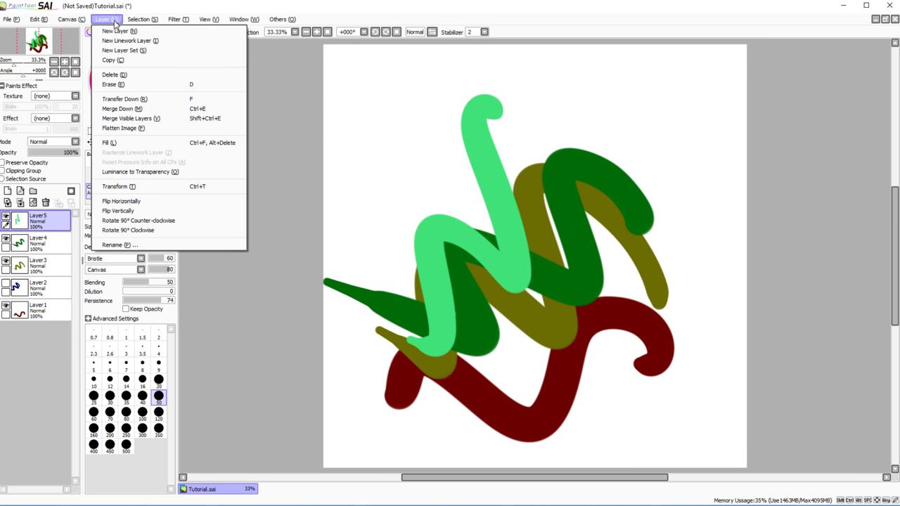
{"action": "left_click", "coordinate": [112, 121]}
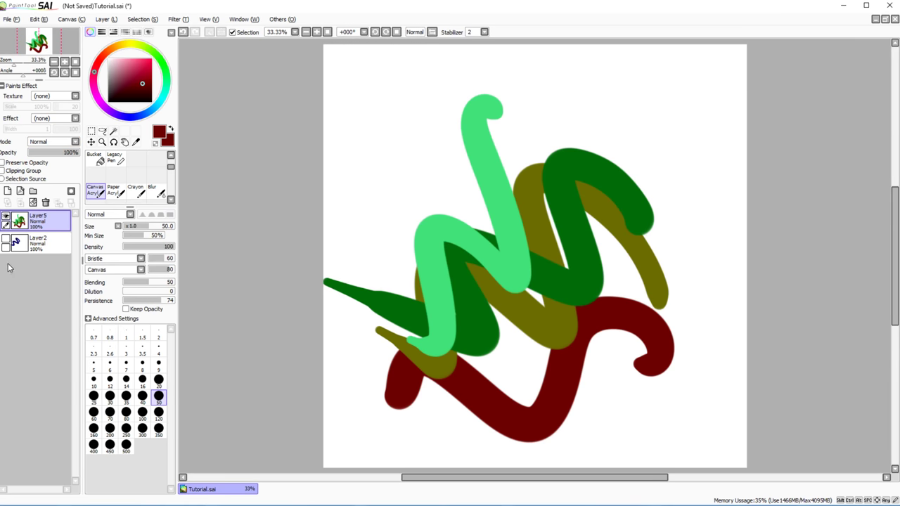
Step: Try the Blur tool at size 500 across the merged strokes on Layer5 and undo it
{"action": "left_click", "coordinate": [171, 199]}
{"action": "left_click", "coordinate": [157, 176]}
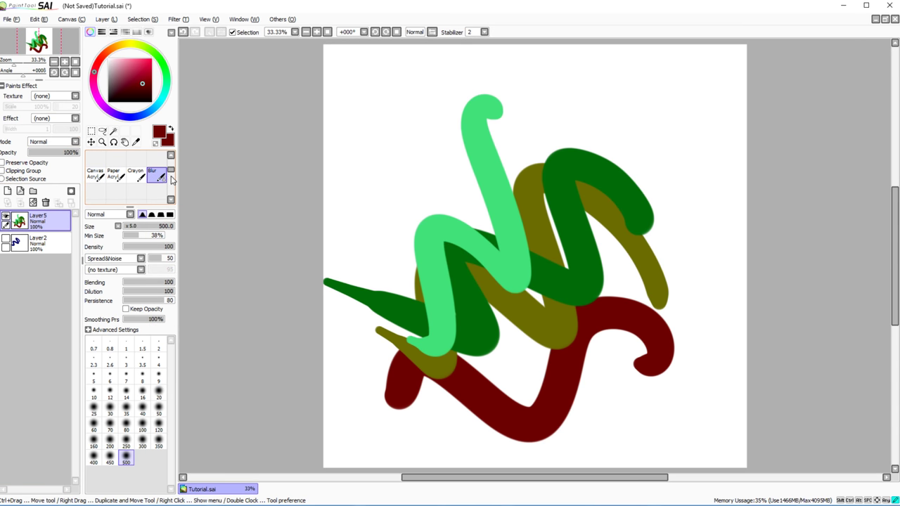
{"action": "mouse_move", "coordinate": [541, 253]}
{"action": "left_mouse_down"}
{"action": "mouse_move", "coordinate": [450, 270]}
{"action": "mouse_move", "coordinate": [455, 330]}
{"action": "mouse_move", "coordinate": [420, 332]}
{"action": "mouse_move", "coordinate": [446, 240]}
{"action": "mouse_move", "coordinate": [518, 337]}
{"action": "mouse_move", "coordinate": [580, 326]}
{"action": "mouse_move", "coordinate": [576, 240]}
{"action": "mouse_move", "coordinate": [589, 174]}
{"action": "mouse_move", "coordinate": [661, 297]}
{"action": "mouse_move", "coordinate": [563, 232]}
{"action": "left_mouse_up"}
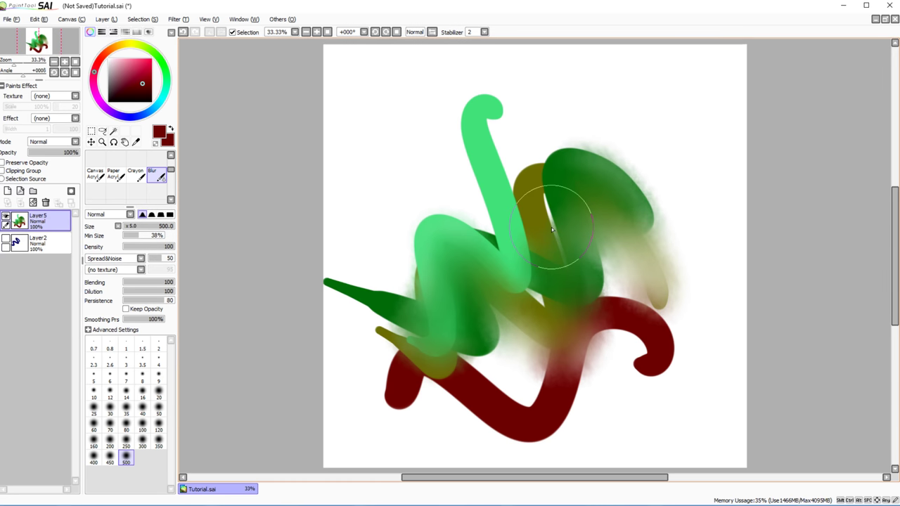
{"action": "left_click", "coordinate": [183, 32]}
Step: Show Layer2 again and move its navy zigzag up and to the right with the Move tool
{"action": "left_click", "coordinate": [5, 216]}
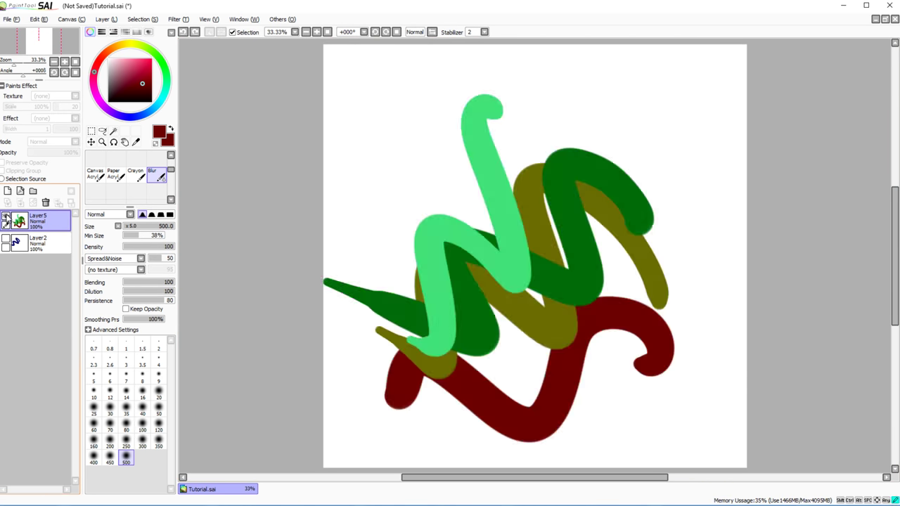
{"action": "left_click", "coordinate": [5, 217]}
{"action": "left_click", "coordinate": [5, 239]}
{"action": "left_click", "coordinate": [39, 243]}
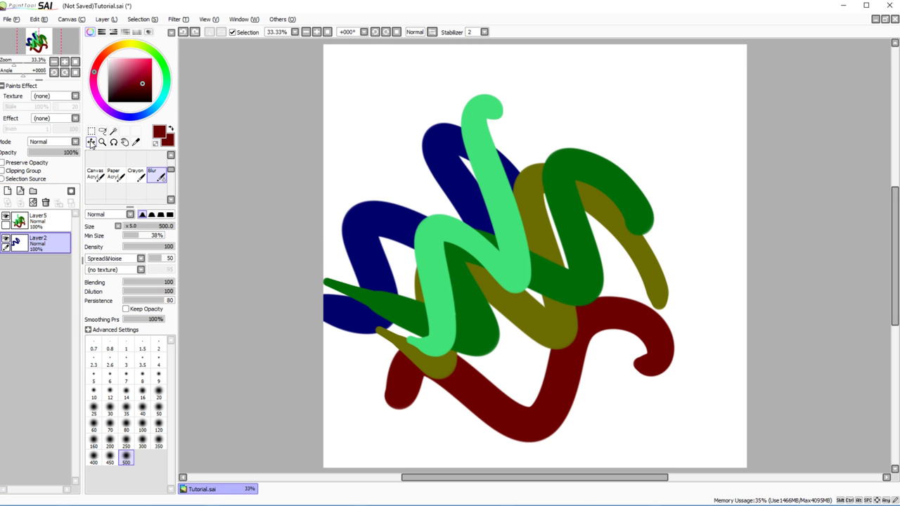
{"action": "left_click", "coordinate": [91, 142]}
{"action": "mouse_move", "coordinate": [325, 231]}
{"action": "left_mouse_down"}
{"action": "mouse_move", "coordinate": [533, 331]}
{"action": "mouse_move", "coordinate": [311, 201]}
{"action": "mouse_move", "coordinate": [408, 176]}
{"action": "left_mouse_up"}
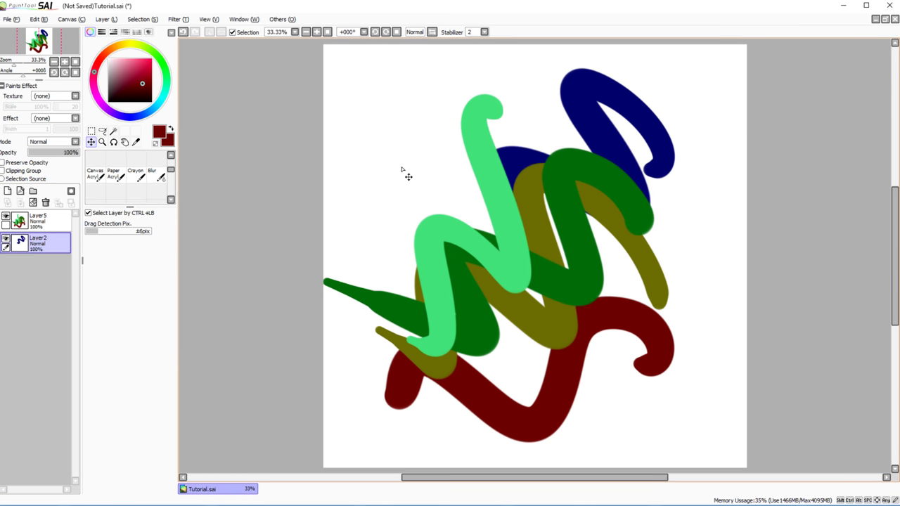
Step: Delete Layer2 and clear the contents of Layer5
{"action": "left_click", "coordinate": [46, 203]}
{"action": "left_click", "coordinate": [33, 202]}
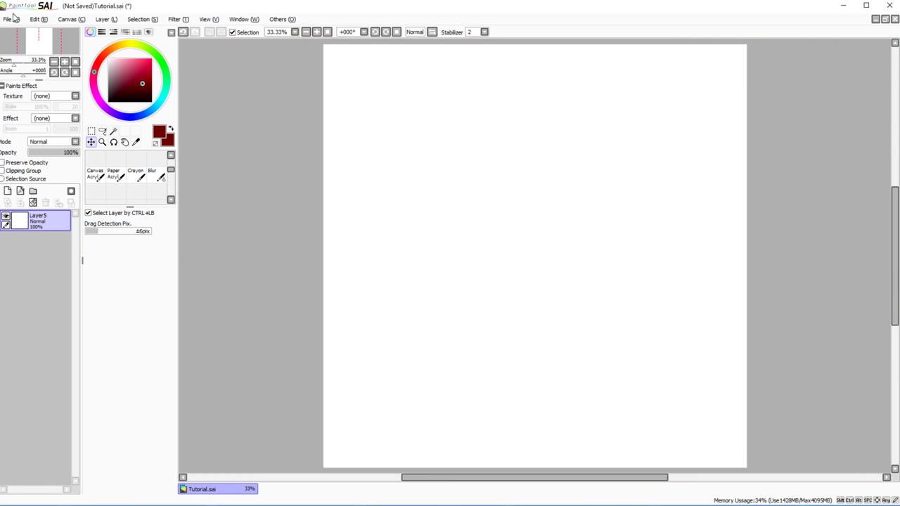
{"action": "left_click", "coordinate": [38, 21]}
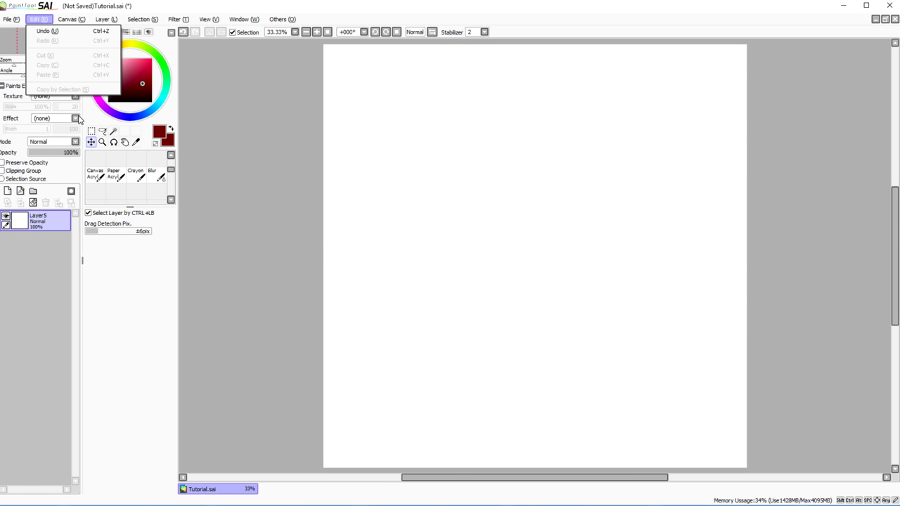
{"action": "mouse_move", "coordinate": [64, 21]}
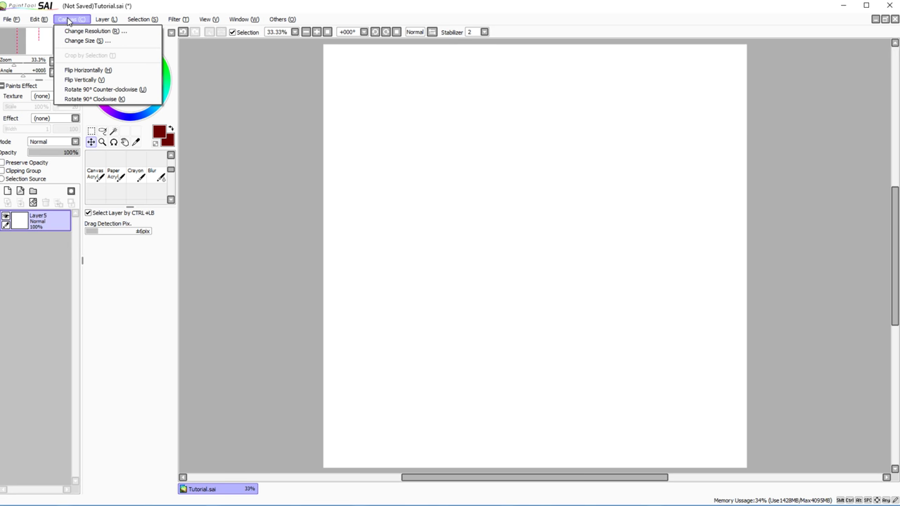
{"action": "left_click", "coordinate": [72, 31]}
{"action": "left_click_drag", "start_coordinate": [70, 15], "coordinate": [595, 176]}
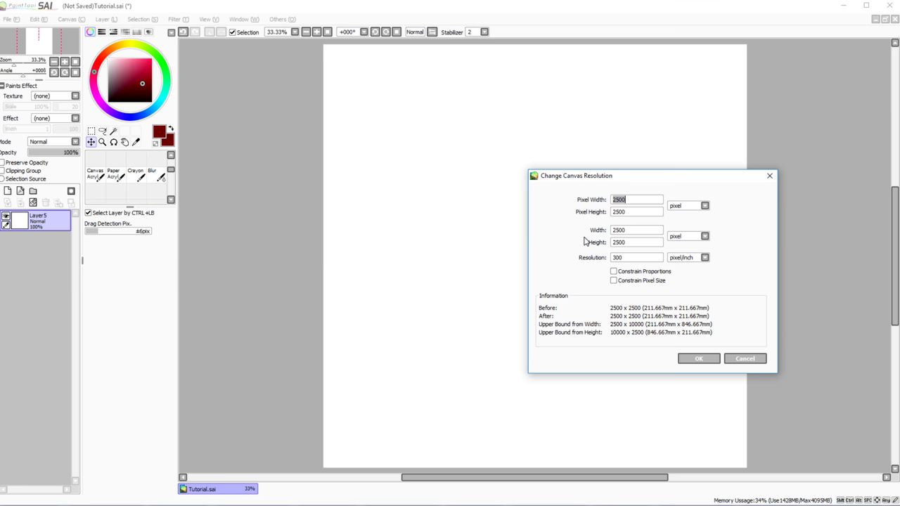
{"action": "left_click", "coordinate": [746, 358]}
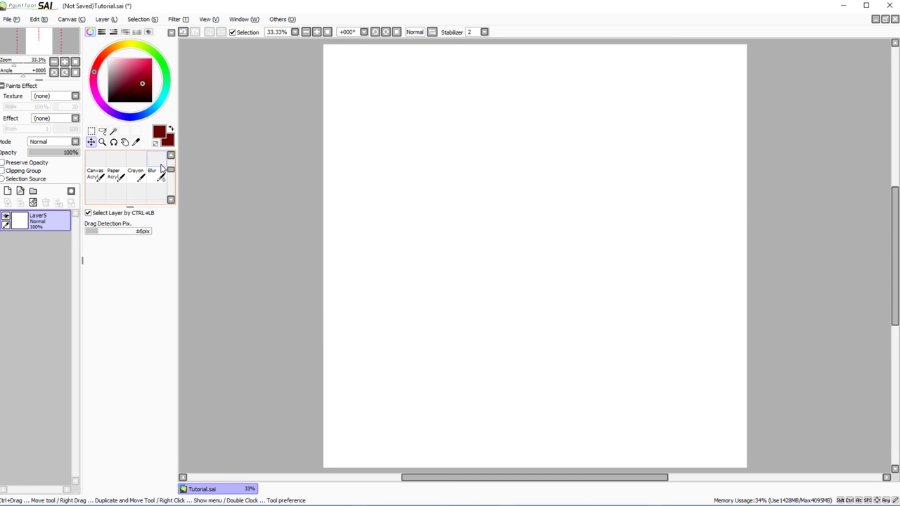
Step: Draw a dark red smiley face with two eyes and a curved mouth on Layer5 using the Pencil
{"action": "scroll", "coordinate": [127, 173], "scroll_direction": "up", "scroll_amount": 2}
{"action": "left_click", "coordinate": [99, 155]}
{"action": "left_click_drag", "start_coordinate": [604, 269], "coordinate": [475, 285]}
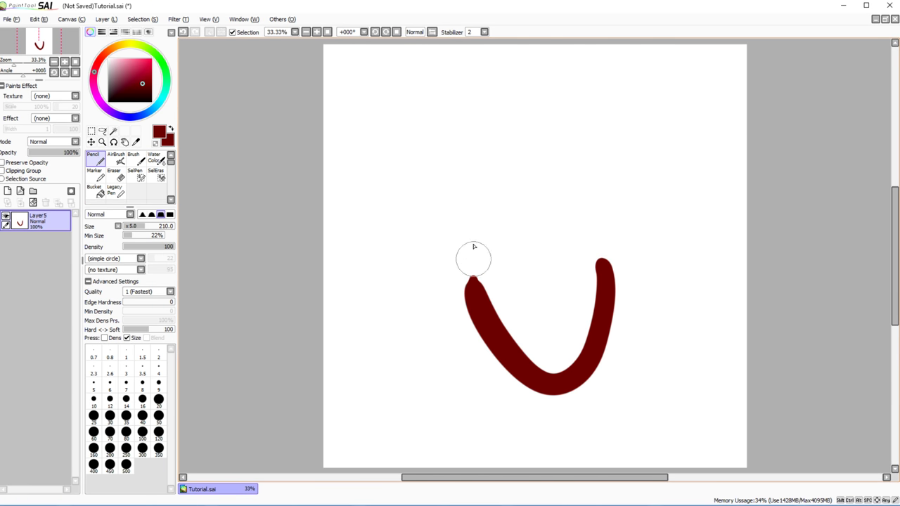
{"action": "left_click_drag", "start_coordinate": [487, 163], "coordinate": [498, 204]}
{"action": "left_click_drag", "start_coordinate": [573, 177], "coordinate": [579, 212]}
Step: Enter a pixel width and pixel height of 3000 in the canvas resolution settings
{"action": "left_click", "coordinate": [70, 19]}
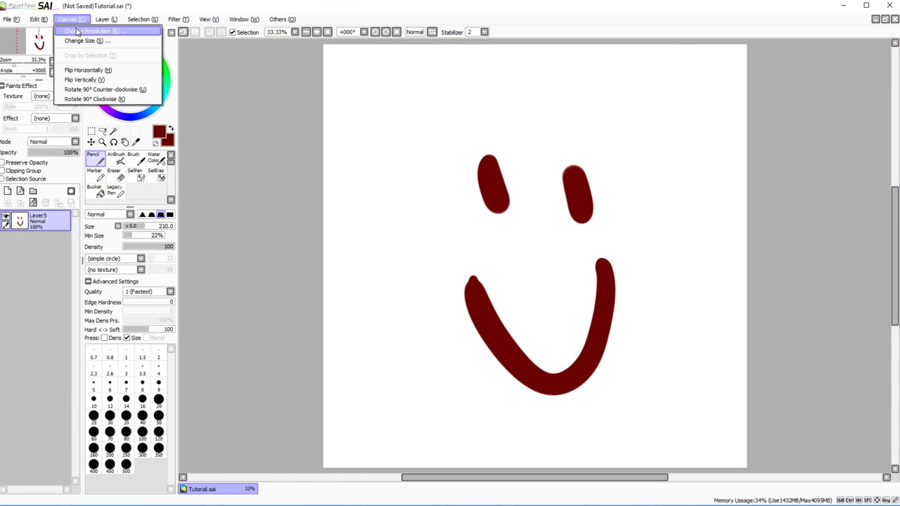
{"action": "left_click", "coordinate": [80, 29]}
{"action": "left_click_drag", "start_coordinate": [82, 9], "coordinate": [272, 187]}
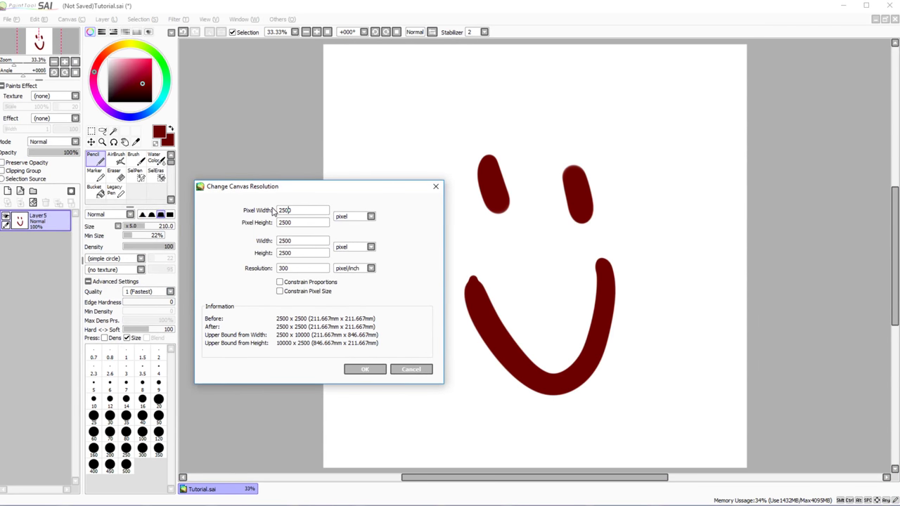
{"action": "type", "text": "000"}
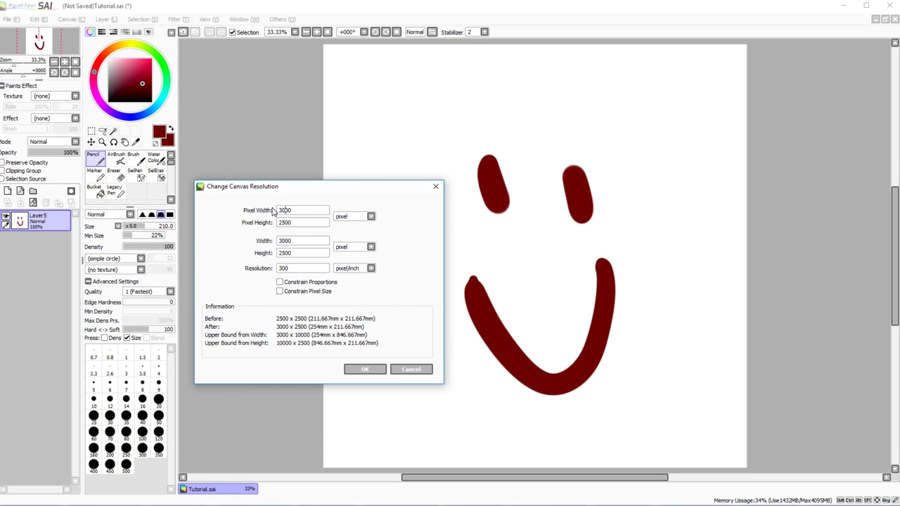
{"action": "type", "text": "30"}
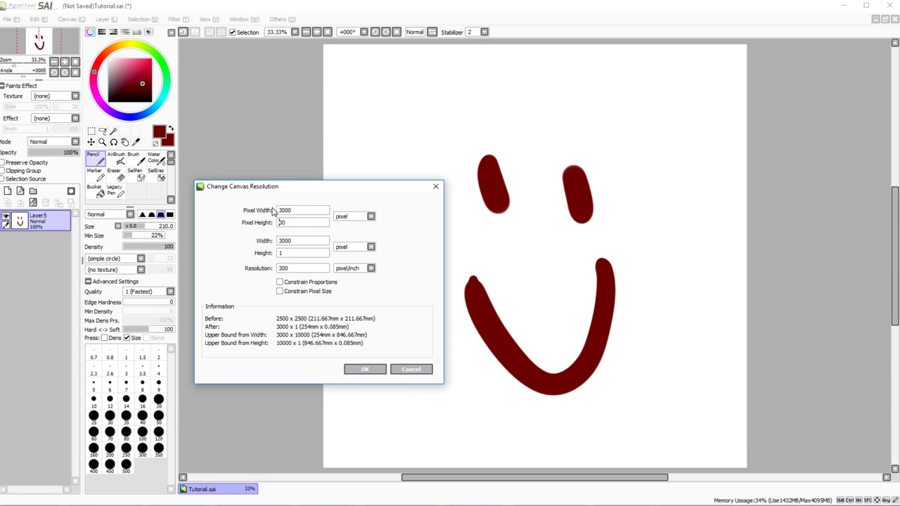
{"action": "type", "text": "39"}
{"action": "key", "text": "BackSpace"}
{"action": "type", "text": "00"}
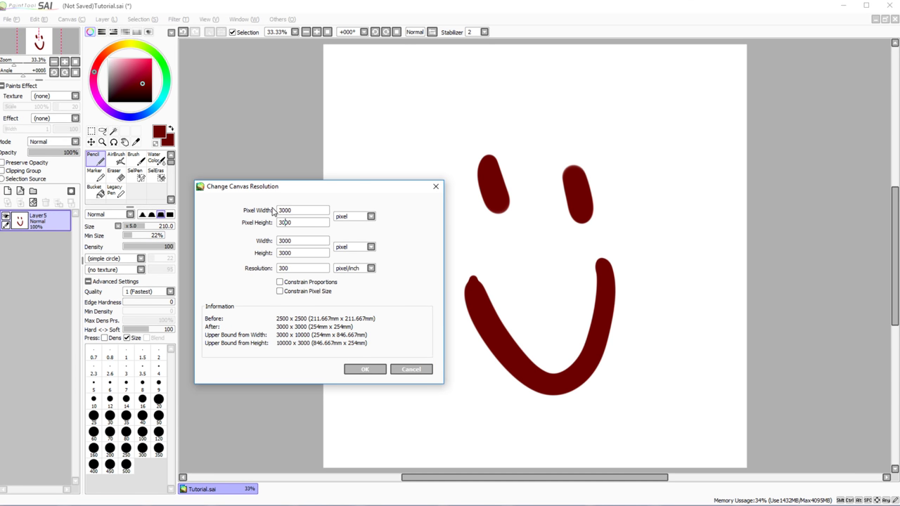
Step: Try the Constrain Pixel Size option by toggling it on and off
{"action": "left_click", "coordinate": [280, 291]}
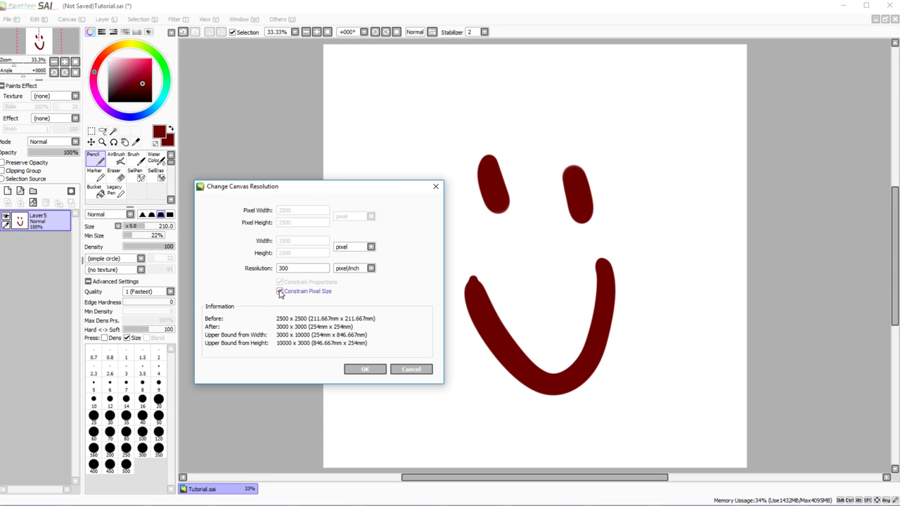
{"action": "left_click", "coordinate": [280, 292]}
{"action": "left_click", "coordinate": [280, 292]}
{"action": "left_click", "coordinate": [280, 292]}
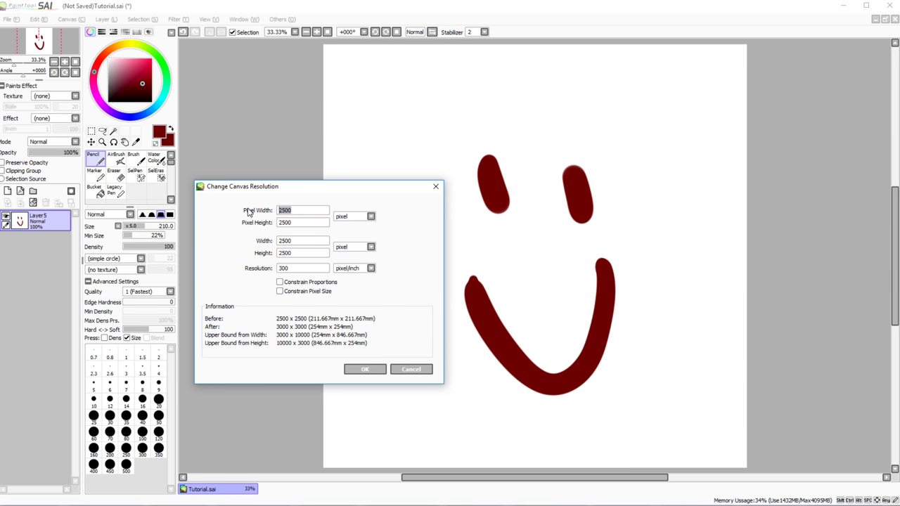
Step: Change the canvas resolution to 3000 × 3000 pixels so the drawing scales with it
{"action": "type", "text": "3000"}
{"action": "key", "text": "BackSpace"}
{"action": "key", "text": "BackSpace"}
{"action": "key", "text": "BackSpace"}
{"action": "key", "text": "BackSpace"}
{"action": "type", "text": "3000"}
{"action": "left_click", "coordinate": [373, 370]}
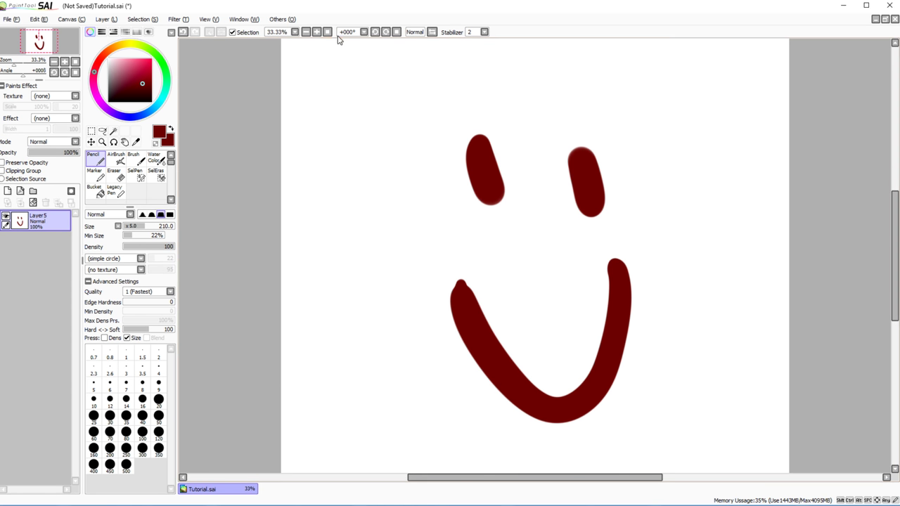
Step: Undo the canvas resolution change and all the smiley face strokes
{"action": "left_click", "coordinate": [327, 32]}
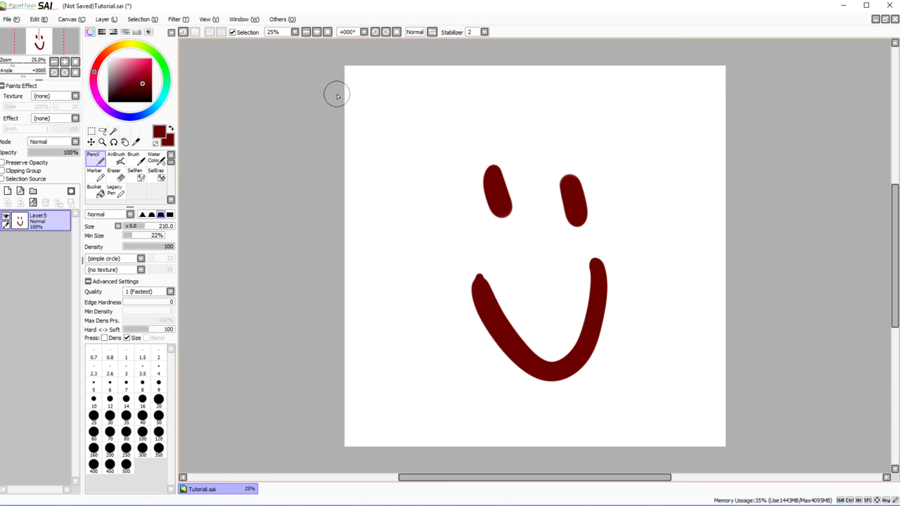
{"action": "left_click", "coordinate": [316, 32]}
{"action": "left_click", "coordinate": [317, 32]}
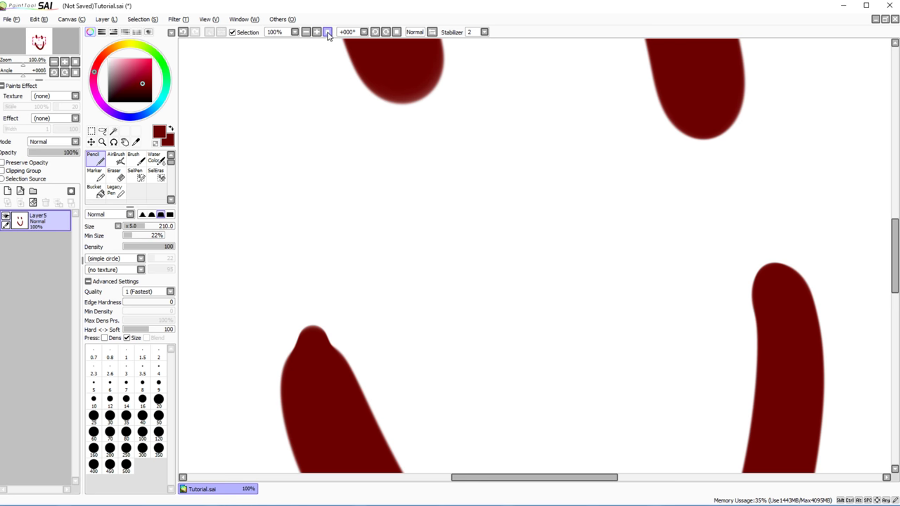
{"action": "left_click", "coordinate": [327, 32]}
{"action": "left_click", "coordinate": [184, 32]}
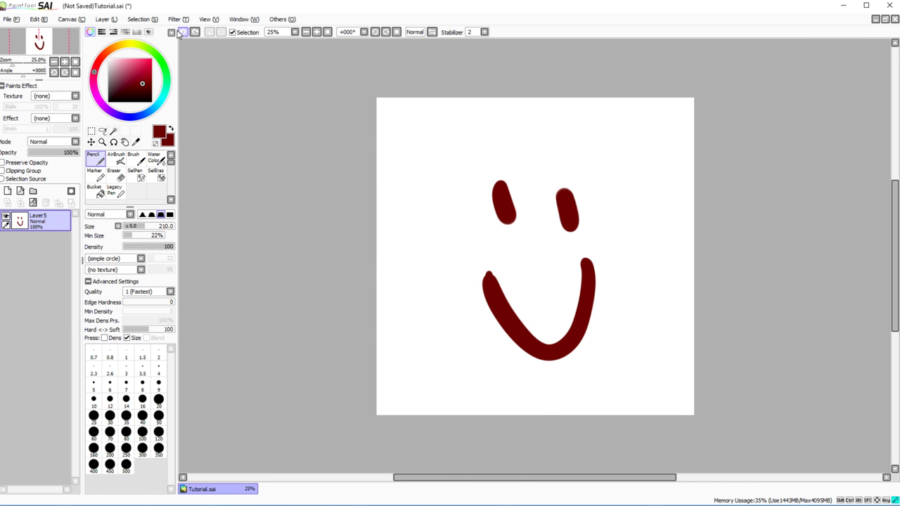
{"action": "left_click", "coordinate": [184, 32]}
{"action": "left_click", "coordinate": [184, 32]}
{"action": "left_click", "coordinate": [320, 32]}
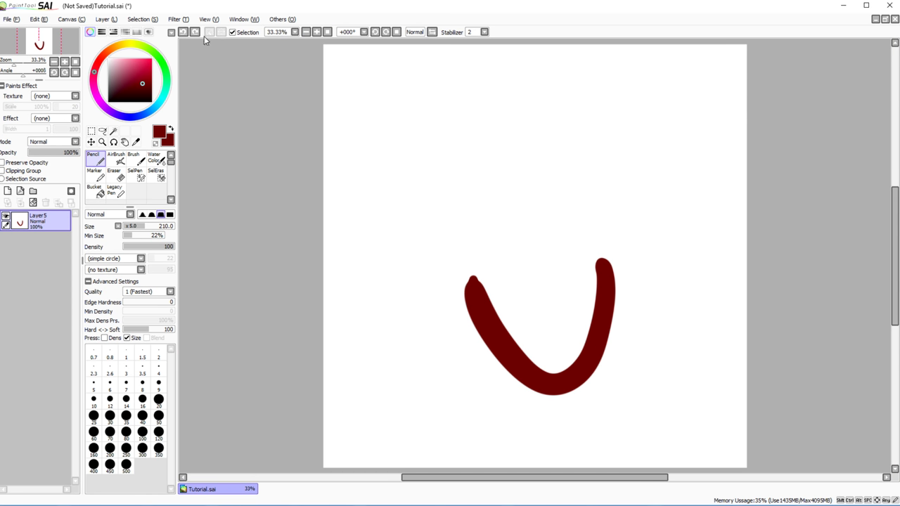
{"action": "left_click", "coordinate": [184, 32]}
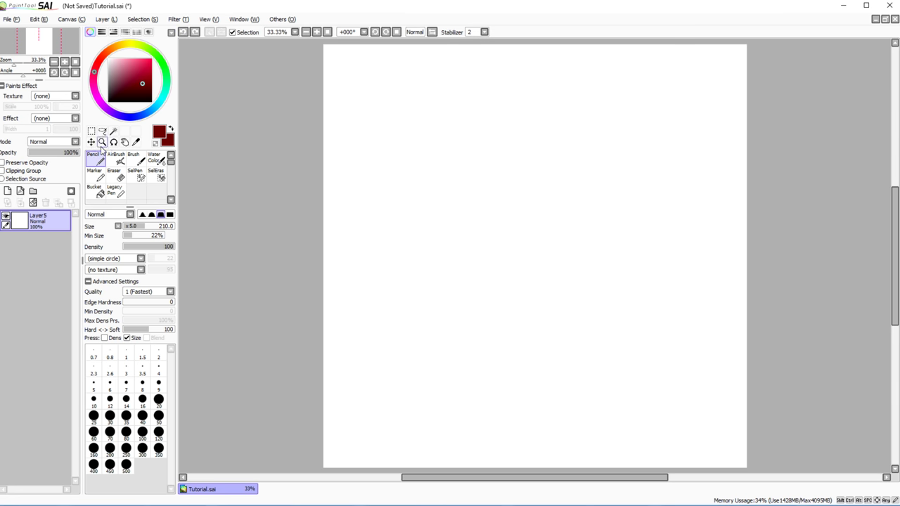
Step: Redraw the dark red smiley's mouth and two eyes on the blank Layer5 with the Pencil
{"action": "mouse_move", "coordinate": [611, 248]}
{"action": "left_mouse_down"}
{"action": "mouse_move", "coordinate": [564, 388]}
{"action": "mouse_move", "coordinate": [460, 285]}
{"action": "left_mouse_up"}
{"action": "left_click_drag", "start_coordinate": [473, 152], "coordinate": [484, 209]}
{"action": "left_click_drag", "start_coordinate": [536, 146], "coordinate": [552, 207]}
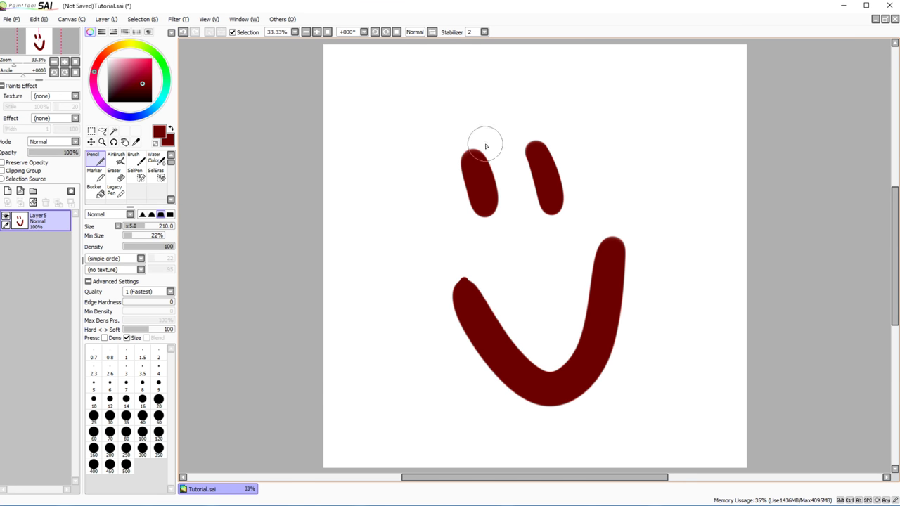
Step: Extend the canvas size to 4000 × 4000 pixels without scaling the drawing
{"action": "left_click", "coordinate": [76, 19]}
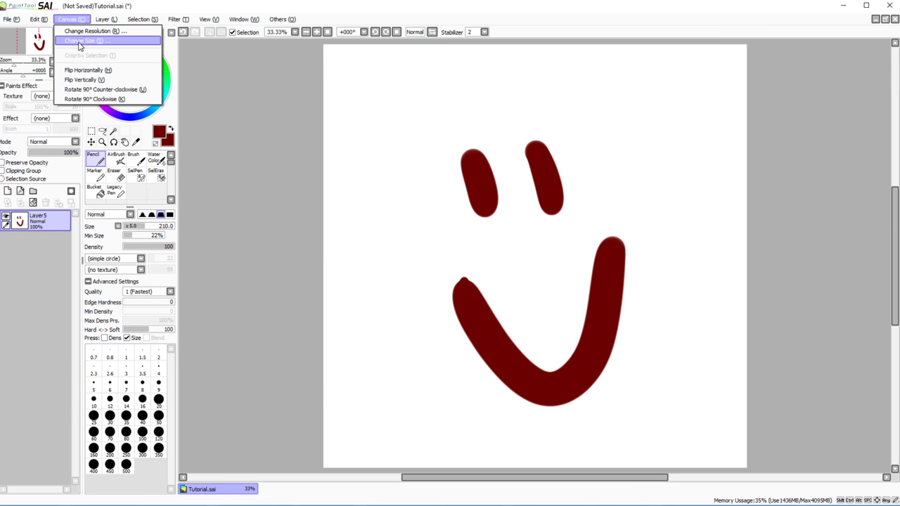
{"action": "left_click", "coordinate": [80, 42]}
{"action": "left_click", "coordinate": [246, 230]}
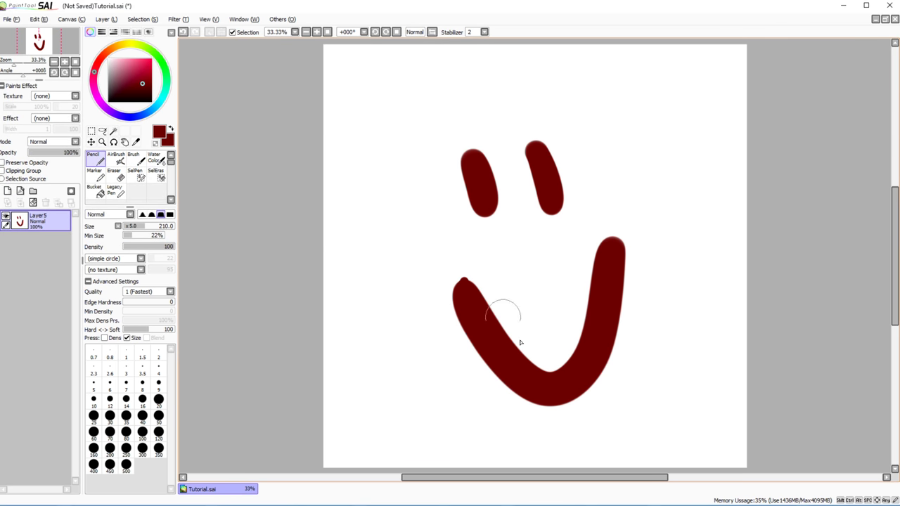
{"action": "left_click", "coordinate": [71, 19]}
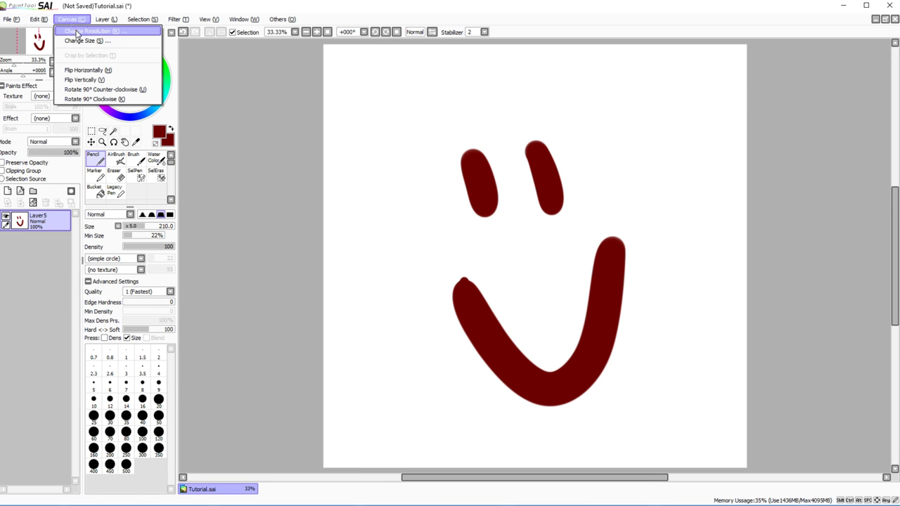
{"action": "left_click", "coordinate": [80, 39]}
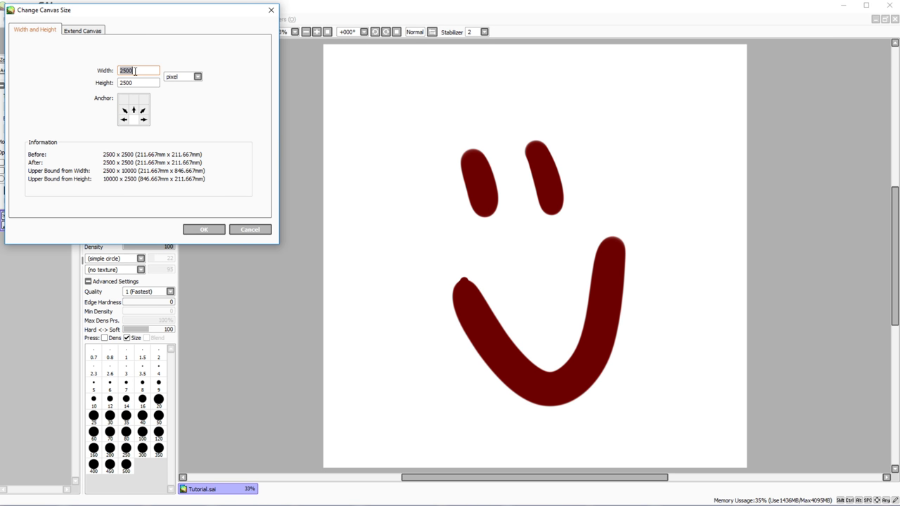
{"action": "type", "text": "40004000"}
{"action": "key", "text": "Return"}
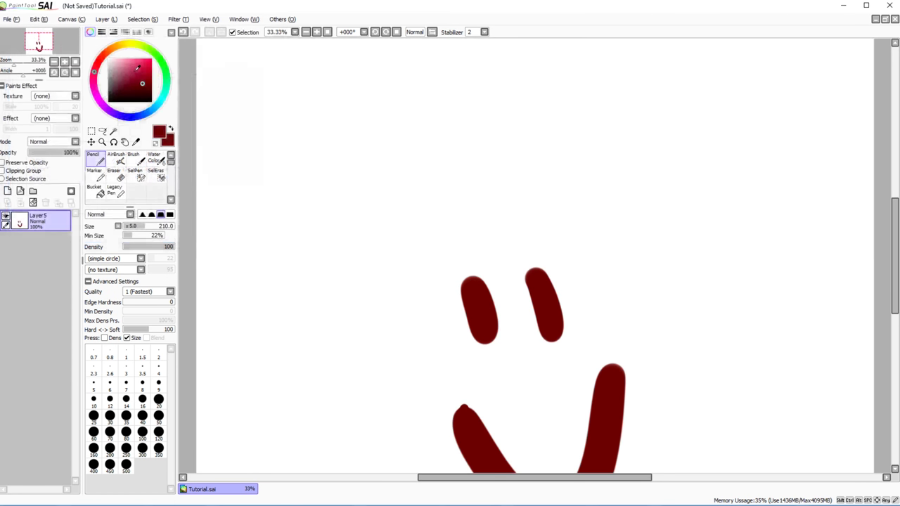
{"action": "left_click", "coordinate": [327, 35]}
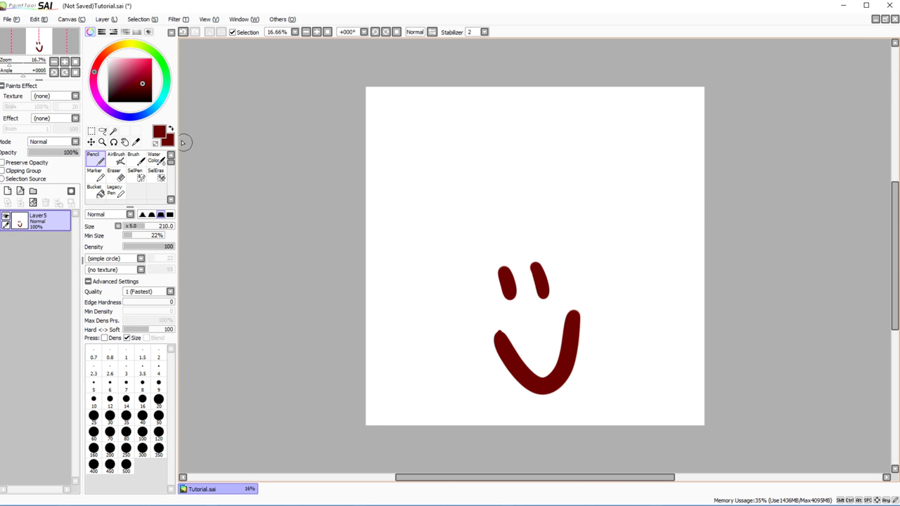
Step: Undo the canvas size change and clear the contents of Layer5
{"action": "left_click", "coordinate": [183, 31]}
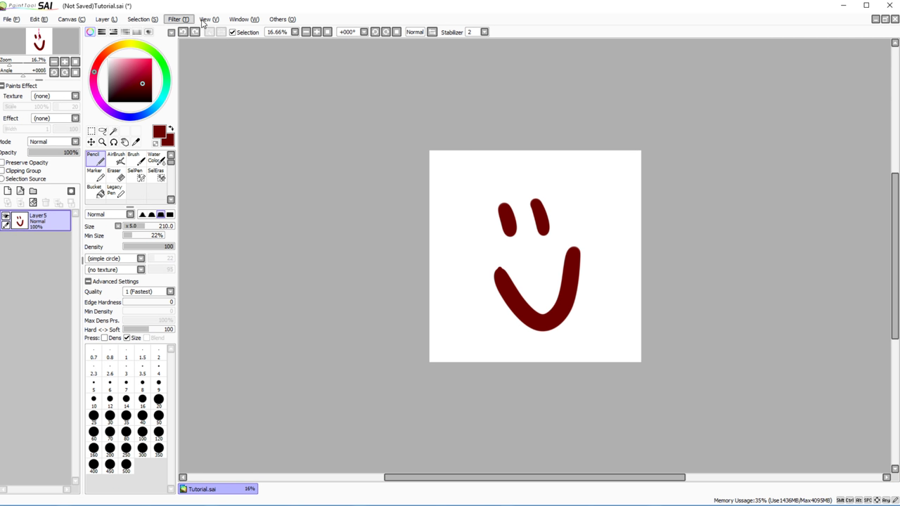
{"action": "left_click", "coordinate": [317, 31]}
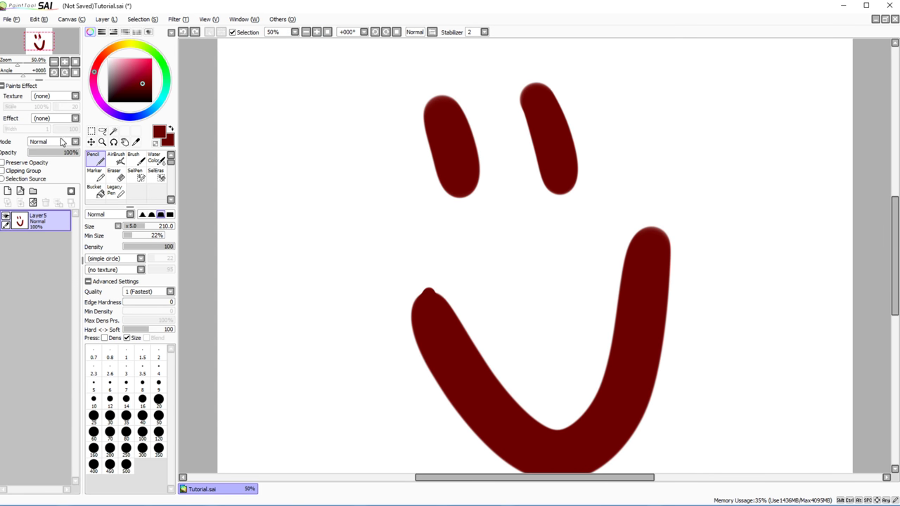
{"action": "left_click", "coordinate": [33, 202]}
Step: Draw a new lopsided smiley face with uneven eyes in the middle of Layer5 with the Pencil
{"action": "left_click", "coordinate": [70, 19]}
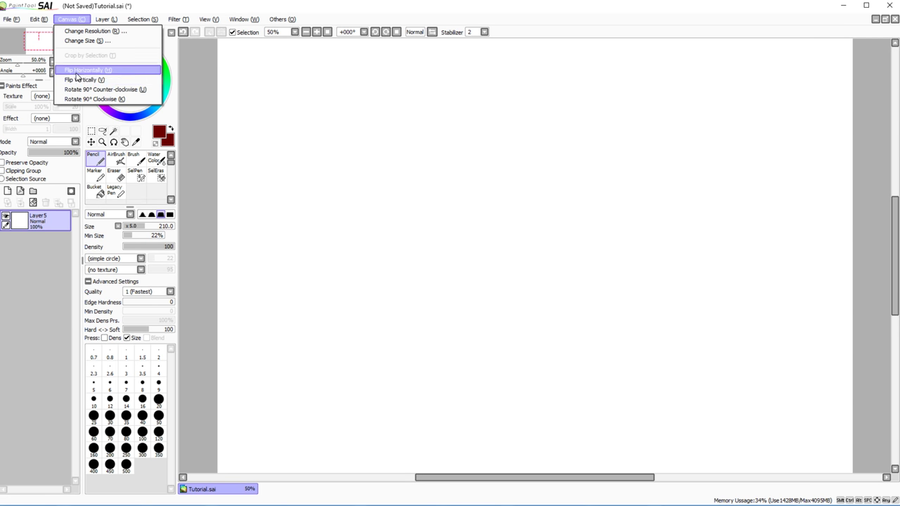
{"action": "left_click", "coordinate": [74, 20]}
{"action": "left_click_drag", "start_coordinate": [602, 281], "coordinate": [408, 271]}
{"action": "left_click_drag", "start_coordinate": [421, 184], "coordinate": [427, 220]}
{"action": "left_click_drag", "start_coordinate": [534, 168], "coordinate": [535, 246]}
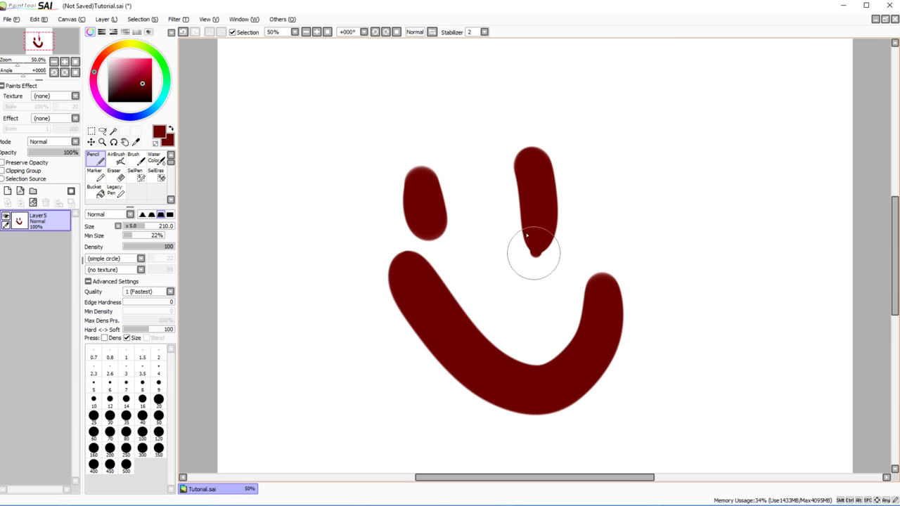
Step: Toggle the mirrored canvas view on and off repeatedly, ending in the normal view
{"action": "left_click", "coordinate": [432, 32]}
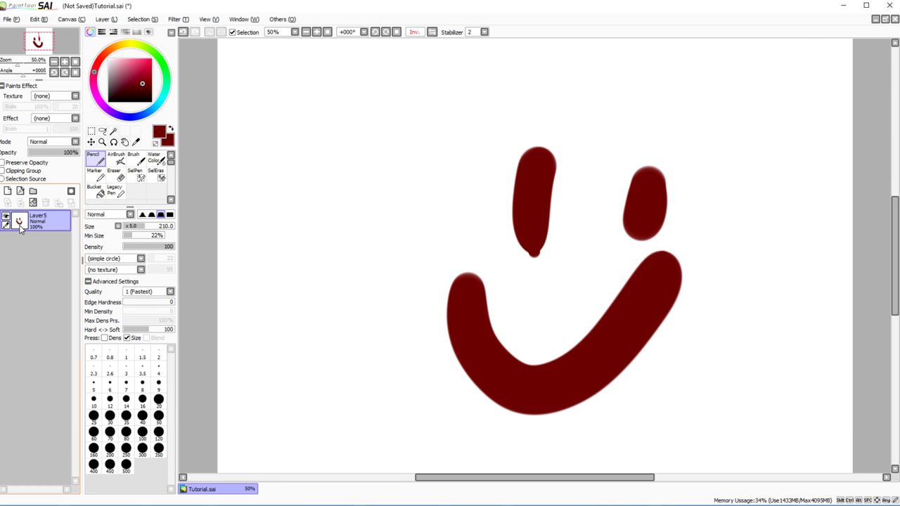
{"action": "left_click", "coordinate": [431, 33]}
{"action": "left_click", "coordinate": [432, 33]}
{"action": "left_click", "coordinate": [431, 33]}
{"action": "left_click", "coordinate": [432, 32]}
{"action": "left_click", "coordinate": [432, 32]}
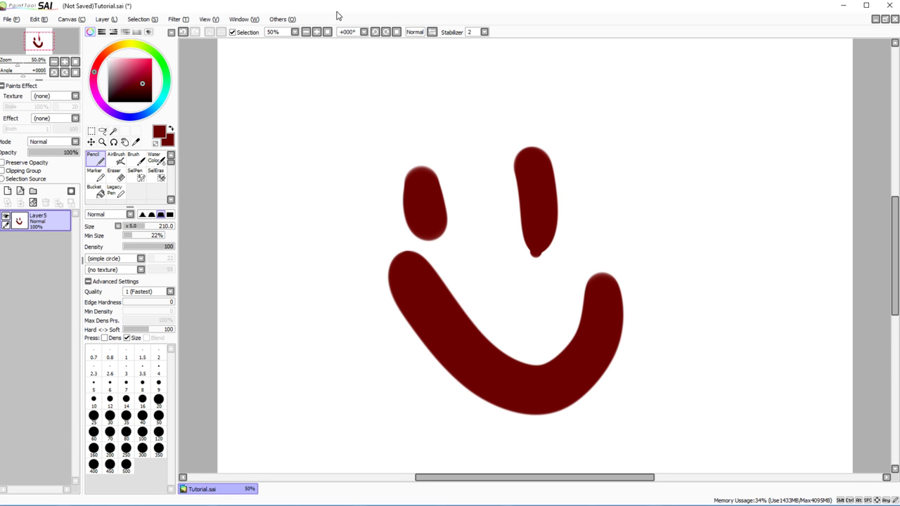
Step: Try flipping the whole canvas horizontally and undo the flip
{"action": "left_click", "coordinate": [72, 19]}
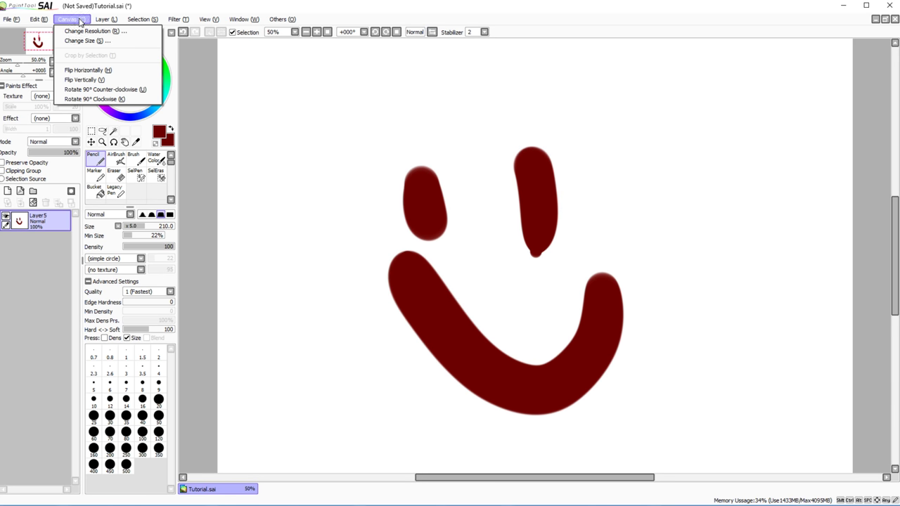
{"action": "left_click", "coordinate": [78, 70]}
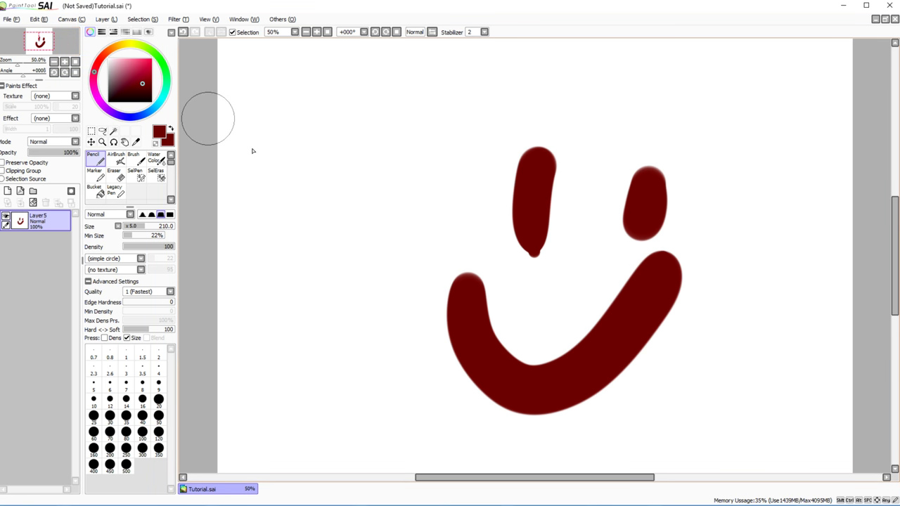
{"action": "left_click", "coordinate": [182, 33]}
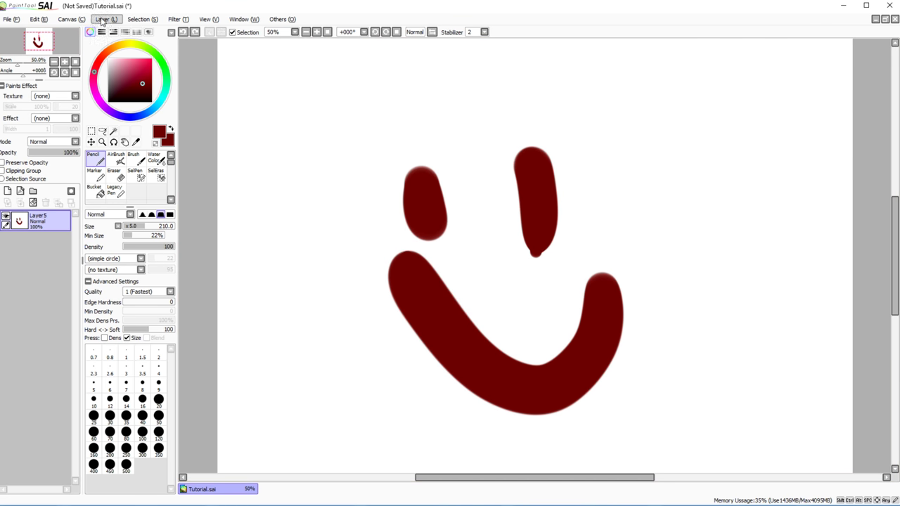
Step: Select the whole smiley face with a rectangular selection and shift it slightly with the Move tool
{"action": "left_click", "coordinate": [143, 20]}
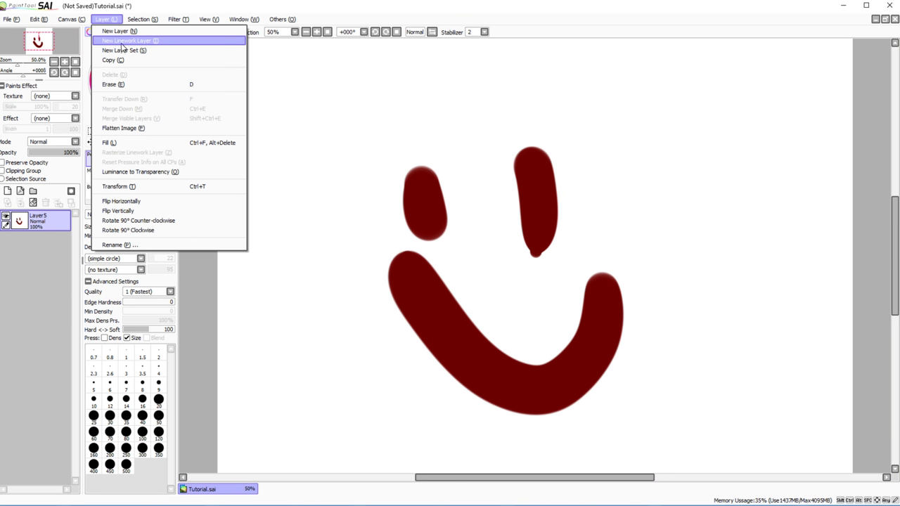
{"action": "left_click", "coordinate": [129, 20]}
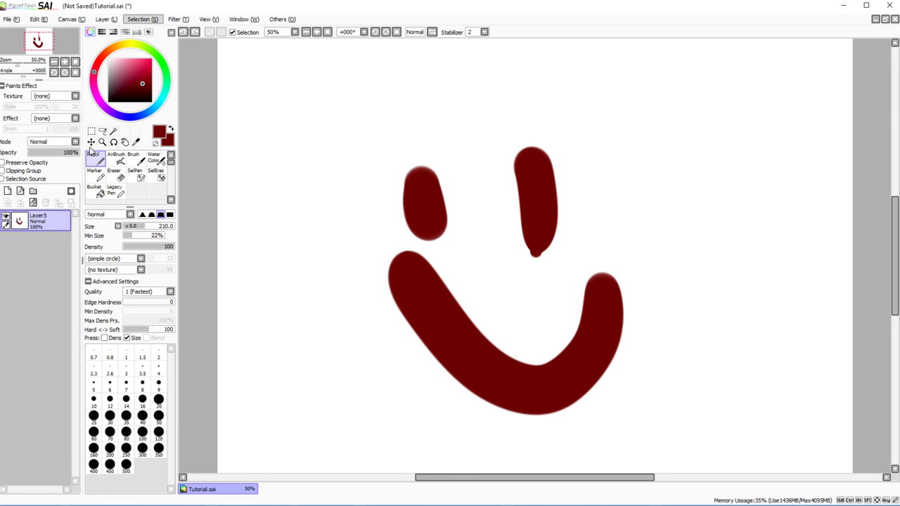
{"action": "left_click", "coordinate": [92, 132]}
{"action": "left_click_drag", "start_coordinate": [381, 130], "coordinate": [684, 423]}
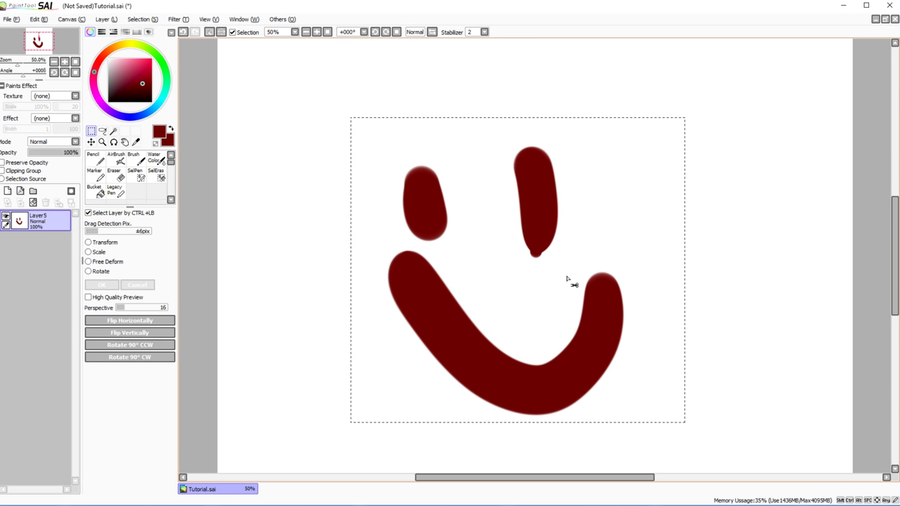
{"action": "left_click", "coordinate": [91, 143]}
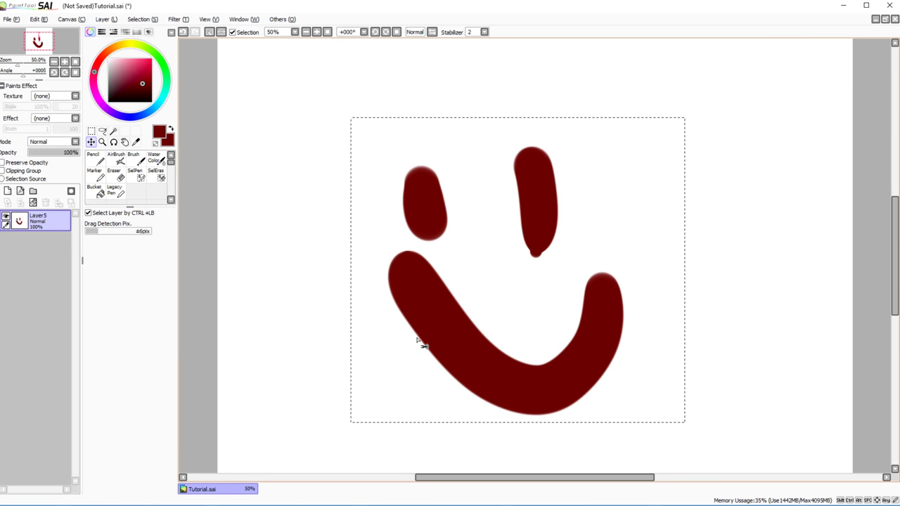
{"action": "left_click_drag", "start_coordinate": [406, 293], "coordinate": [410, 297]}
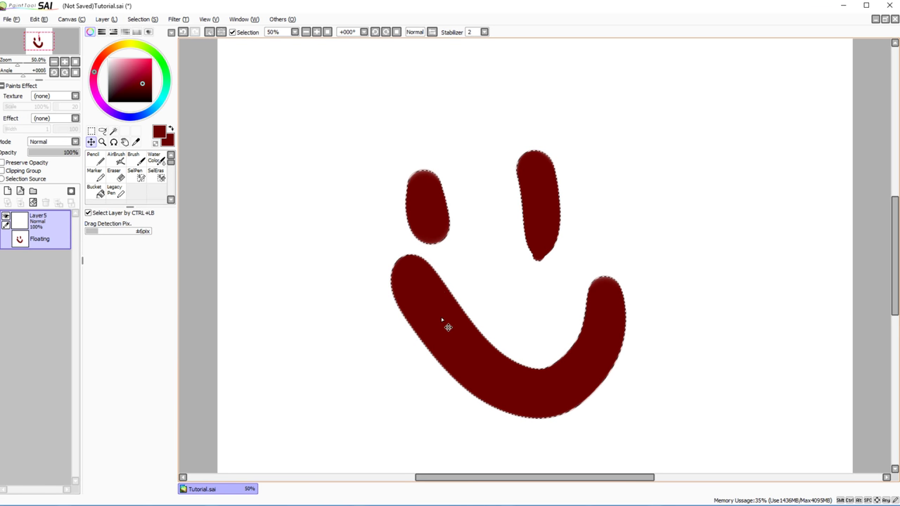
Step: Paint a light pink Pencil stripe across the smiley's mouth inside the selection
{"action": "key", "text": "minus"}
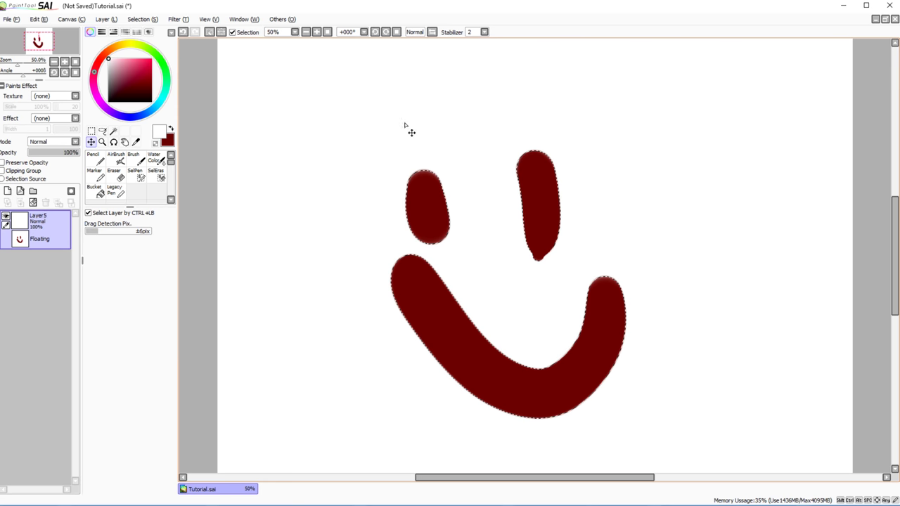
{"action": "left_click", "coordinate": [95, 160]}
{"action": "left_click", "coordinate": [128, 62]}
{"action": "mouse_move", "coordinate": [462, 301]}
{"action": "left_mouse_down"}
{"action": "mouse_move", "coordinate": [429, 376]}
{"action": "mouse_move", "coordinate": [462, 375]}
{"action": "left_mouse_up"}
Step: Invert the selection so it covers the area around the face instead of the face
{"action": "left_click", "coordinate": [106, 19]}
{"action": "mouse_move", "coordinate": [129, 17]}
{"action": "left_click", "coordinate": [143, 41]}
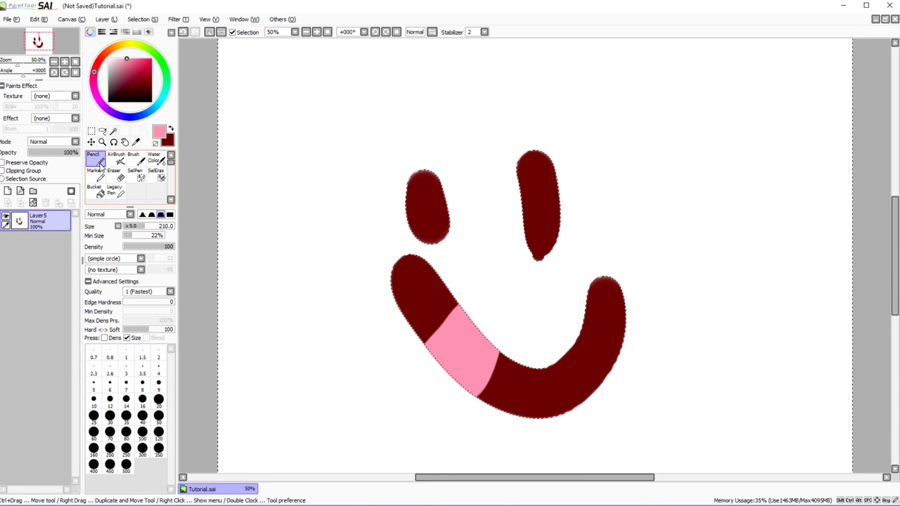
Step: Scribble pink around the face inside the inverted selection with the Pencil and undo the strokes
{"action": "mouse_move", "coordinate": [366, 187]}
{"action": "left_mouse_down"}
{"action": "mouse_move", "coordinate": [354, 344]}
{"action": "mouse_move", "coordinate": [432, 418]}
{"action": "mouse_move", "coordinate": [504, 301]}
{"action": "mouse_move", "coordinate": [528, 453]}
{"action": "mouse_move", "coordinate": [512, 372]}
{"action": "mouse_move", "coordinate": [523, 420]}
{"action": "mouse_move", "coordinate": [560, 372]}
{"action": "mouse_move", "coordinate": [594, 367]}
{"action": "mouse_move", "coordinate": [617, 336]}
{"action": "mouse_move", "coordinate": [626, 362]}
{"action": "mouse_move", "coordinate": [573, 160]}
{"action": "mouse_move", "coordinate": [529, 221]}
{"action": "mouse_move", "coordinate": [538, 282]}
{"action": "mouse_move", "coordinate": [447, 230]}
{"action": "mouse_move", "coordinate": [414, 262]}
{"action": "mouse_move", "coordinate": [375, 251]}
{"action": "mouse_move", "coordinate": [394, 157]}
{"action": "mouse_move", "coordinate": [425, 161]}
{"action": "left_mouse_up"}
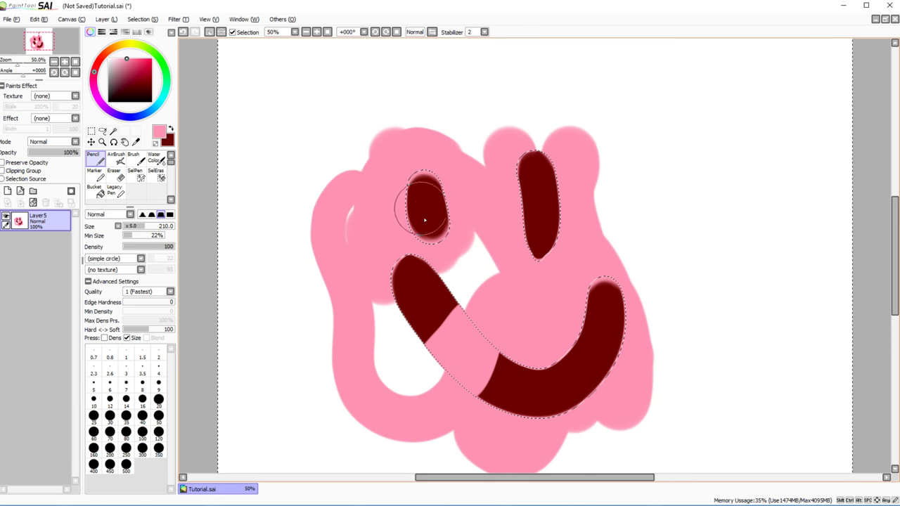
{"action": "mouse_move", "coordinate": [314, 116]}
{"action": "left_mouse_down"}
{"action": "mouse_move", "coordinate": [286, 209]}
{"action": "mouse_move", "coordinate": [422, 347]}
{"action": "mouse_move", "coordinate": [466, 281]}
{"action": "mouse_move", "coordinate": [483, 232]}
{"action": "mouse_move", "coordinate": [623, 246]}
{"action": "mouse_move", "coordinate": [595, 195]}
{"action": "left_mouse_up"}
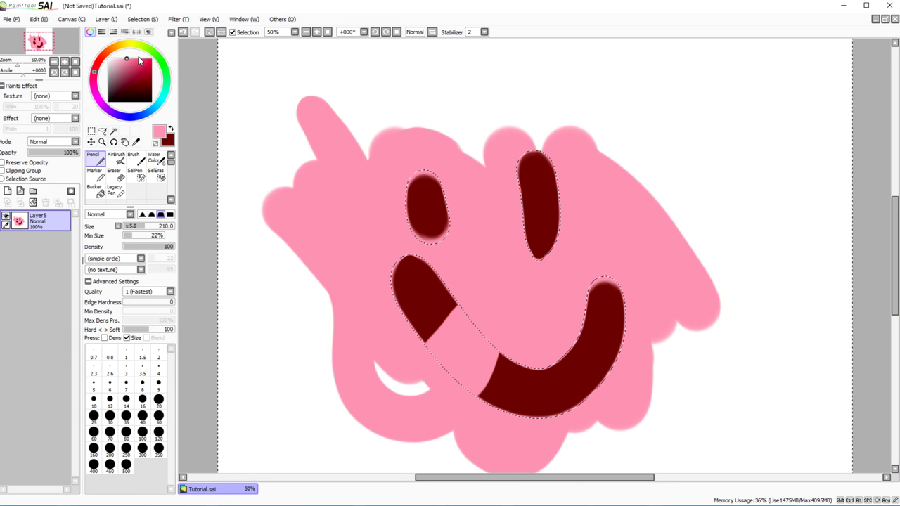
{"action": "key", "text": "ctrl+z"}
{"action": "key", "text": "ctrl+z"}
{"action": "key", "text": "ctrl+z"}
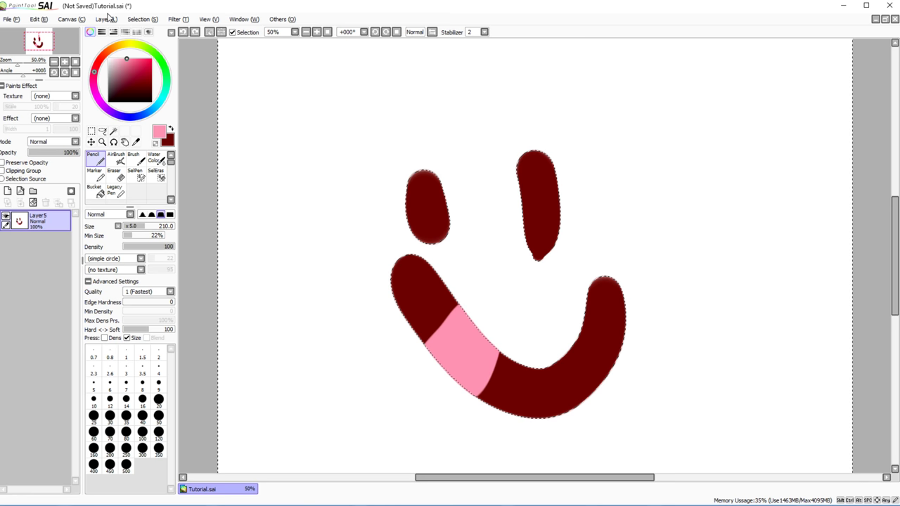
Step: Hide the selection outline, show it and hide it again, with the whole canvas in view
{"action": "left_click", "coordinate": [98, 20]}
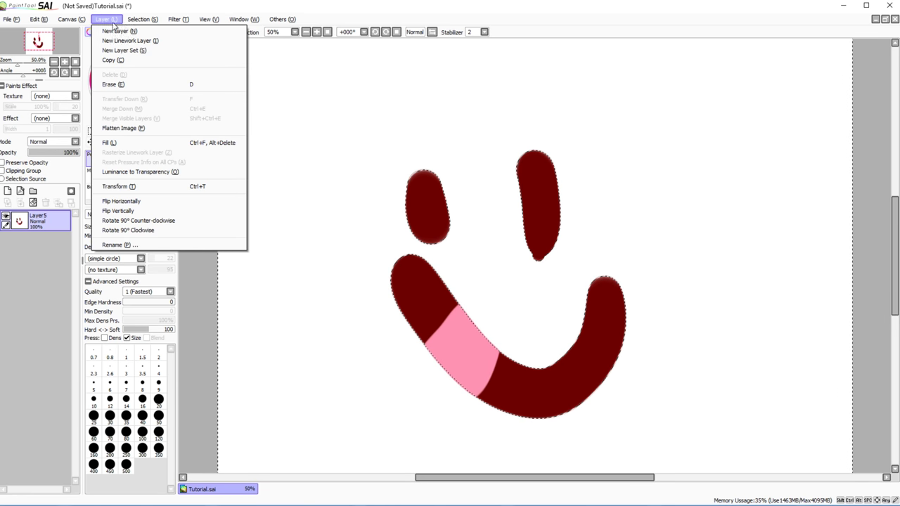
{"action": "mouse_move", "coordinate": [131, 23]}
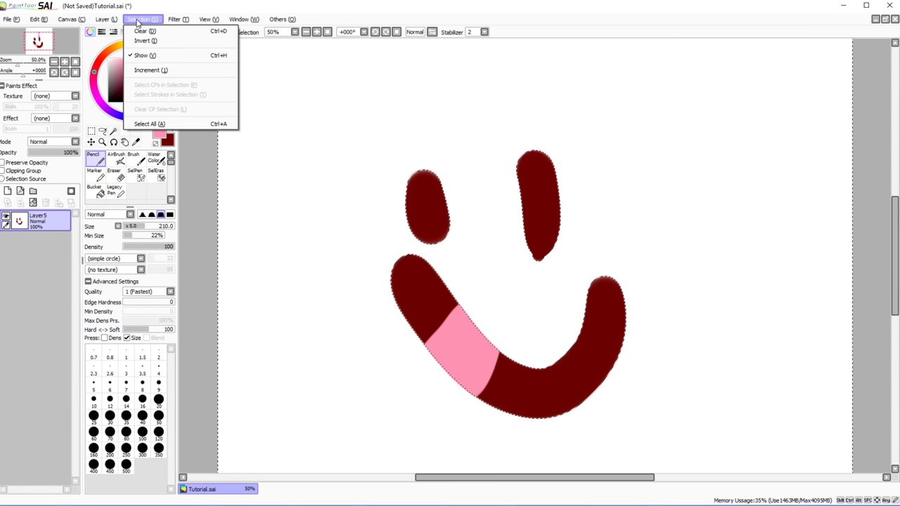
{"action": "left_click", "coordinate": [143, 56]}
{"action": "left_click", "coordinate": [307, 32]}
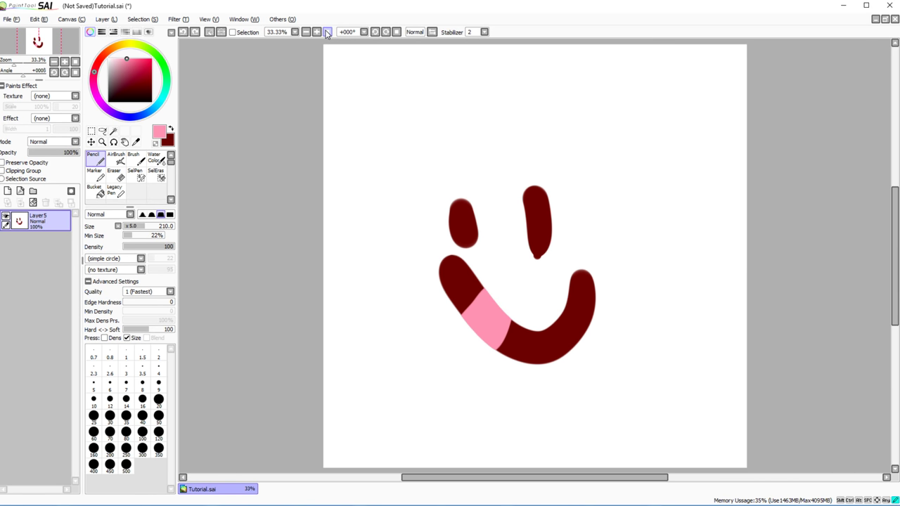
{"action": "left_click", "coordinate": [106, 19]}
{"action": "mouse_move", "coordinate": [139, 19]}
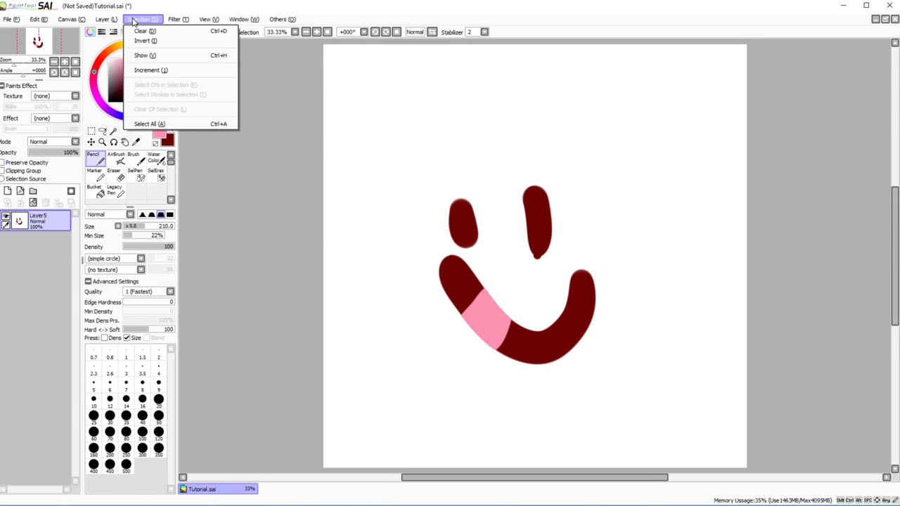
{"action": "left_click", "coordinate": [143, 57]}
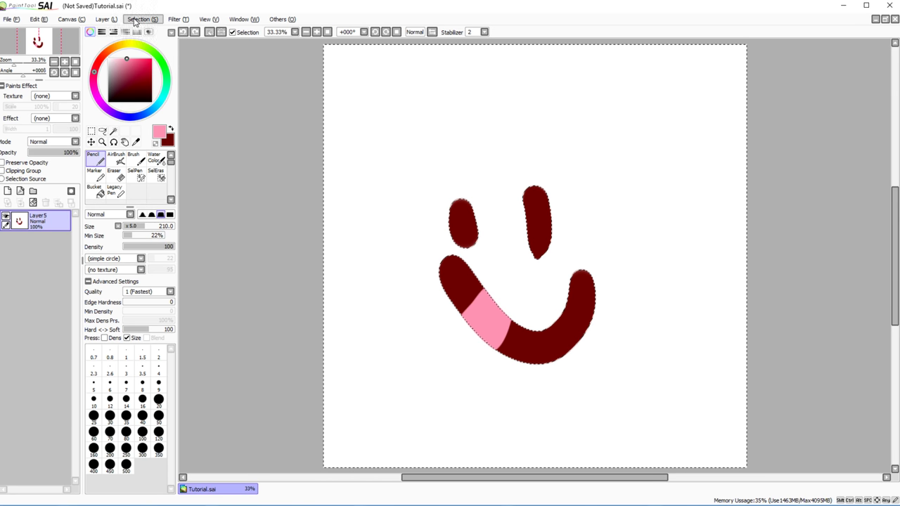
{"action": "left_click", "coordinate": [136, 20]}
{"action": "left_click", "coordinate": [140, 58]}
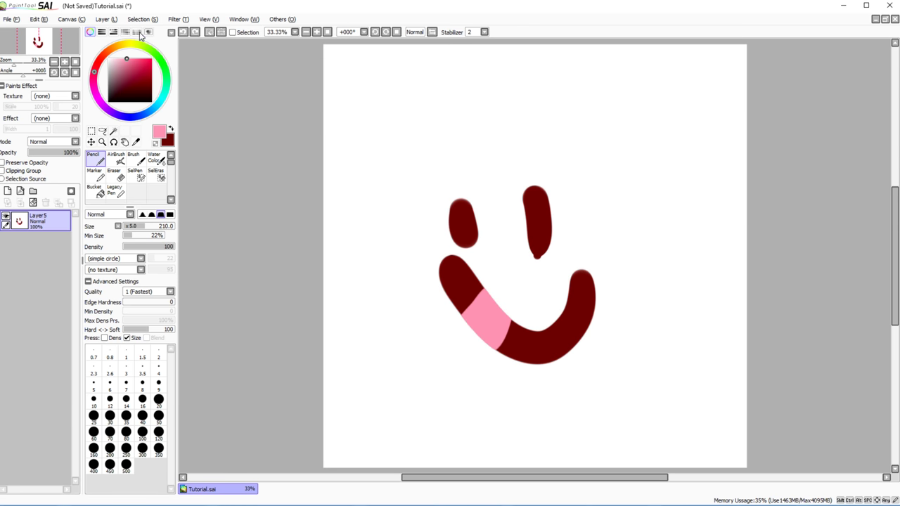
Step: Scribble pink over the face area with the Pencil while the selection is hidden, and undo it
{"action": "left_click", "coordinate": [102, 154]}
{"action": "mouse_move", "coordinate": [450, 211]}
{"action": "left_mouse_down"}
{"action": "mouse_move", "coordinate": [422, 316]}
{"action": "mouse_move", "coordinate": [380, 302]}
{"action": "mouse_move", "coordinate": [330, 338]}
{"action": "left_mouse_up"}
{"action": "mouse_move", "coordinate": [477, 305]}
{"action": "left_mouse_down"}
{"action": "mouse_move", "coordinate": [531, 306]}
{"action": "mouse_move", "coordinate": [567, 293]}
{"action": "mouse_move", "coordinate": [569, 319]}
{"action": "mouse_move", "coordinate": [560, 308]}
{"action": "mouse_move", "coordinate": [573, 293]}
{"action": "mouse_move", "coordinate": [560, 293]}
{"action": "mouse_move", "coordinate": [526, 202]}
{"action": "left_mouse_up"}
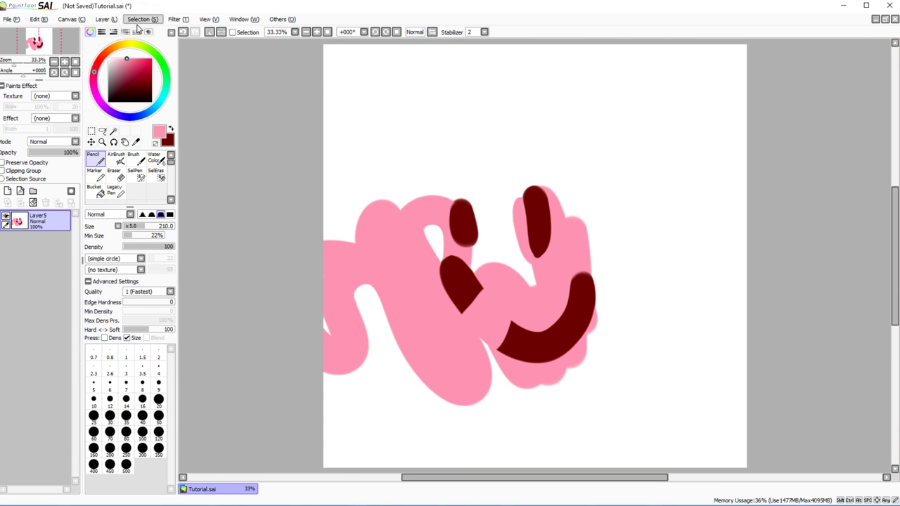
{"action": "left_click", "coordinate": [183, 32]}
Step: Show the selection outline again
{"action": "left_click", "coordinate": [144, 19]}
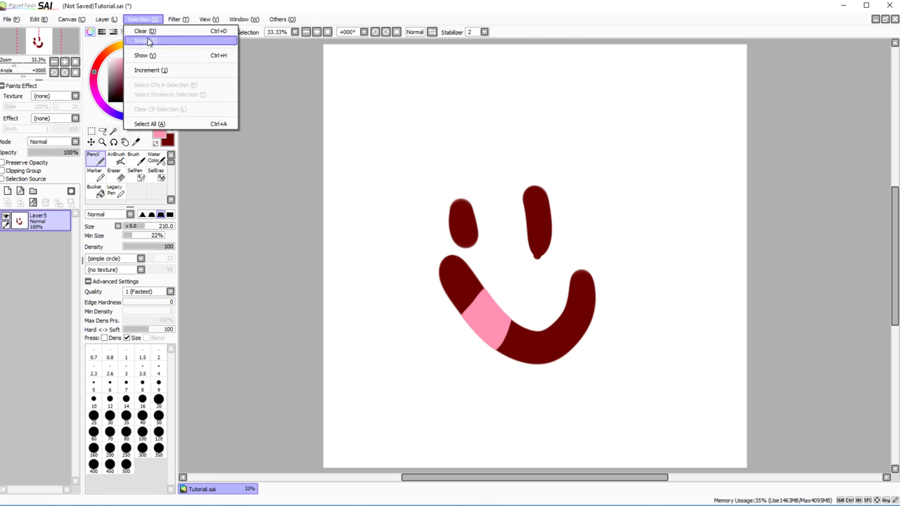
{"action": "left_click", "coordinate": [143, 55]}
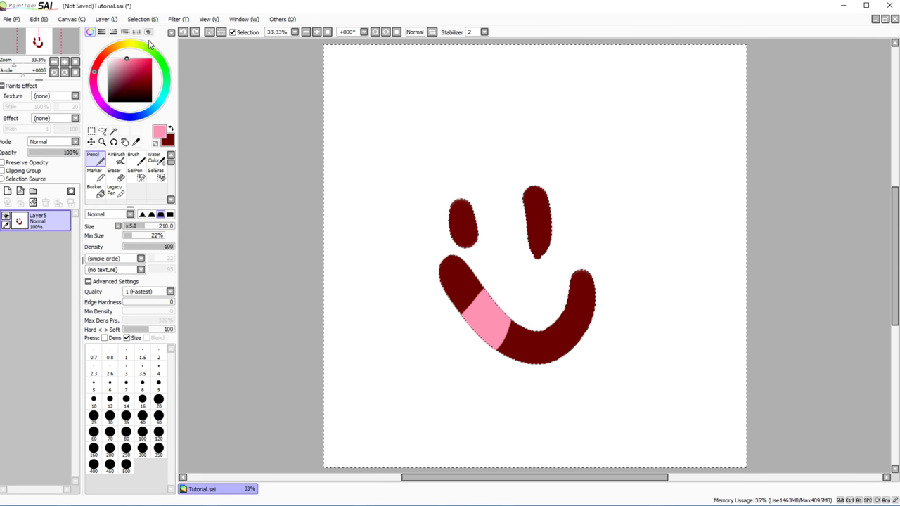
{"action": "left_click", "coordinate": [142, 19]}
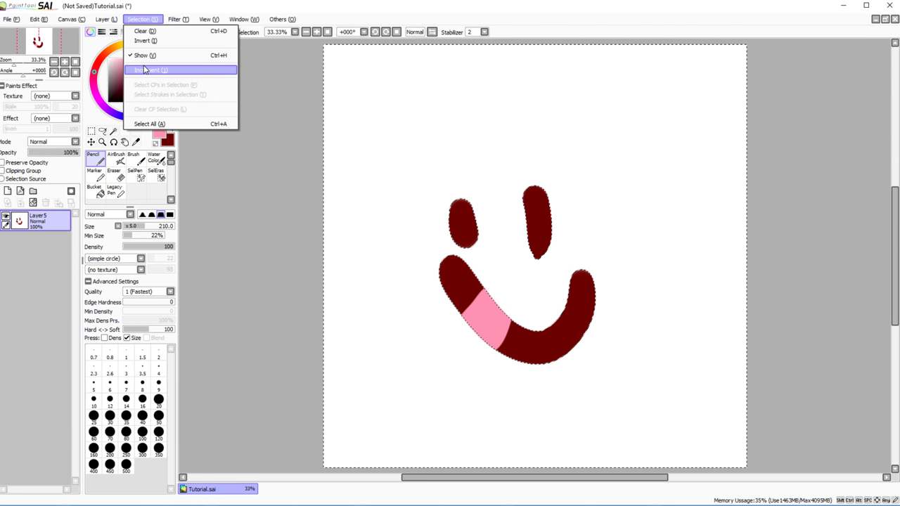
{"action": "left_click", "coordinate": [140, 19]}
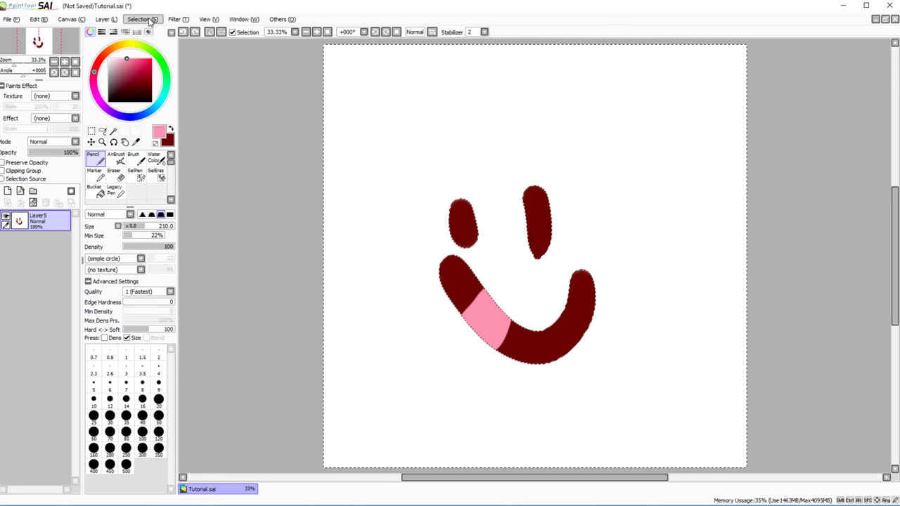
Step: Expand the inverted selection repeatedly with Increment while viewing the tall eye's edge at 300% zoom
{"action": "left_click", "coordinate": [317, 31]}
{"action": "left_click", "coordinate": [316, 32]}
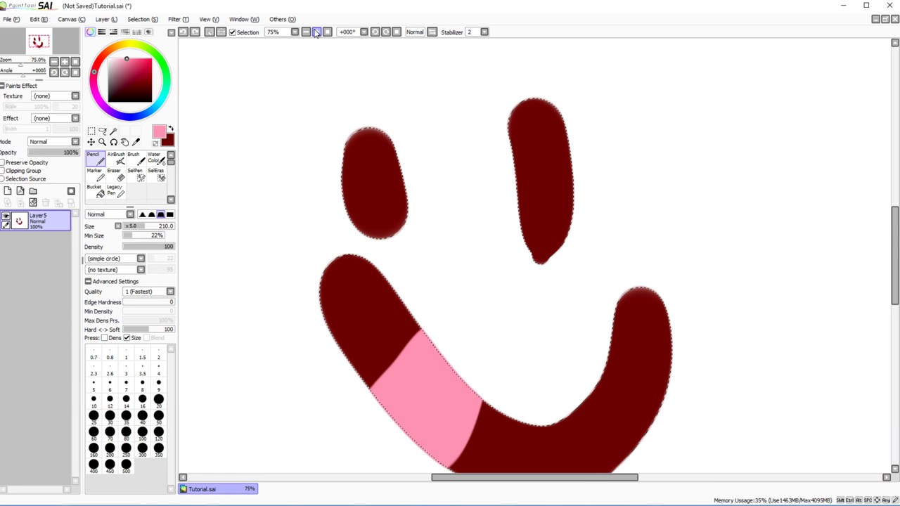
{"action": "left_click", "coordinate": [316, 32]}
{"action": "left_click_drag", "start_coordinate": [895, 251], "coordinate": [893, 210]}
{"action": "left_click", "coordinate": [105, 19]}
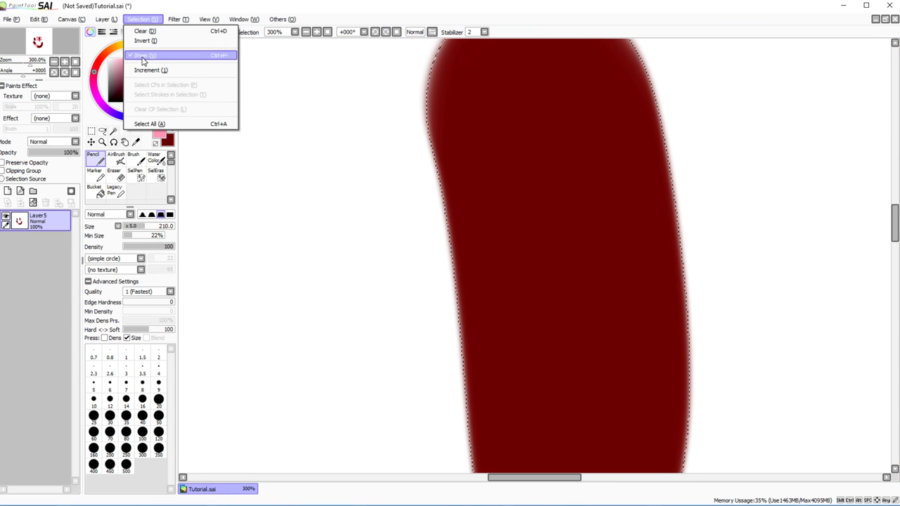
{"action": "left_click", "coordinate": [140, 20]}
{"action": "left_click", "coordinate": [140, 20]}
{"action": "left_click", "coordinate": [140, 19]}
{"action": "left_click", "coordinate": [141, 19]}
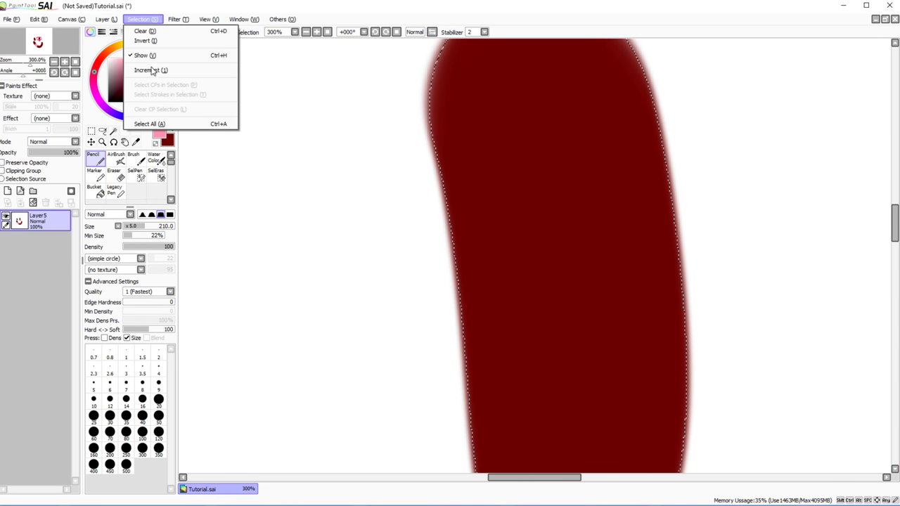
{"action": "left_click", "coordinate": [150, 70]}
{"action": "left_click", "coordinate": [140, 20]}
{"action": "left_click", "coordinate": [151, 70]}
{"action": "left_click", "coordinate": [141, 19]}
{"action": "left_click", "coordinate": [147, 71]}
{"action": "left_click", "coordinate": [141, 19]}
{"action": "left_click", "coordinate": [148, 71]}
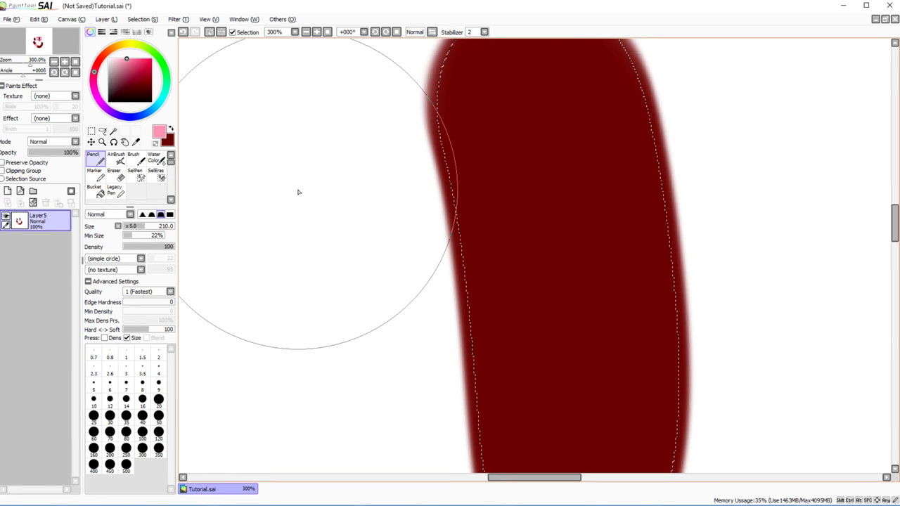
Step: Paint pink over the tall eye with the Pencil to test the expanded selection, and undo the paint and the expansion
{"action": "left_click", "coordinate": [96, 163]}
{"action": "mouse_move", "coordinate": [382, 241]}
{"action": "left_mouse_down"}
{"action": "mouse_move", "coordinate": [450, 298]}
{"action": "mouse_move", "coordinate": [438, 300]}
{"action": "mouse_move", "coordinate": [422, 240]}
{"action": "mouse_move", "coordinate": [436, 111]}
{"action": "mouse_move", "coordinate": [537, 69]}
{"action": "mouse_move", "coordinate": [660, 184]}
{"action": "mouse_move", "coordinate": [680, 371]}
{"action": "mouse_move", "coordinate": [604, 447]}
{"action": "mouse_move", "coordinate": [408, 375]}
{"action": "mouse_move", "coordinate": [399, 160]}
{"action": "mouse_move", "coordinate": [569, 109]}
{"action": "left_mouse_up"}
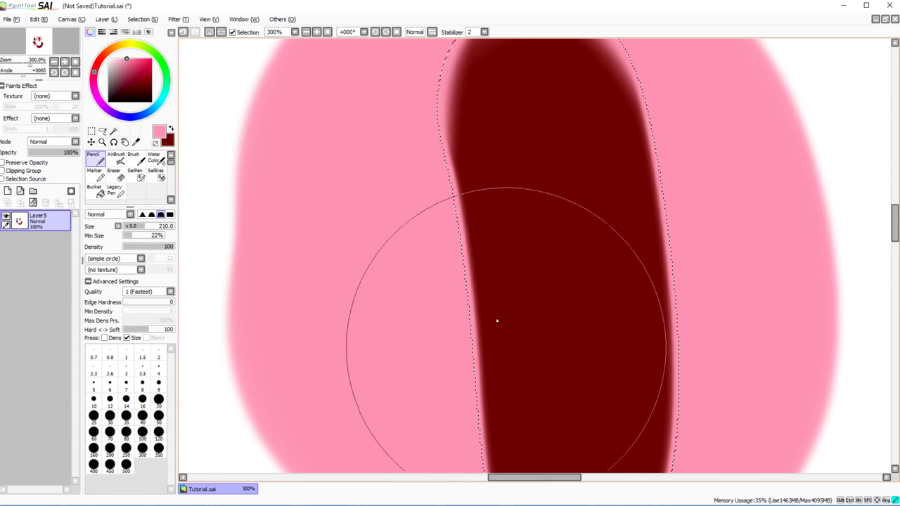
{"action": "left_click", "coordinate": [306, 32]}
{"action": "left_click", "coordinate": [306, 32]}
{"action": "left_click", "coordinate": [306, 32]}
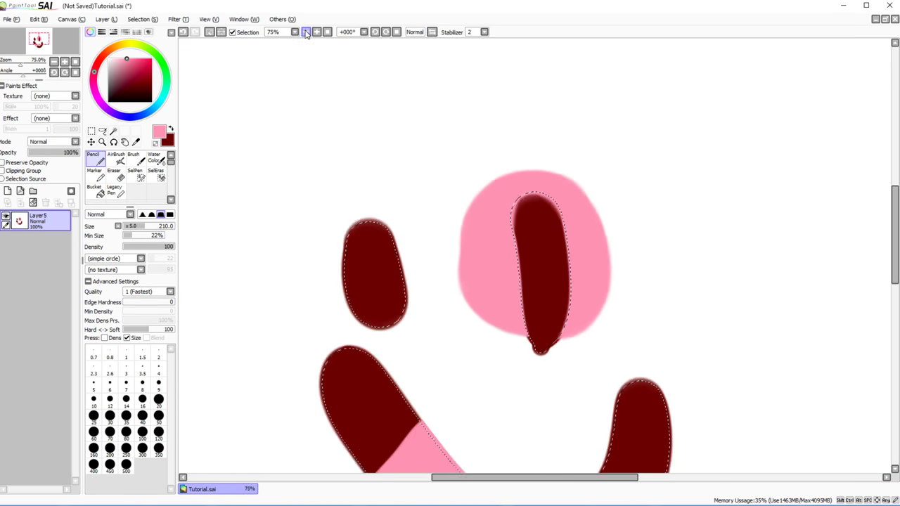
{"action": "left_click", "coordinate": [307, 32]}
{"action": "scroll", "coordinate": [272, 76], "scroll_direction": "up", "scroll_amount": 2}
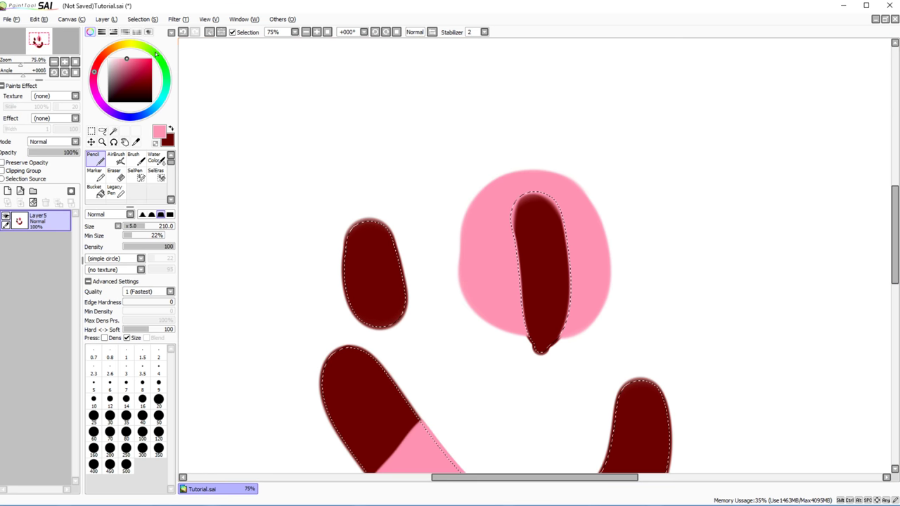
{"action": "left_click", "coordinate": [182, 33]}
{"action": "left_click", "coordinate": [182, 32]}
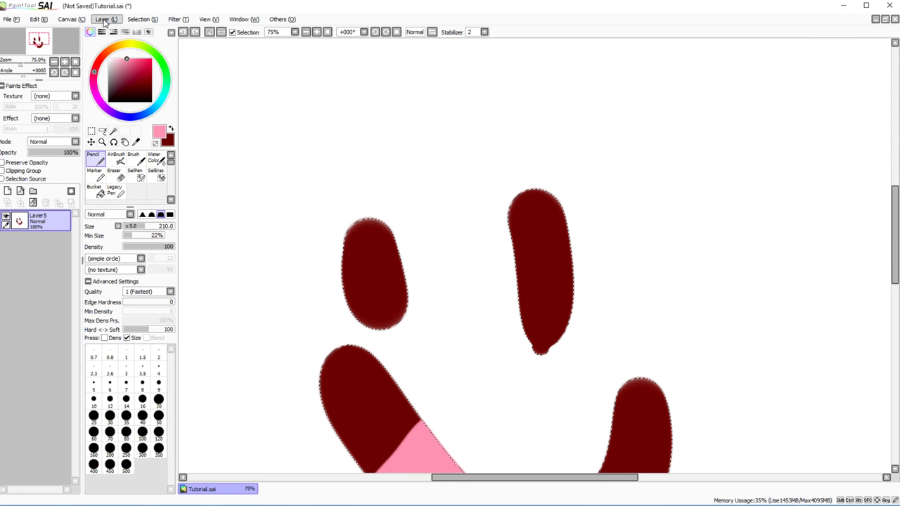
Step: Look over the selection, filter and view commands, opening the Hue and Saturation filter and cancelling it
{"action": "left_click", "coordinate": [140, 18]}
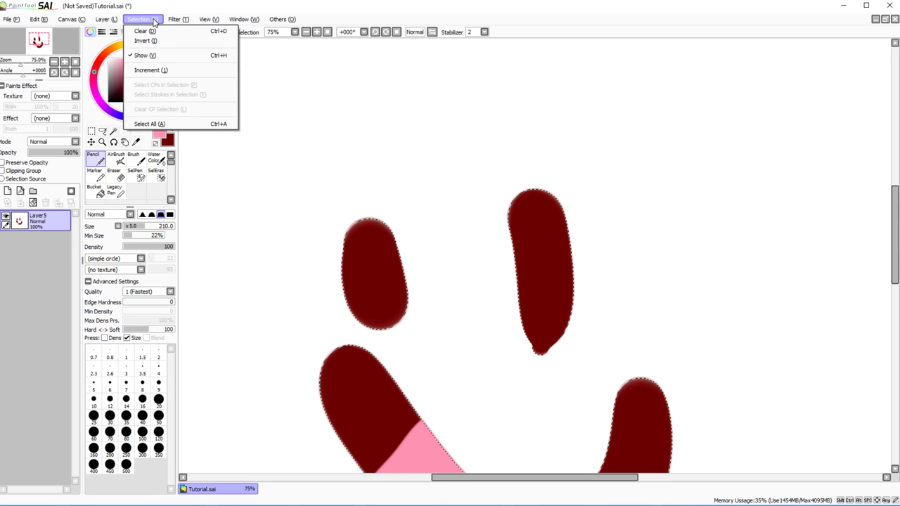
{"action": "mouse_move", "coordinate": [174, 22]}
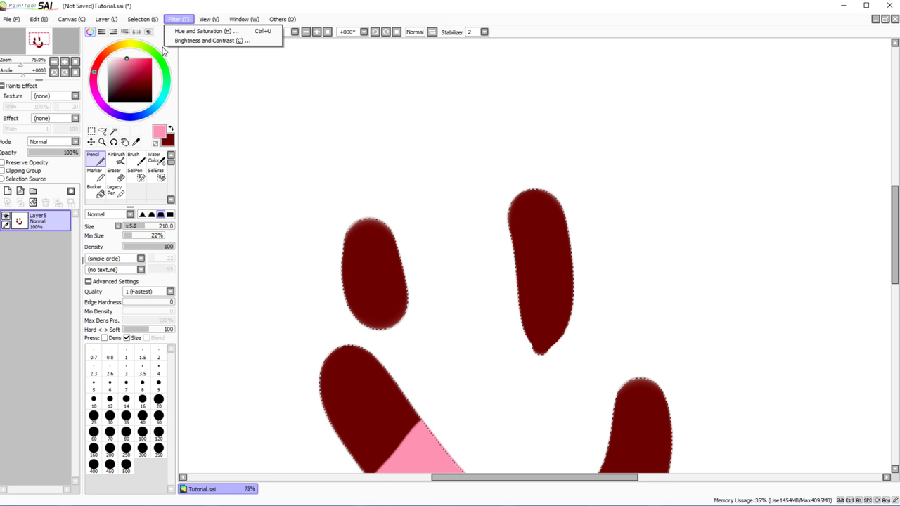
{"action": "left_click", "coordinate": [185, 32]}
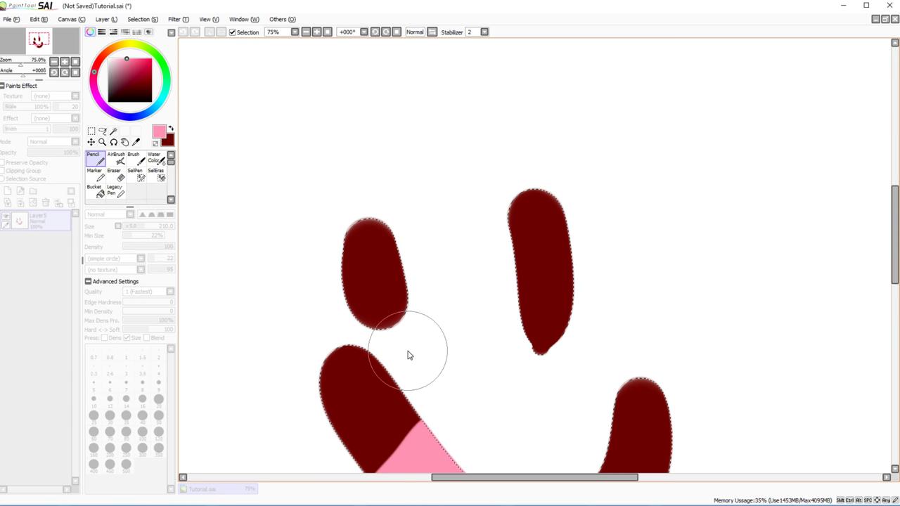
{"action": "key", "text": "Escape"}
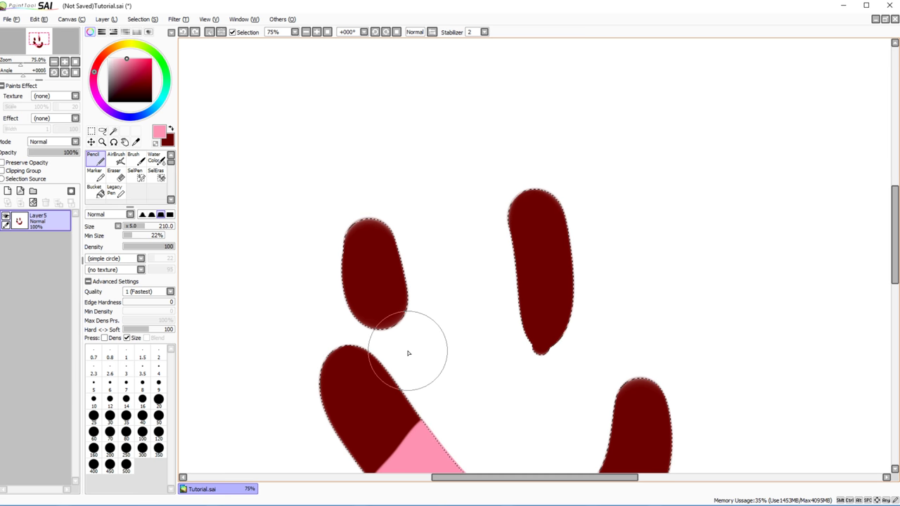
{"action": "left_click", "coordinate": [202, 22]}
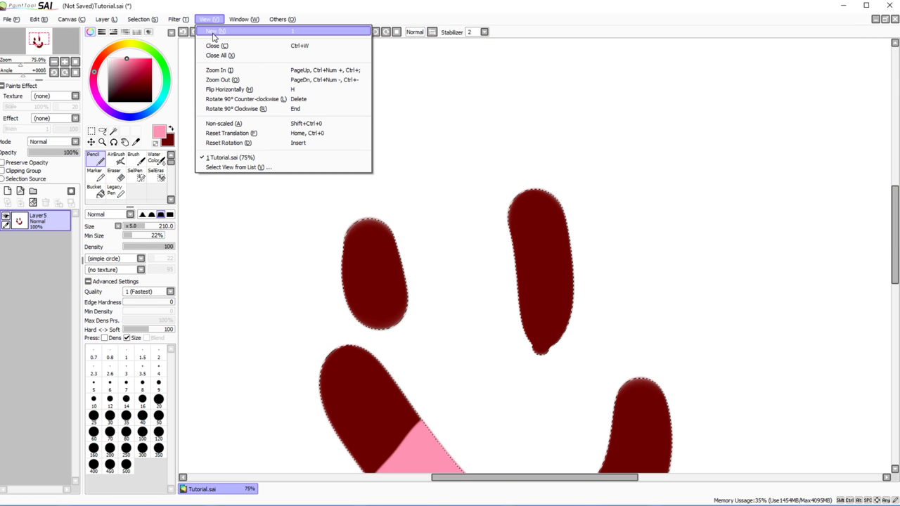
{"action": "mouse_move", "coordinate": [178, 20]}
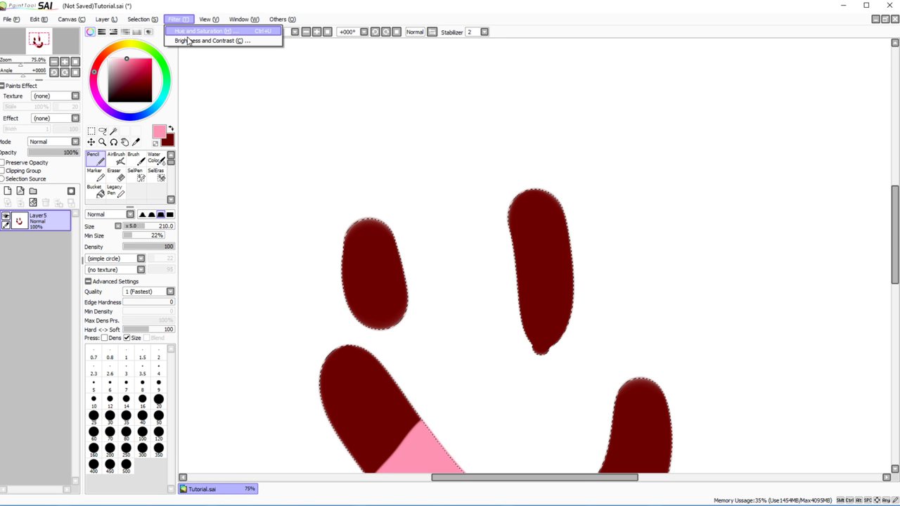
Step: Fit the whole canvas in view and flip the view horizontally
{"action": "mouse_move", "coordinate": [211, 21]}
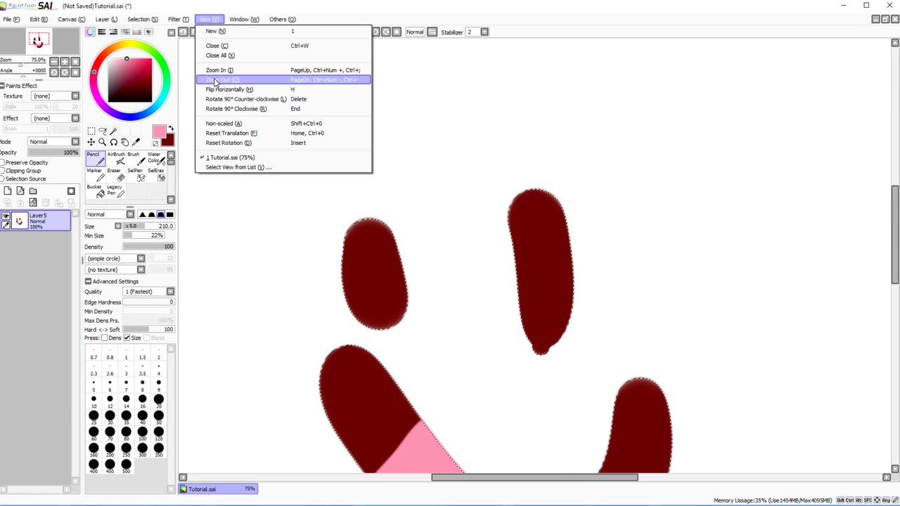
{"action": "key", "text": "Escape"}
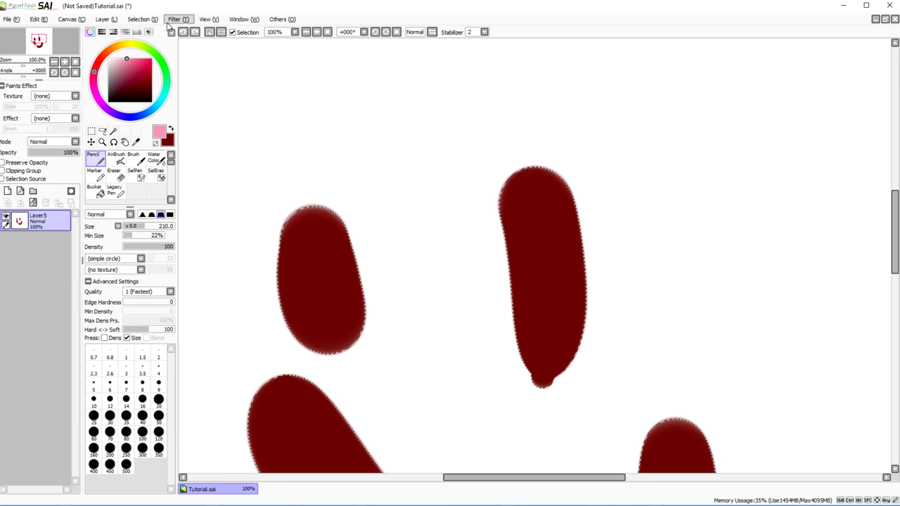
{"action": "left_click", "coordinate": [323, 32]}
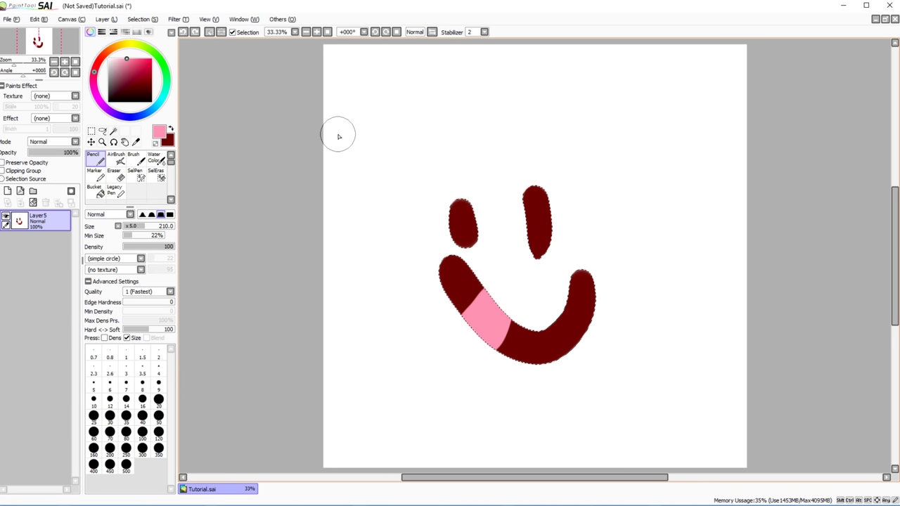
{"action": "left_click", "coordinate": [209, 19]}
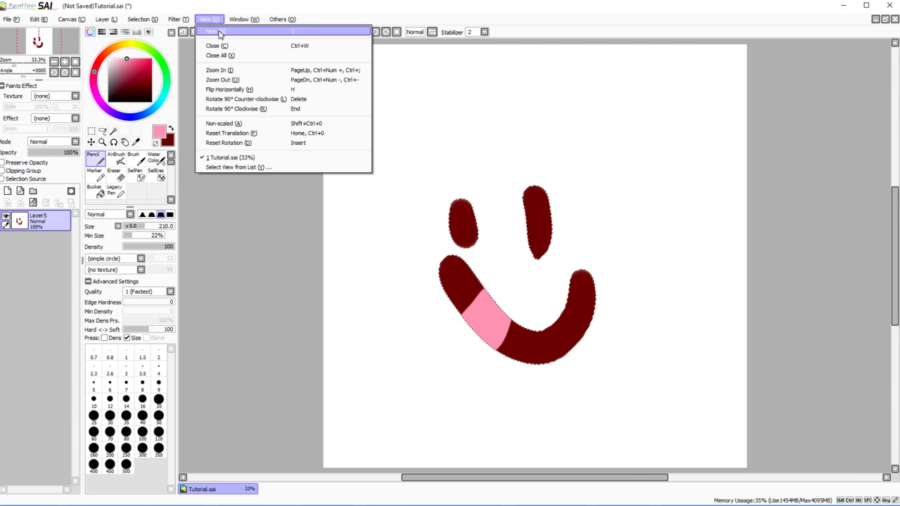
{"action": "left_click", "coordinate": [229, 90]}
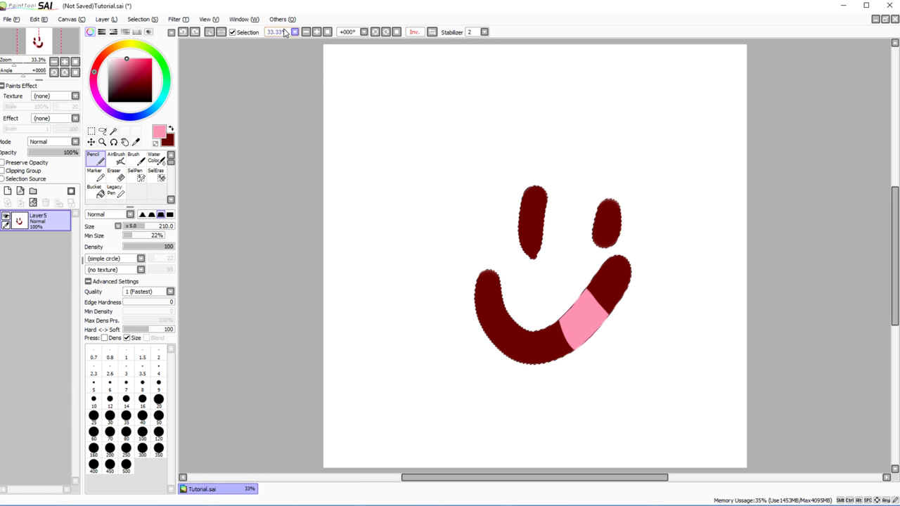
Step: Display the flipped drawing at its non-scaled size and shift the view to bring the face into sight
{"action": "left_click", "coordinate": [209, 19]}
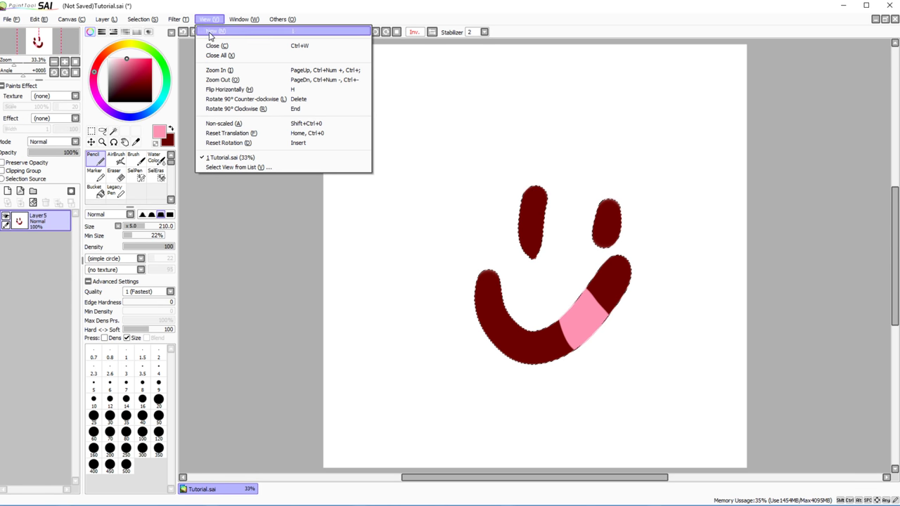
{"action": "left_click", "coordinate": [235, 124]}
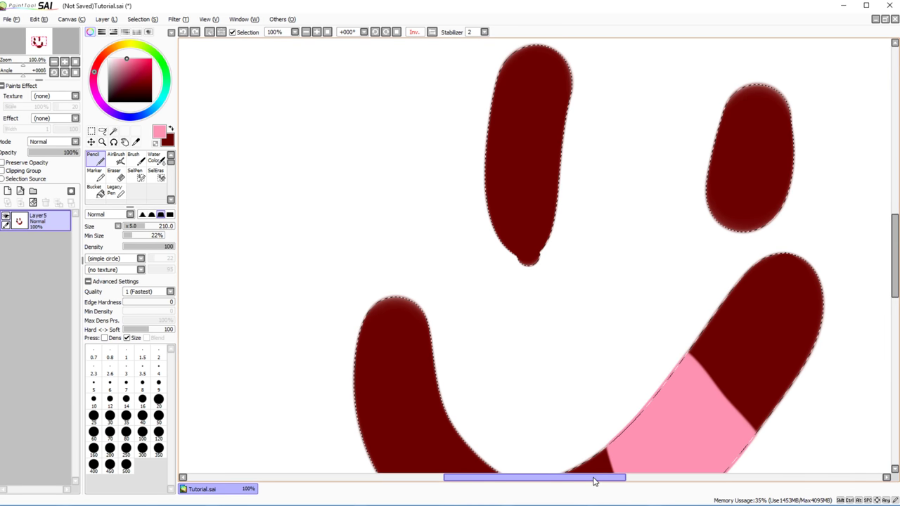
{"action": "mouse_move", "coordinate": [595, 480]}
{"action": "left_mouse_down"}
{"action": "mouse_move", "coordinate": [725, 468]}
{"action": "mouse_move", "coordinate": [559, 478]}
{"action": "mouse_move", "coordinate": [610, 479]}
{"action": "left_mouse_up"}
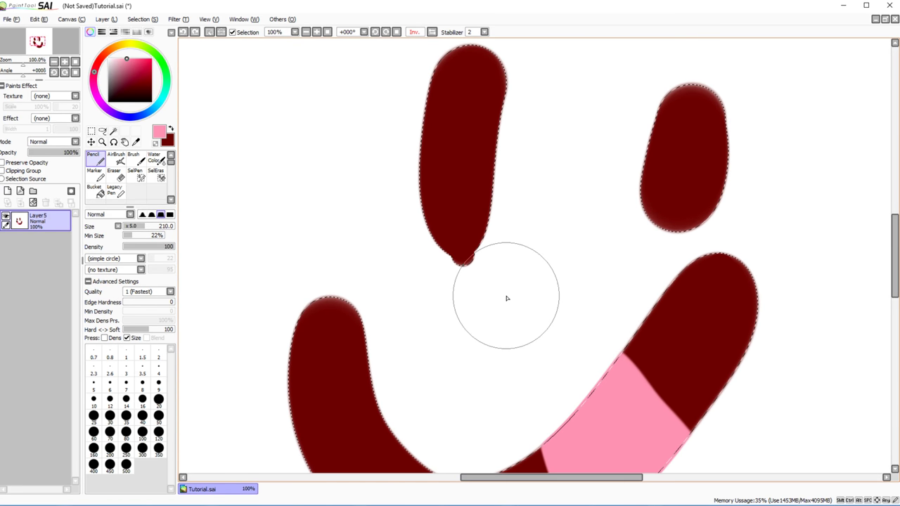
Step: Turn on Show Color and Tool to Right, and turn it off again to restore the original panel layout
{"action": "left_click", "coordinate": [214, 20]}
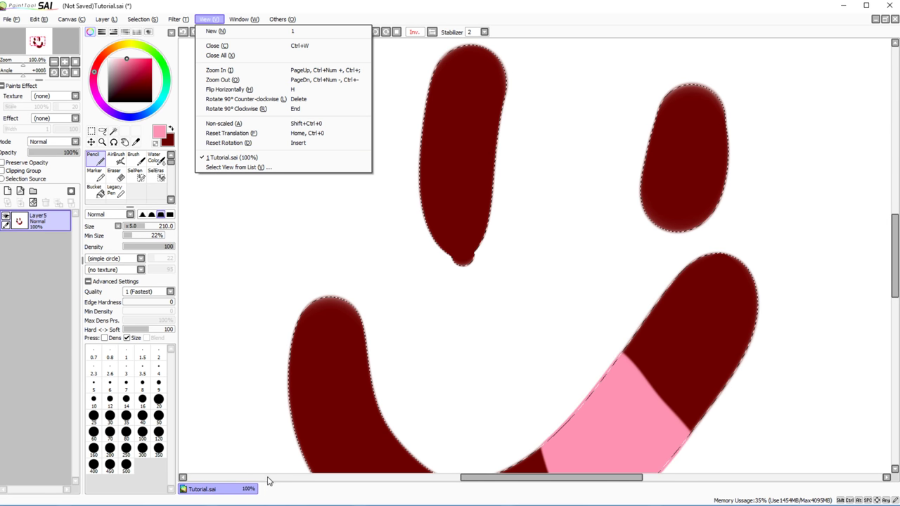
{"action": "mouse_move", "coordinate": [231, 19]}
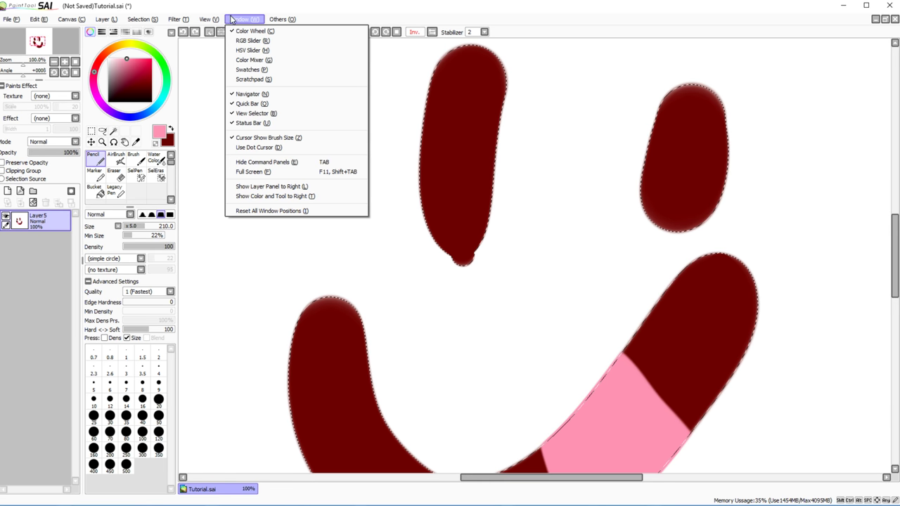
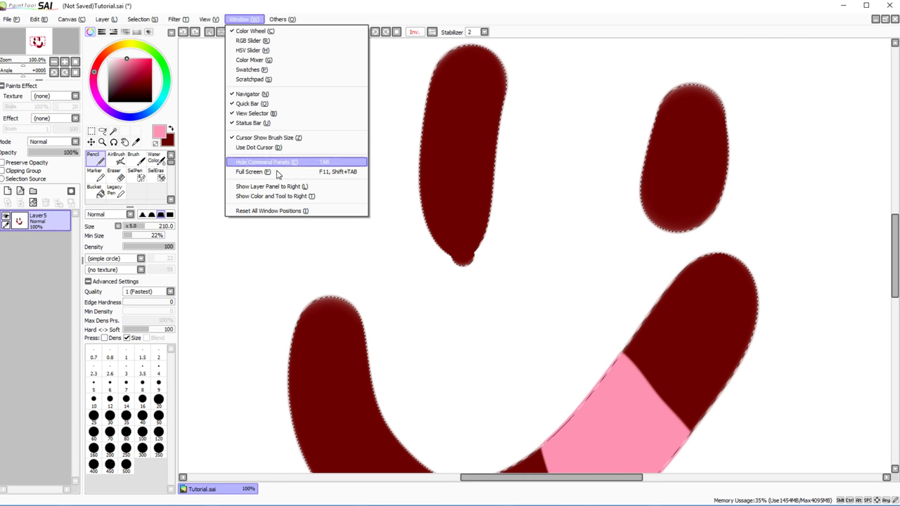
{"action": "left_click", "coordinate": [271, 196]}
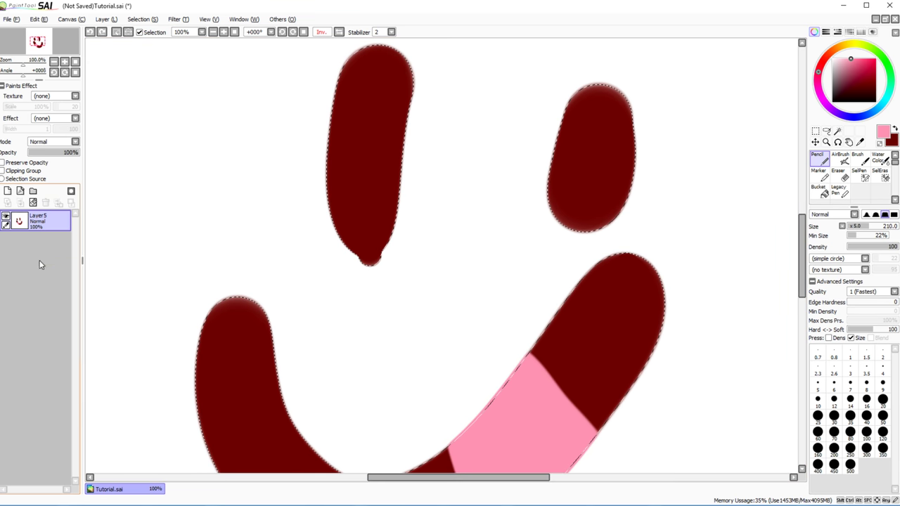
{"action": "left_click", "coordinate": [237, 20]}
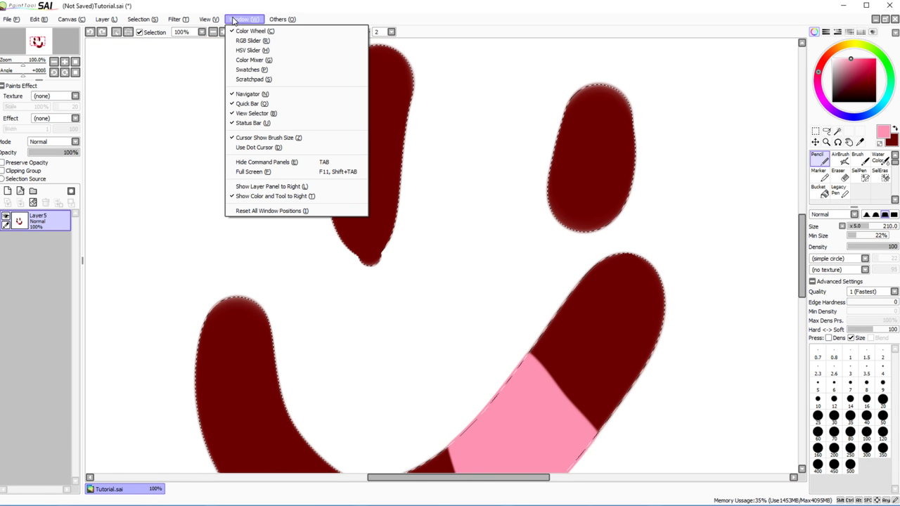
{"action": "left_click", "coordinate": [257, 196]}
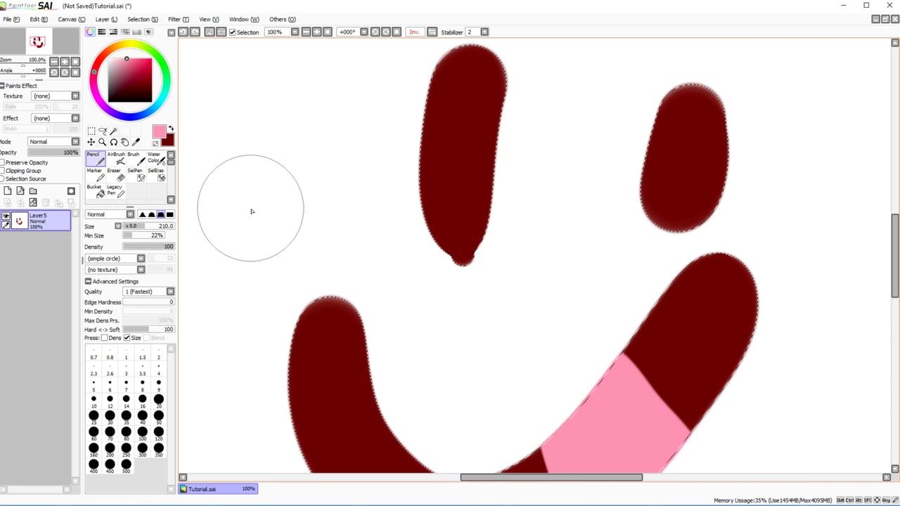
Step: Examine the Workspace Usage, Digitizer Support and Tools settings in the Options dialog, and close it without changes
{"action": "left_click", "coordinate": [244, 19]}
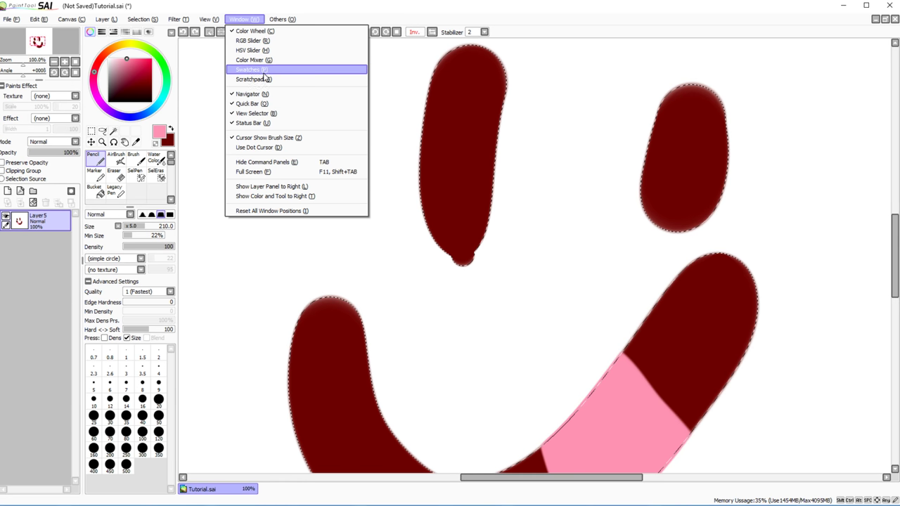
{"action": "mouse_move", "coordinate": [275, 21]}
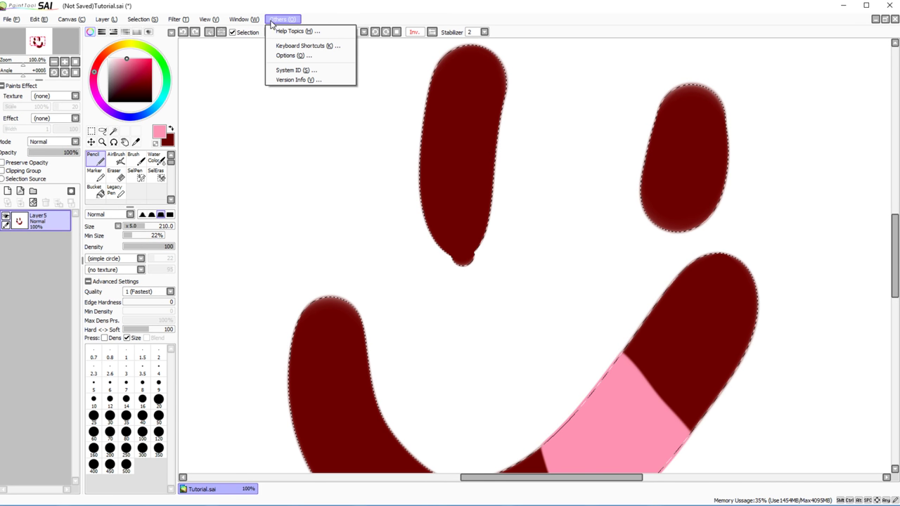
{"action": "left_click", "coordinate": [288, 55]}
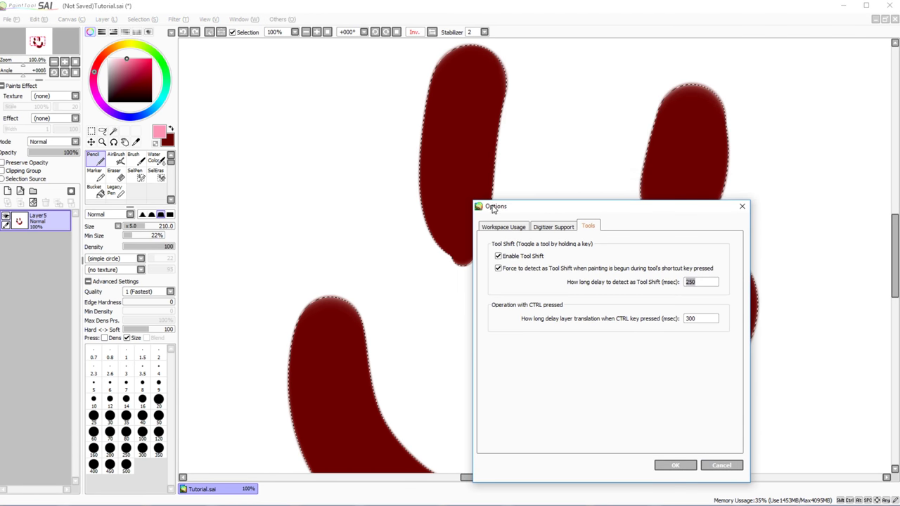
{"action": "left_click", "coordinate": [511, 227]}
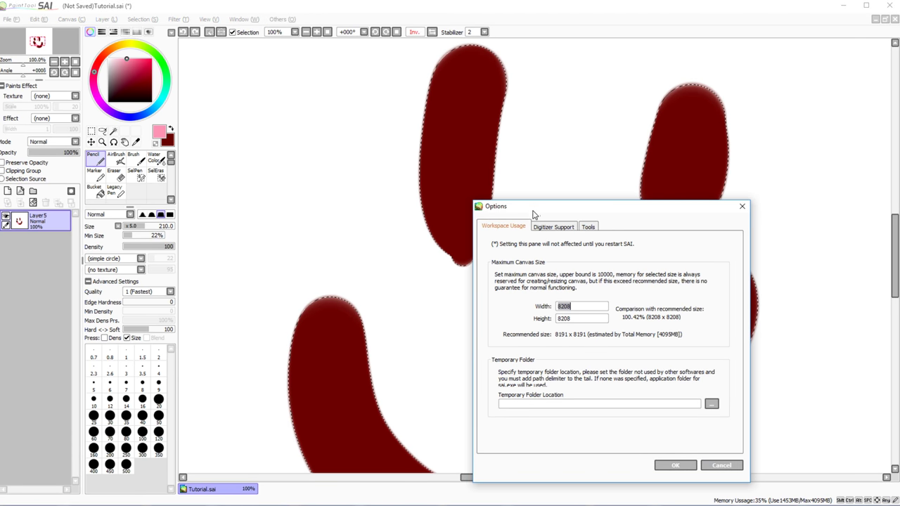
{"action": "left_click_drag", "start_coordinate": [538, 208], "coordinate": [501, 136]}
{"action": "left_click", "coordinate": [516, 154]}
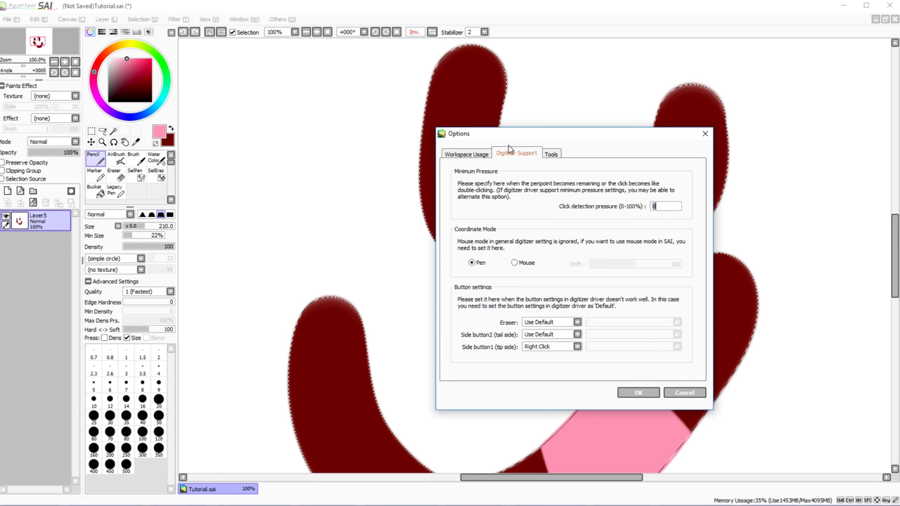
{"action": "left_click", "coordinate": [550, 154]}
{"action": "left_click", "coordinate": [466, 154]}
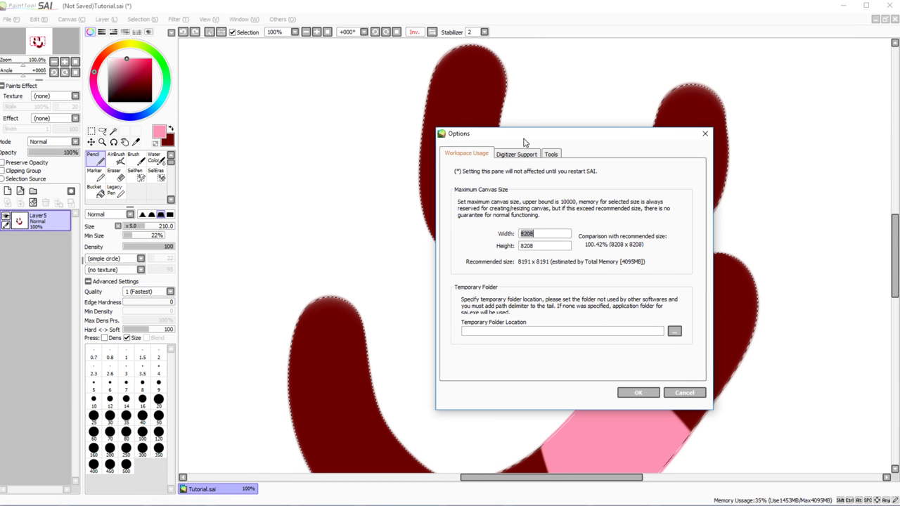
{"action": "left_click", "coordinate": [550, 154]}
{"action": "left_click", "coordinate": [706, 134]}
Step: Look through the key assignments in the Keyboard Shortcuts preferences, and close them without changes
{"action": "left_click", "coordinate": [280, 19]}
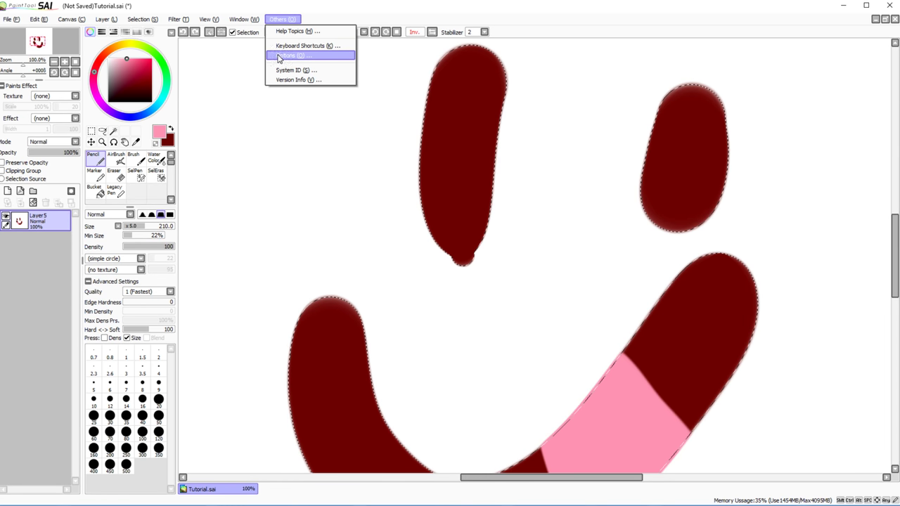
{"action": "left_click", "coordinate": [280, 46]}
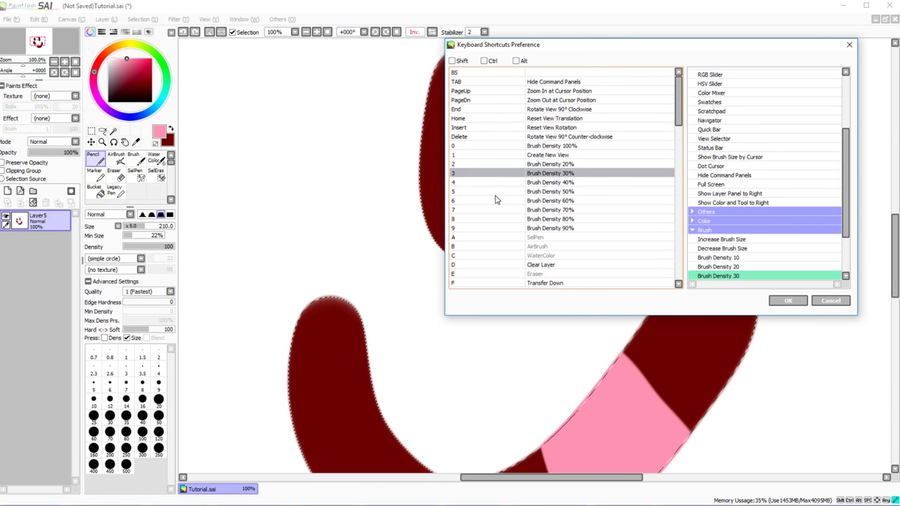
{"action": "scroll", "coordinate": [556, 189], "scroll_direction": "down", "scroll_amount": 18}
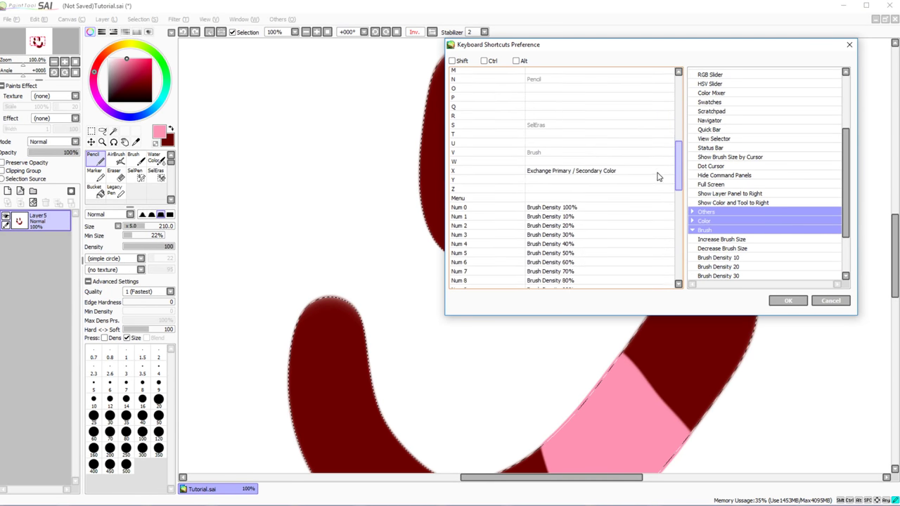
{"action": "scroll", "coordinate": [656, 229], "scroll_direction": "up", "scroll_amount": 18}
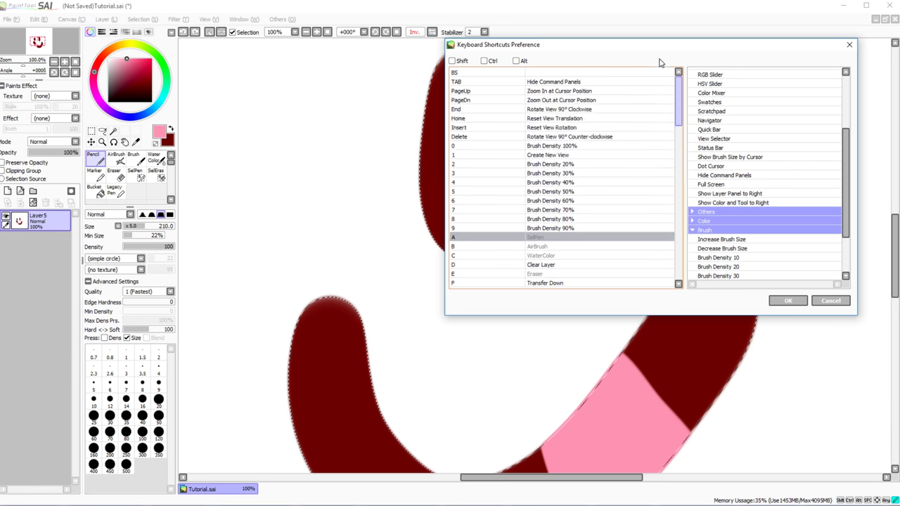
{"action": "left_click", "coordinate": [847, 47]}
{"action": "left_click", "coordinate": [283, 19]}
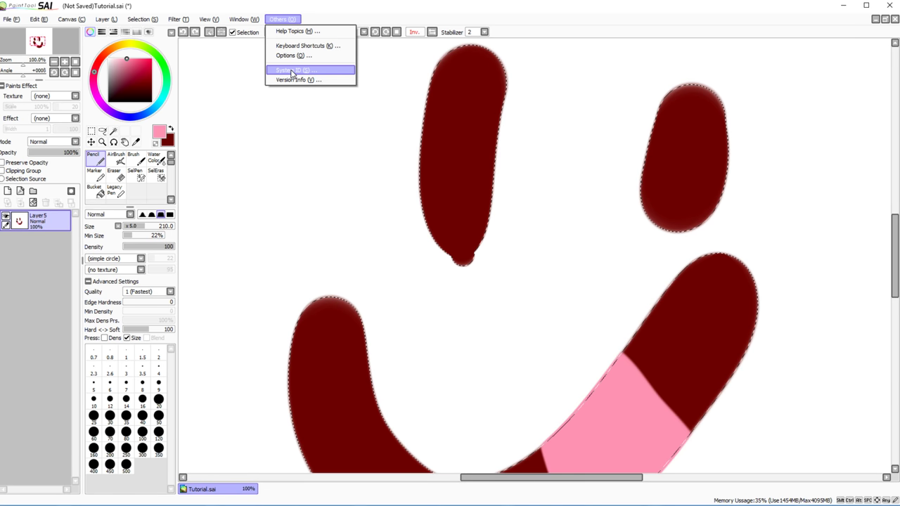
{"action": "key", "text": "Escape"}
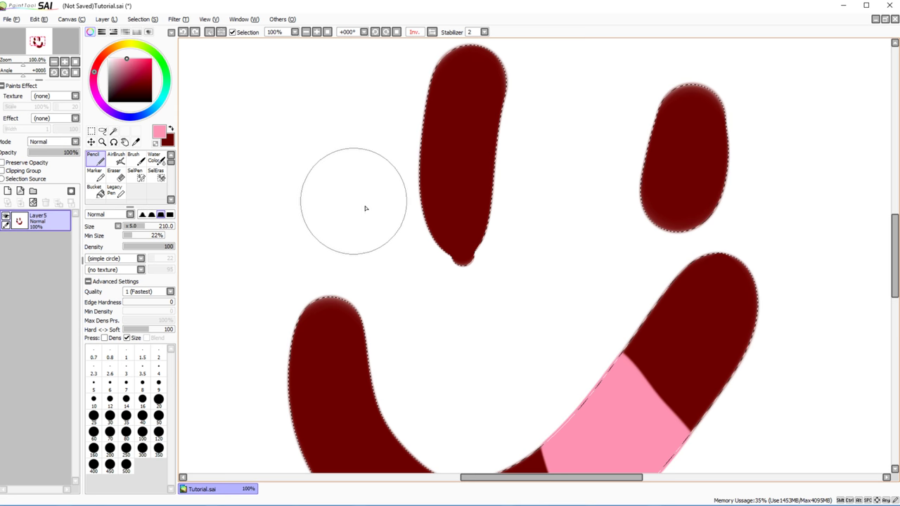
Step: Reset the view to the whole unflipped canvas, and minimise and reopen the Tutorial.sai canvas
{"action": "left_click", "coordinate": [327, 32]}
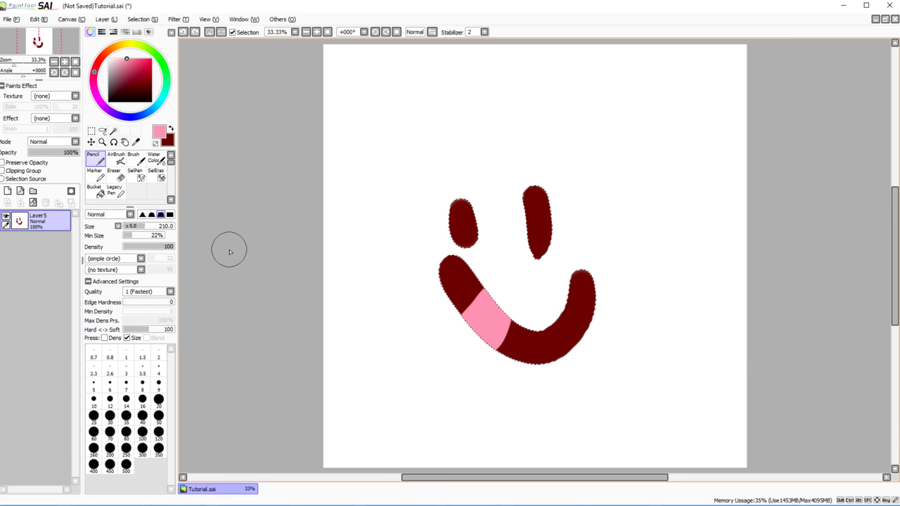
{"action": "left_click", "coordinate": [875, 20]}
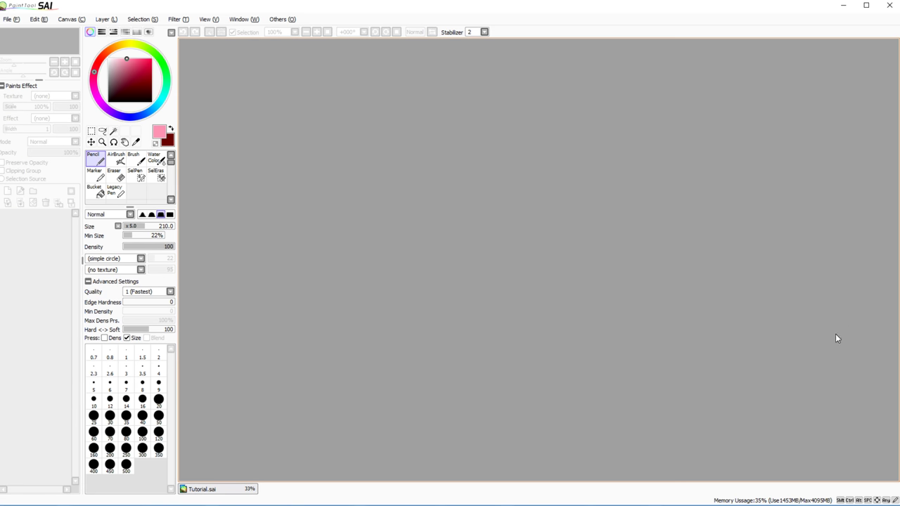
{"action": "left_click", "coordinate": [211, 490]}
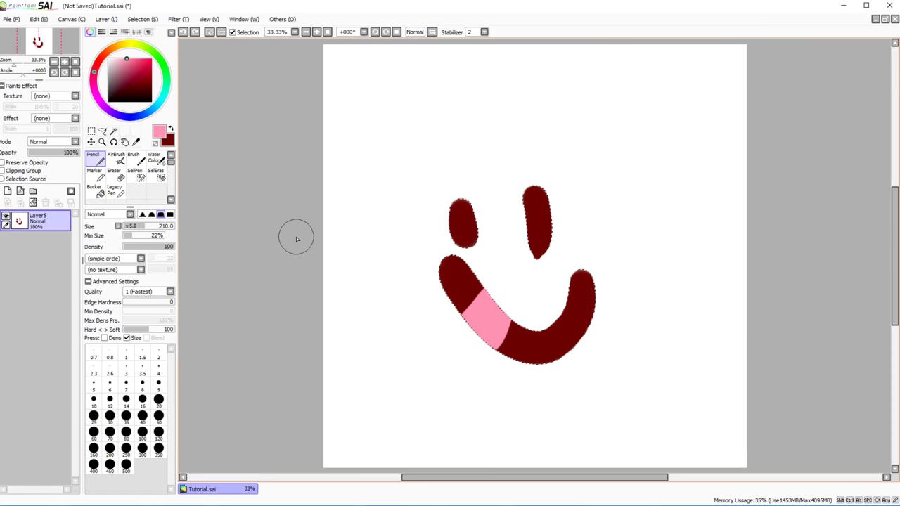
Step: Float the Tutorial.sai canvas in its own window, move it around the workspace, and maximise it again
{"action": "left_click", "coordinate": [886, 19]}
{"action": "left_click_drag", "start_coordinate": [391, 82], "coordinate": [756, 100]}
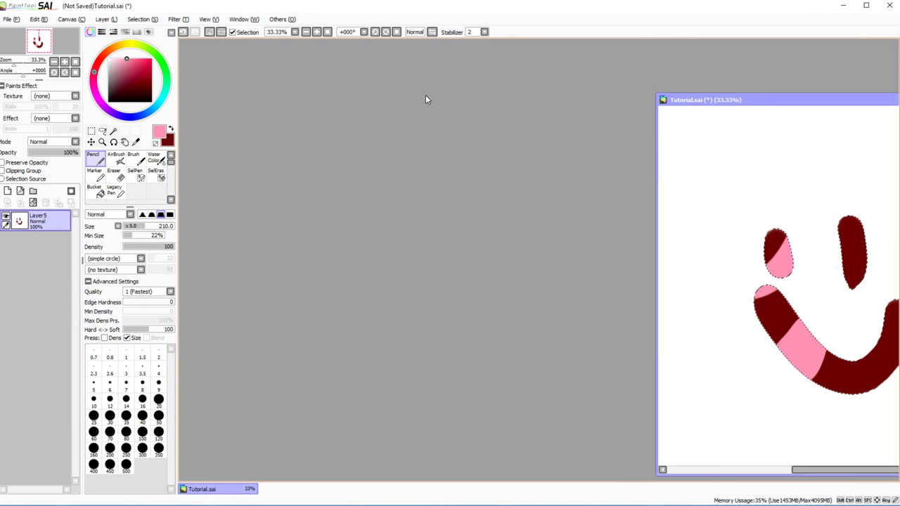
{"action": "mouse_move", "coordinate": [426, 99]}
{"action": "left_mouse_down"}
{"action": "mouse_move", "coordinate": [647, 99]}
{"action": "mouse_move", "coordinate": [438, 81]}
{"action": "mouse_move", "coordinate": [703, 166]}
{"action": "mouse_move", "coordinate": [729, 146]}
{"action": "mouse_move", "coordinate": [258, 123]}
{"action": "mouse_move", "coordinate": [578, 72]}
{"action": "mouse_move", "coordinate": [424, 89]}
{"action": "left_mouse_up"}
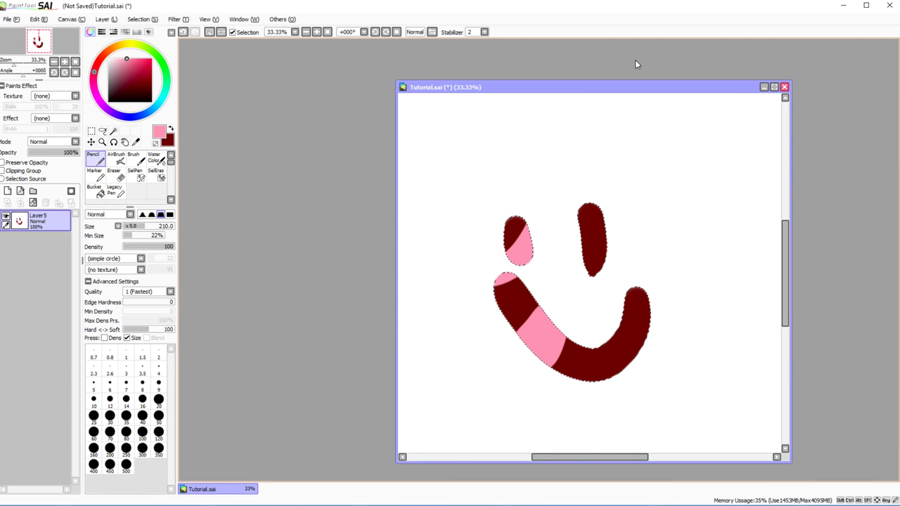
{"action": "left_click_drag", "start_coordinate": [644, 89], "coordinate": [605, 56]}
{"action": "left_click", "coordinate": [735, 50]}
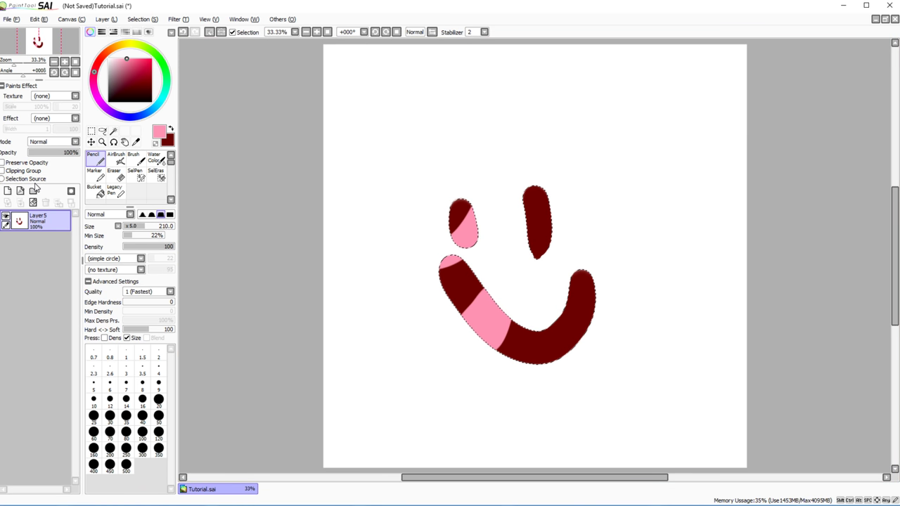
Step: Start exporting the canvas to the Desktop as a PNG named Tutorial, and examine the pixel format choices in the PNG save options
{"action": "left_click", "coordinate": [16, 21]}
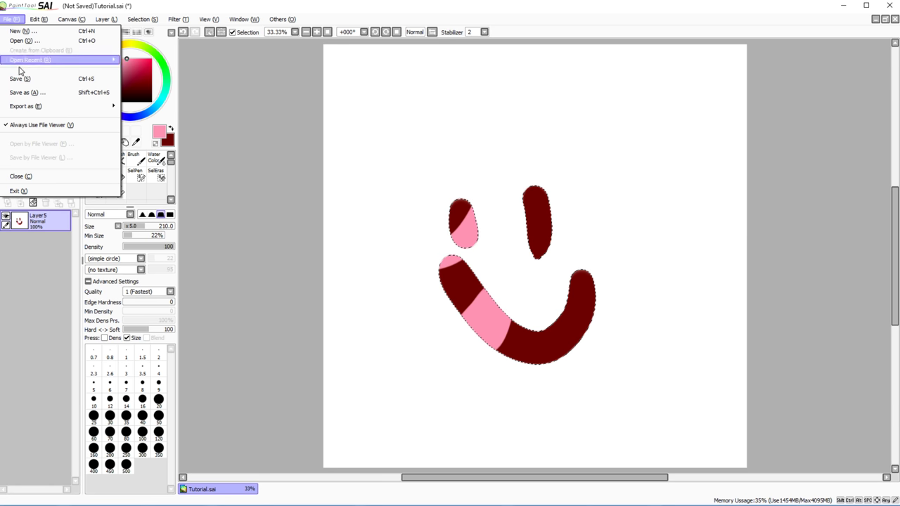
{"action": "mouse_move", "coordinate": [28, 107]}
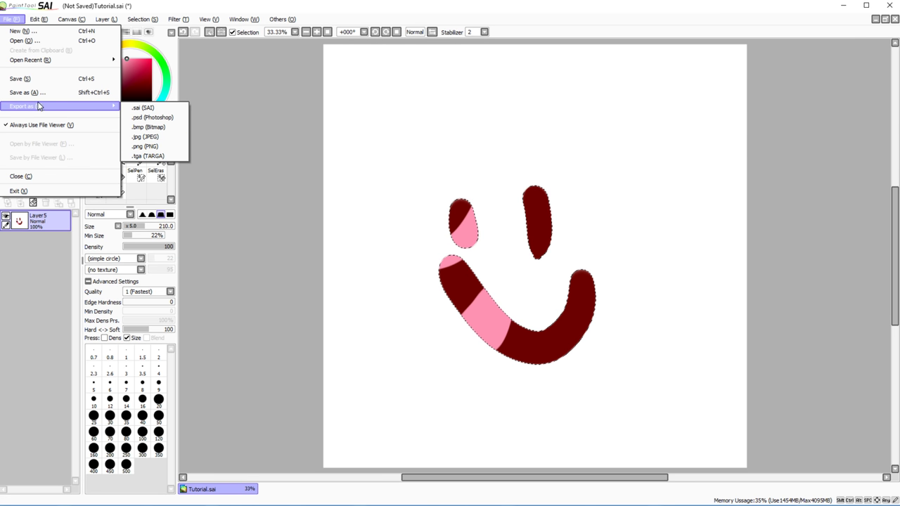
{"action": "mouse_move", "coordinate": [88, 106]}
{"action": "left_click", "coordinate": [145, 150]}
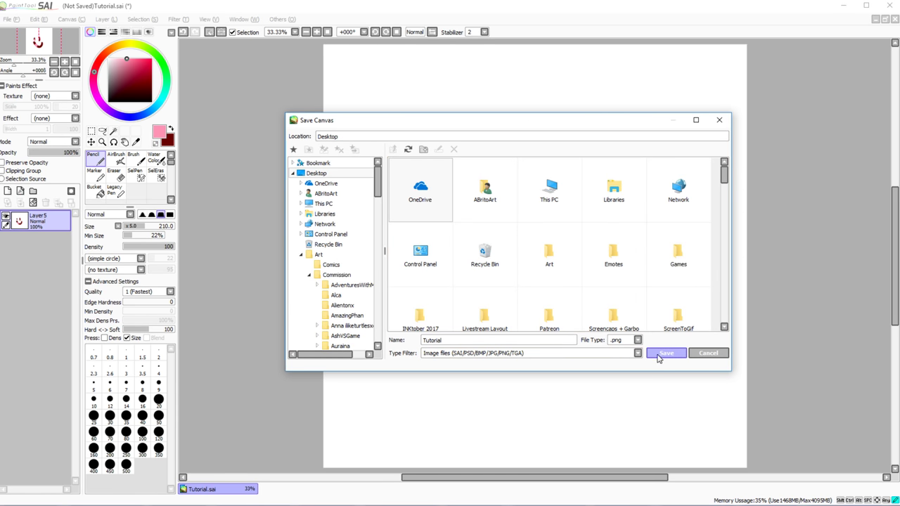
{"action": "left_click", "coordinate": [665, 353]}
{"action": "left_click_drag", "start_coordinate": [573, 20], "coordinate": [592, 298]}
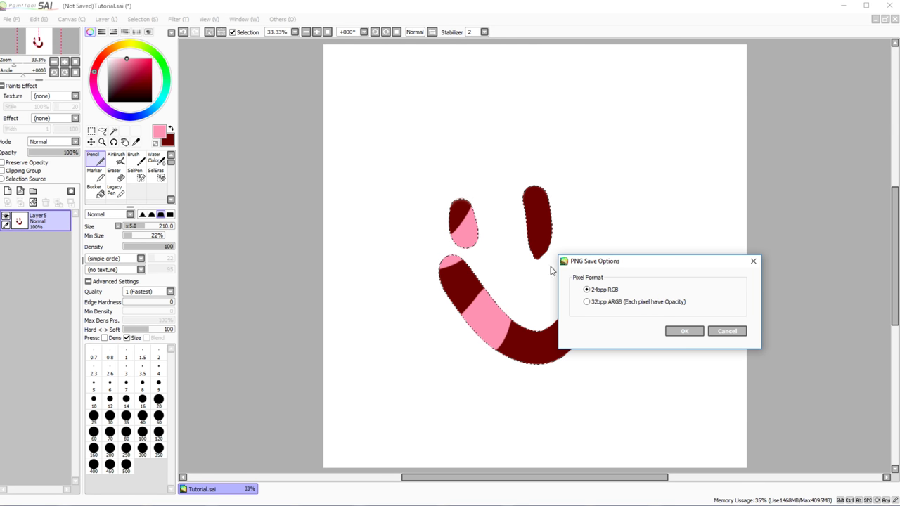
{"action": "left_click", "coordinate": [685, 331]}
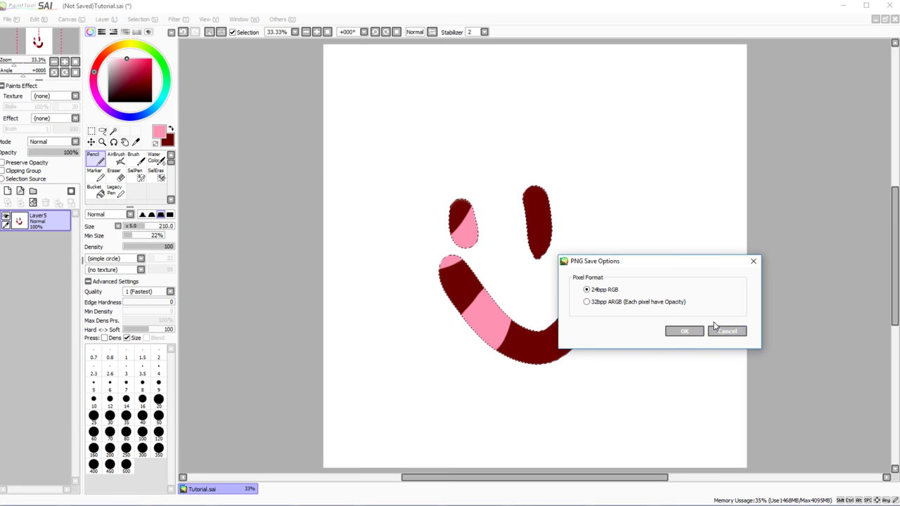
Step: Start exporting the canvas to the Desktop as a JPEG named Tutorial, view the JPEG quality settings, and close them without saving
{"action": "left_click", "coordinate": [12, 19]}
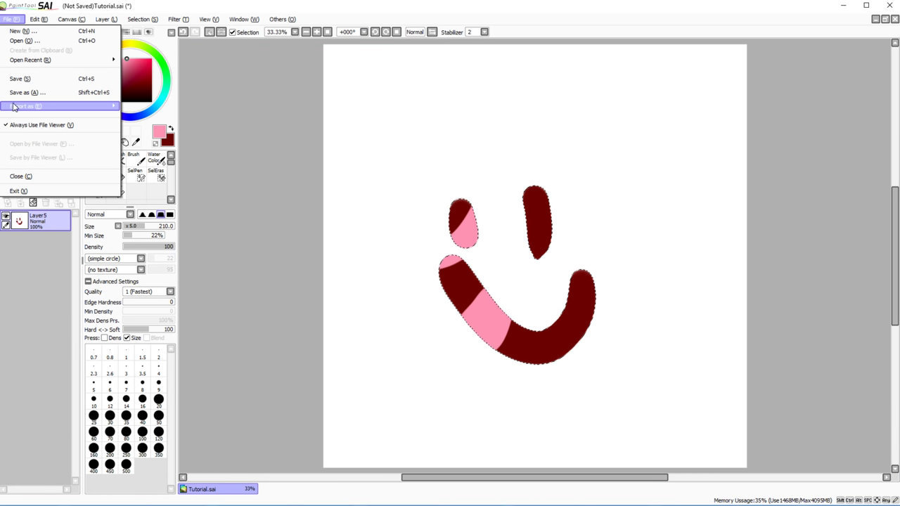
{"action": "left_click", "coordinate": [135, 130]}
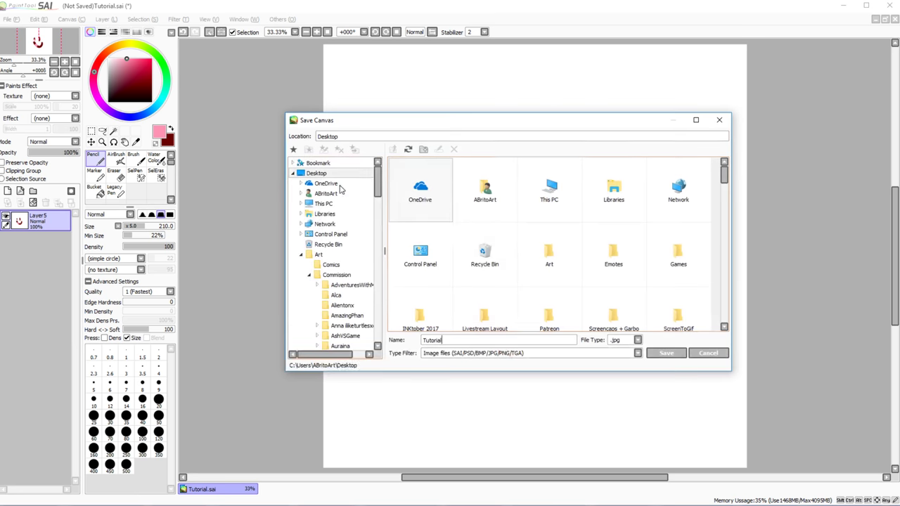
{"action": "left_click", "coordinate": [665, 354]}
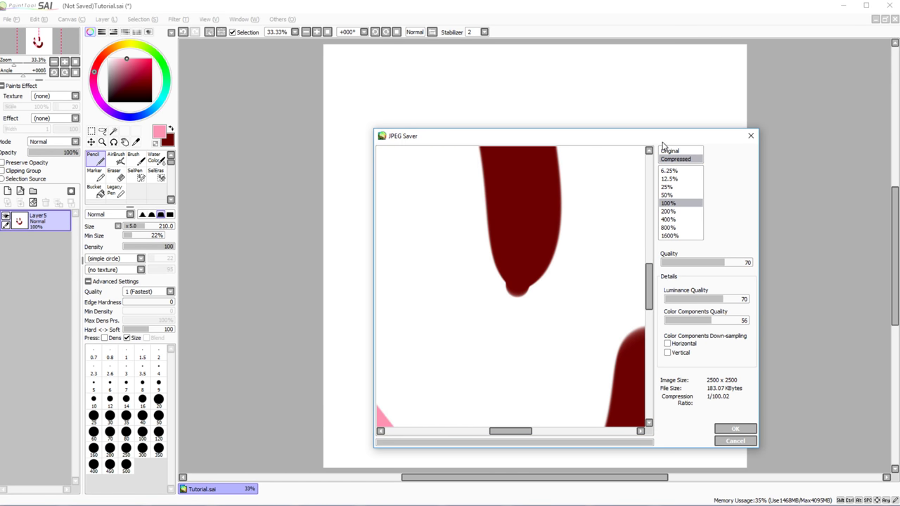
{"action": "left_click", "coordinate": [750, 135]}
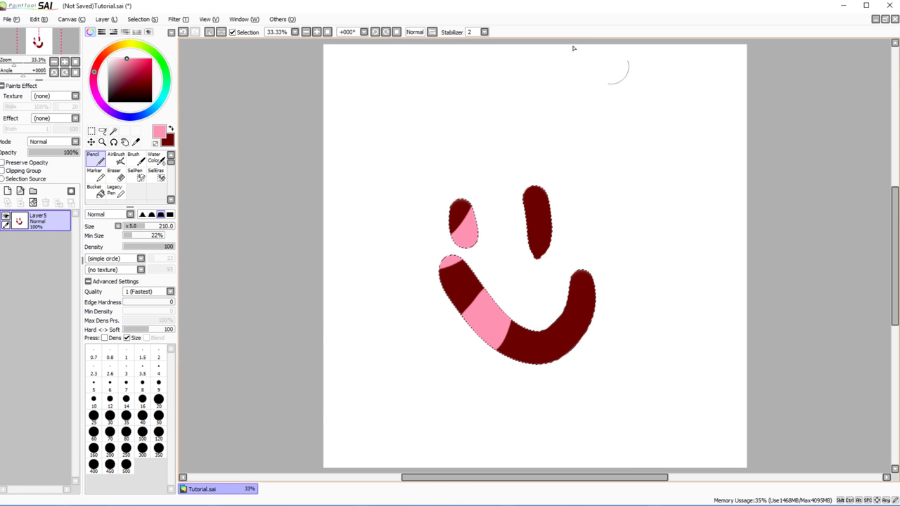
Step: Export the canvas as a Photoshop .psd file
{"action": "left_click", "coordinate": [11, 19]}
{"action": "mouse_move", "coordinate": [32, 110]}
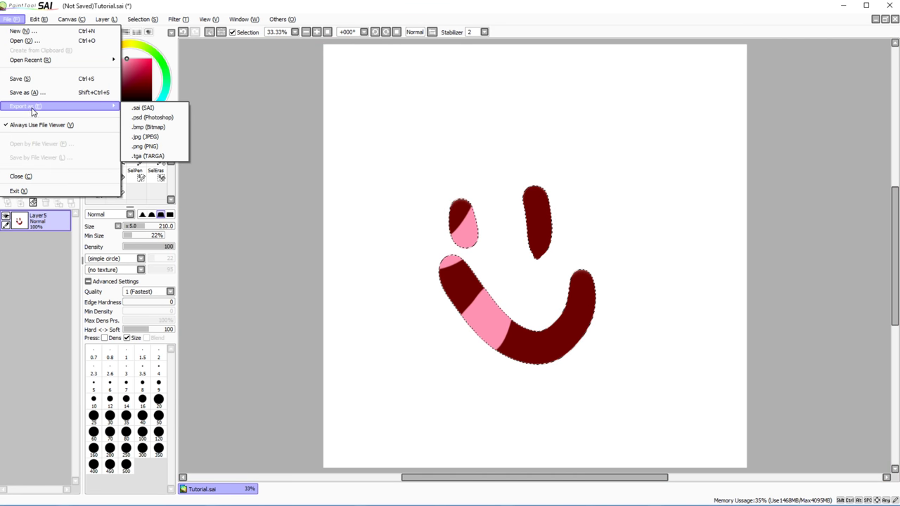
{"action": "left_click", "coordinate": [138, 120]}
{"action": "left_click", "coordinate": [650, 352]}
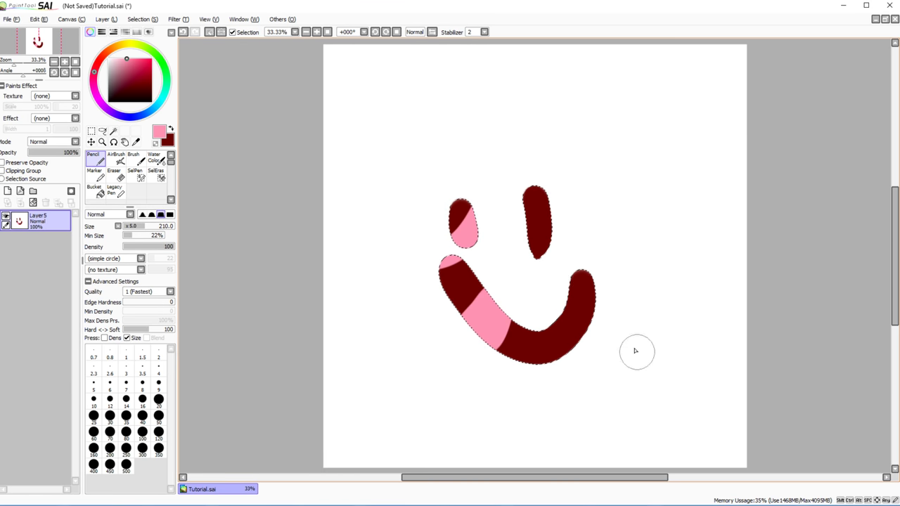
Step: Close the Tutorial.sai canvas without saving its changes
{"action": "left_click", "coordinate": [10, 19]}
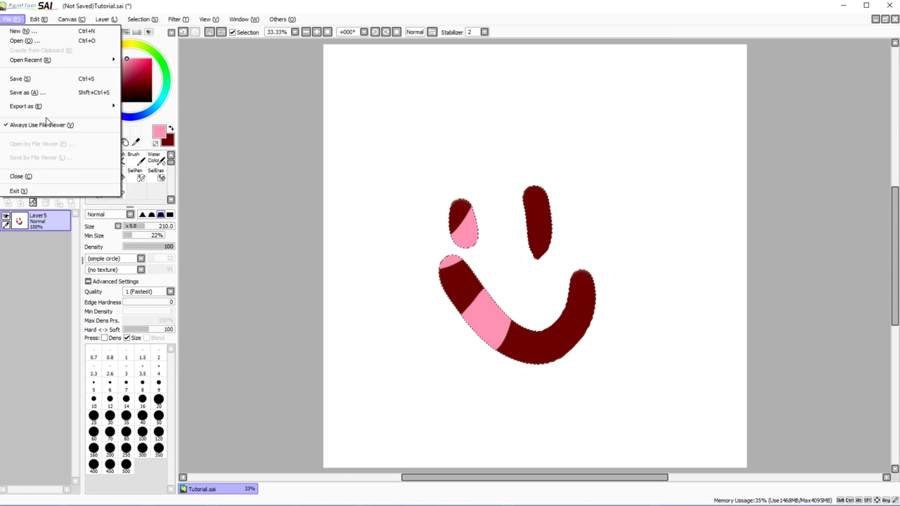
{"action": "mouse_move", "coordinate": [47, 106]}
{"action": "mouse_move", "coordinate": [36, 19]}
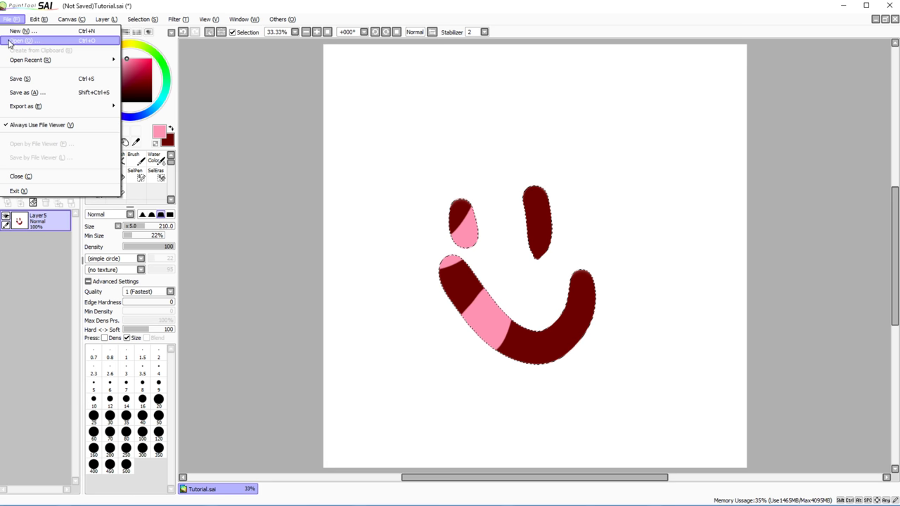
{"action": "left_click", "coordinate": [41, 182]}
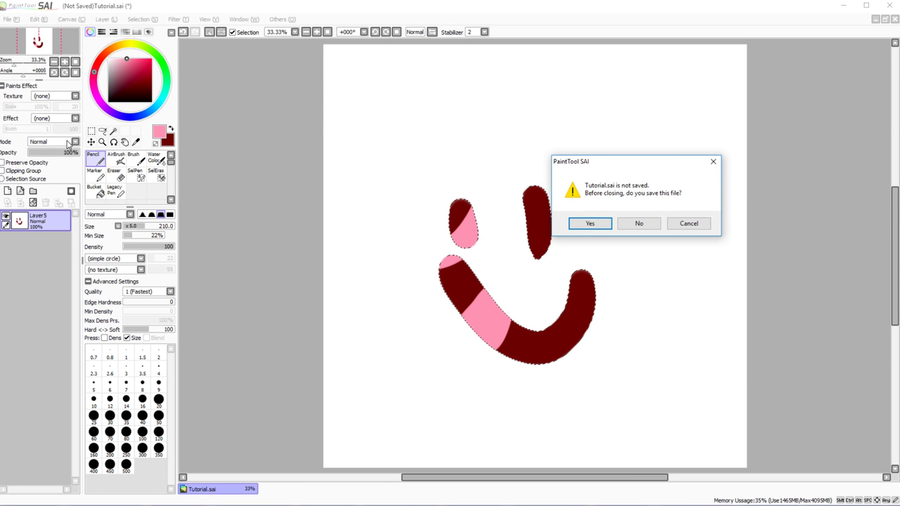
{"action": "left_click", "coordinate": [640, 223]}
{"action": "left_click", "coordinate": [12, 19]}
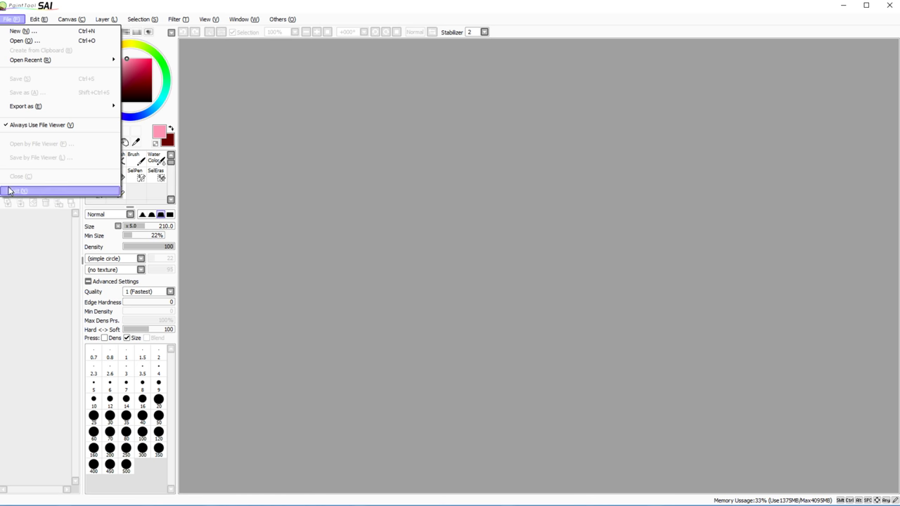
{"action": "left_click", "coordinate": [23, 22]}
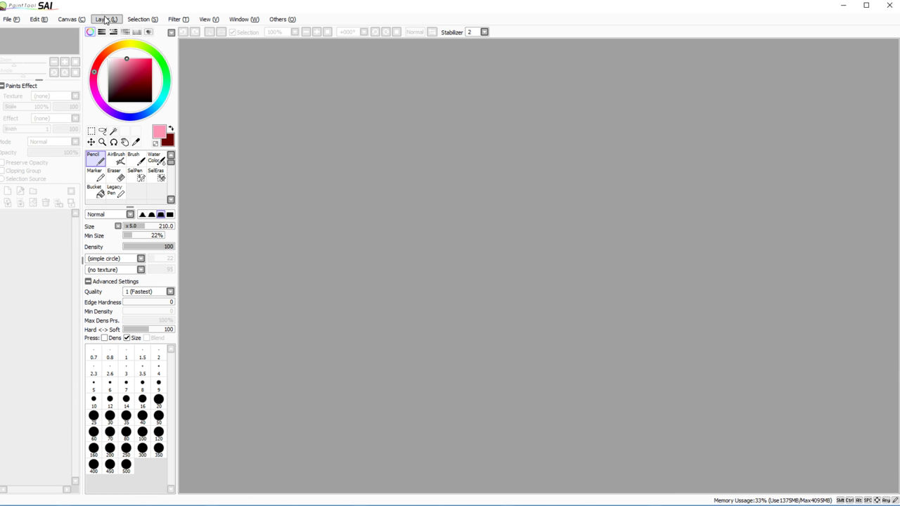
{"action": "left_click", "coordinate": [149, 23]}
{"action": "left_click", "coordinate": [283, 19]}
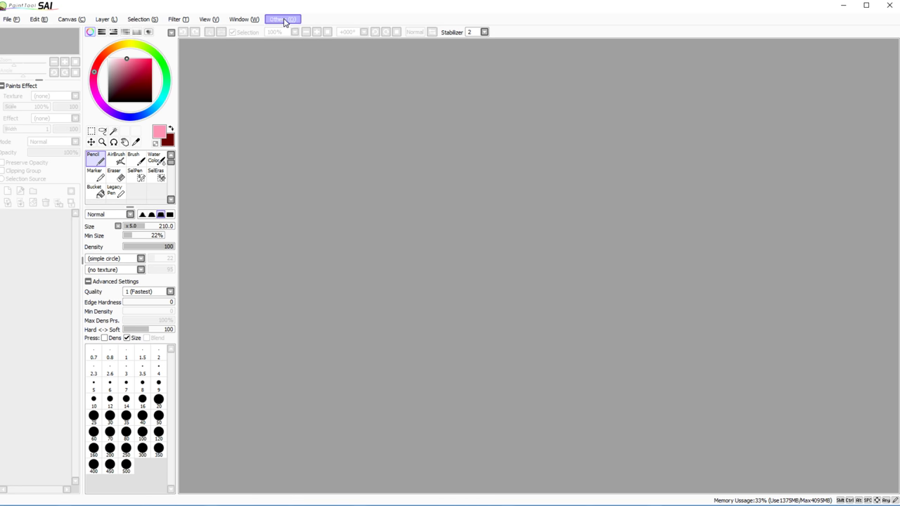